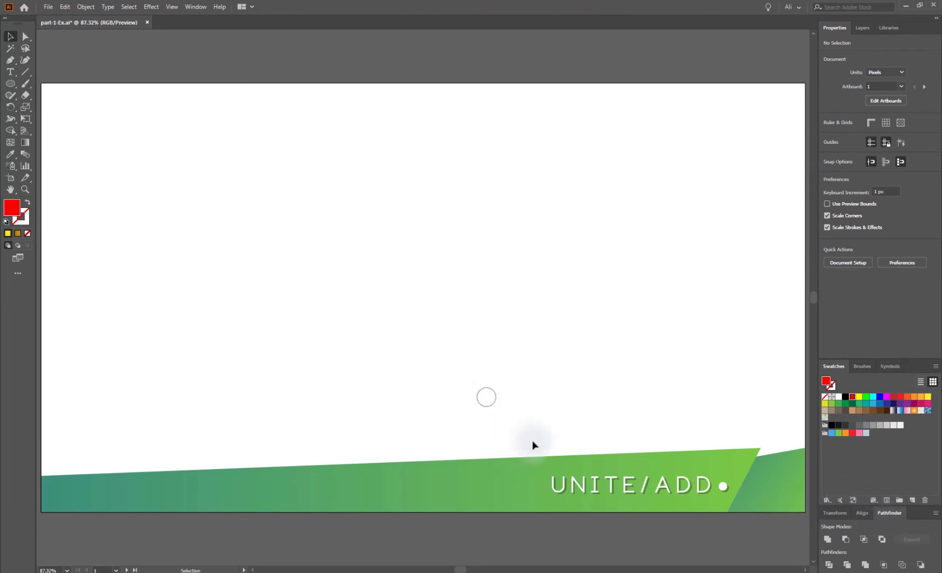
Detach the Pathfinder panel from the dock, close it, and reopen it as a floating panel.
left_click_drag(890, 513, 348, 243)
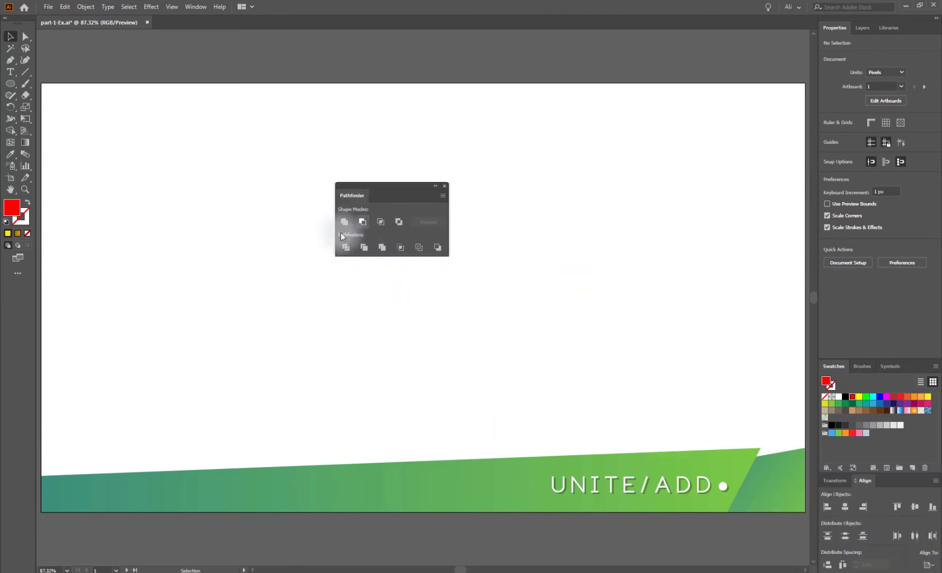
left_click(444, 187)
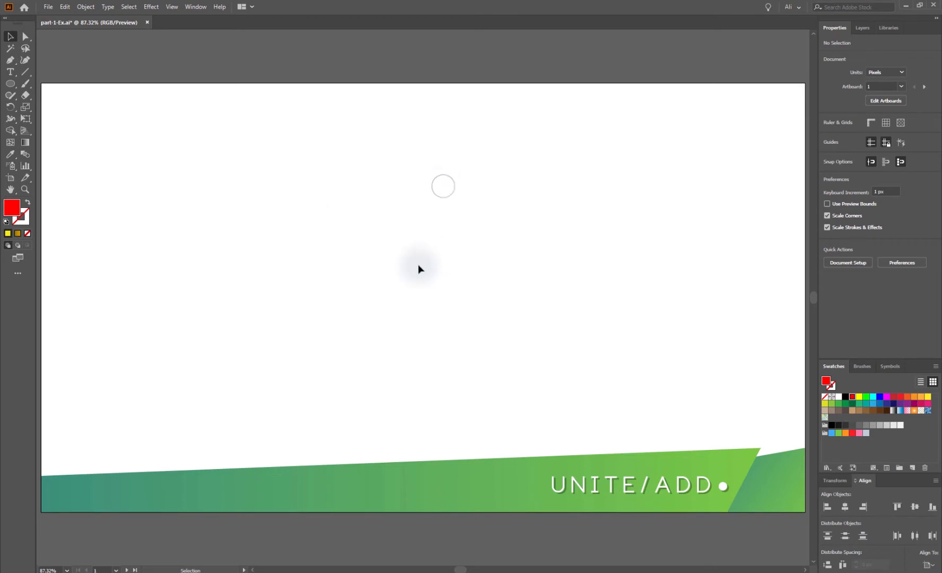
left_click(195, 7)
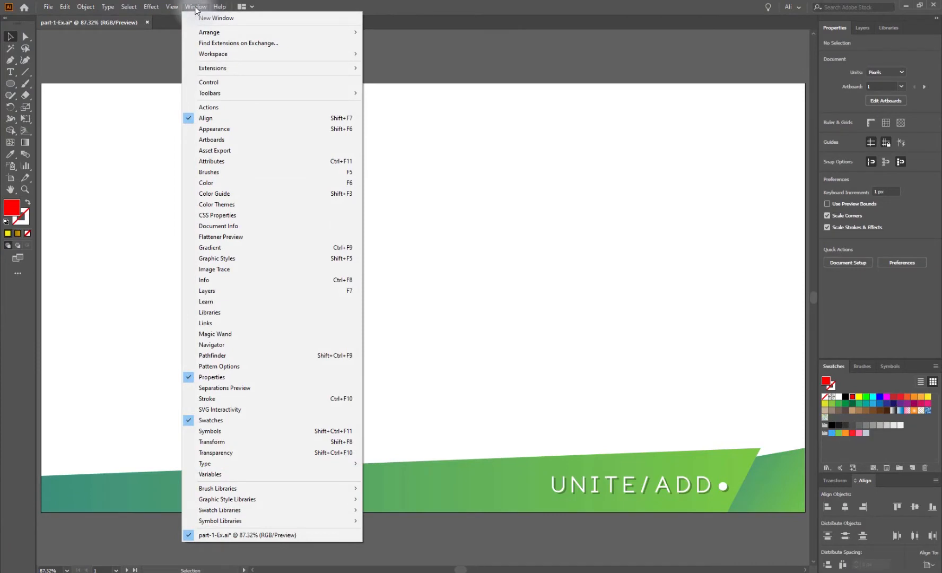
left_click(328, 355)
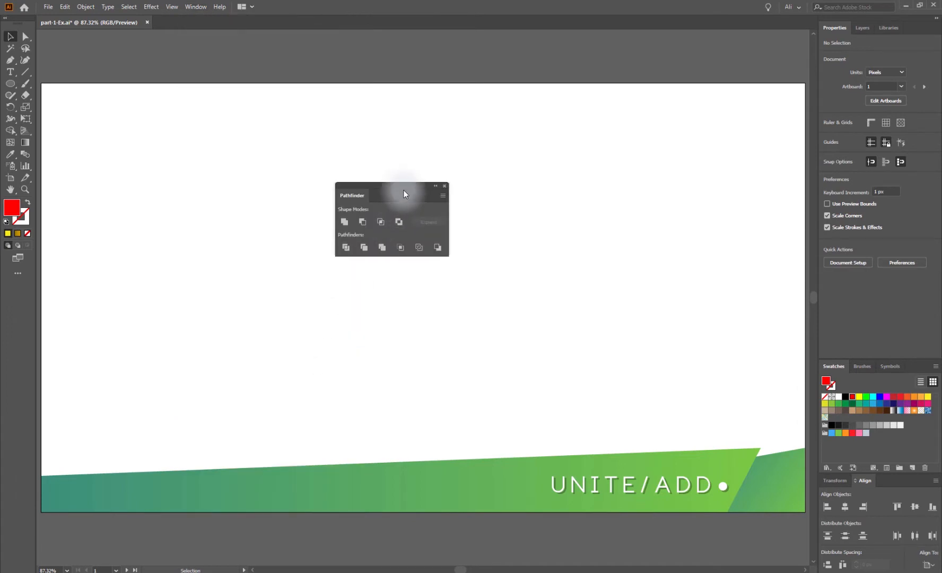
Move the floating Pathfinder panel to the lower-left area of the blank artboard.
left_click_drag(406, 185, 365, 198)
left_click_drag(269, 222, 109, 213)
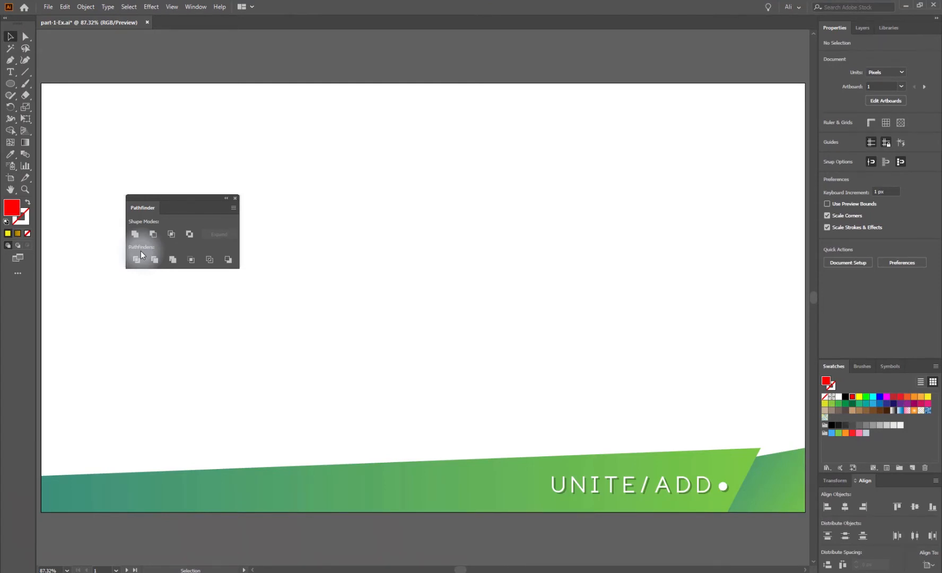
left_click_drag(164, 200, 110, 160)
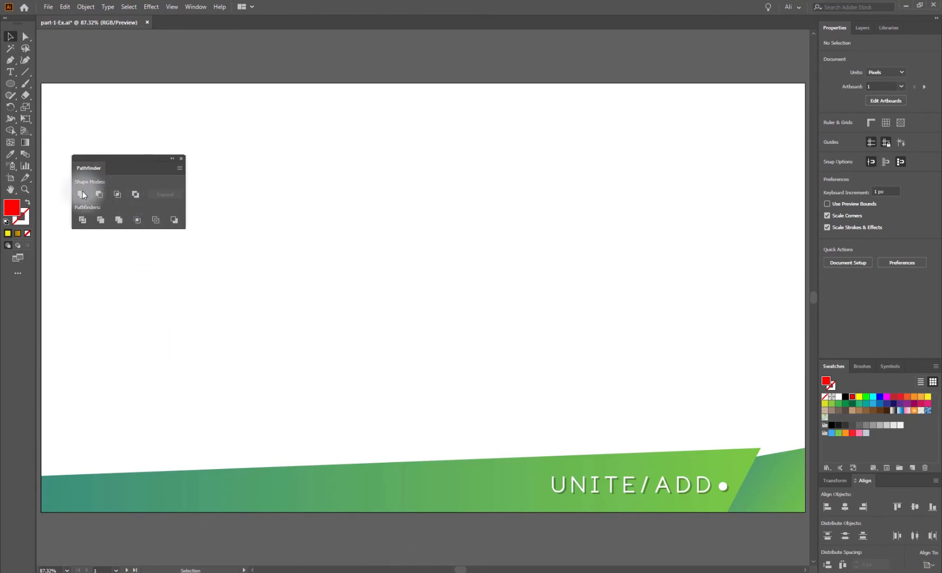
left_click(306, 270)
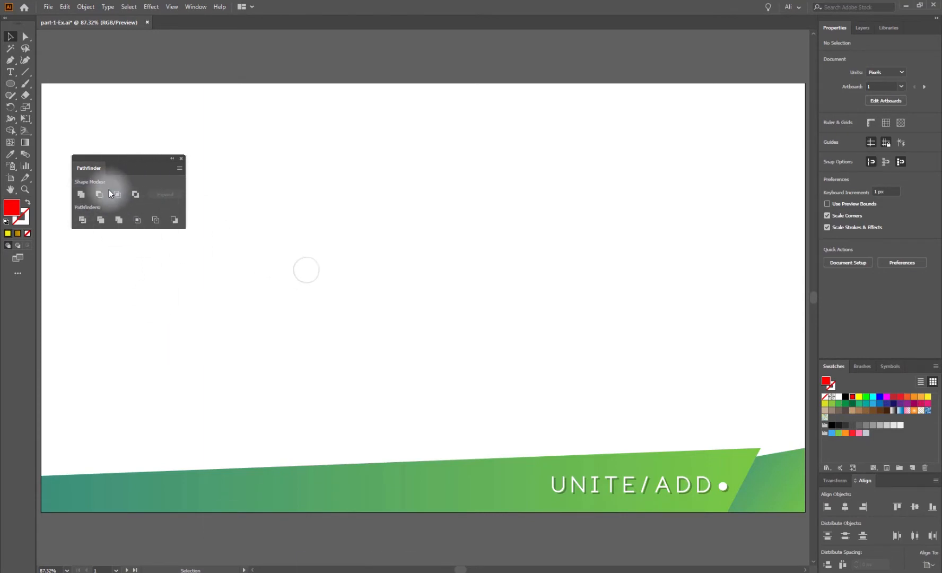
left_click_drag(111, 160, 98, 265)
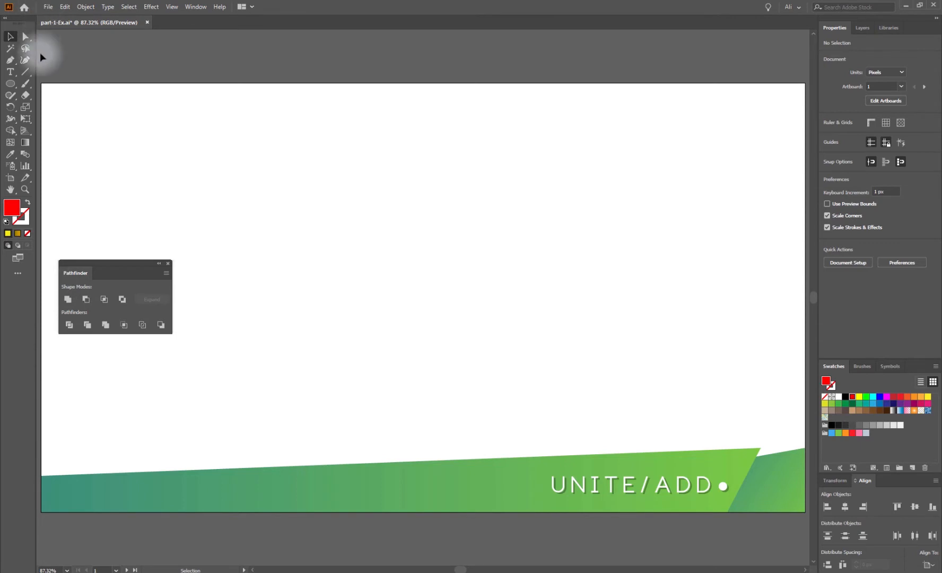
Draw a red circle about 164 px in diameter near the artboard's upper-left corner and place an overlapping copy to its right.
left_click(11, 83)
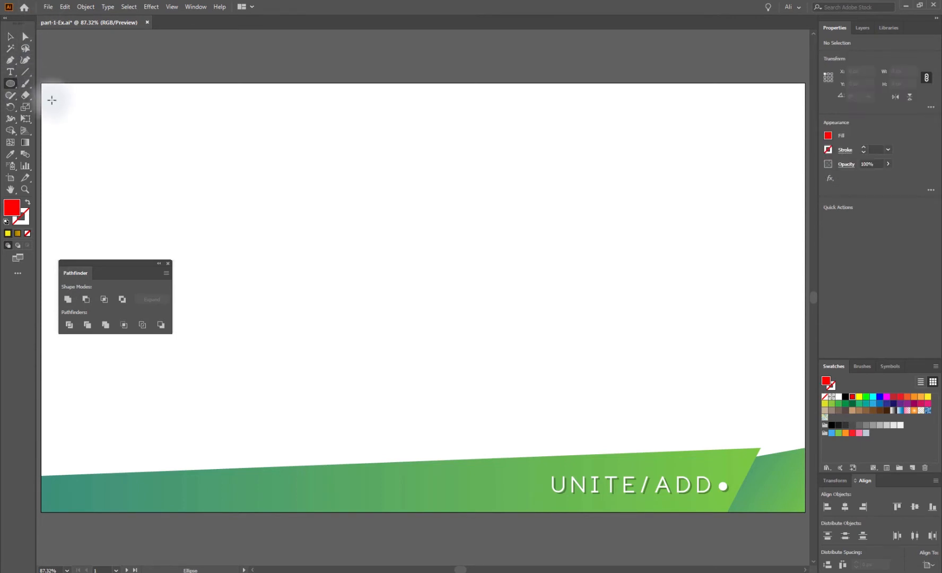
mouse_move(79, 126)
left_mouse_down()
mouse_move(182, 236)
mouse_move(158, 214)
mouse_move(169, 217)
left_mouse_up()
left_click(11, 40)
left_click_drag(120, 195, 167, 192)
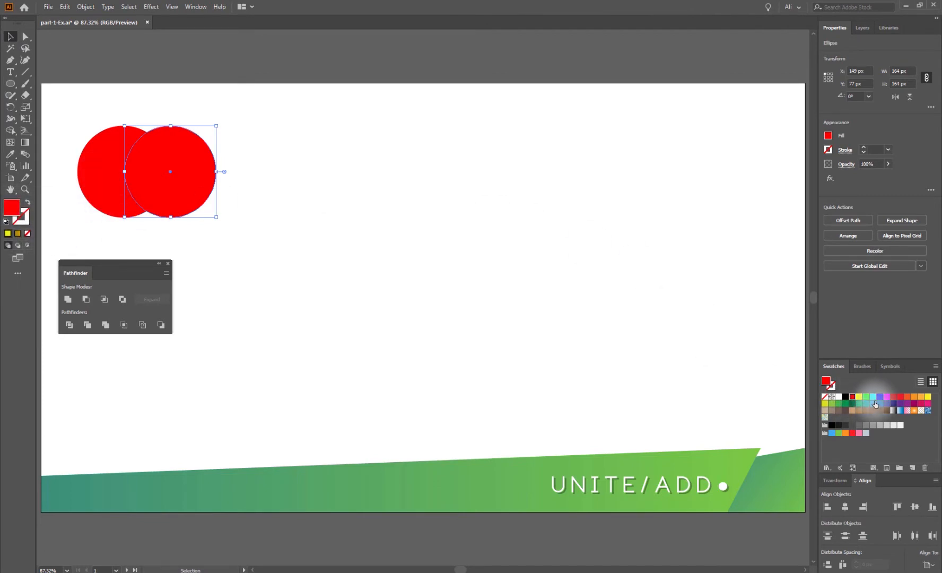
Fill the copied circle with the light orange swatch.
left_click(900, 397)
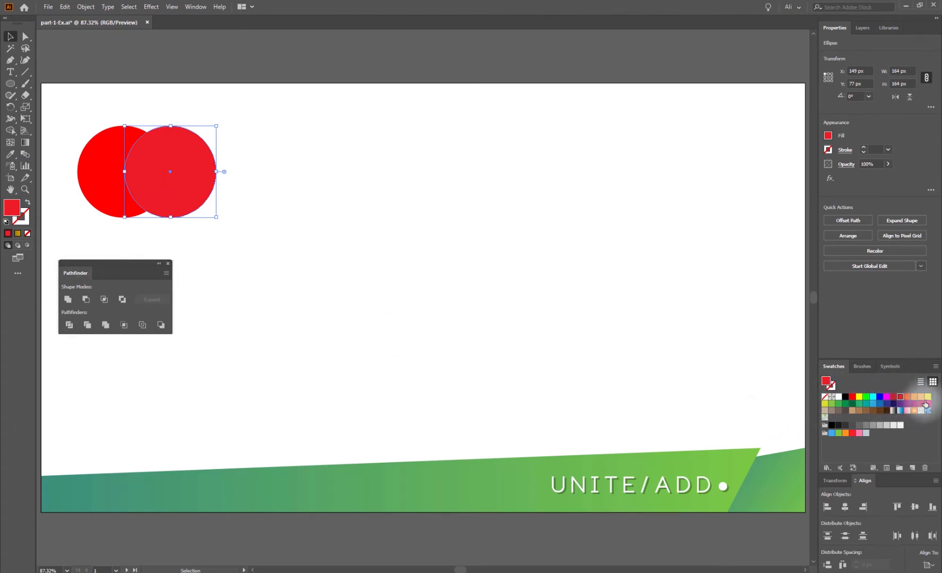
left_click(921, 397)
left_click(442, 234)
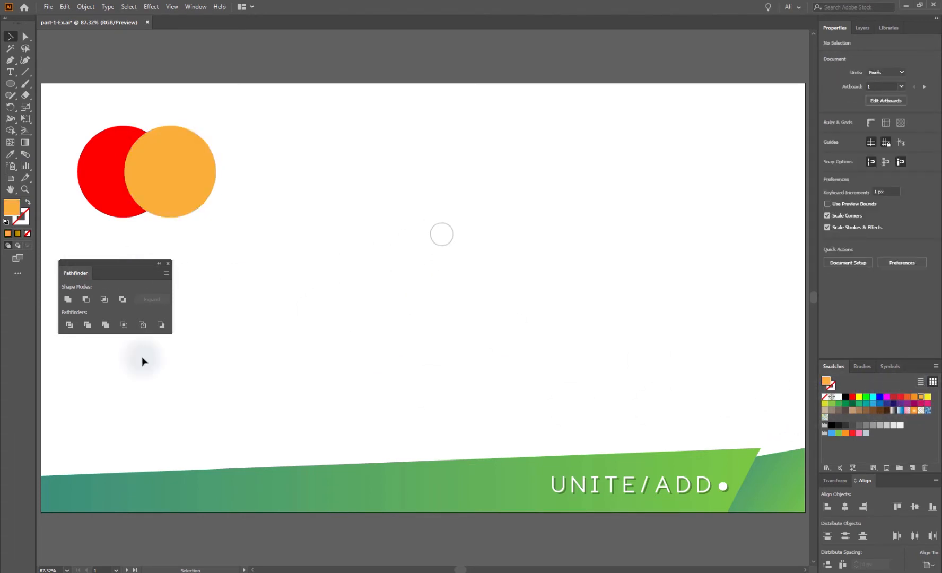
Draw a five-pointed star about 203 × 193 px over the lower part of the circles and fill it with cyan.
left_click(10, 83)
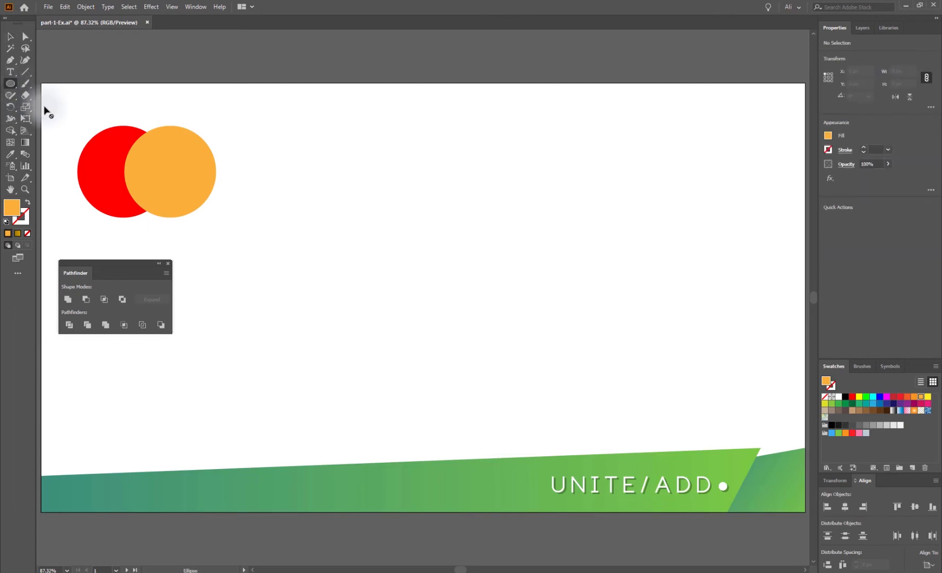
left_click(12, 85)
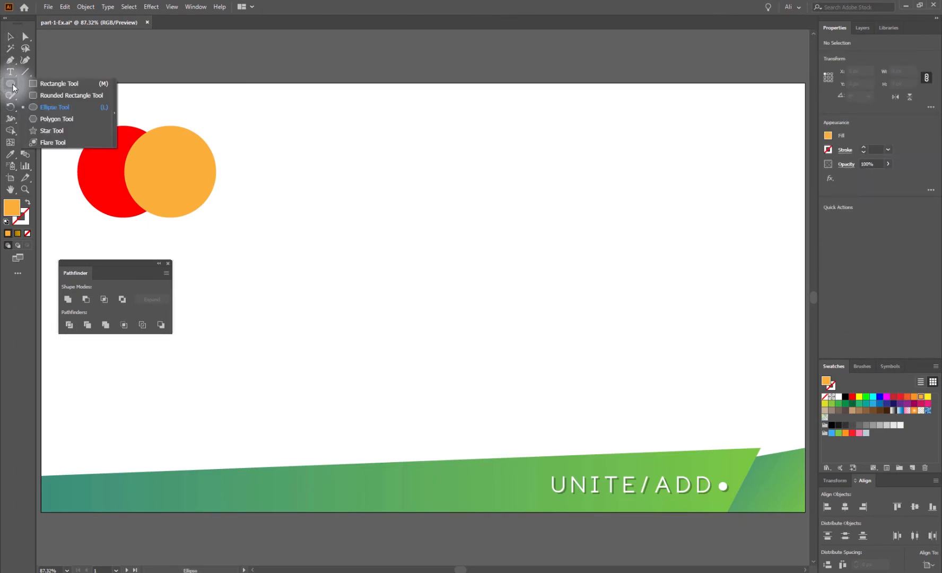
left_click(51, 131)
left_click_drag(136, 197, 185, 257)
key("alt+space")
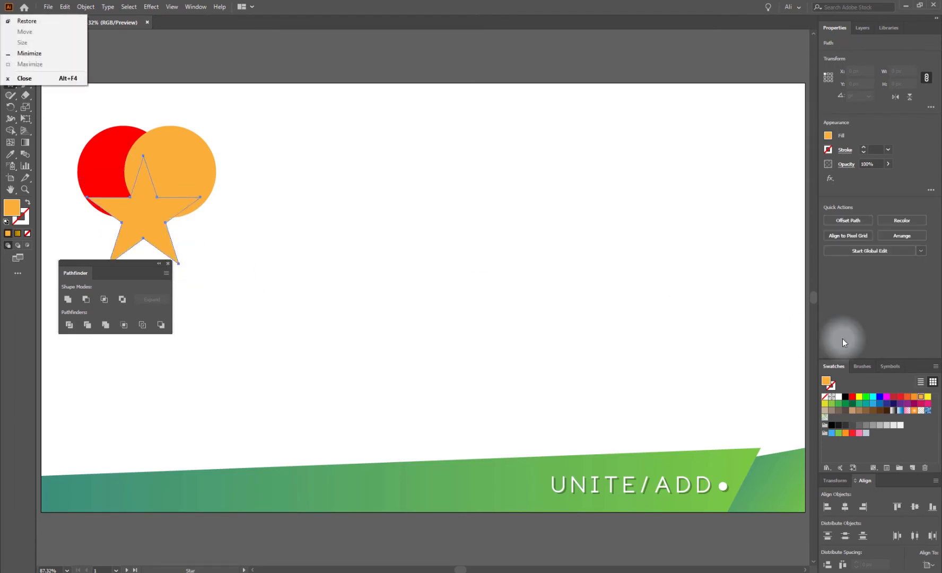
left_click(873, 395)
left_click(873, 395)
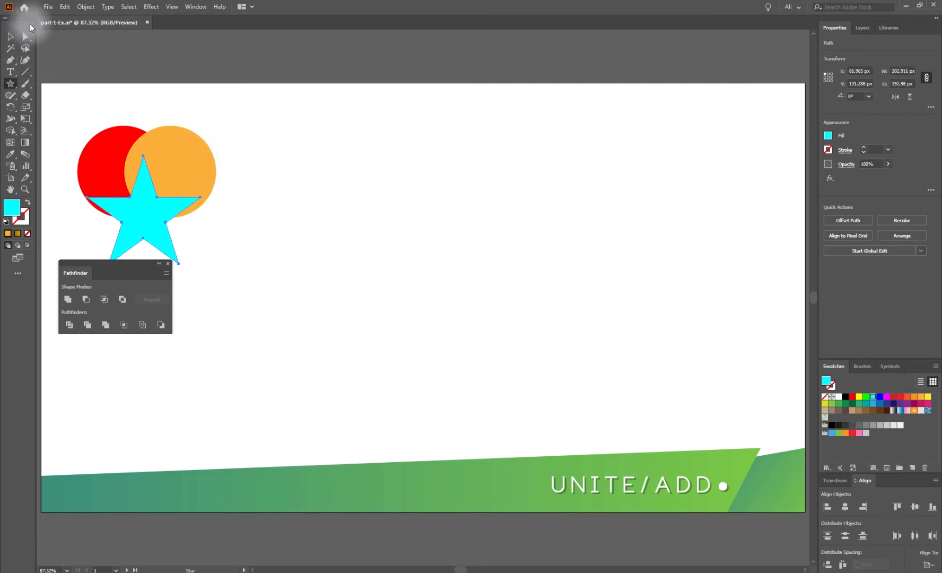
Move the star up over both circles, to about X 84 px and Y 90 px, leaving its two lower points protruding.
left_click(10, 37)
left_click(251, 159)
left_click_drag(141, 225, 147, 193)
left_click(323, 229)
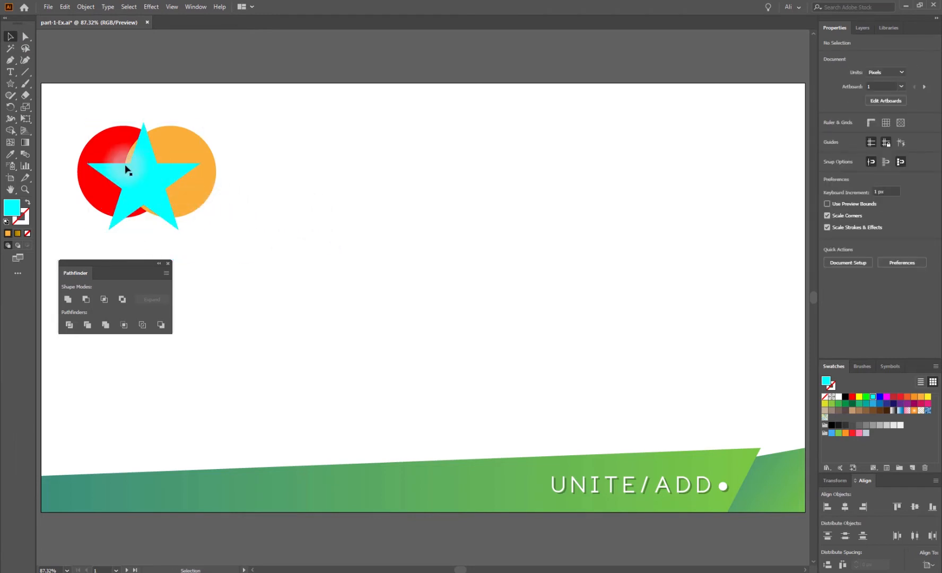
left_click_drag(148, 190, 149, 202)
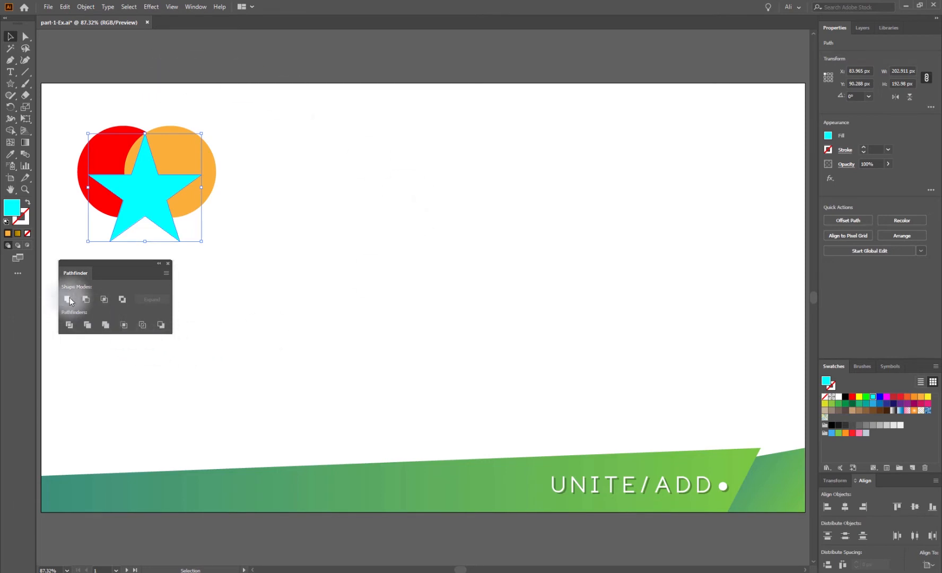
Move the Pathfinder panel to the empty area right of the overlapping shapes.
left_click_drag(81, 263, 281, 145)
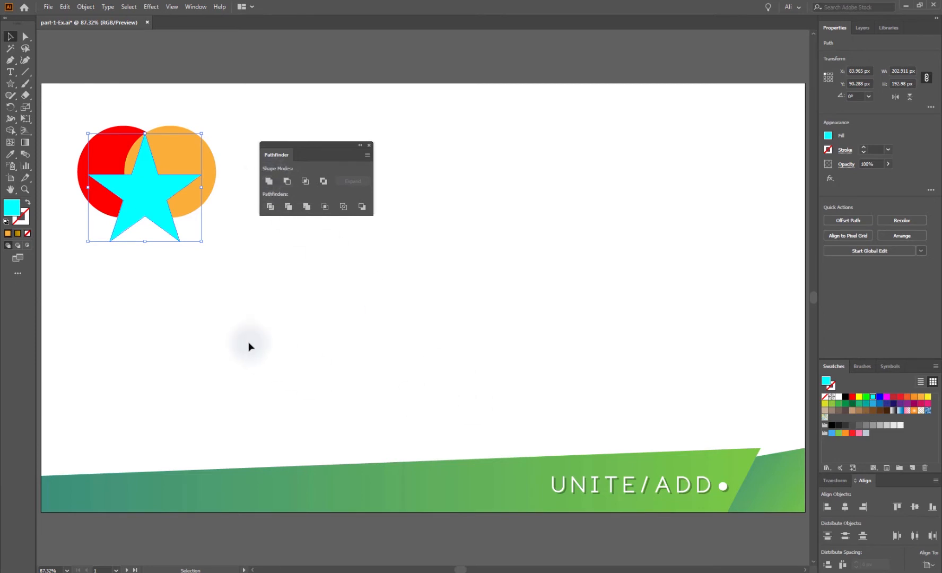
left_click_drag(306, 148, 363, 148)
Try uniting the two circles and the star into one shape, and undo the union.
left_click(62, 110)
left_click_drag(93, 140, 279, 268)
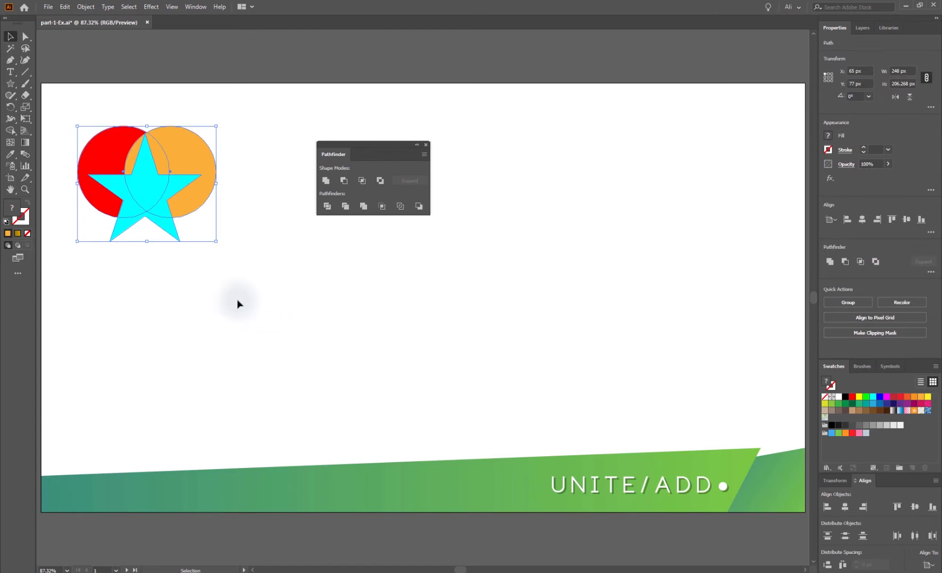
left_click(327, 181)
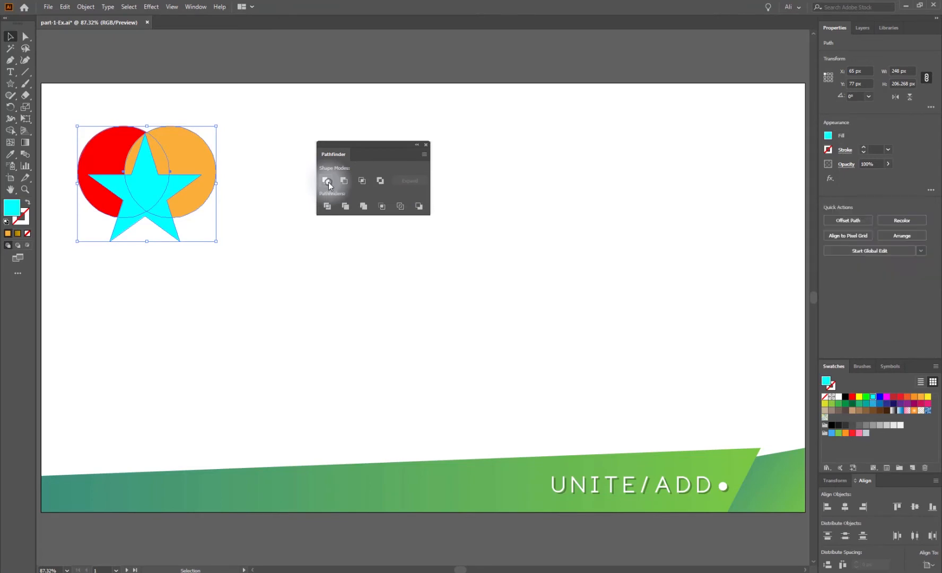
left_click(258, 281)
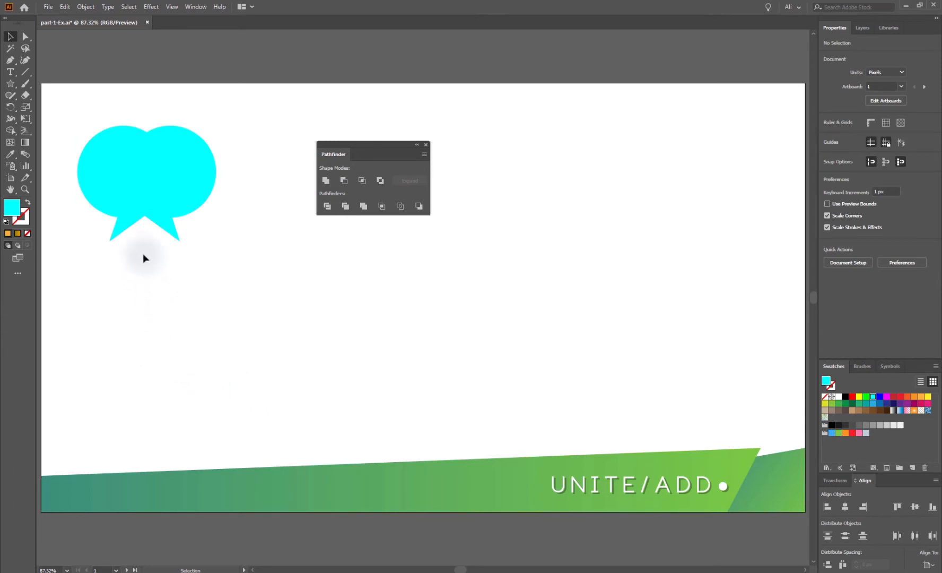
key("ctrl+z")
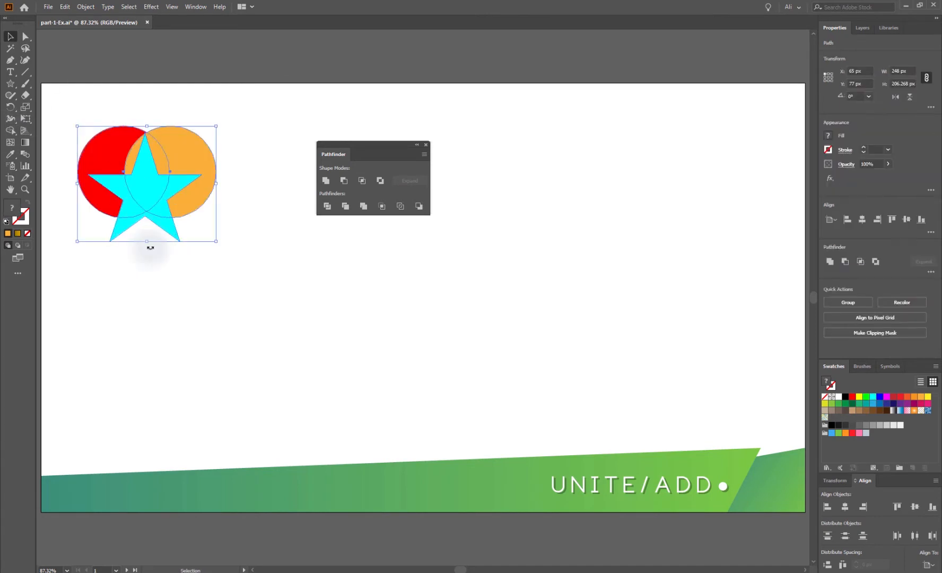
Move the Pathfinder panel clear of the enlarged shapes and shift the star slightly right so its tip meets the circles' upper intersection.
left_click_drag(76, 105, 295, 288)
left_click_drag(194, 280, 134, 259)
left_click_drag(395, 153, 557, 101)
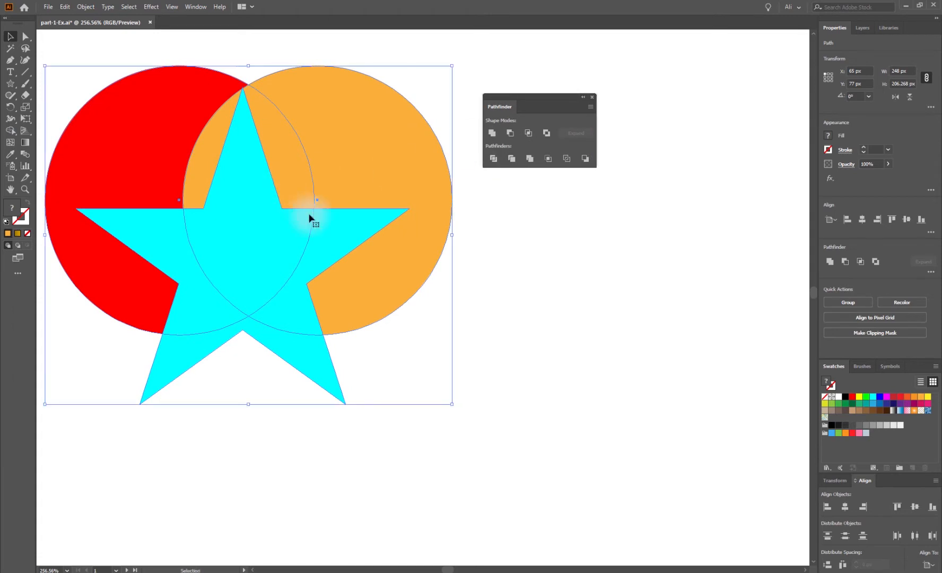
left_click(384, 325)
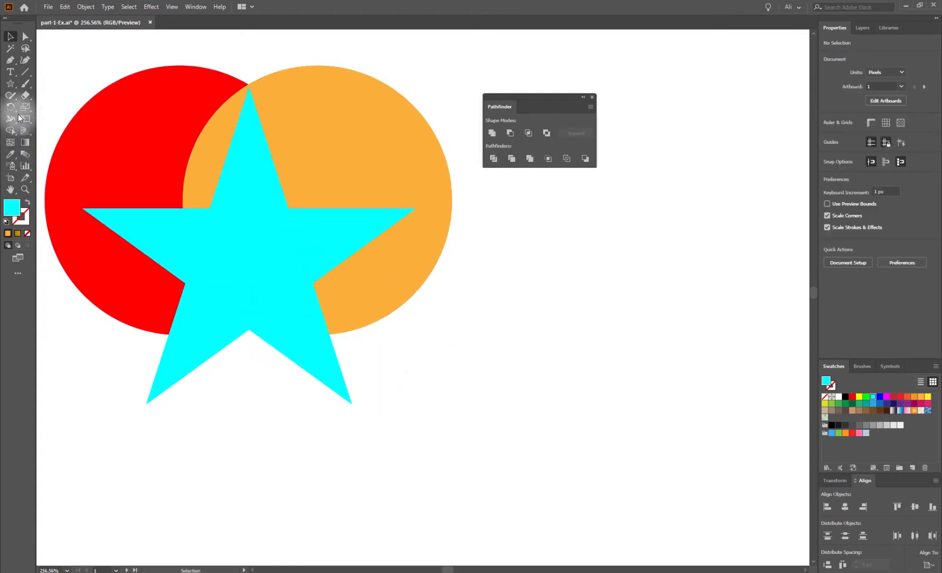
Choose the Pen tool and set the fill colour to magenta FF00F3.
left_click(12, 67)
left_click(11, 60)
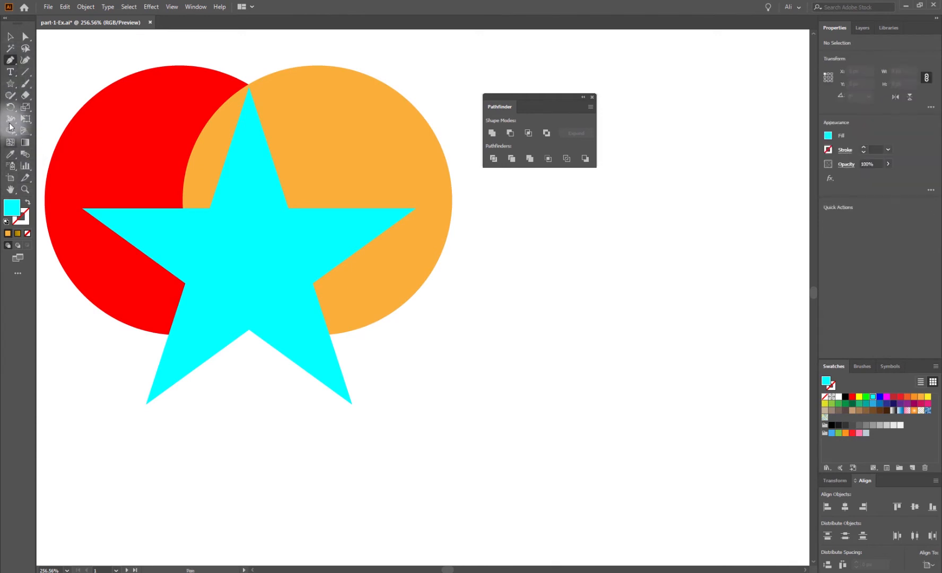
double_click(9, 210)
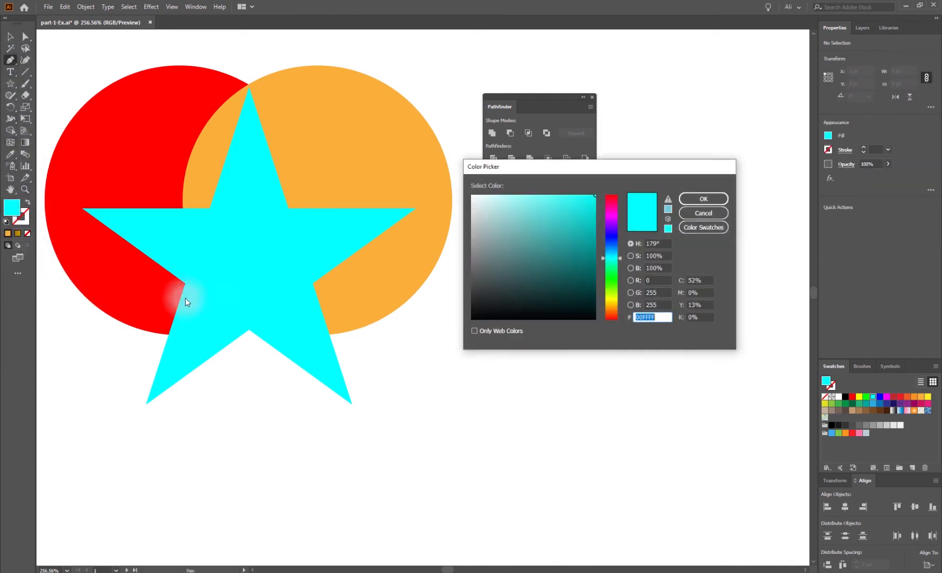
left_click(610, 300)
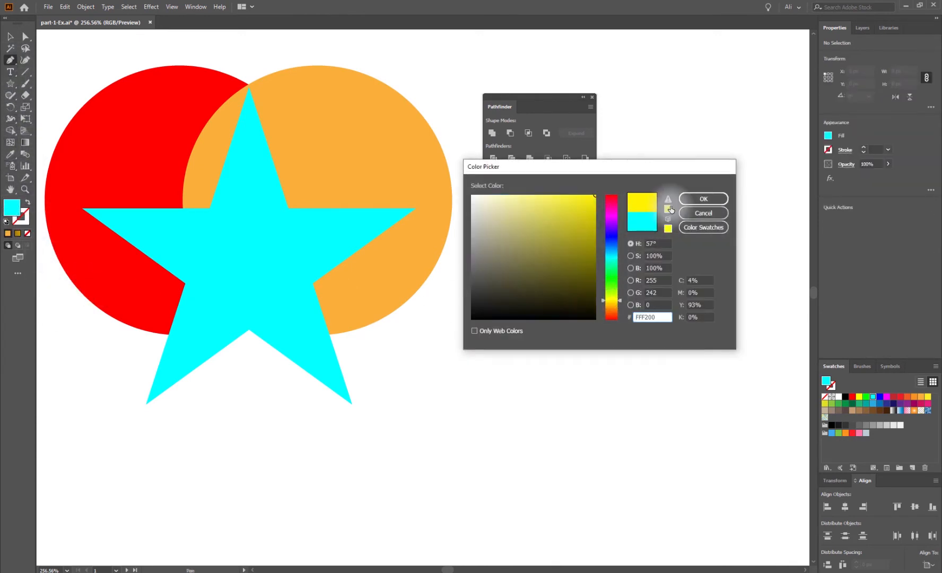
left_click(612, 216)
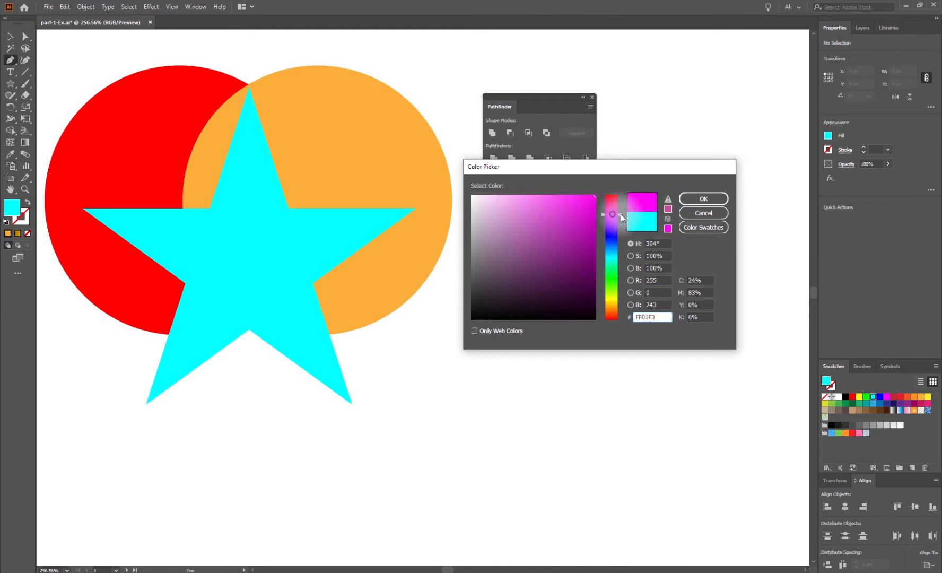
left_click(703, 199)
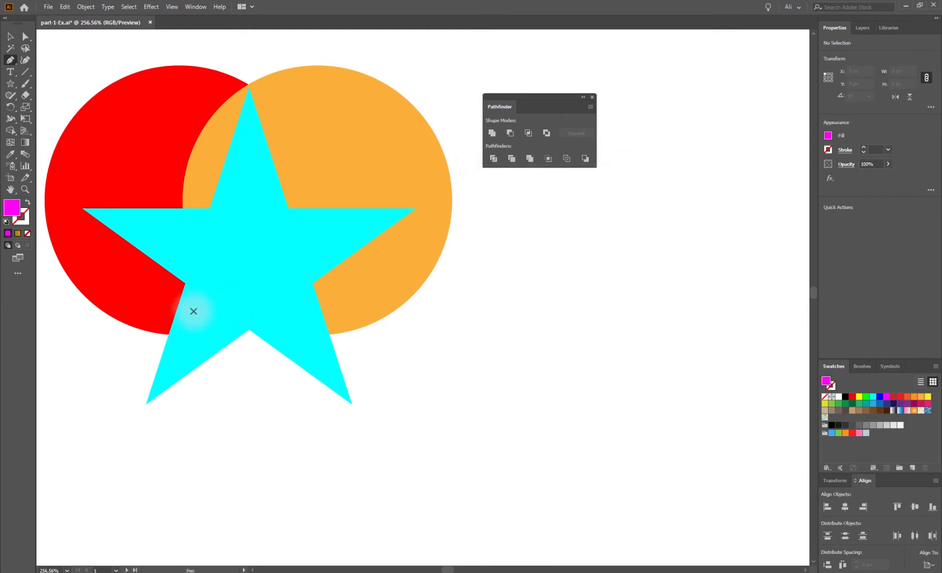
Draw a closed magenta shape over the star's lower half, with a wavy bottom edge joining the star's two lower points.
left_click(198, 334)
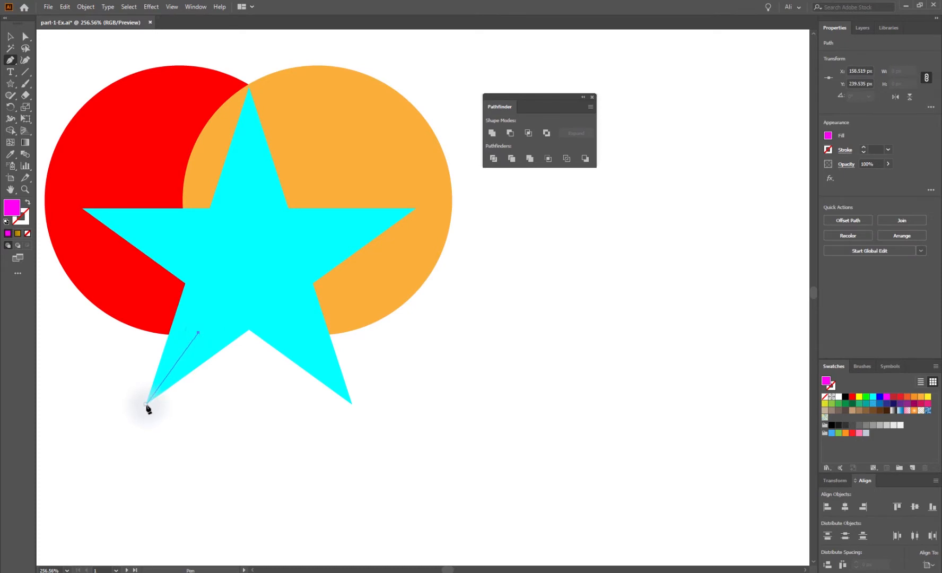
left_click(146, 404)
mouse_move(213, 405)
left_mouse_down()
mouse_move(317, 408)
mouse_move(359, 389)
left_mouse_up()
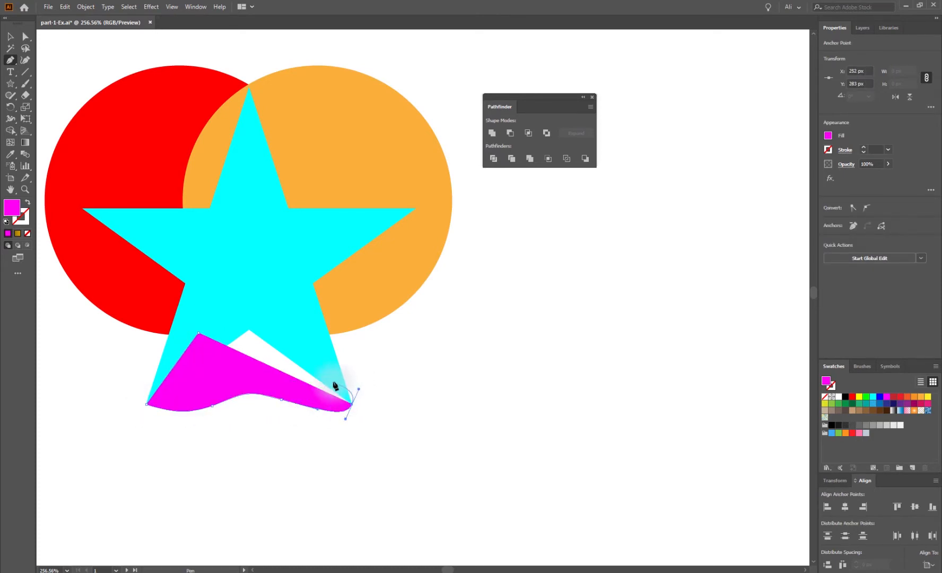
left_click(352, 404)
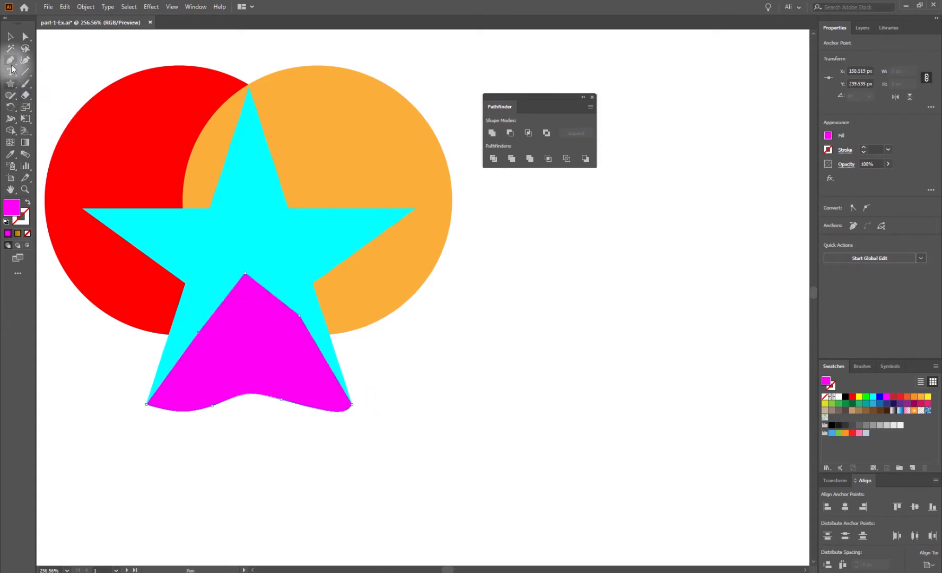
Unite the two circles, the star and the magenta freeform shape into a single shape.
left_click(10, 37)
left_click_drag(76, 65, 454, 433)
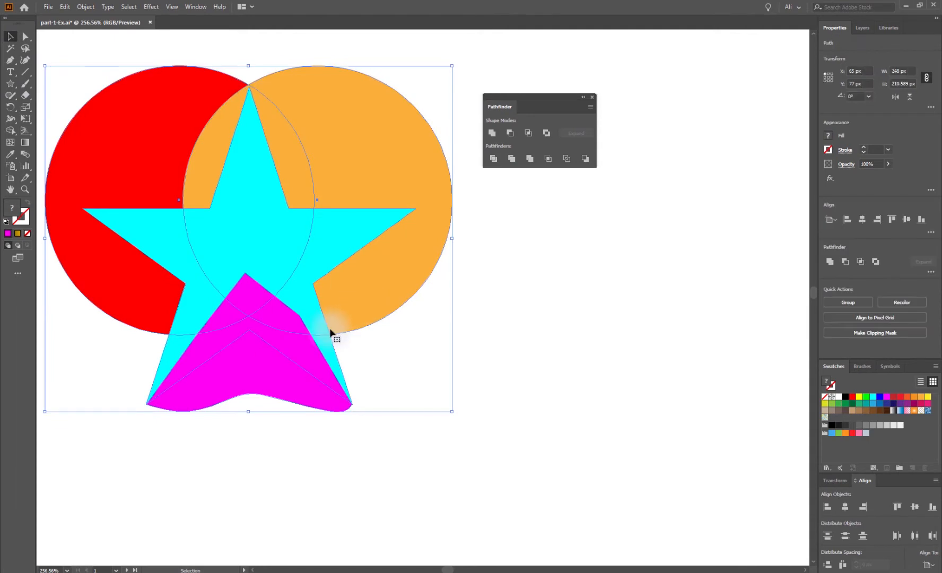
left_click(493, 132)
left_click(524, 281)
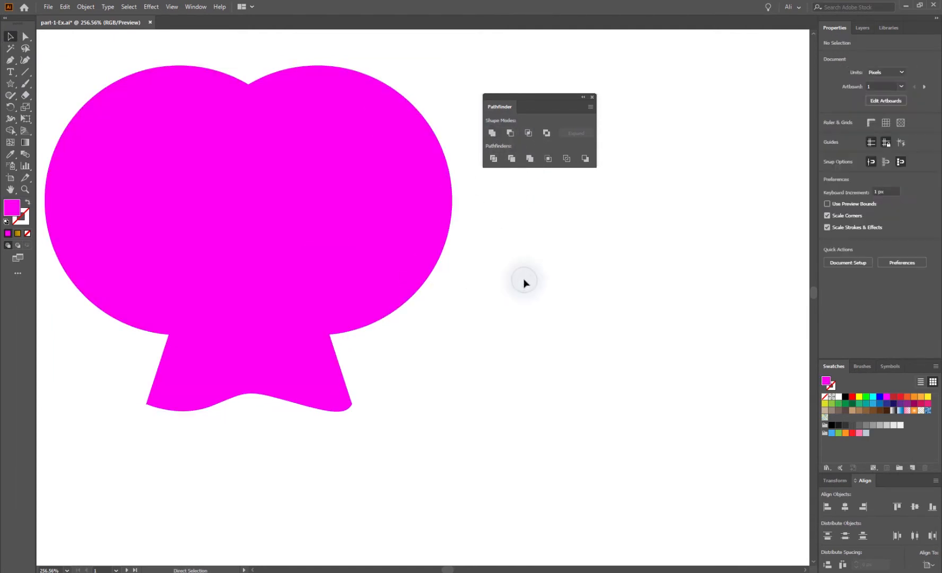
Draw a magenta circle about 136 px in diameter below and to the right of the united shape.
scroll(523, 281, "down", 5, "alt")
left_click_drag(500, 350, 373, 319)
left_click_drag(192, 179, 574, 439)
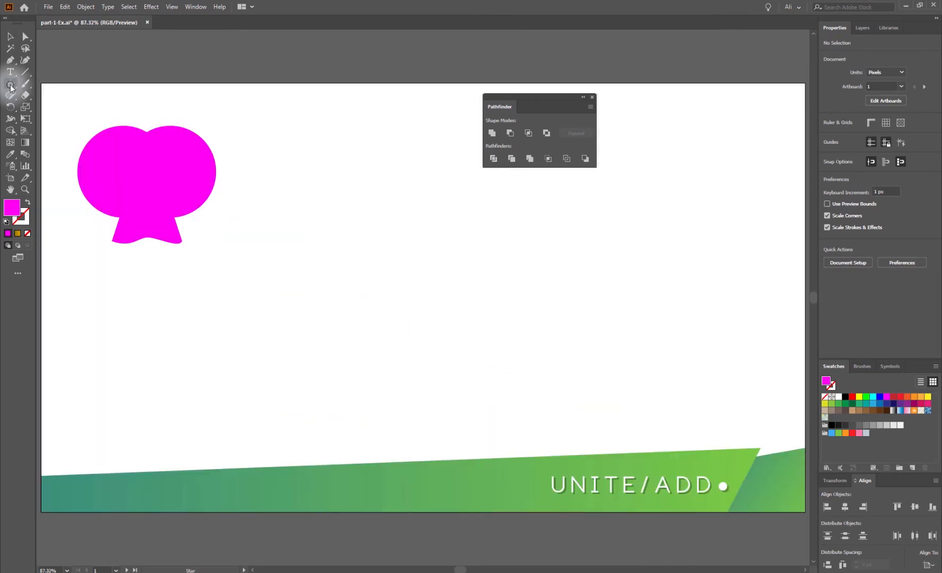
left_click(11, 84)
left_click(44, 108)
left_click_drag(124, 278, 344, 332)
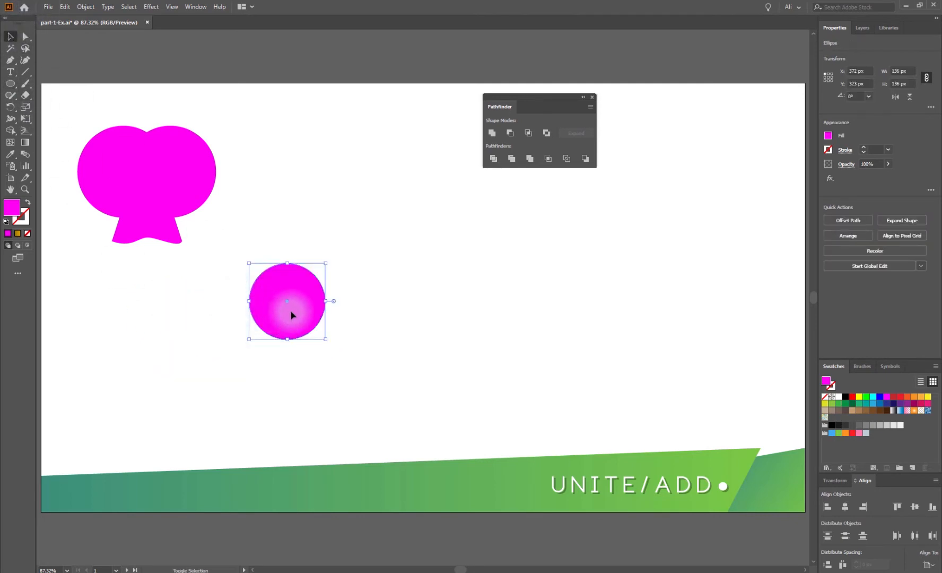
Add smaller overlapping circles around the first one to build a cloud, including one about 127 px wide on its right side.
left_click(244, 313)
left_click_drag(298, 315, 227, 309)
left_click(196, 308)
left_click_drag(196, 301, 366, 289)
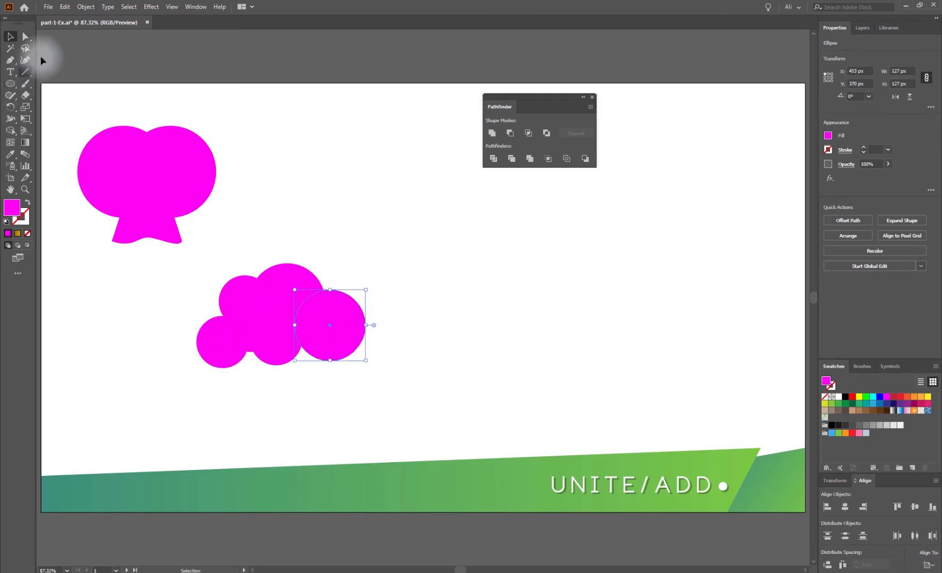
Draw a rectangle about 204 × 60 px across the base of the cloud to fill the gaps between the circles.
left_click(10, 83)
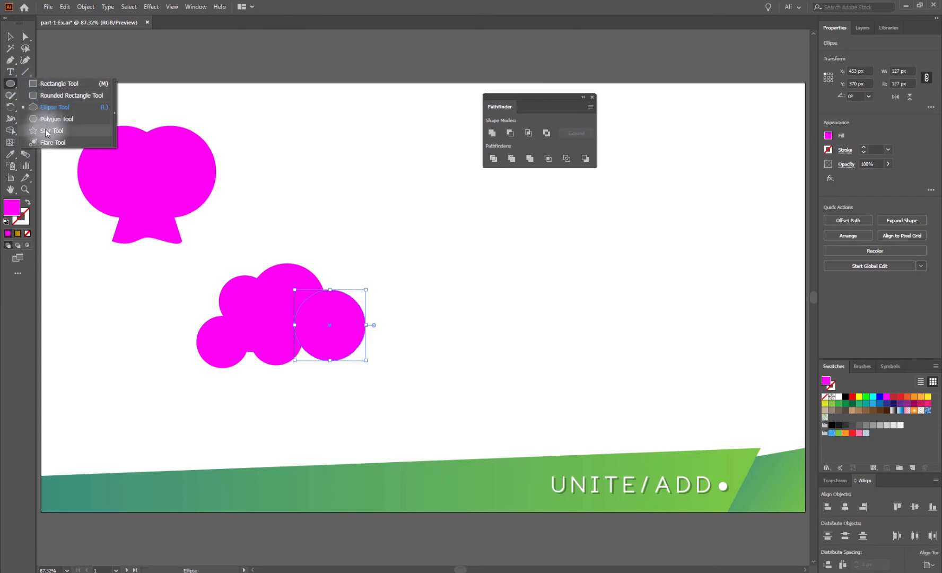
left_click(58, 84)
left_click_drag(219, 328, 333, 361)
Level the cloud's lower-left and lower-middle circles with the rectangle's bottom edge and shorten the rectangle from its left side to about 197 px.
key("v")
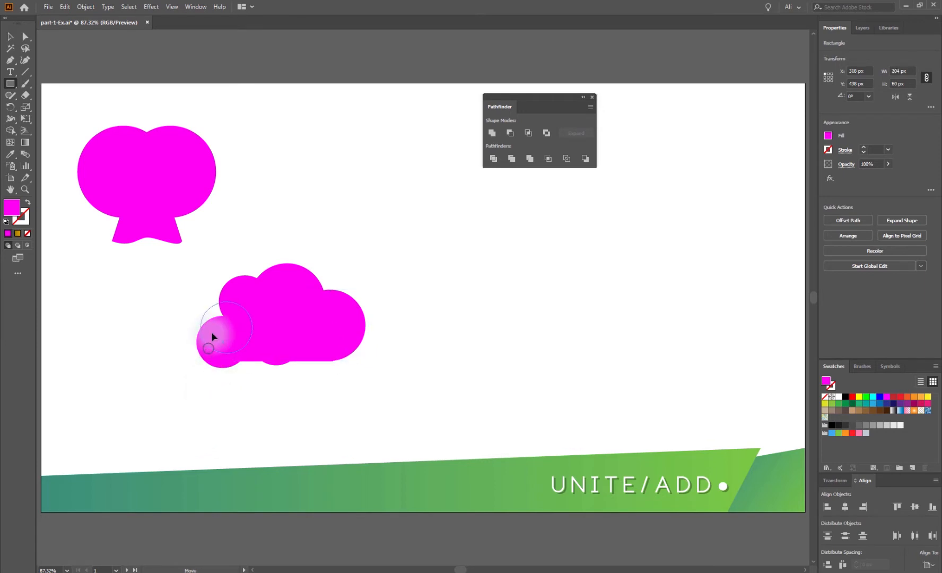
left_click_drag(216, 344, 216, 340)
left_click(326, 397)
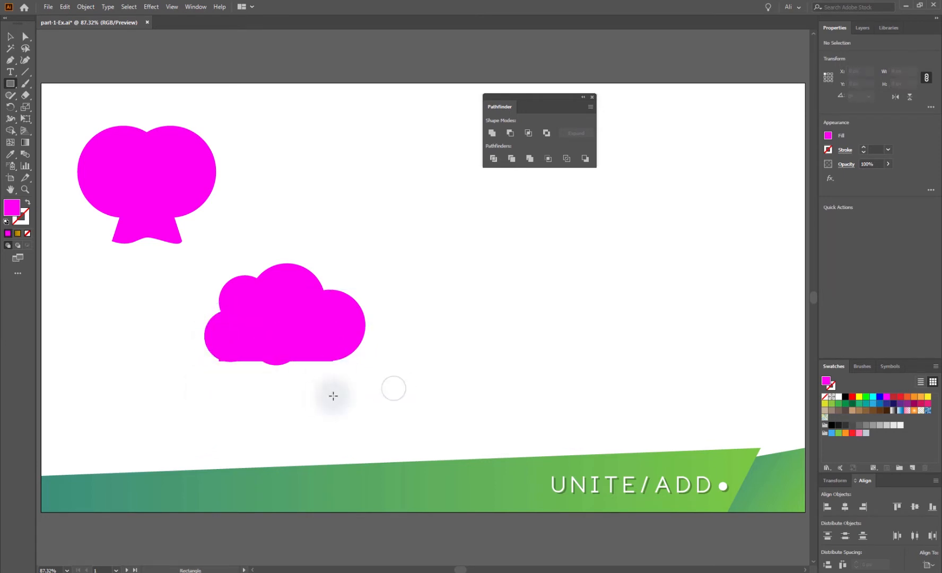
left_click(222, 348)
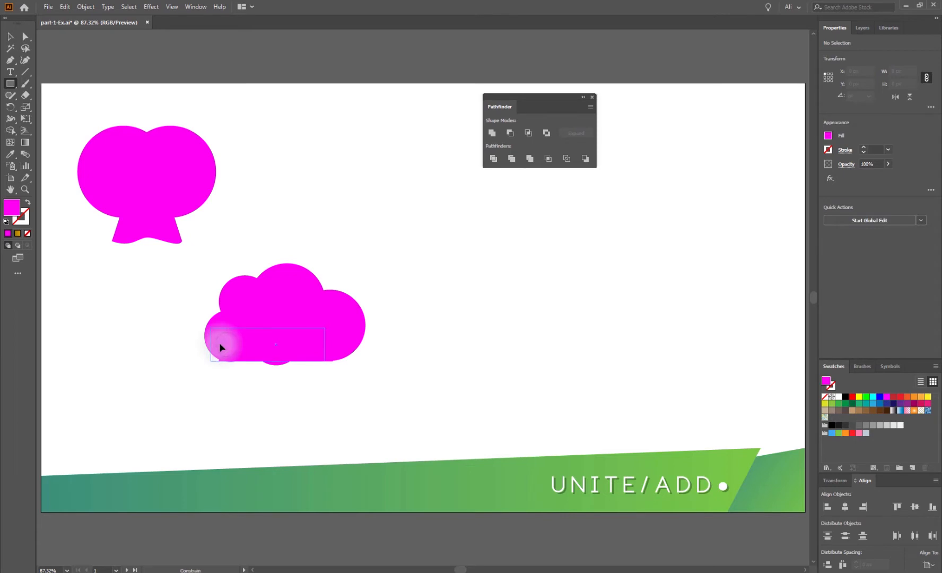
left_click(222, 348)
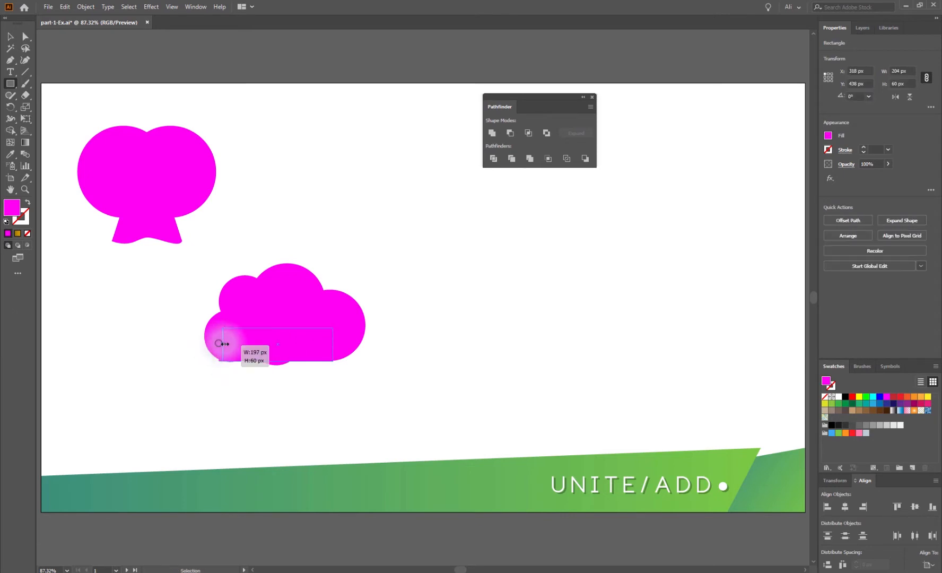
left_click(324, 391)
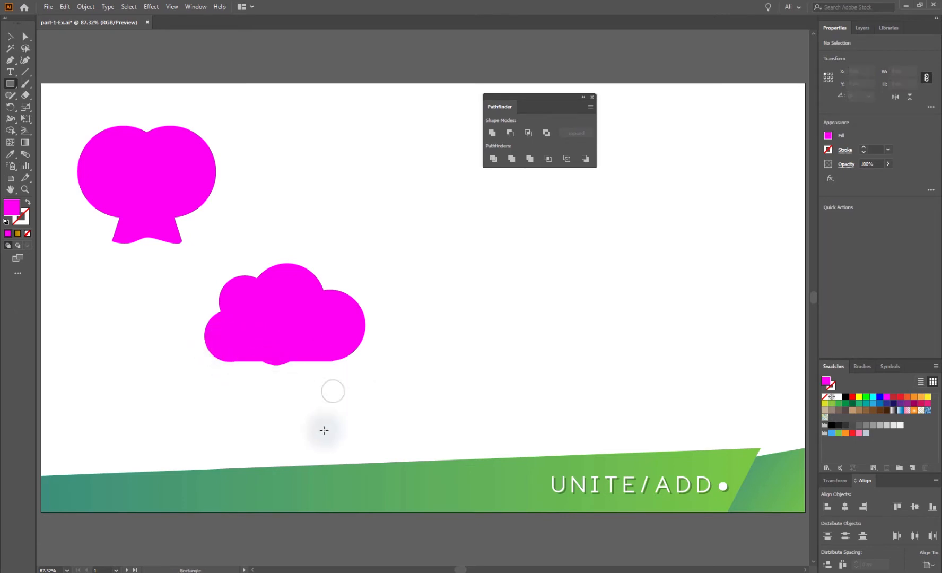
left_click(279, 365, "ctrl")
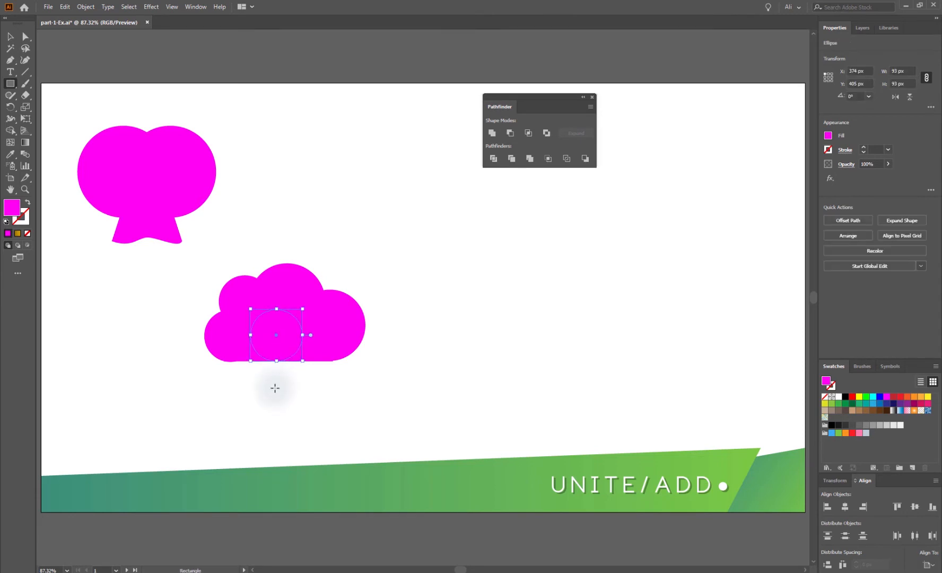
left_click(387, 354, "ctrl")
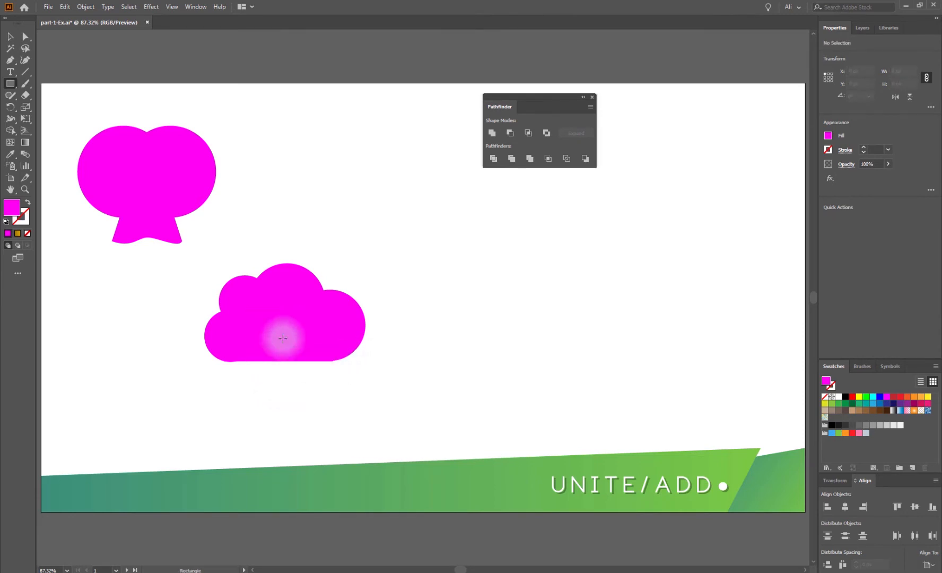
Check the cloud's overlapping paths in Outline view and unite its circles and rectangle into a single shape.
left_click(10, 36)
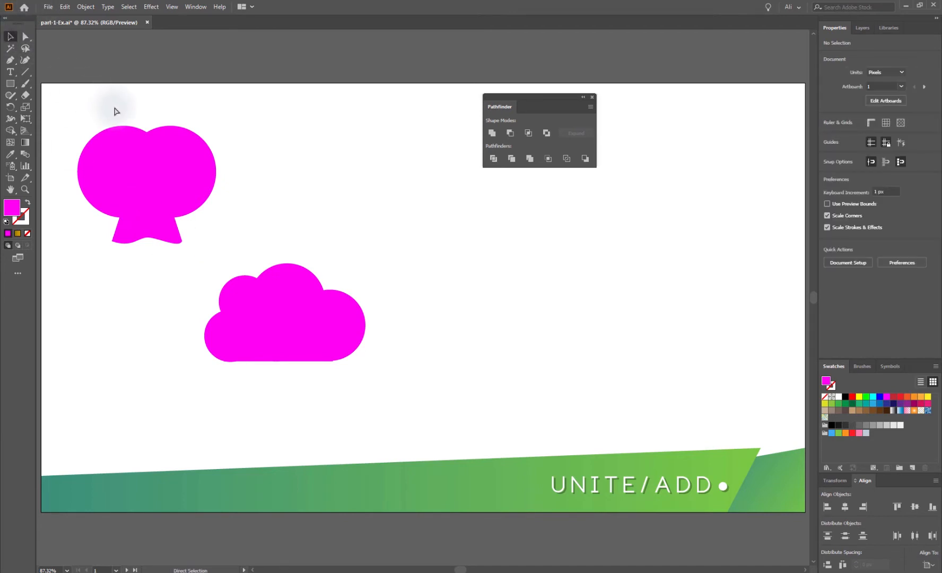
key("ctrl+y")
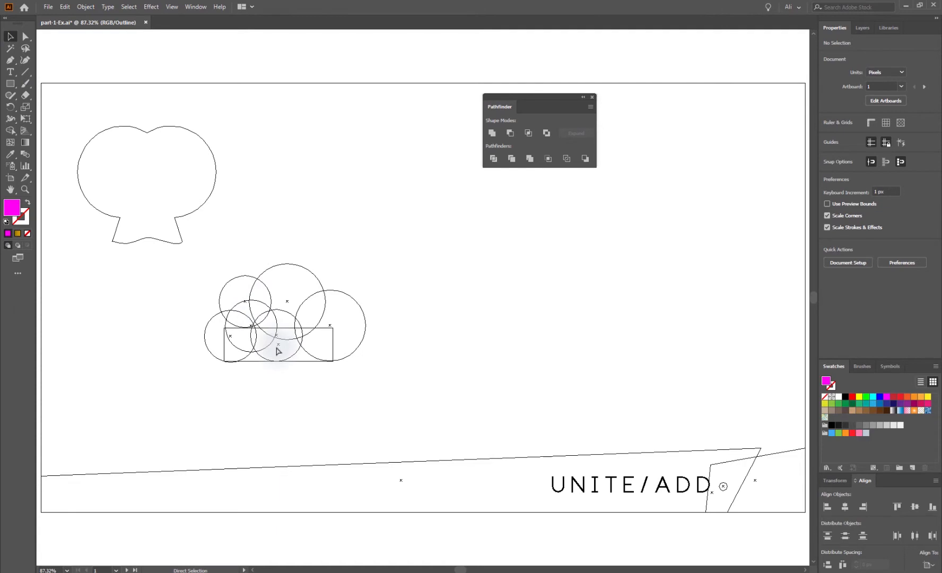
key("ctrl+y")
left_click_drag(194, 252, 416, 394)
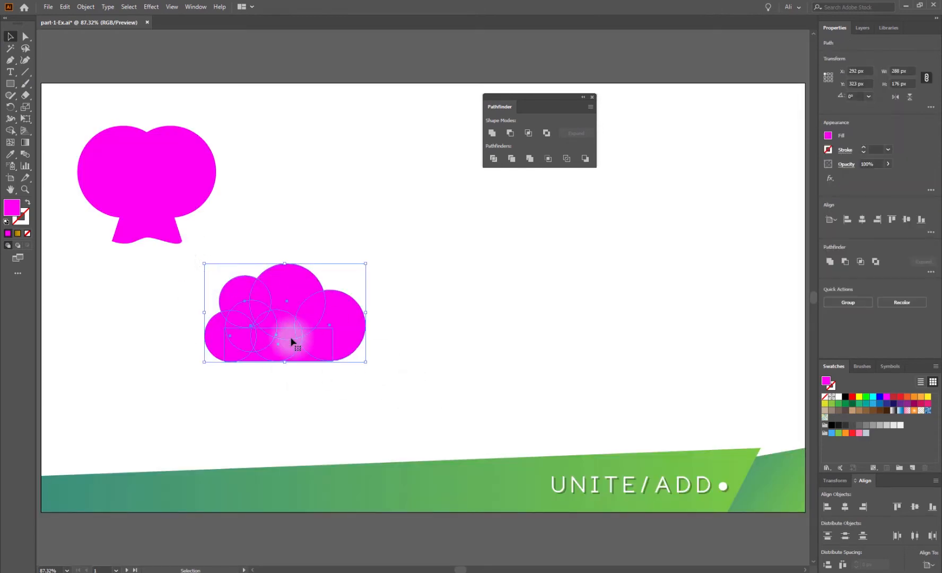
left_click(340, 380)
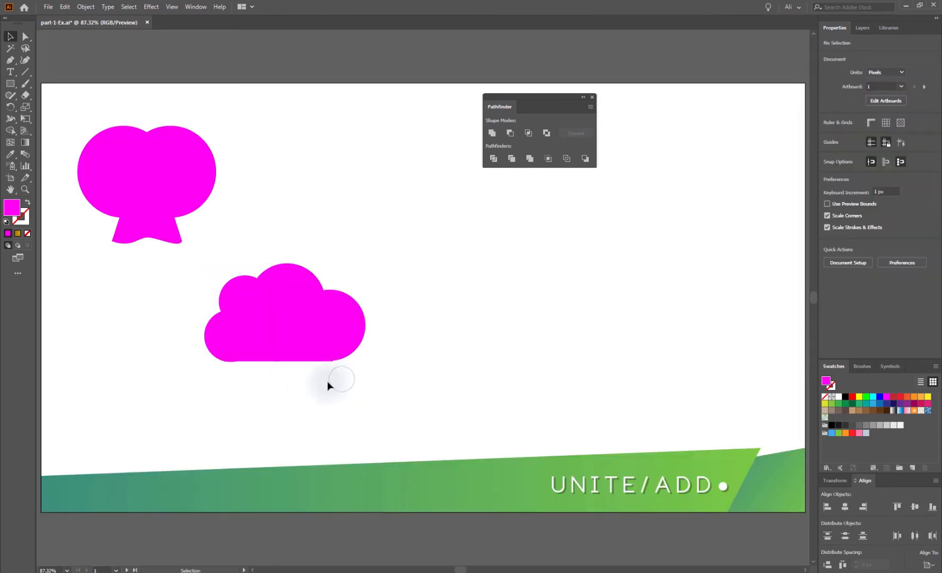
left_click_drag(393, 243, 237, 410)
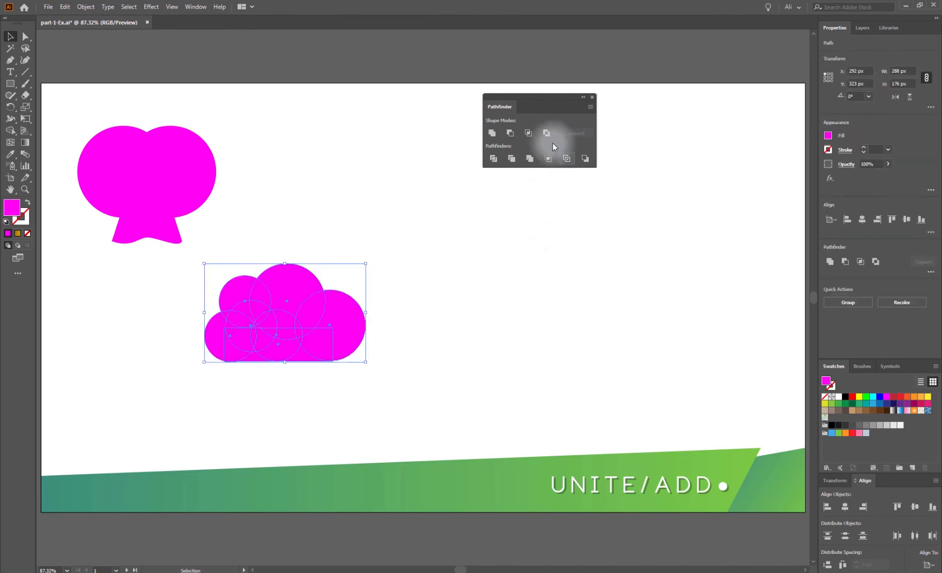
left_click(492, 133)
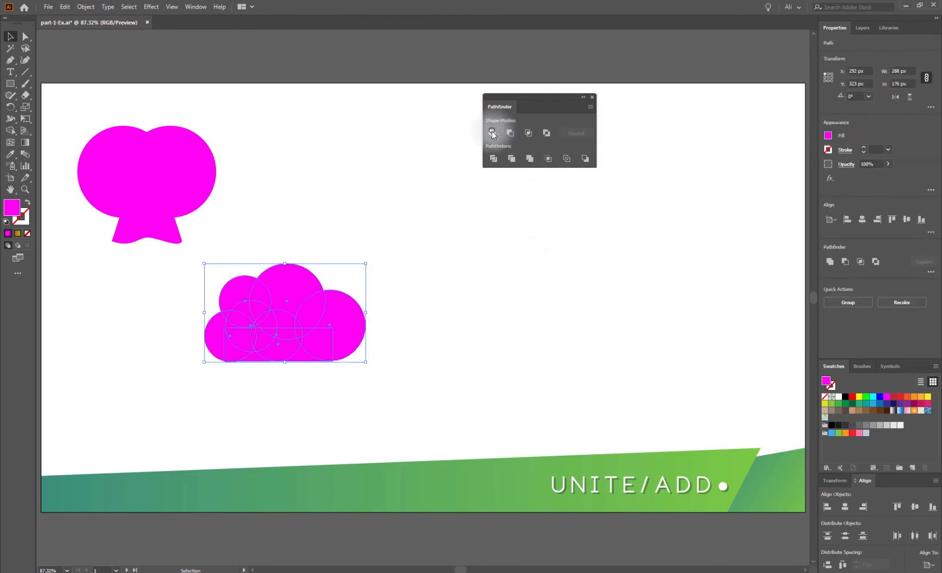
Fill the united cloud with light blue and move it up beside the first magenta shape.
left_click(873, 403)
left_click(634, 383)
left_click_drag(300, 341, 335, 215)
Fill the magenta shape beside the cloud with light grey.
left_click(206, 210)
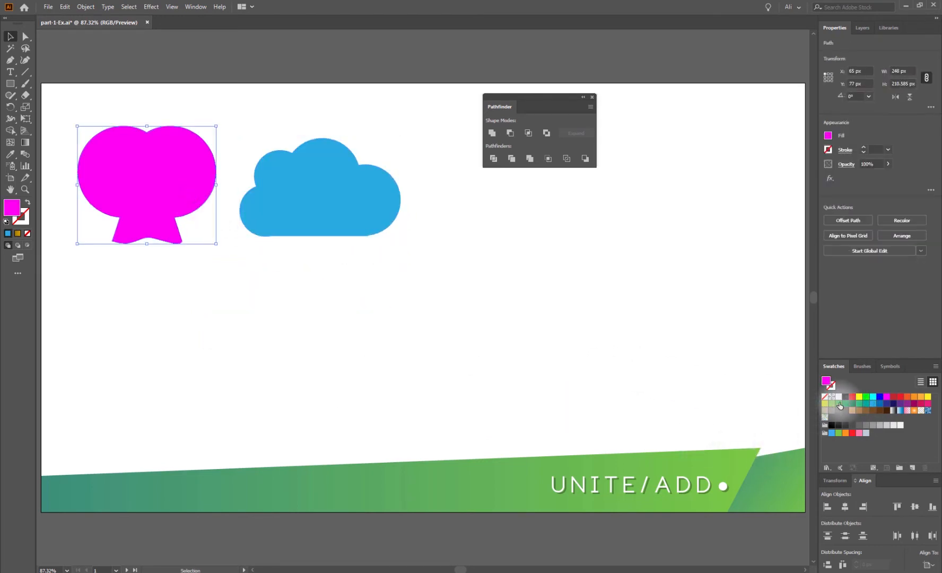
left_click(887, 425)
left_click(573, 398)
left_click(569, 448)
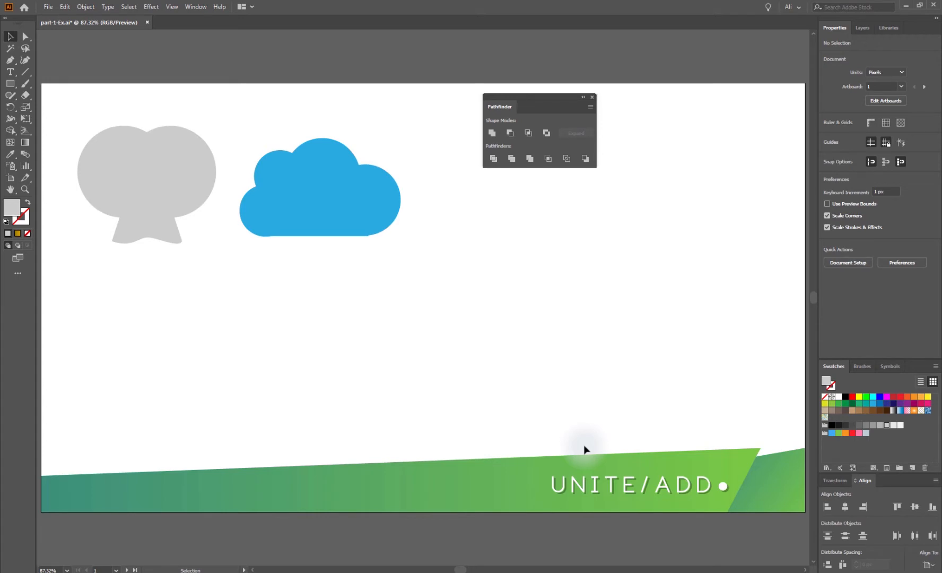
Create two overlapping 162 px squares below the cloud, a light grey one behind and a dark red one offset down and right.
key("m")
left_click_drag(262, 341, 311, 401)
left_click(13, 36)
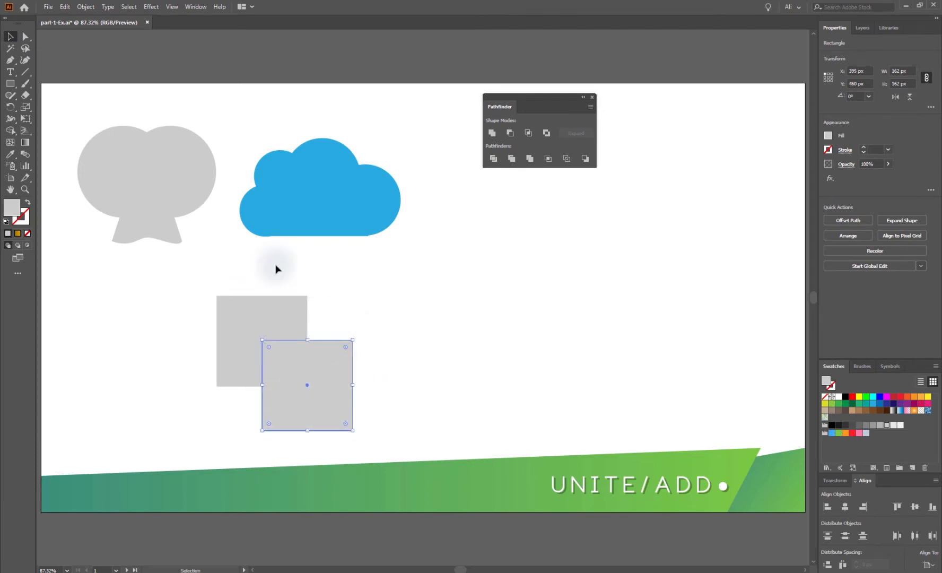
left_click(894, 397)
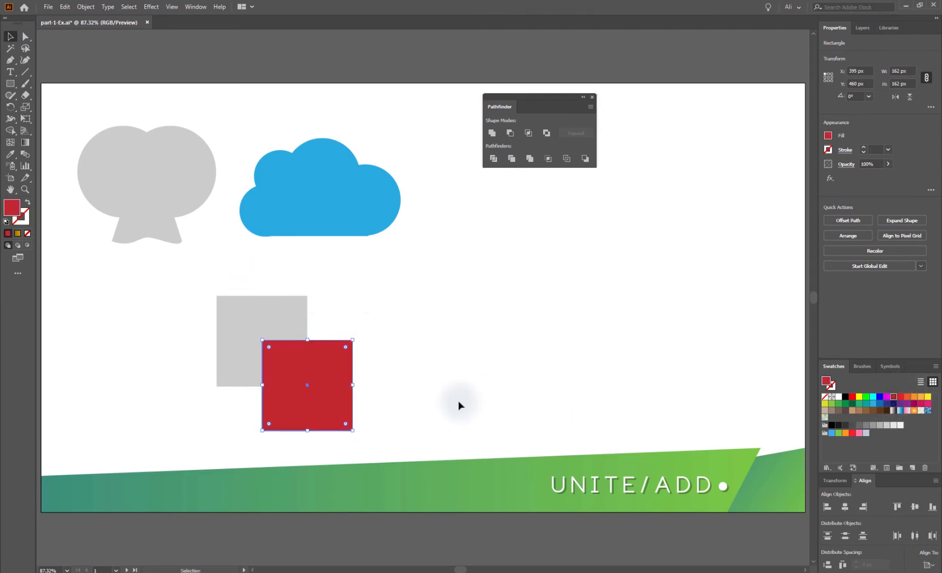
left_click(455, 348)
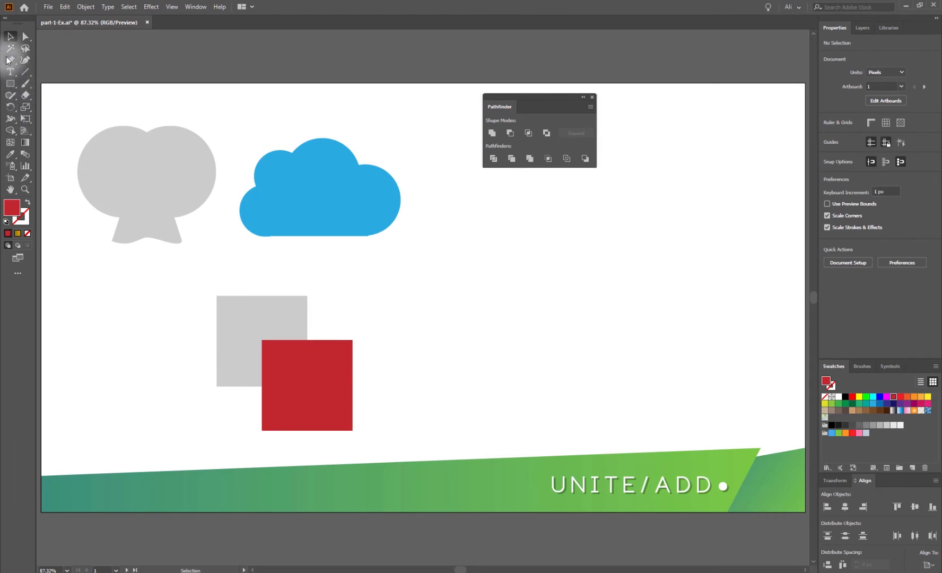
Draw a yellow circle about 122 px wide centred on the grey square's bottom edge and touching the line of its left side.
left_click(11, 84)
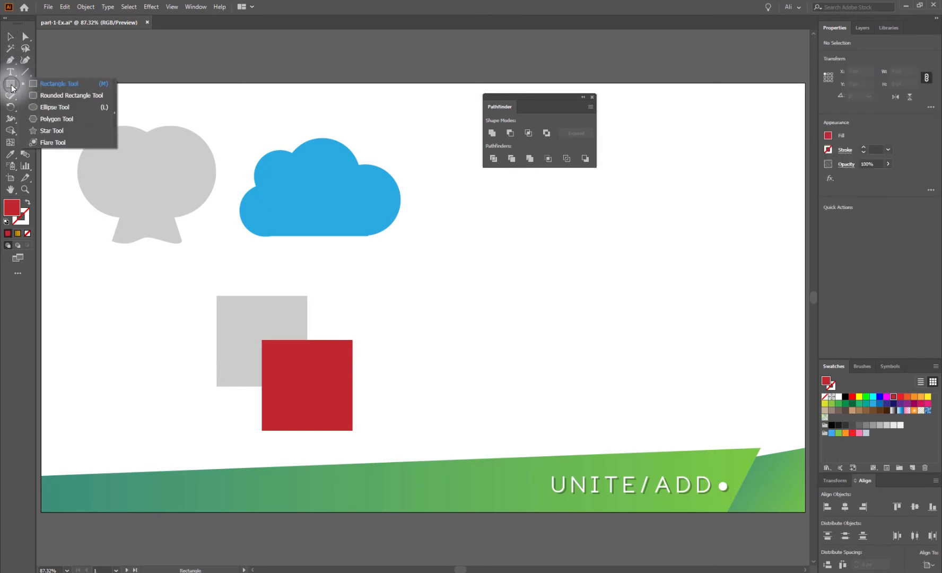
left_click(42, 106)
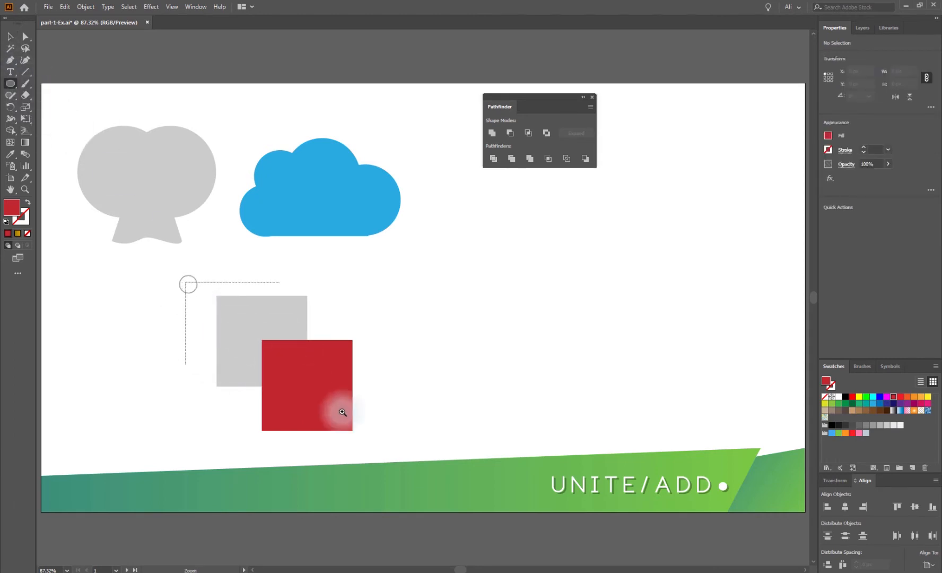
left_click(309, 389)
left_click_drag(202, 223, 417, 378)
key("ctrl+z")
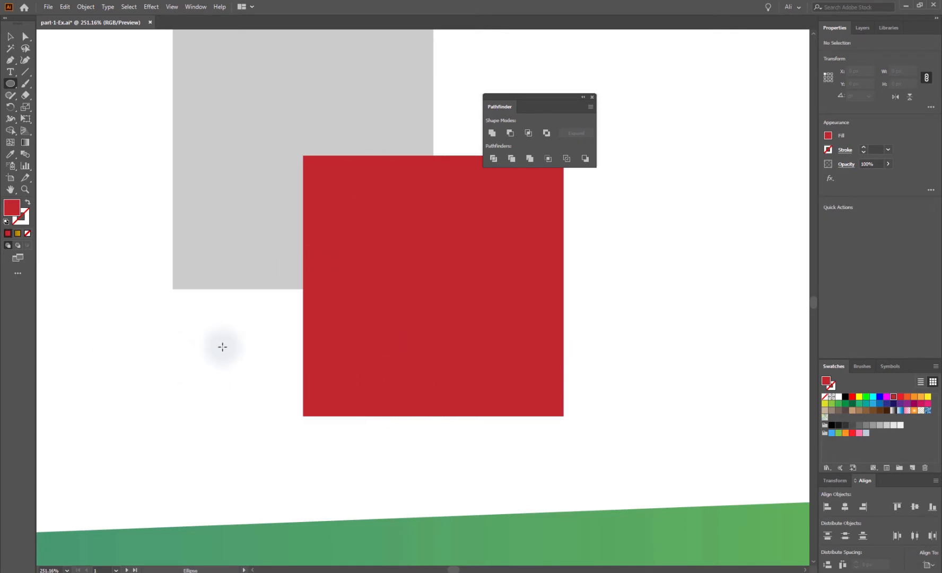
left_click_drag(172, 287, 326, 253)
left_click(8, 37)
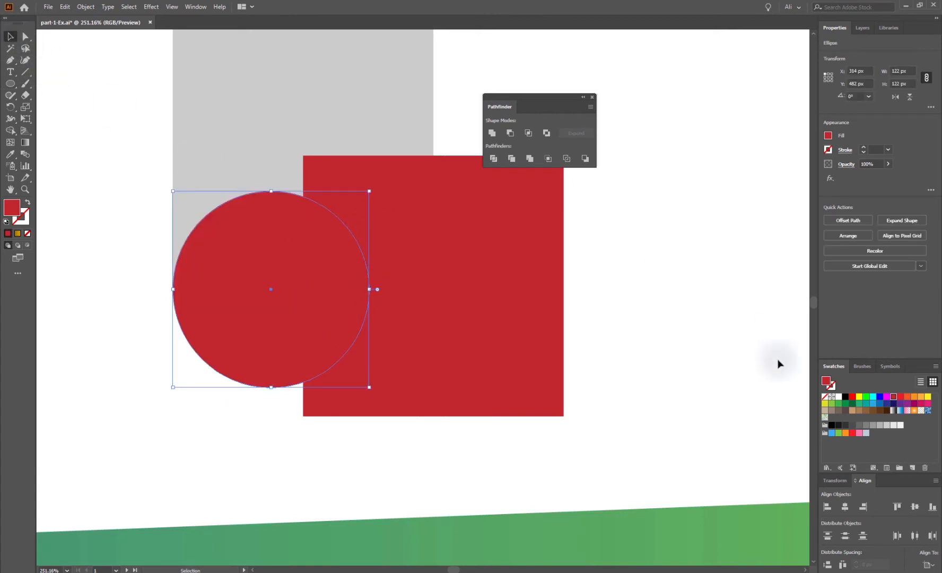
left_click(859, 397)
Move the red square so its lower-left corner meets the lowest point of the yellow circle.
left_click_drag(422, 350, 387, 322)
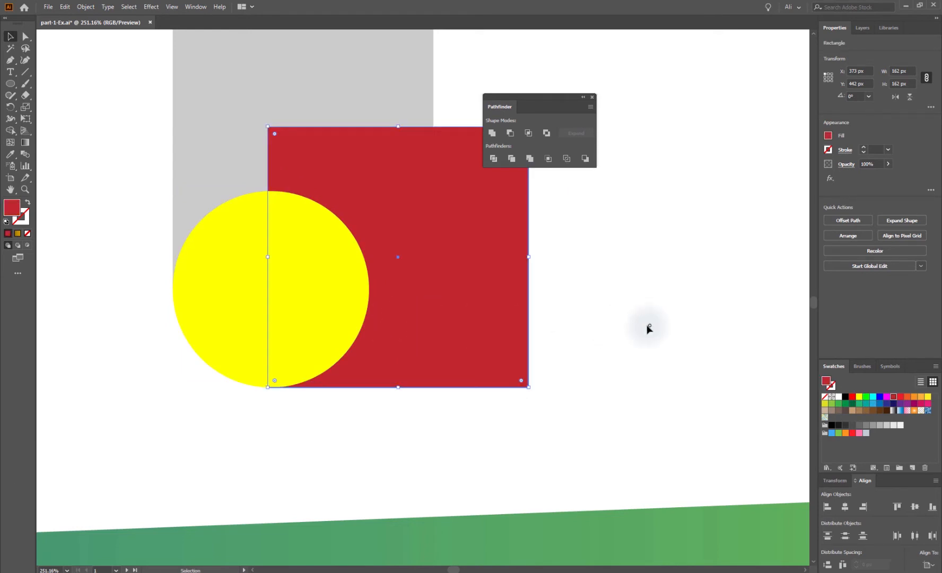
left_click(650, 324)
scroll(256, 403, "up", 10)
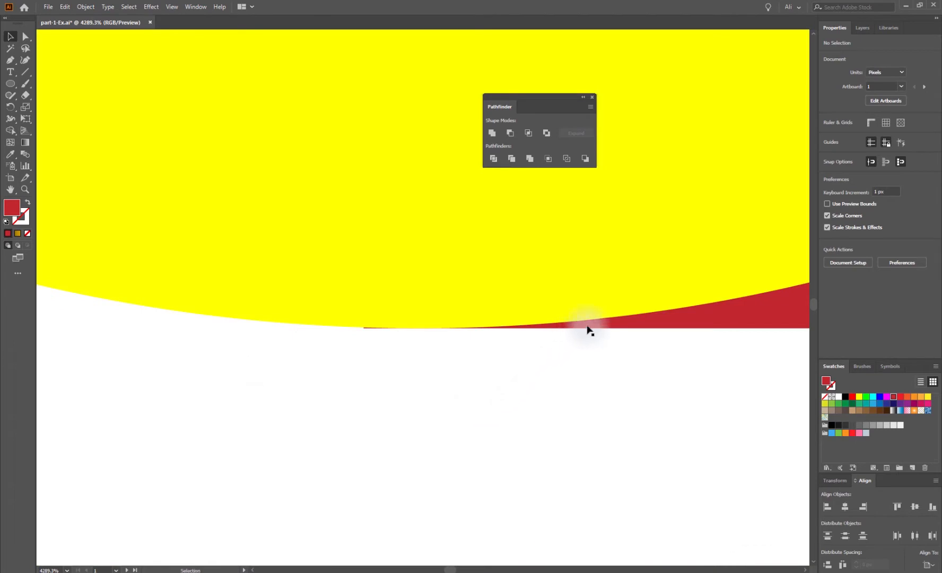
left_click(625, 351)
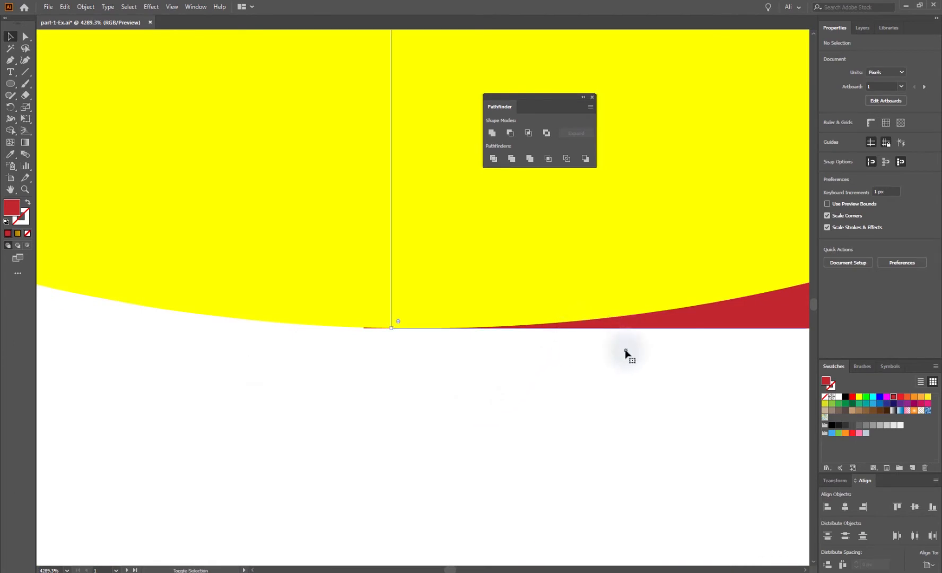
Copy the yellow circle to the upper right, aligning it with the grey square's top edge and the red square's right edge.
key("ctrl+0")
left_click_drag(255, 394, 308, 342)
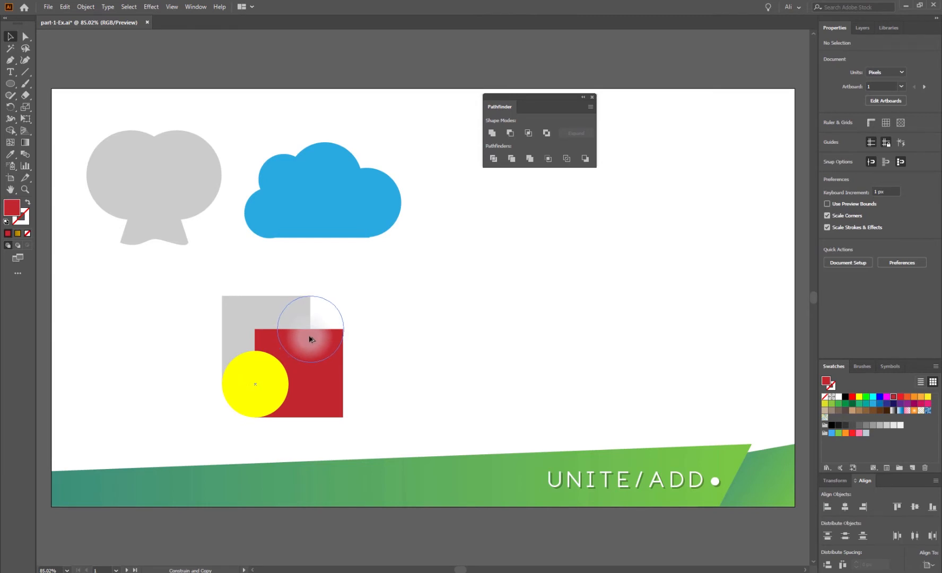
left_click_drag(308, 340, 310, 338)
left_click_drag(307, 286, 359, 343)
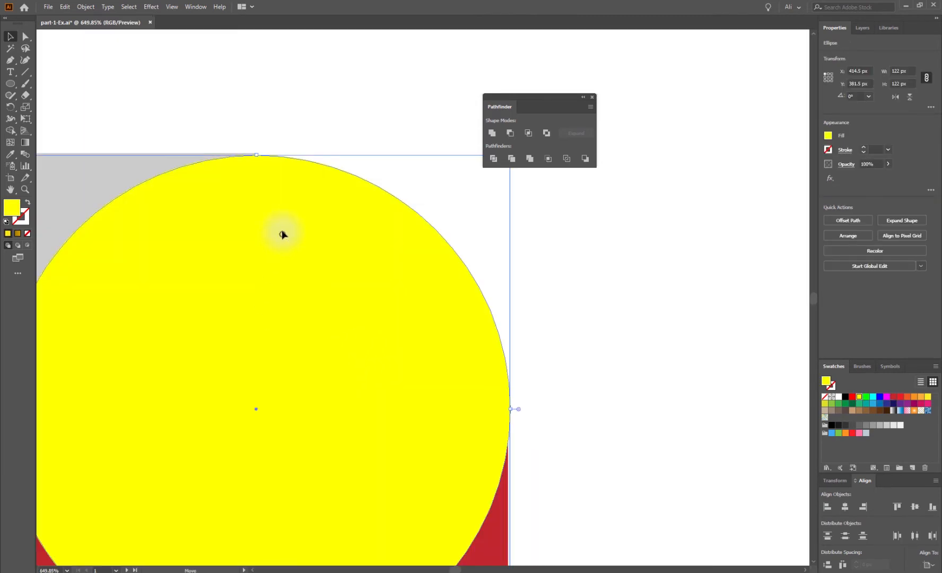
left_click(551, 295)
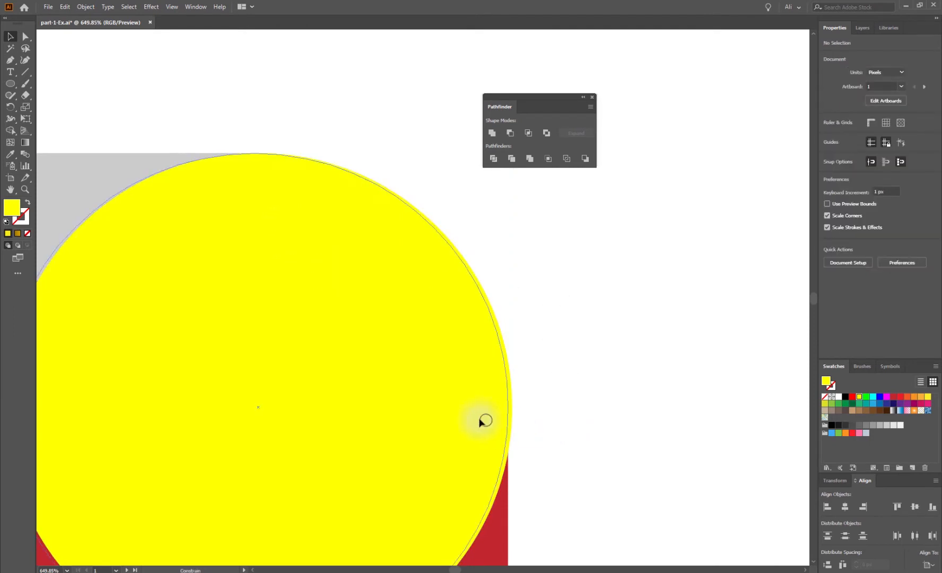
left_click(493, 424)
left_click(548, 408)
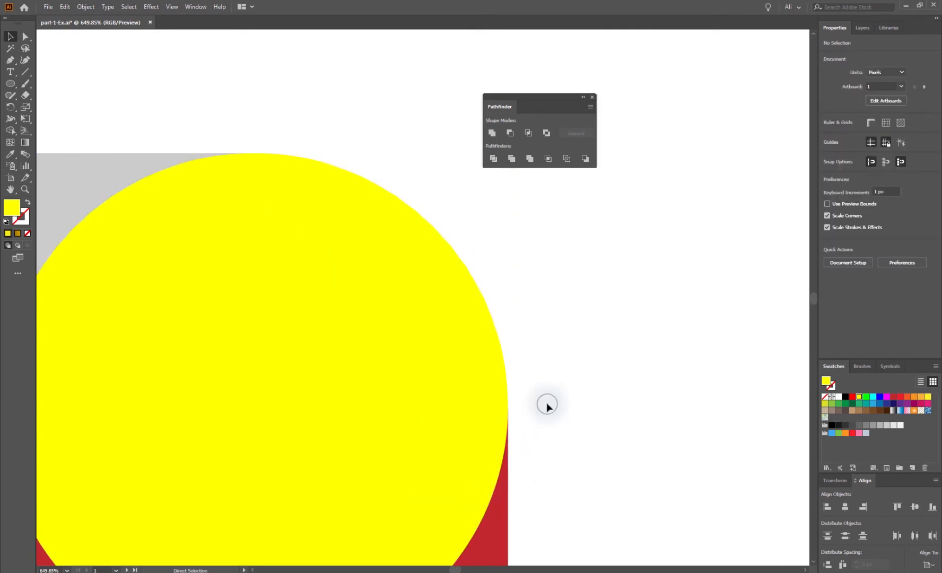
Merge the grey square, red square and two yellow circles below the cloud into one shape with Pathfinder Unite.
key("ctrl+0")
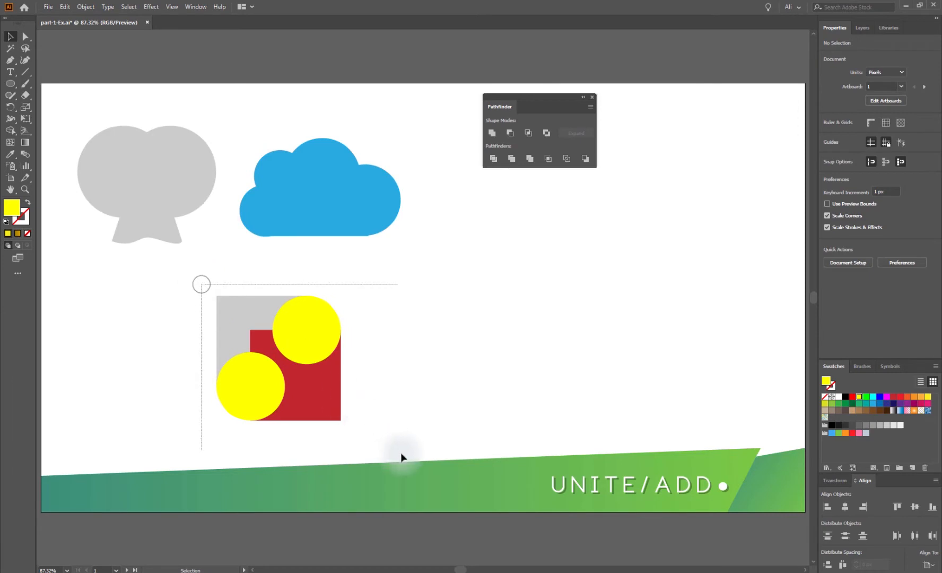
left_click_drag(201, 284, 401, 456)
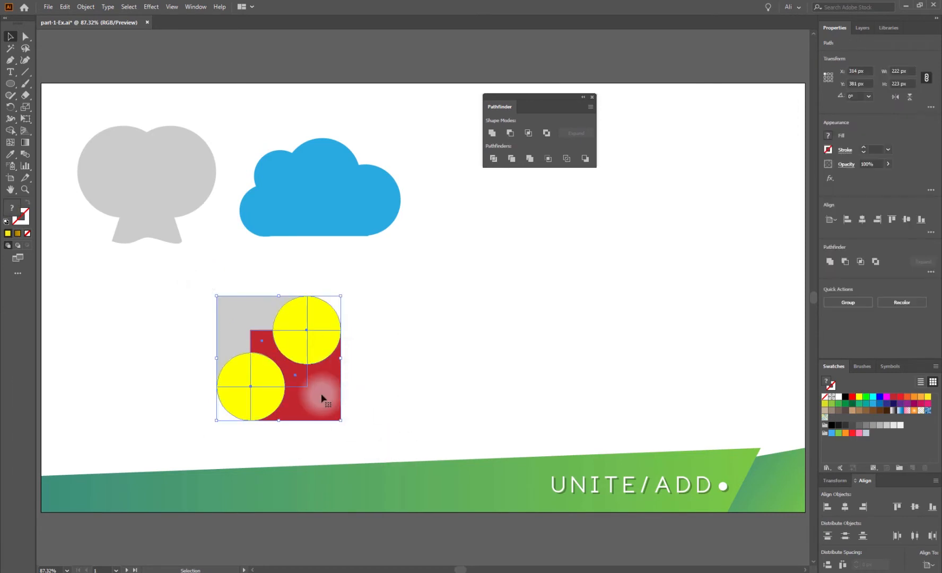
left_click(493, 133)
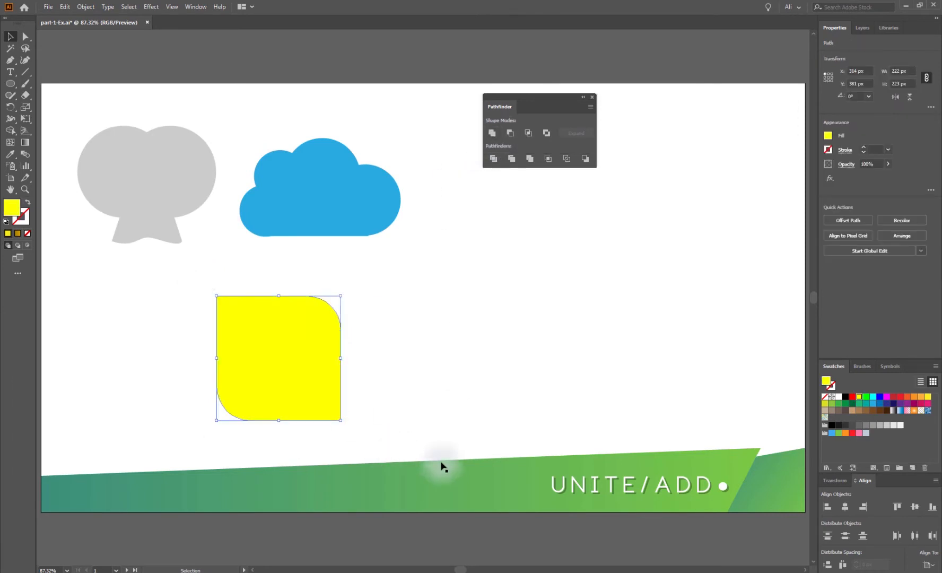
left_click(435, 392)
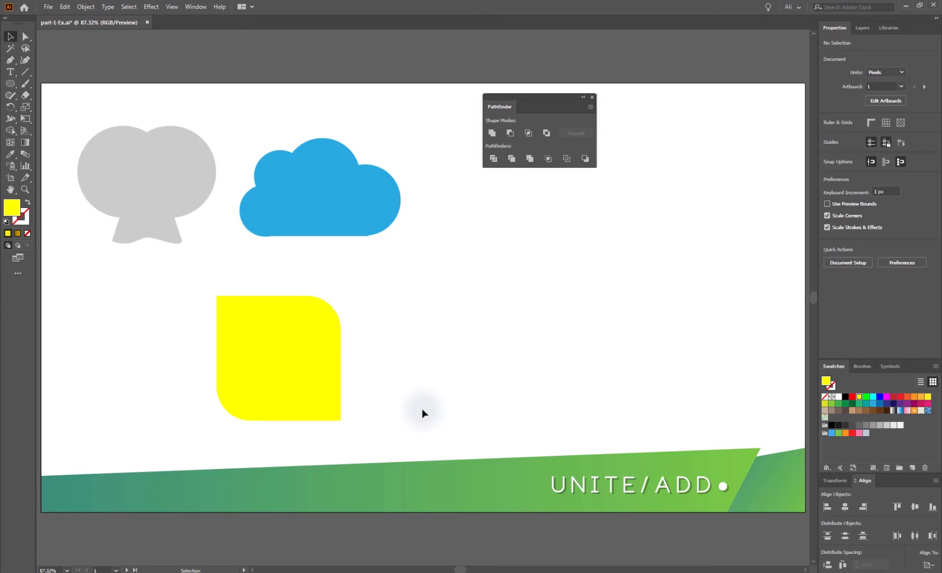
Move the united square shape left below the grey freeform figure and fill it green.
left_click_drag(320, 406, 224, 398)
left_click(839, 403)
left_click(509, 348)
On the second artboard, extend the heading text to read "MINUS FRONT/SUBTRACT".
key("space")
left_click_drag(604, 369, 149, 395)
left_click_drag(615, 399, 270, 380)
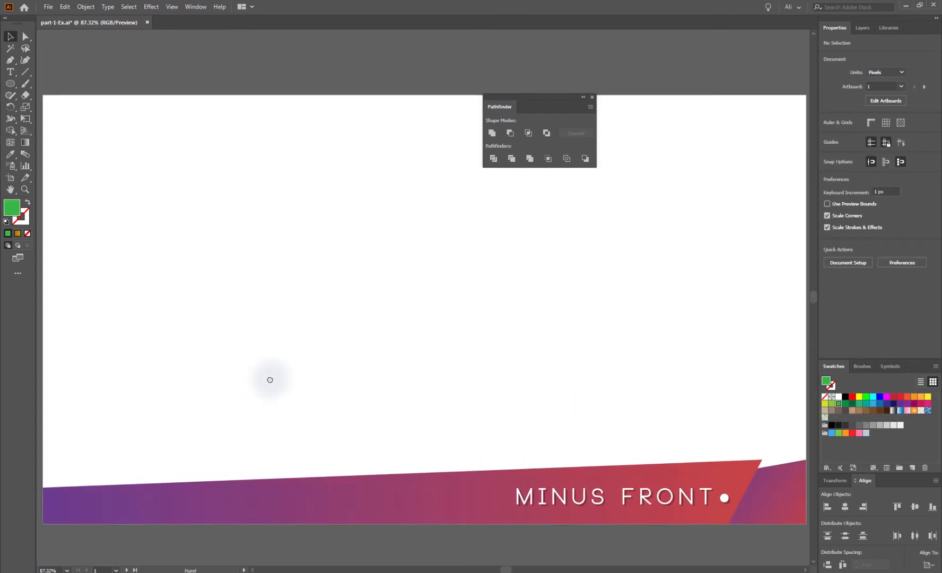
double_click(709, 498)
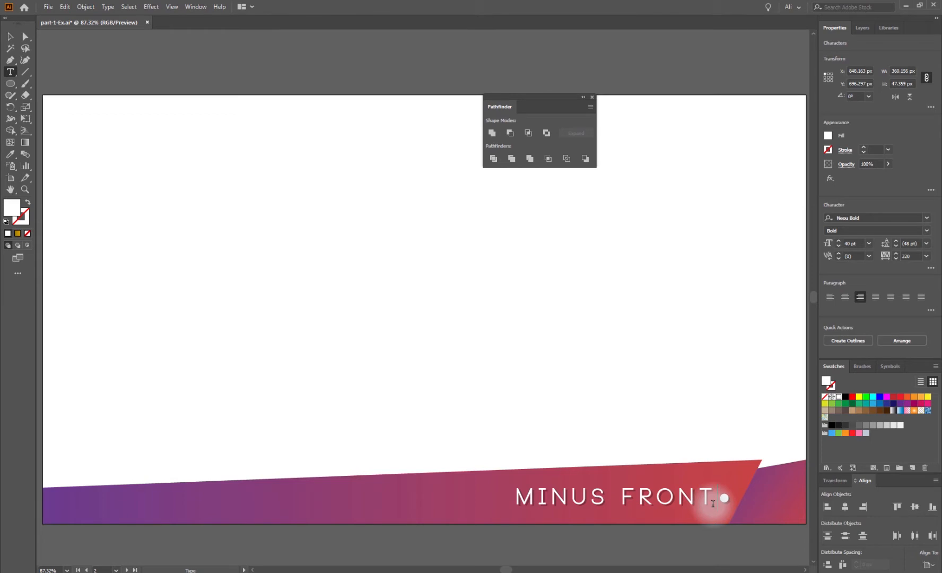
type("/SUBTRACT")
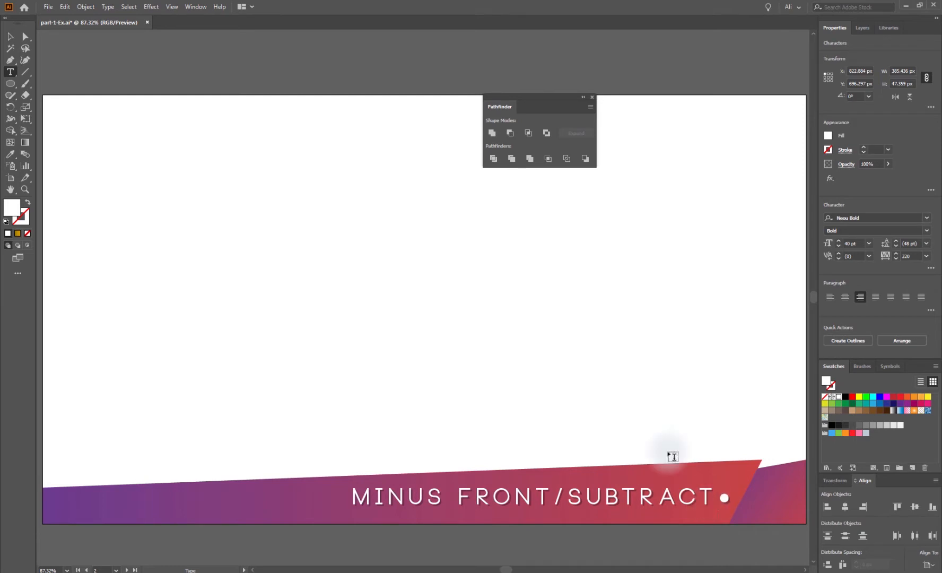
left_click(10, 36)
left_click(206, 219)
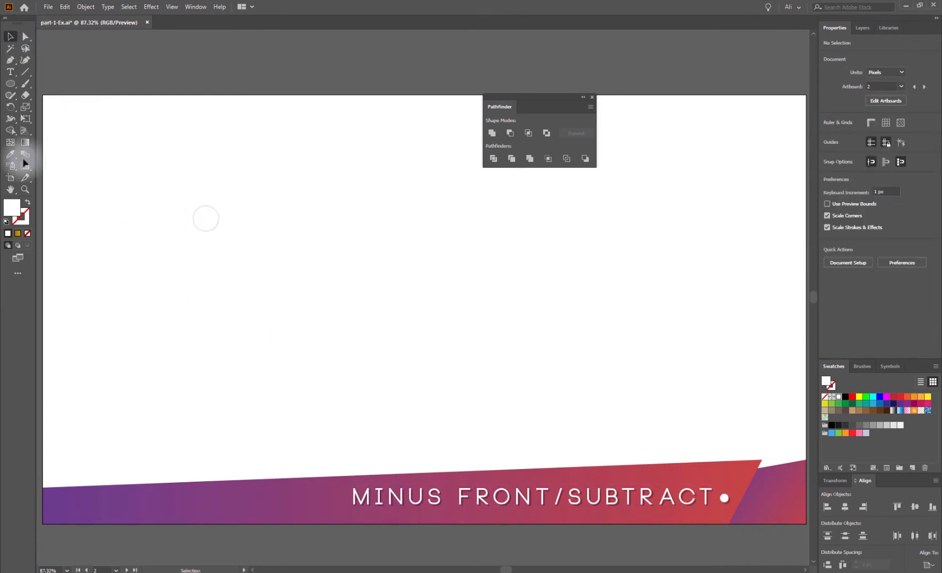
Draw a circle about 226 px wide in the upper-left area of the Minus Front artboard and fill it cyan.
mouse_move(505, 571)
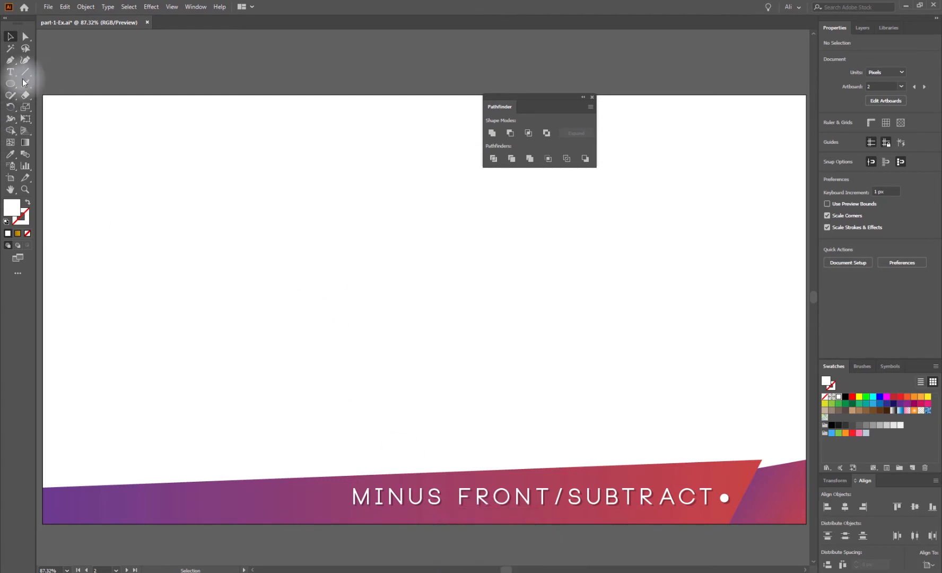
left_click(10, 83)
left_click_drag(85, 168, 206, 243)
left_click(6, 36)
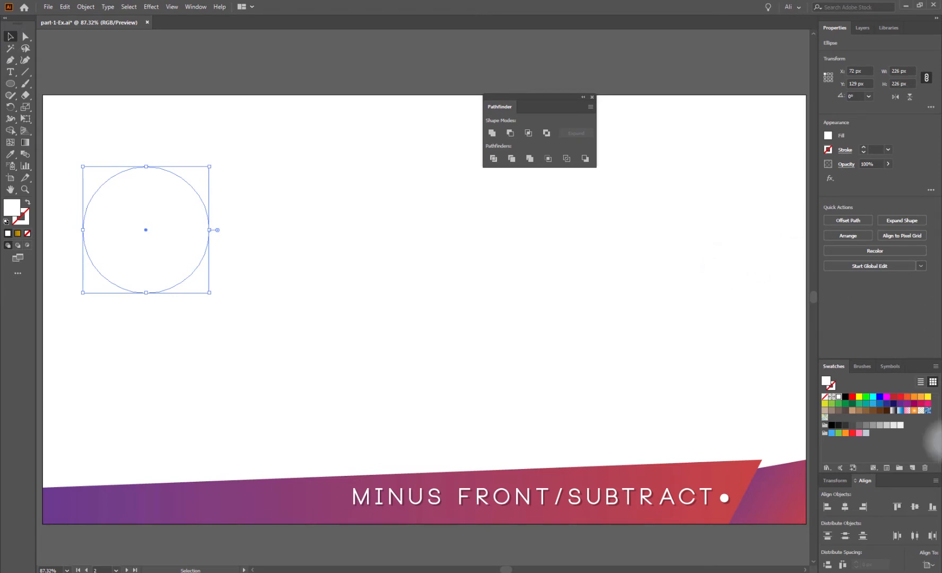
left_click(873, 397)
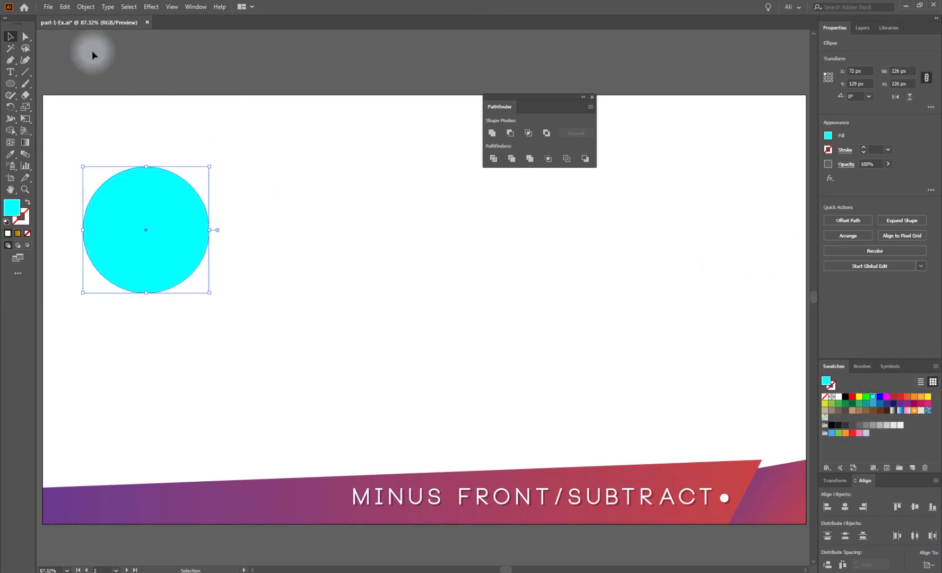
left_click(148, 112)
Copy the cyan circle up and to the right so the two overlap, and fill the copy yellow.
left_click_drag(123, 248, 161, 229)
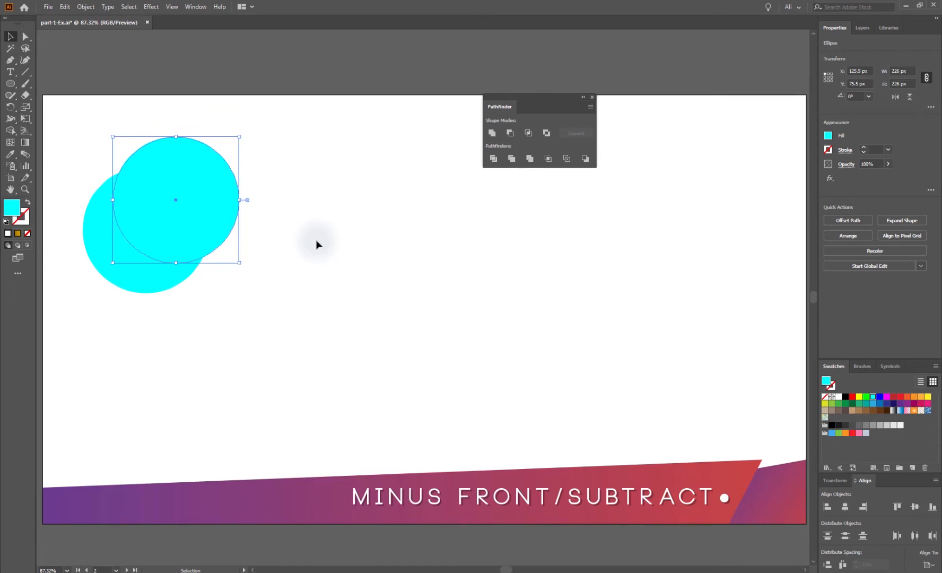
left_click(314, 271)
left_click(151, 218)
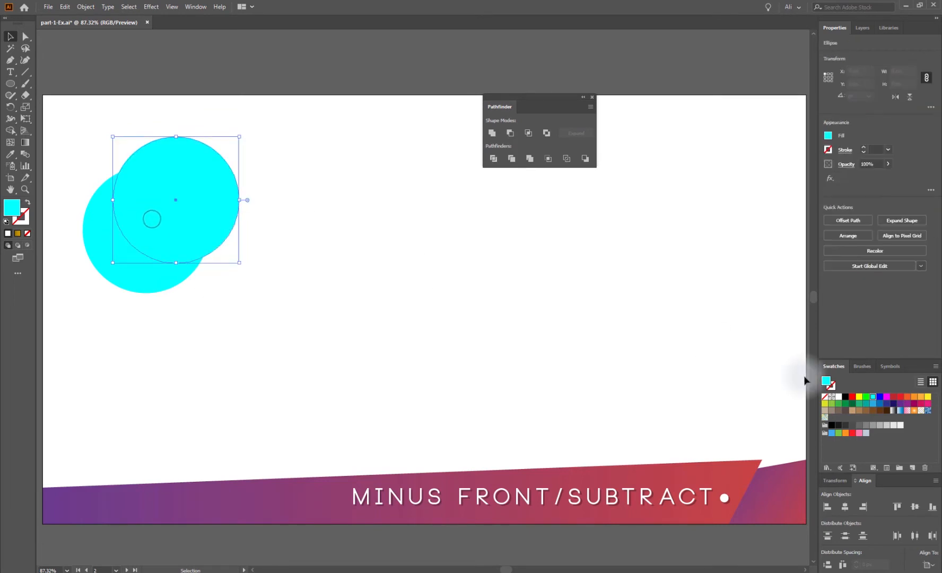
left_click(859, 396)
left_click(428, 280)
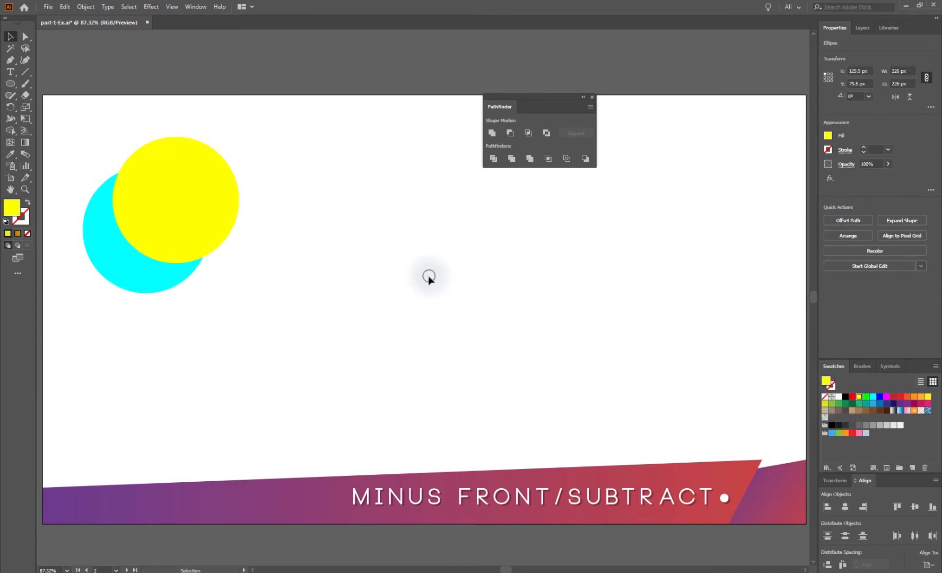
Scale the yellow circle down toward its lower-left corner so it mostly lies within the cyan circle's upper-right part.
left_click(195, 221)
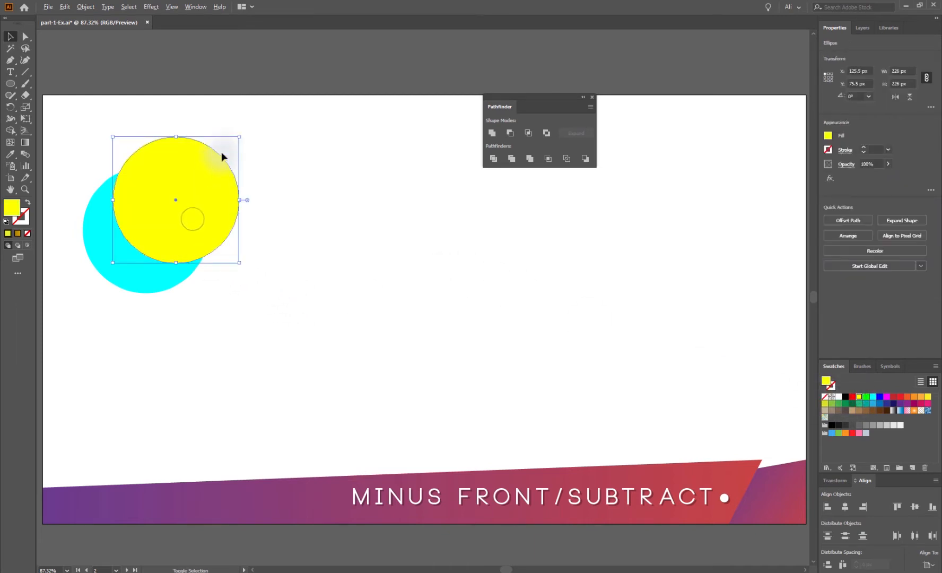
left_click_drag(239, 135, 84, 328)
left_click(284, 257)
Subtract the yellow circle from the cyan circle with Pathfinder Minus Front to form a crescent.
left_click(251, 261)
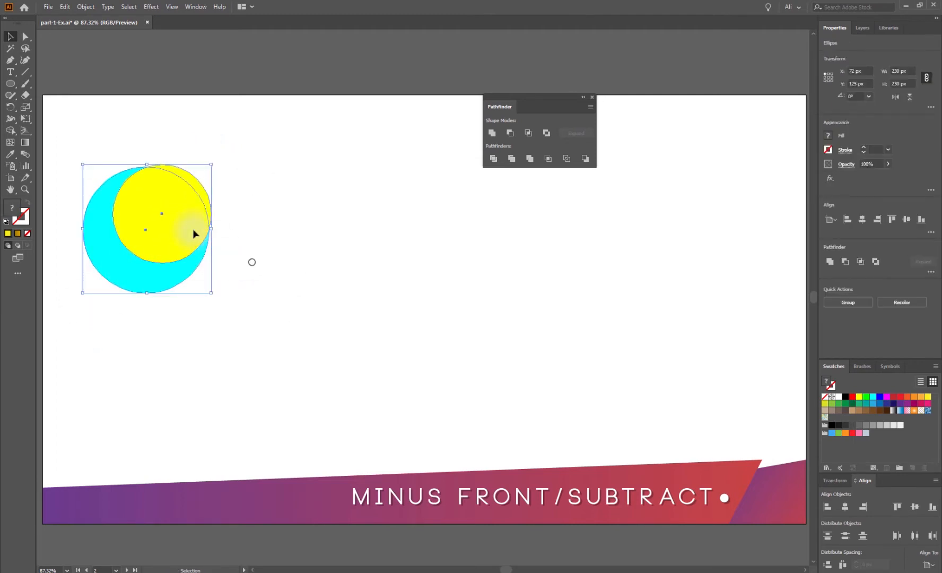
left_click_drag(243, 193, 132, 303)
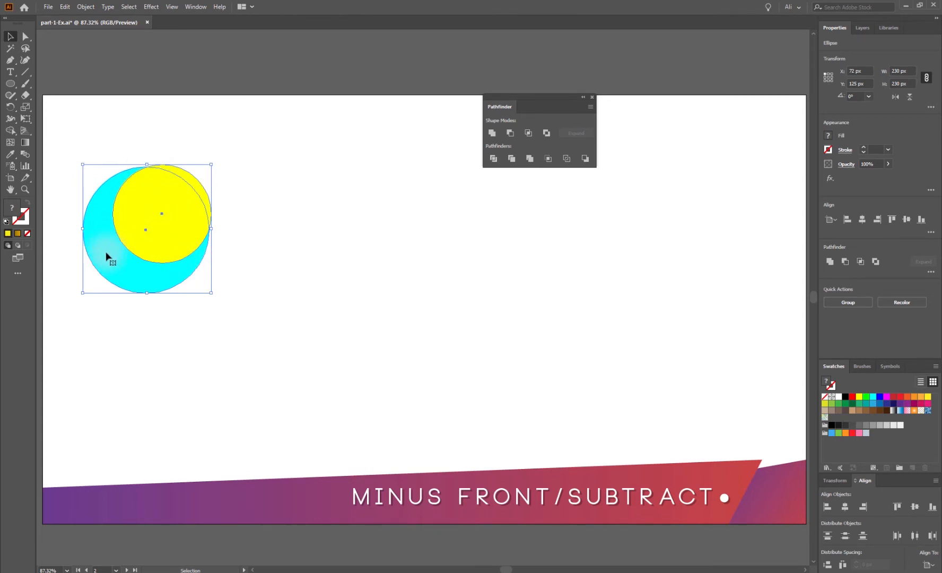
left_click(511, 133)
left_click(354, 256)
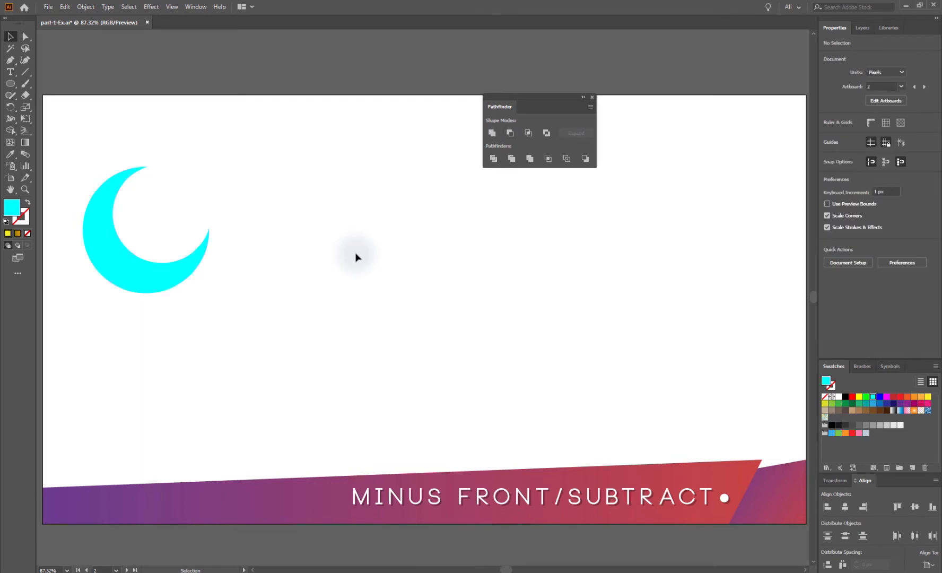
On the Unite/Add artboard, add a black letter "R" beside the green shape and enlarge it to about 286 pt.
key("space")
left_click_drag(174, 295, 423, 315)
left_click_drag(225, 314, 568, 337)
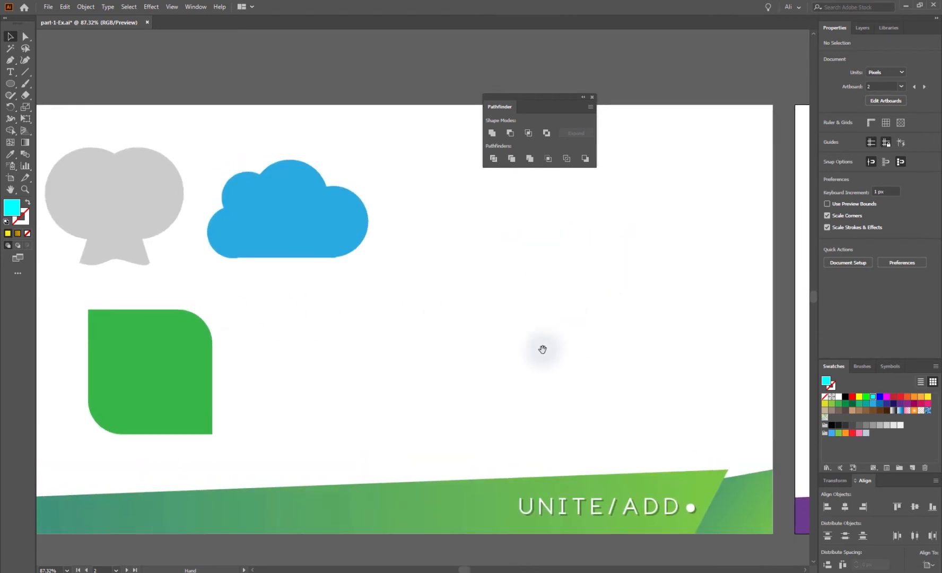
left_click_drag(385, 335, 430, 326)
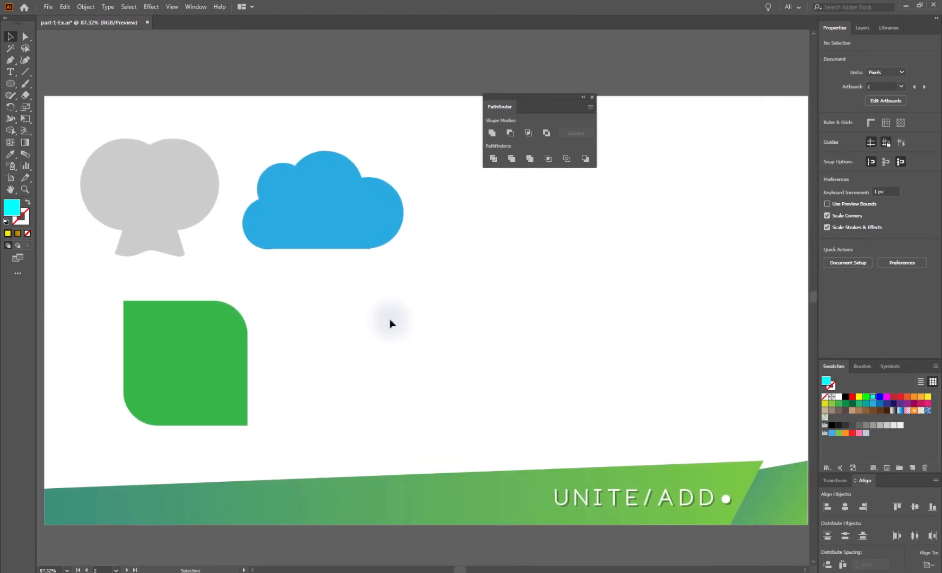
left_click(365, 328)
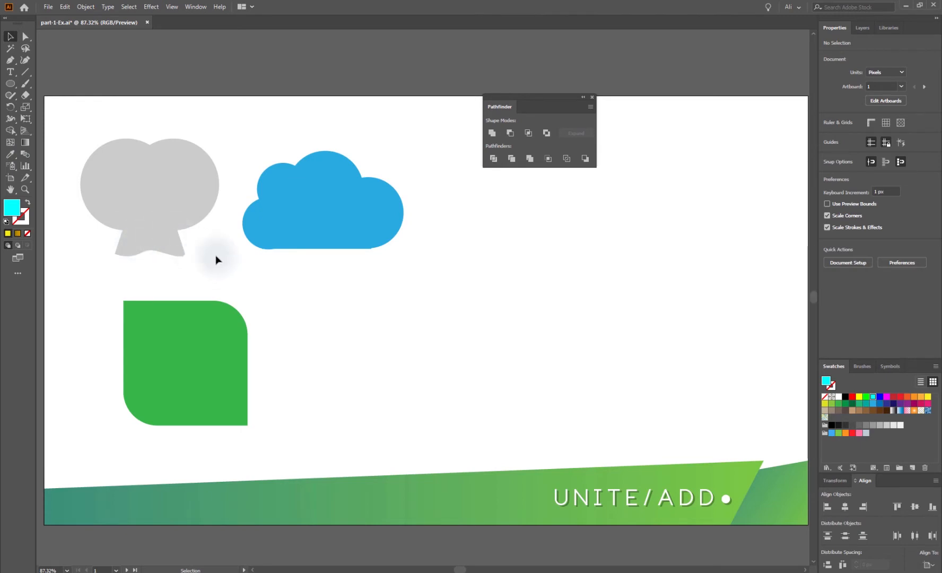
left_click(10, 72)
left_click(333, 328)
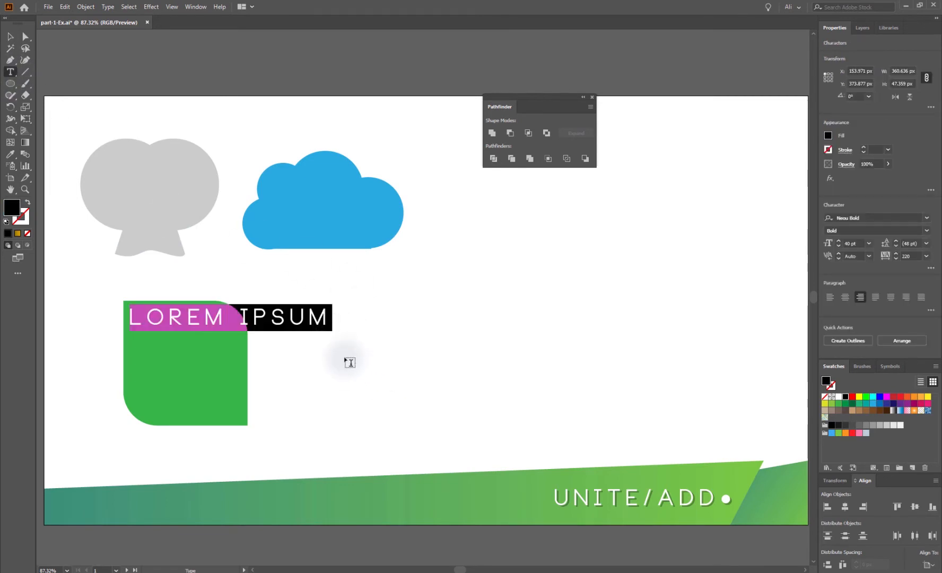
type("R")
left_click(12, 38)
left_click_drag(333, 317, 448, 334)
left_click_drag(357, 334, 342, 349)
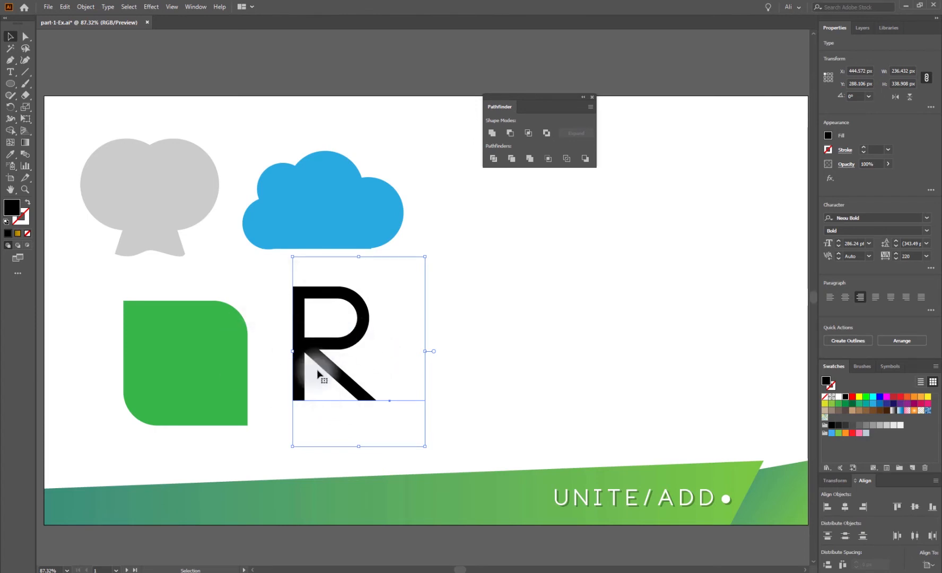
Copy the letter R to the right and change the copy's text to "P".
left_click_drag(311, 344, 469, 341)
double_click(469, 342)
key("ctrl+a")
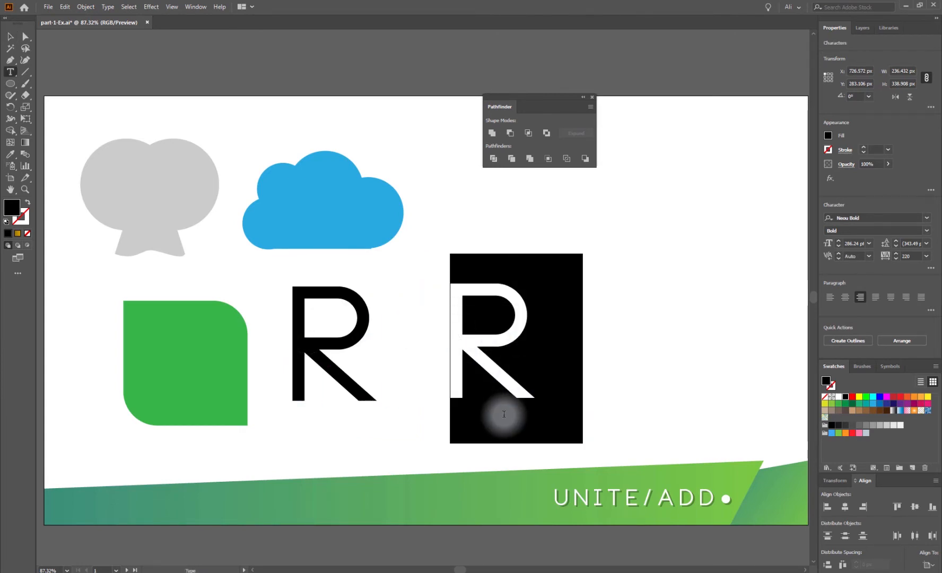
type("P")
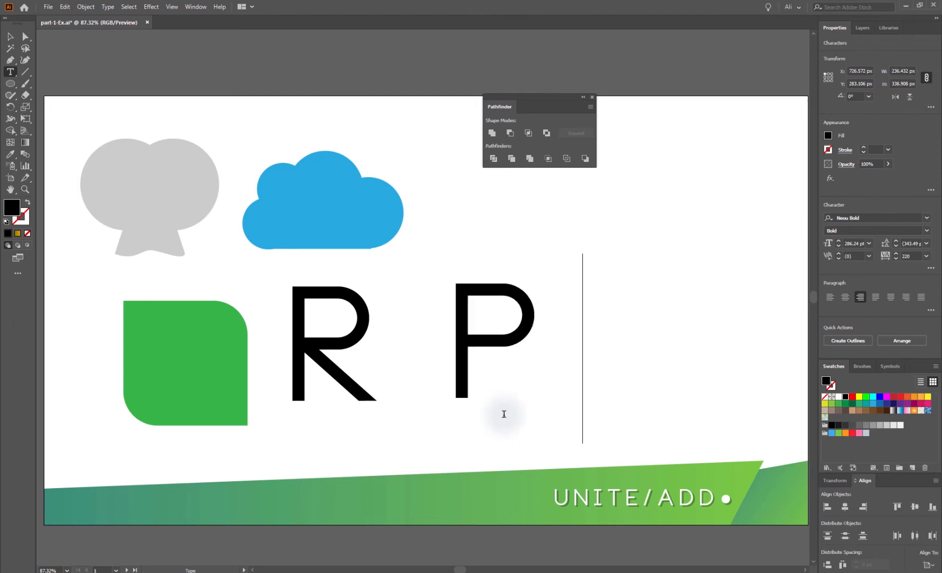
key("Escape")
Draw a closed black six-point Pen path over the R's bowl so that it covers the inner opening.
left_click(340, 318)
key("z")
left_click_drag(285, 263, 437, 437)
key("v")
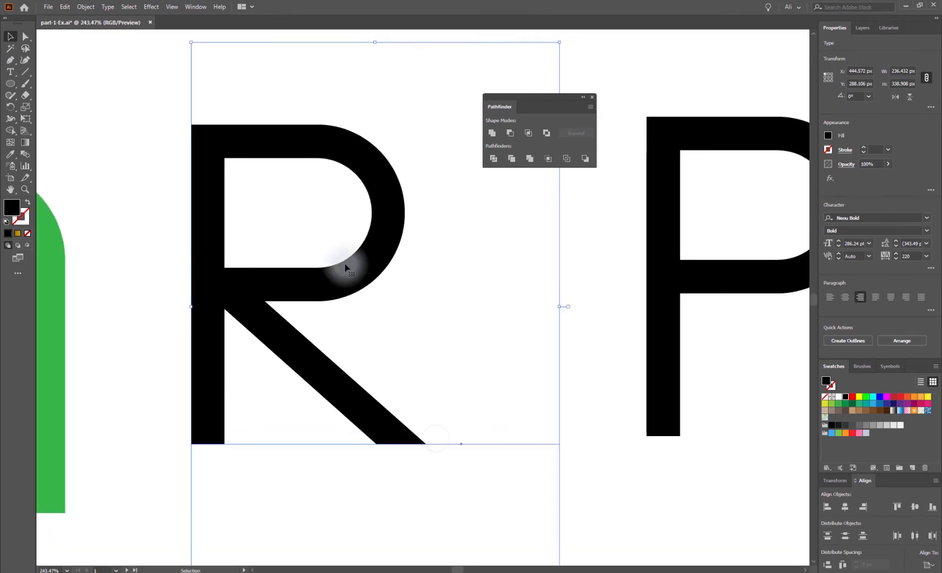
left_click(10, 60)
left_click(218, 146)
left_click(221, 288)
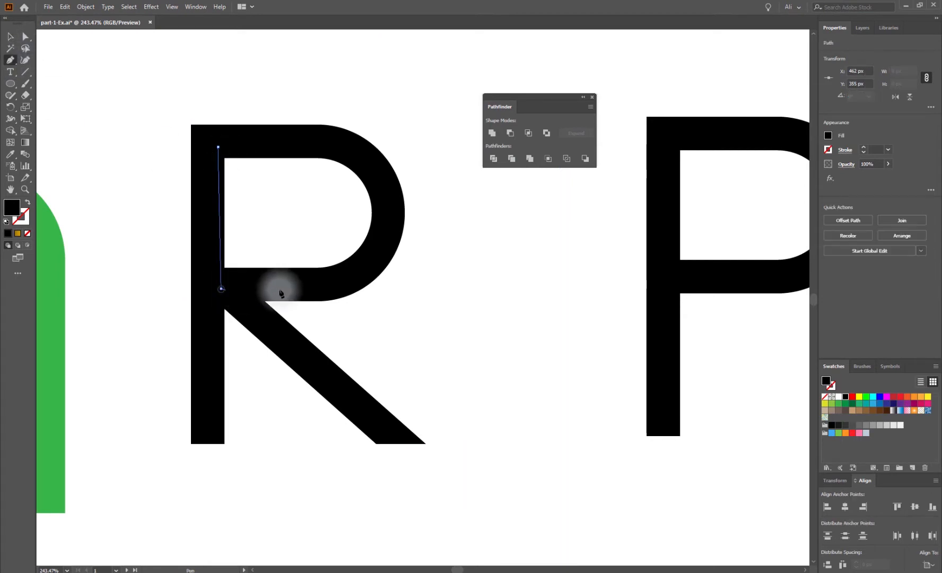
left_click(343, 287)
left_click(386, 242)
left_click(377, 165)
left_click(217, 147)
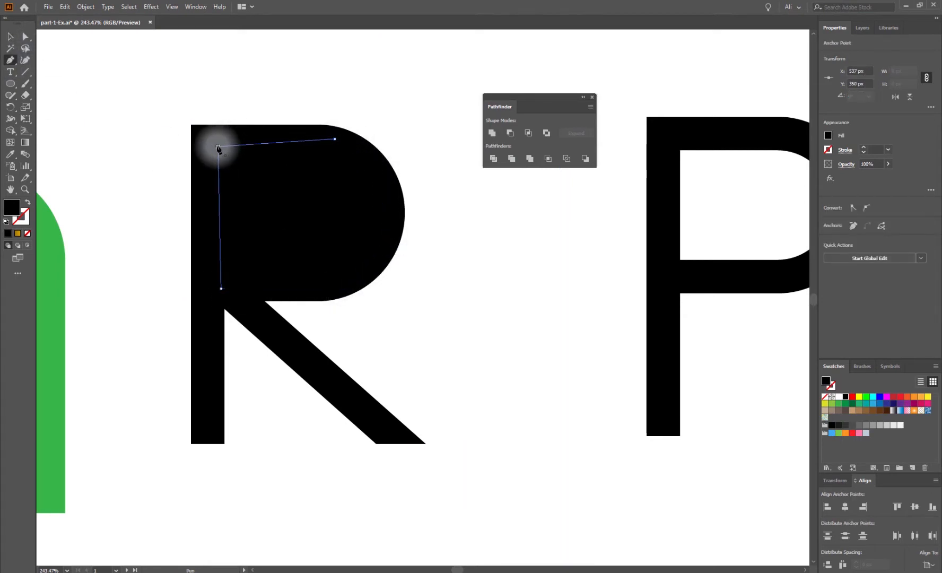
Try to merge the bowl path with the live R text using Pathfinder Unite.
key("v")
left_click(229, 176)
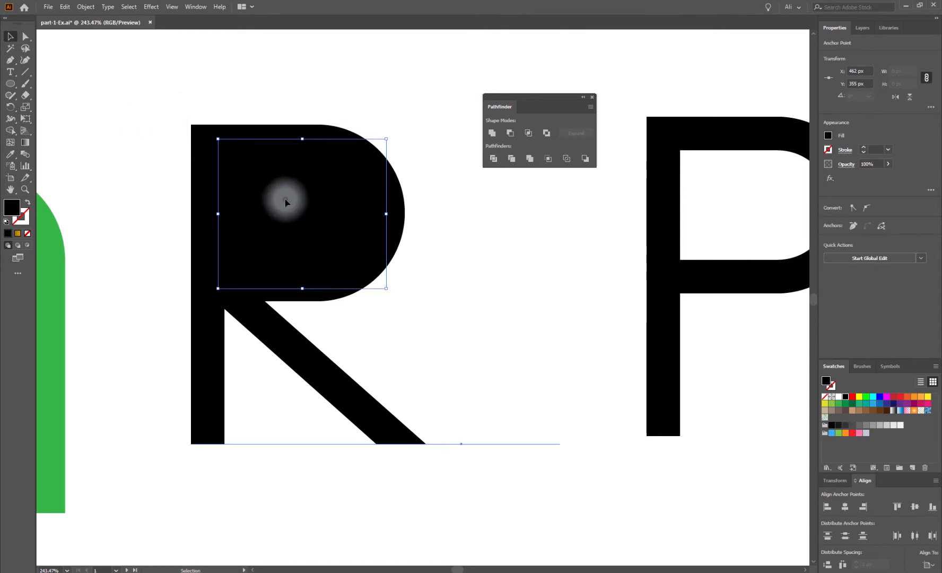
left_click(305, 174, "shift")
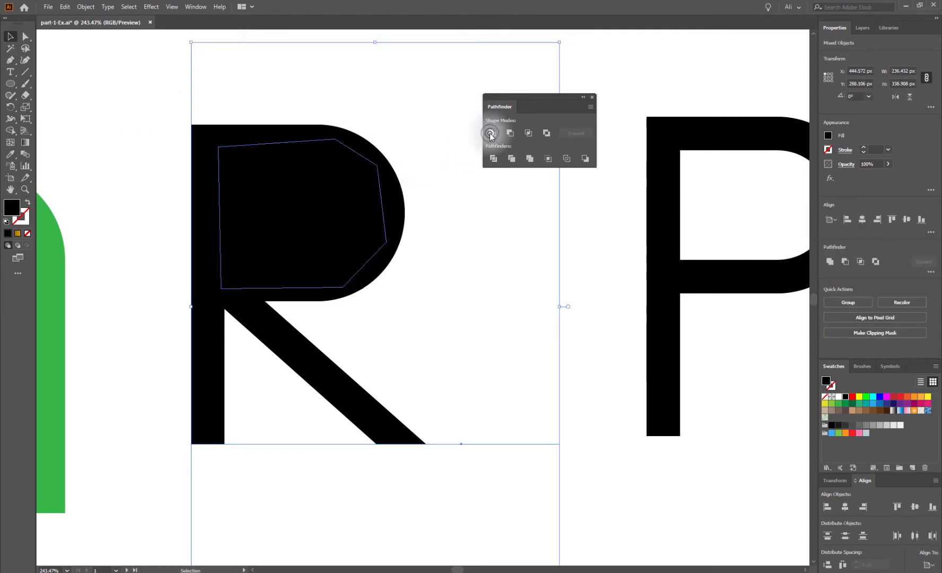
left_click(163, 271)
Move the bowl path and the R apart to test whether they merged, and undo the moves.
left_click_drag(273, 239, 325, 176)
left_click_drag(201, 286, 173, 341)
key("ctrl+z")
key("ctrl+z")
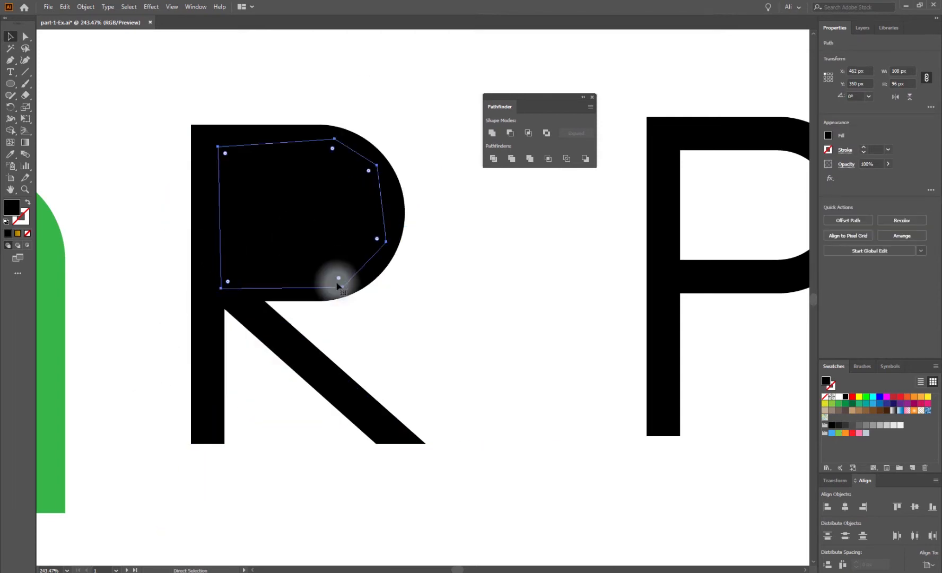
Convert the live R text to outlines so that it becomes editable vector shapes.
left_click(147, 211)
left_click(197, 220)
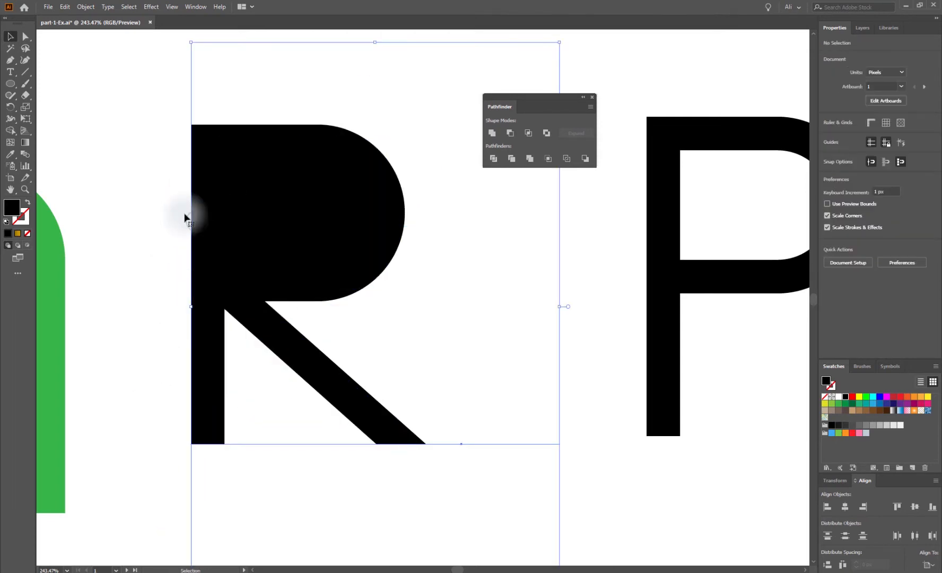
right_click(199, 216)
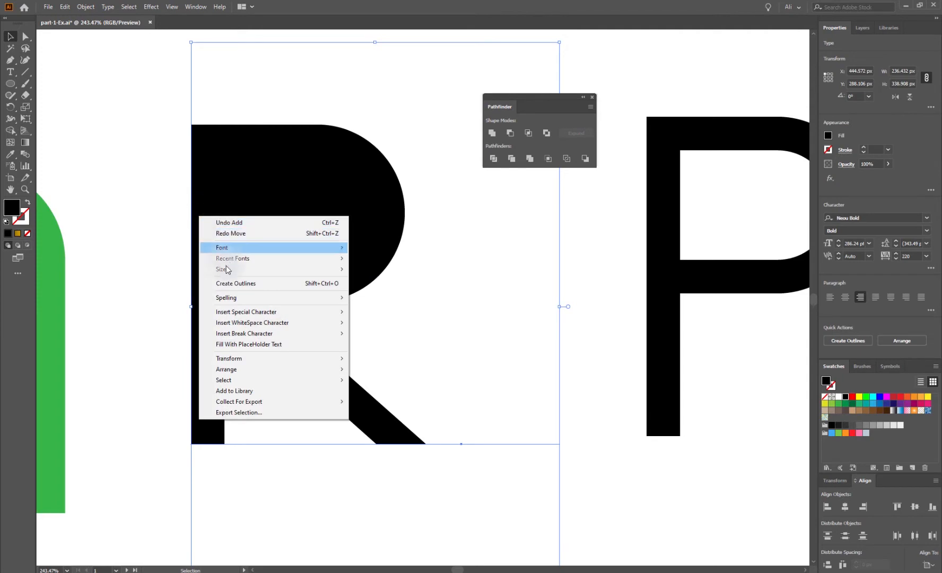
left_click(107, 7)
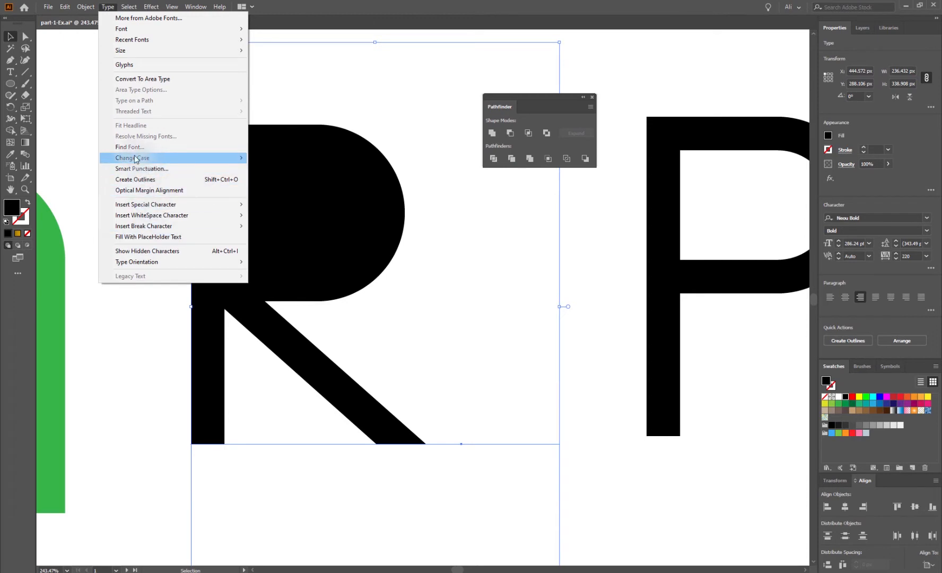
left_click(86, 7)
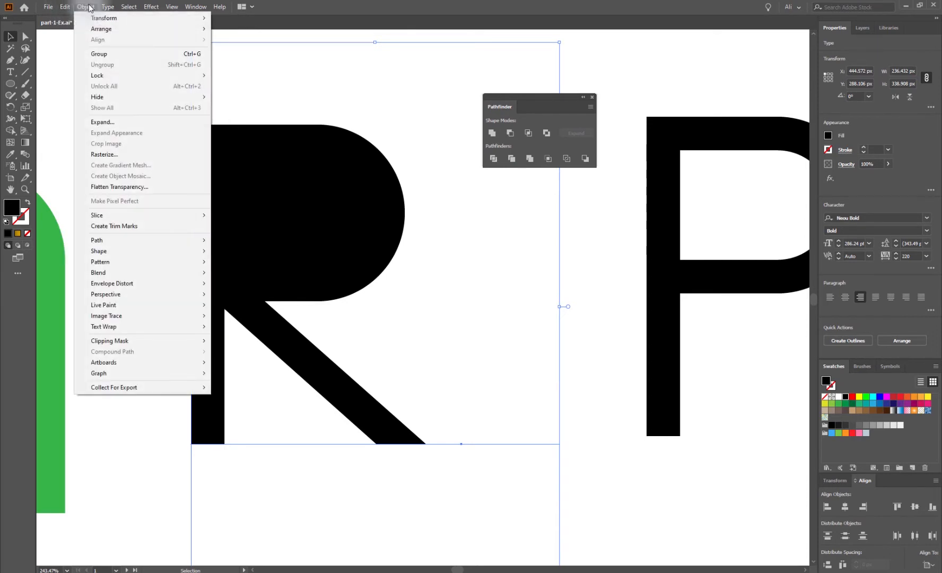
left_click(103, 123)
left_click(213, 341)
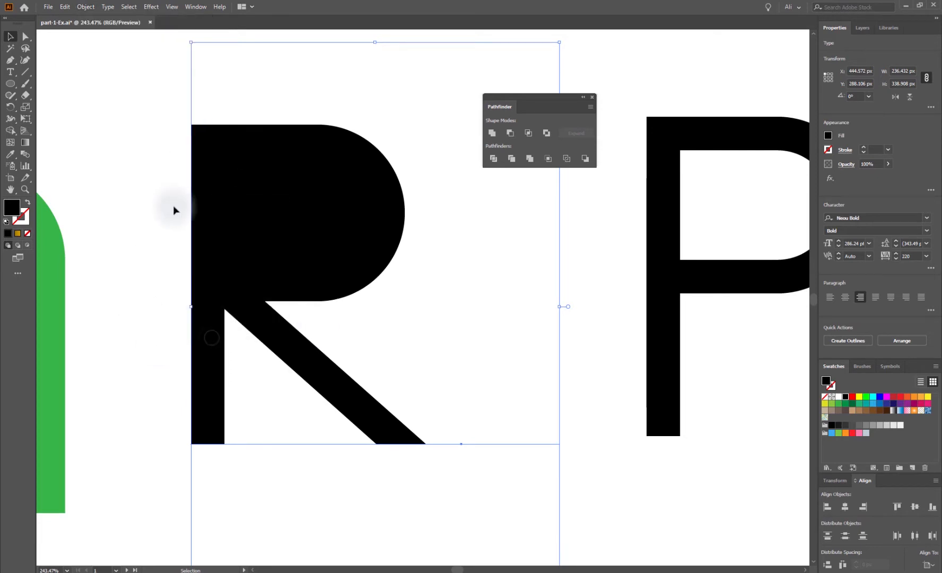
left_click(170, 229)
left_click_drag(219, 320, 265, 259)
key("ctrl+z")
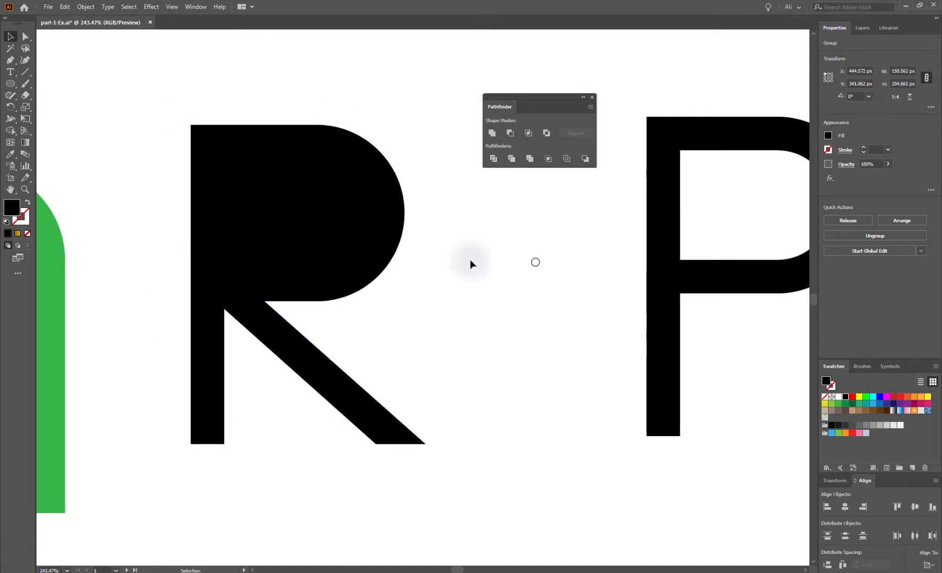
Try changing the separate letter P to "S" and undo the replacement.
left_click(535, 262)
left_click_drag(557, 301, 215, 303)
left_click(338, 277)
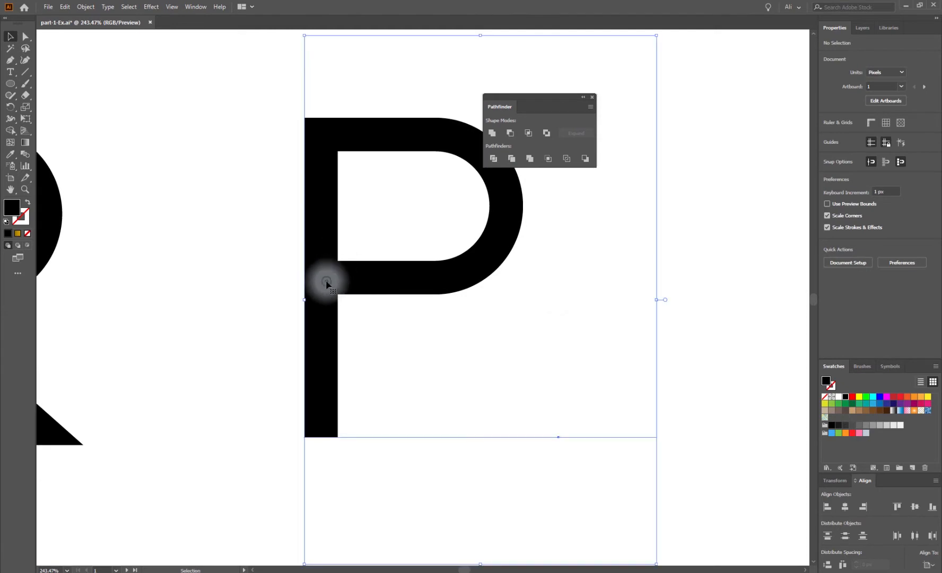
double_click(326, 283)
left_click_drag(326, 281, 643, 286)
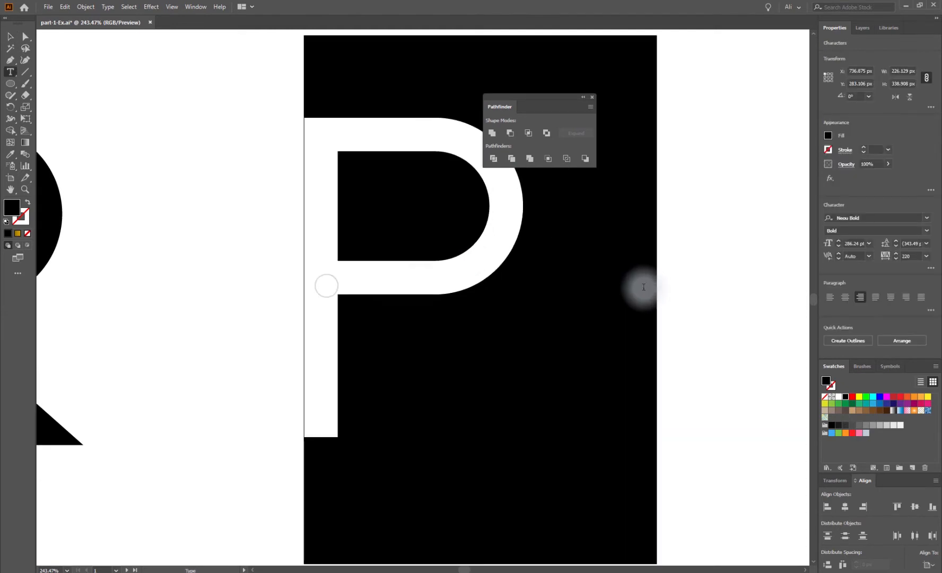
type("S")
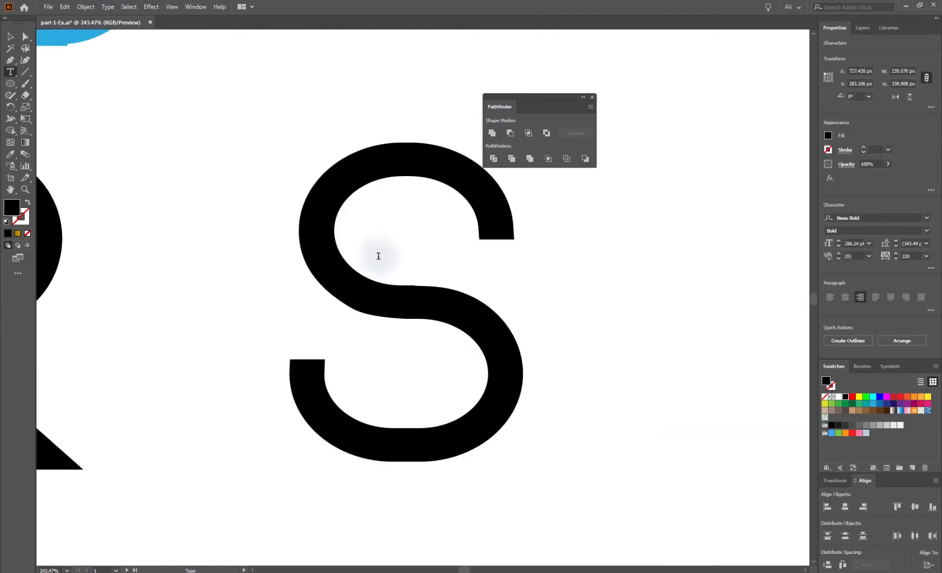
key("ctrl+z")
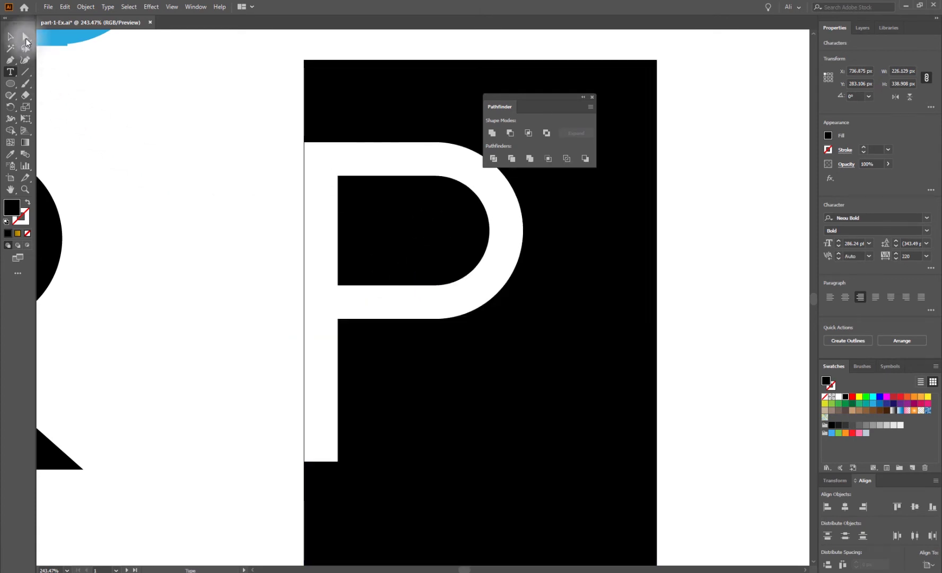
left_click(10, 37)
left_click(88, 113)
Move the outlined R away from the bowl path to check that they are separate, and undo the move.
left_click_drag(126, 266, 420, 250)
left_click(298, 228)
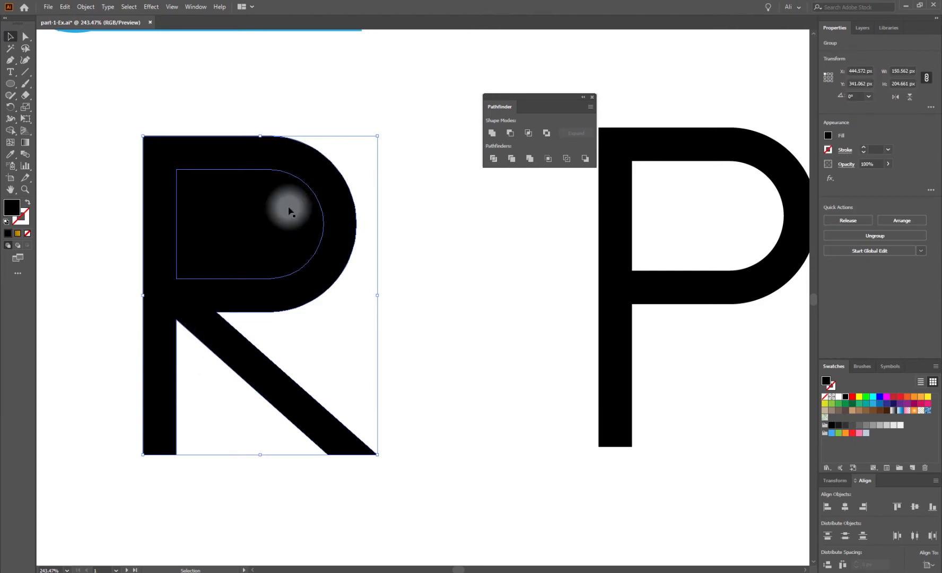
left_click_drag(233, 362, 496, 353)
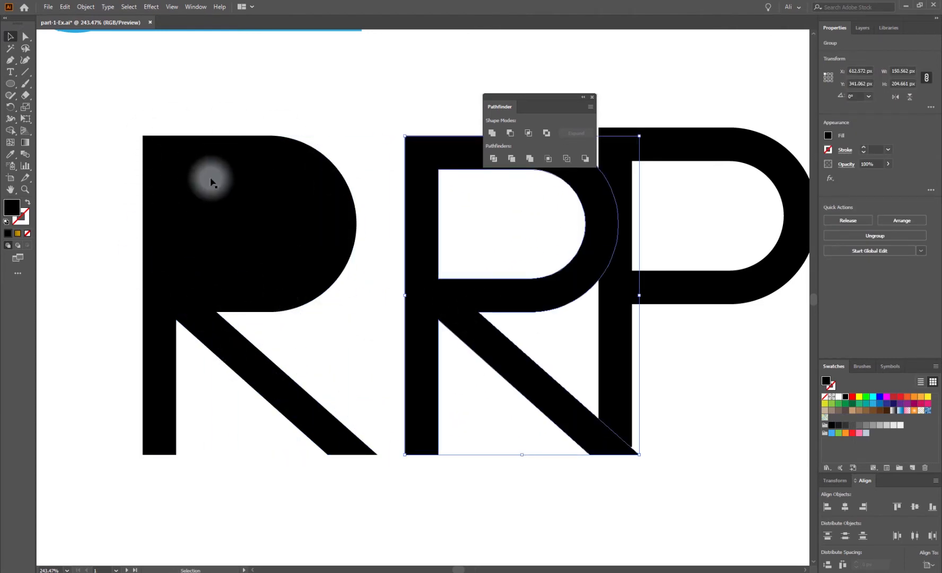
key("ctrl+z")
Fill the six-point bowl path over the R with yellow.
left_click(410, 290)
left_click_drag(430, 190, 128, 289)
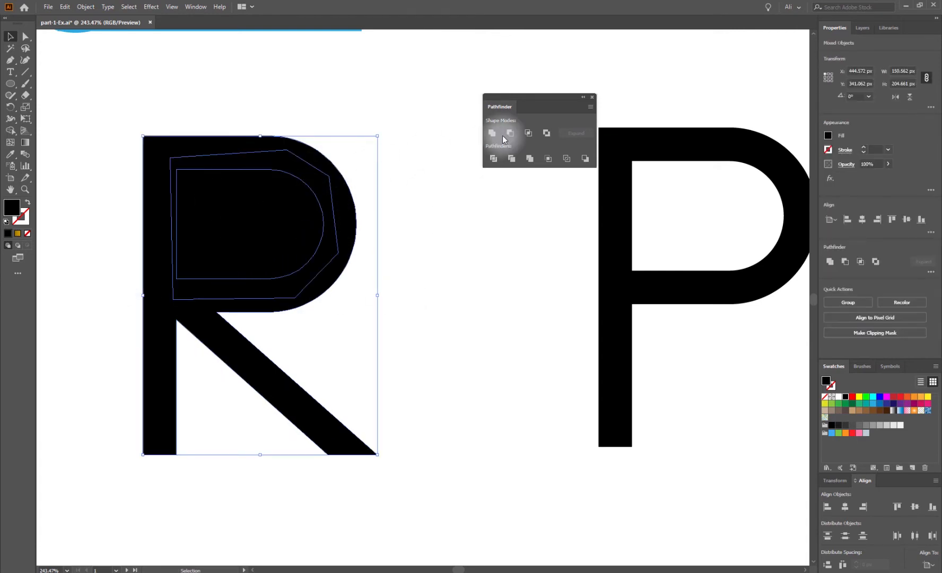
left_click(474, 222)
left_click(286, 189)
left_click(859, 397)
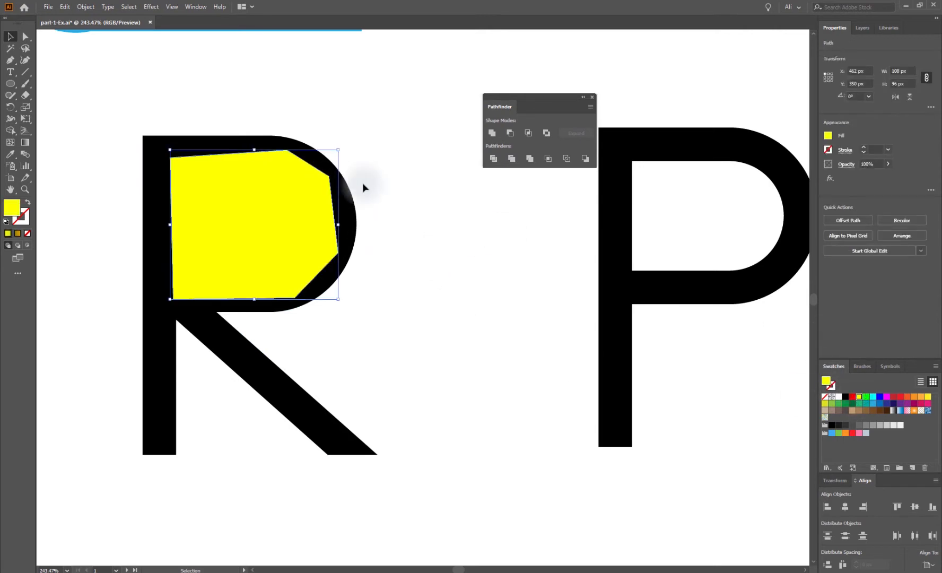
Merge the yellow bowl path with the outlined R using Pathfinder Unite and fill the merged letter dark blue.
left_click(336, 169, "shift")
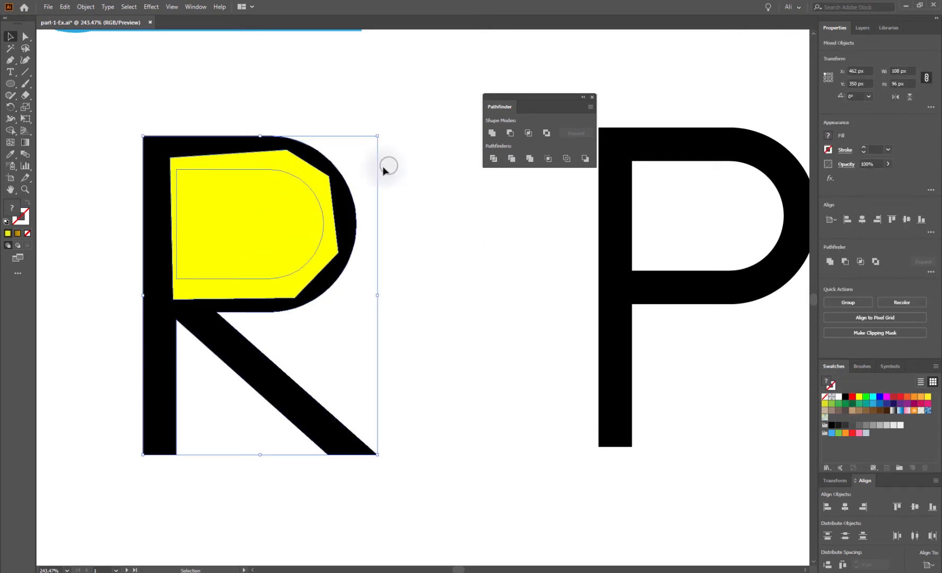
left_click(492, 133)
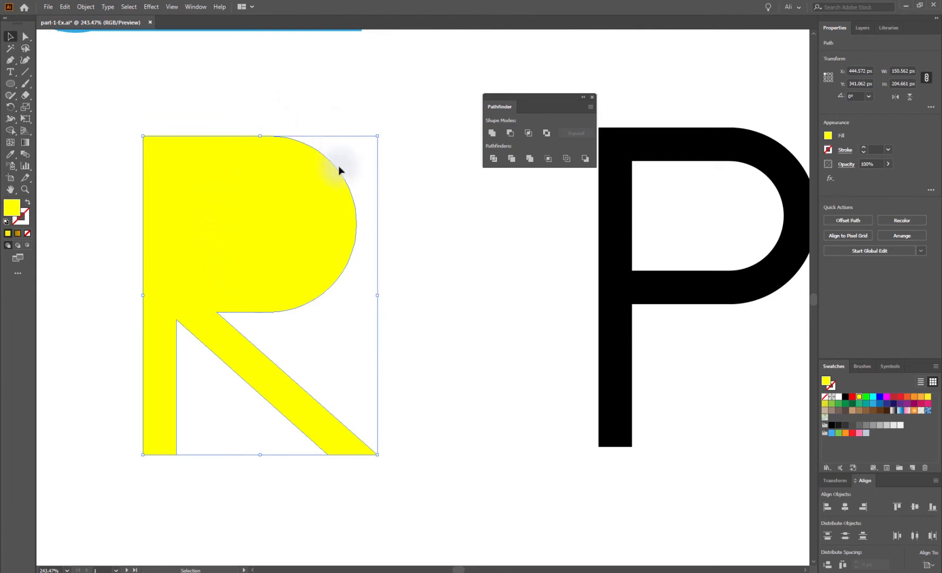
left_click(893, 403)
left_click(679, 290)
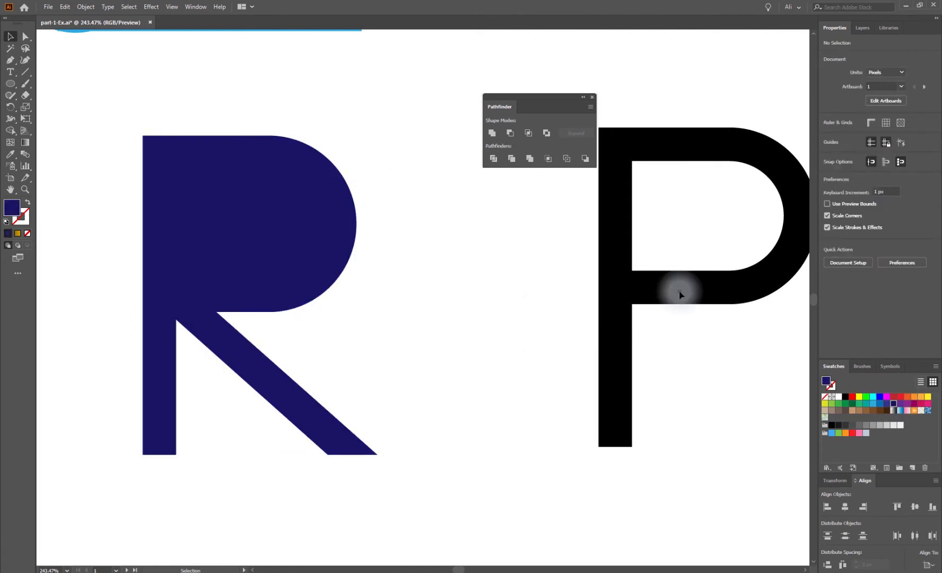
Move the P text next to the dark blue R and change its letter to "Q".
left_click_drag(626, 281, 398, 285)
double_click(416, 279)
double_click(393, 271)
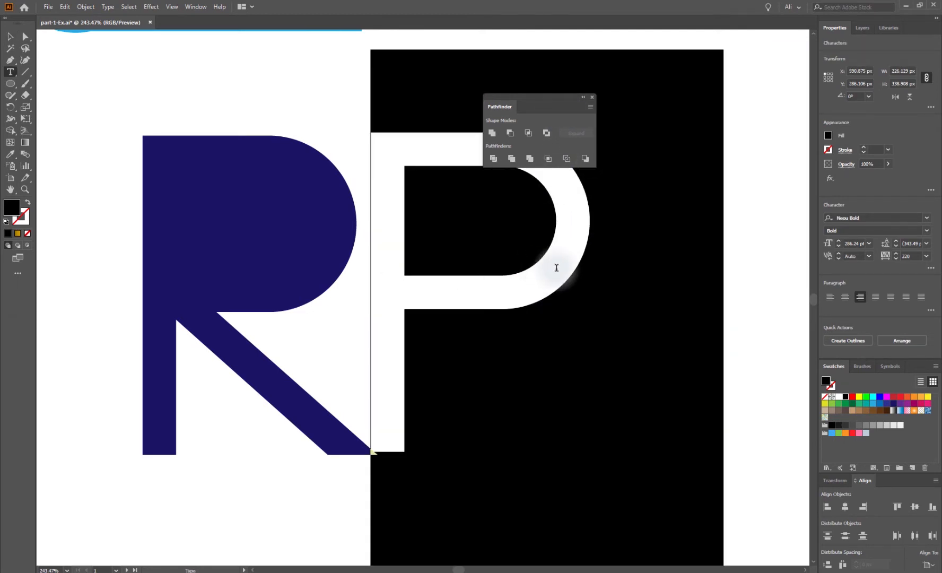
type("Q")
key("Escape")
left_click(518, 386)
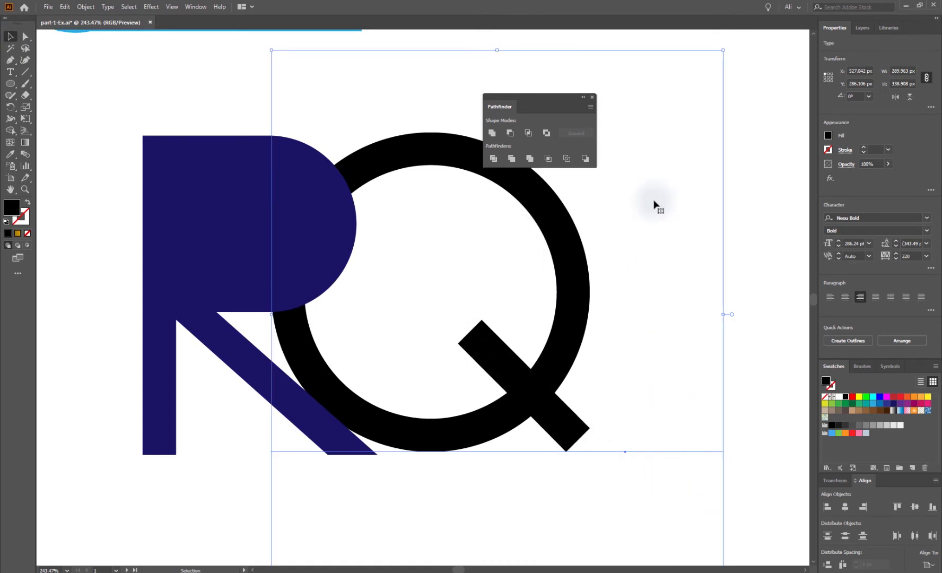
Convert the Q to outlines and shrink it to about 87 px wide within the R's bowl.
right_click(374, 168)
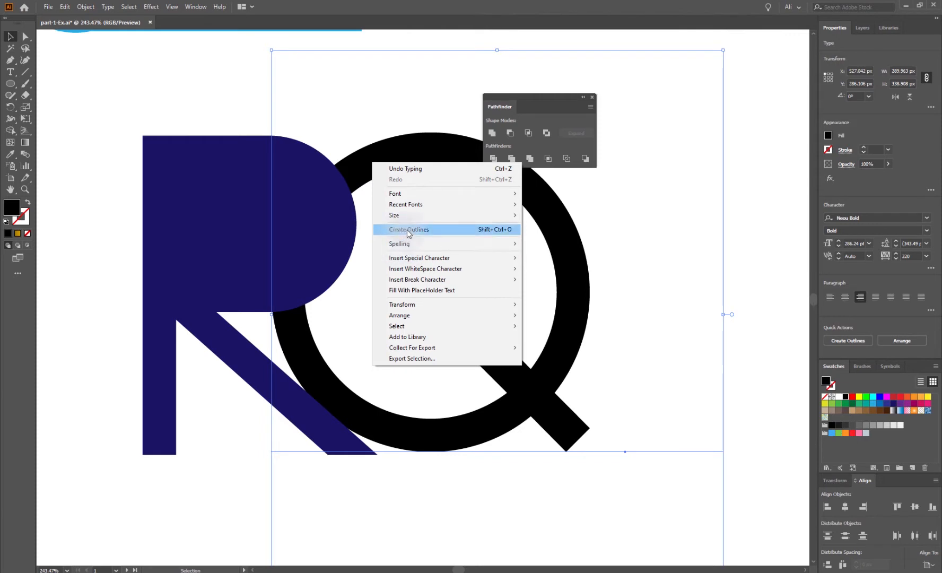
left_click(500, 229)
left_click_drag(590, 451, 298, 272)
left_click(400, 315)
left_click(287, 263)
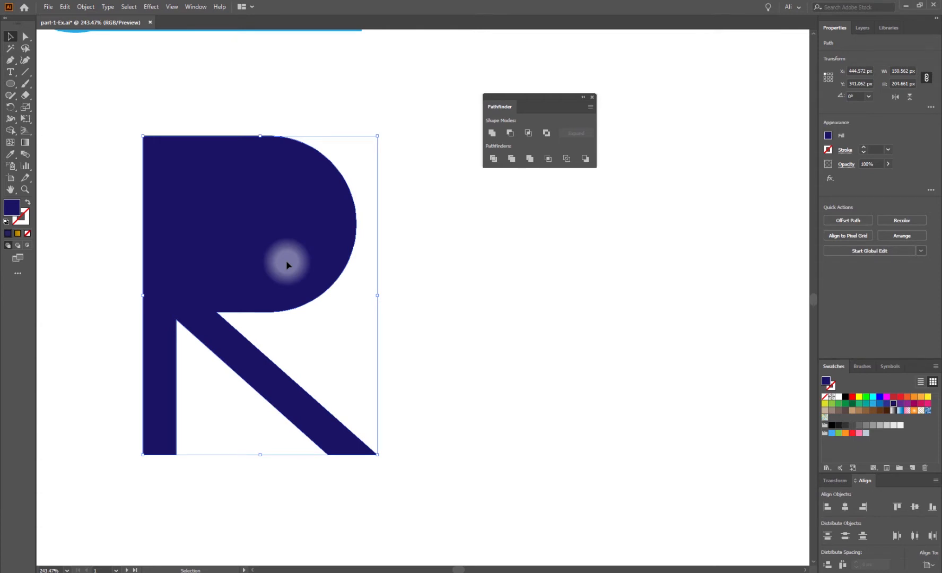
Locate the Q hidden within the R's bowl and send the dark blue R to the back.
left_click(422, 275)
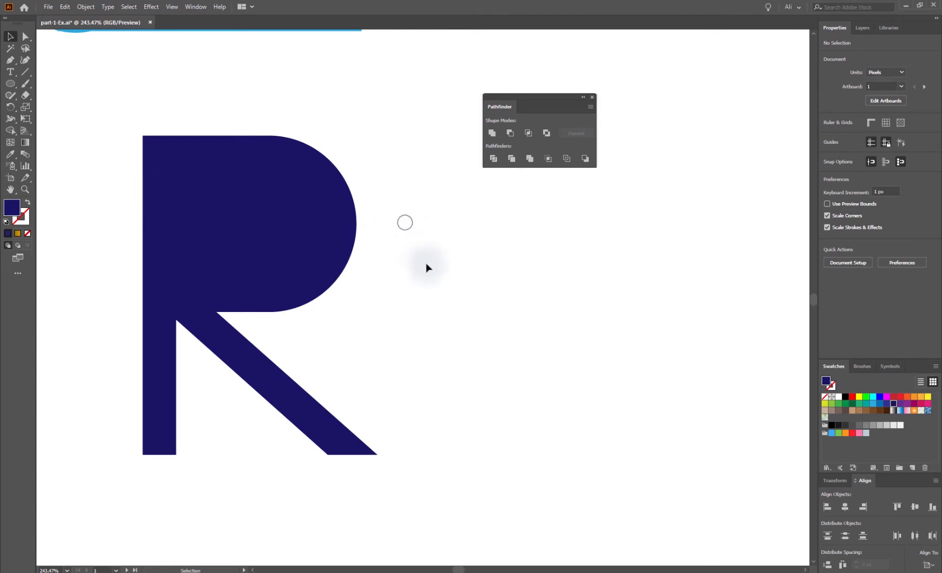
left_click_drag(363, 186, 226, 267)
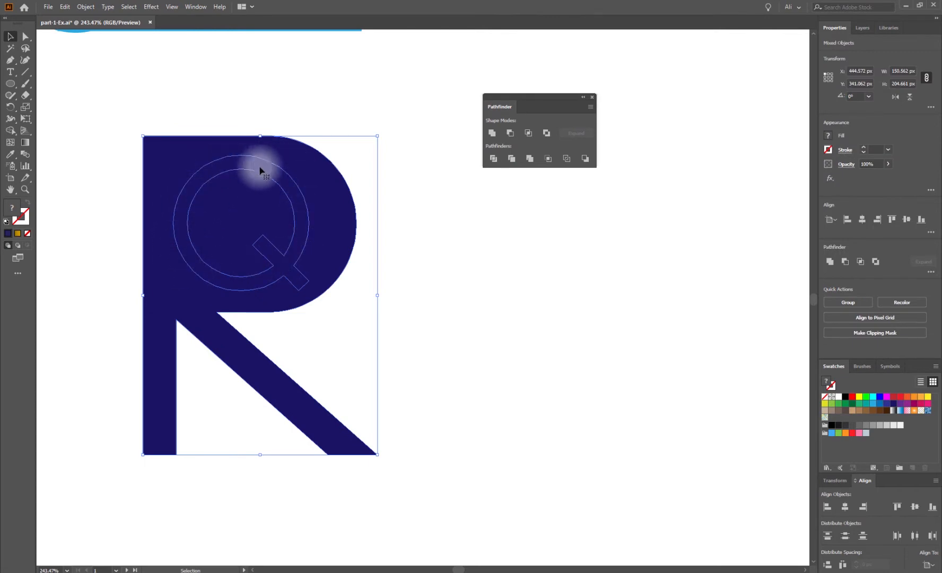
left_click(406, 293)
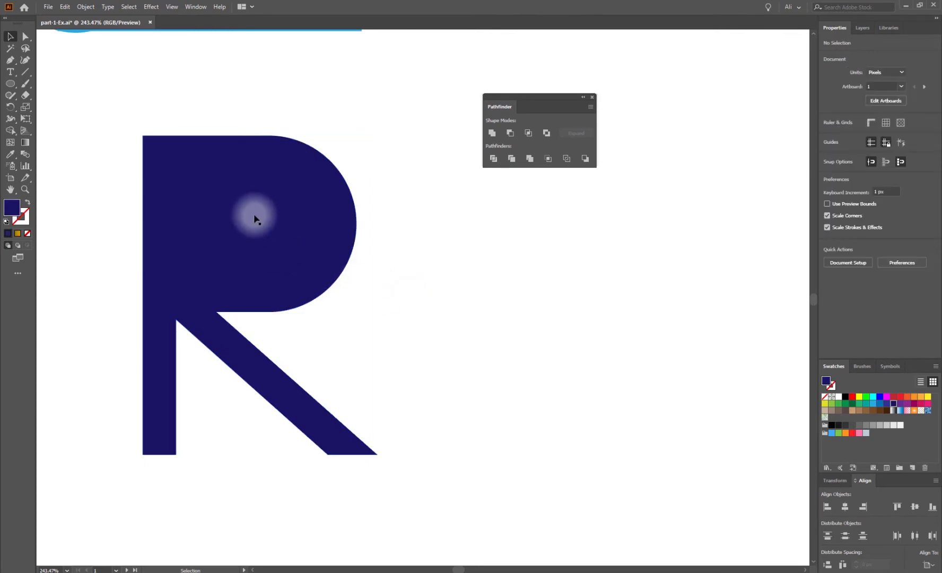
right_click(324, 256)
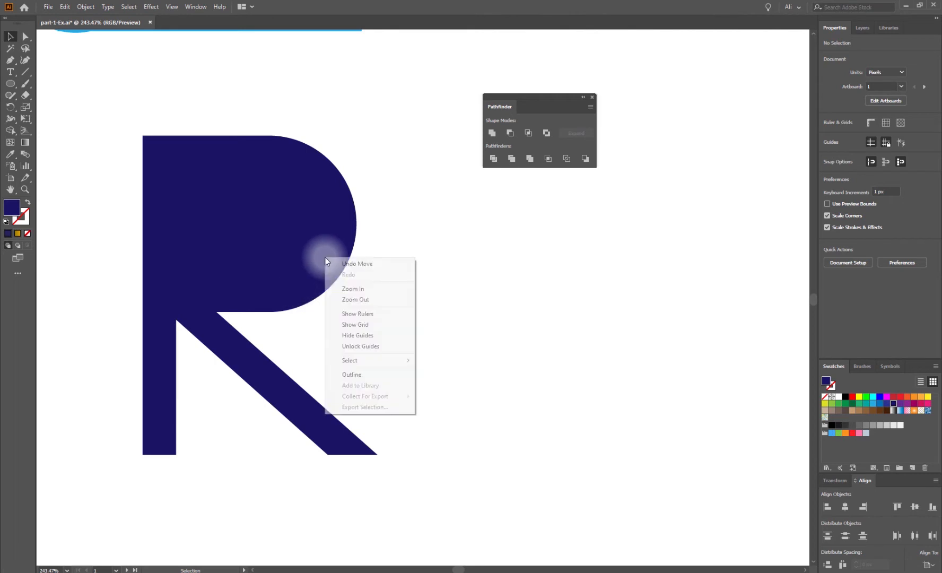
left_click(279, 272)
right_click(245, 234)
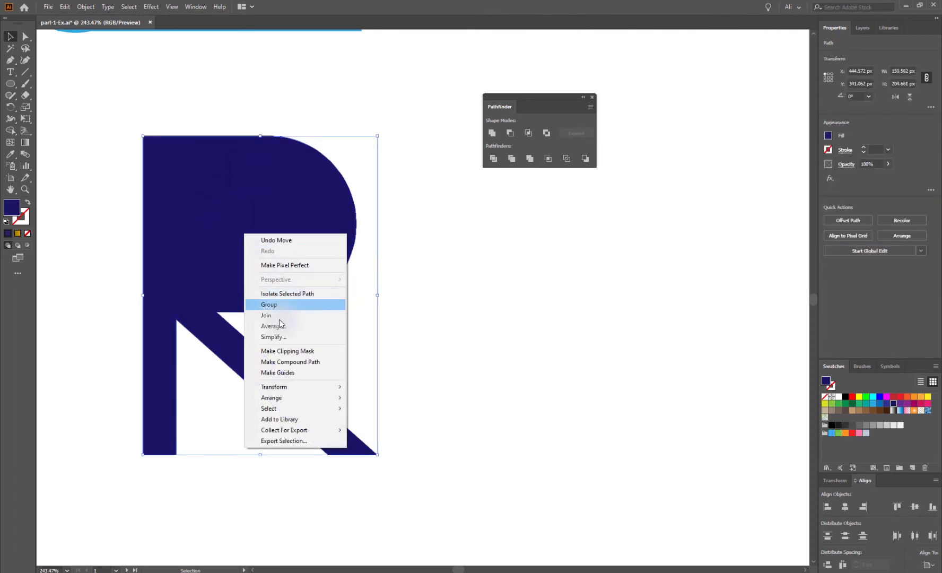
mouse_move(277, 398)
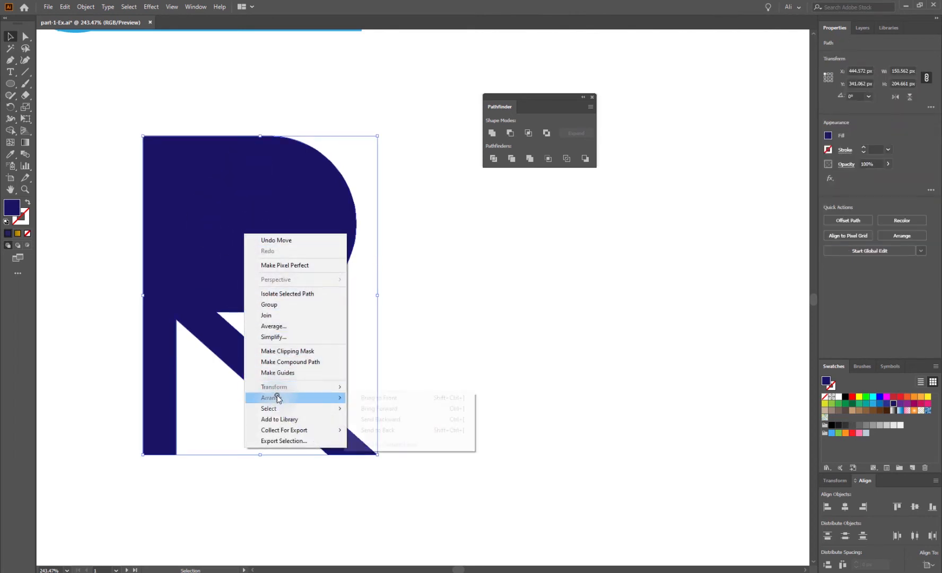
left_click(370, 429)
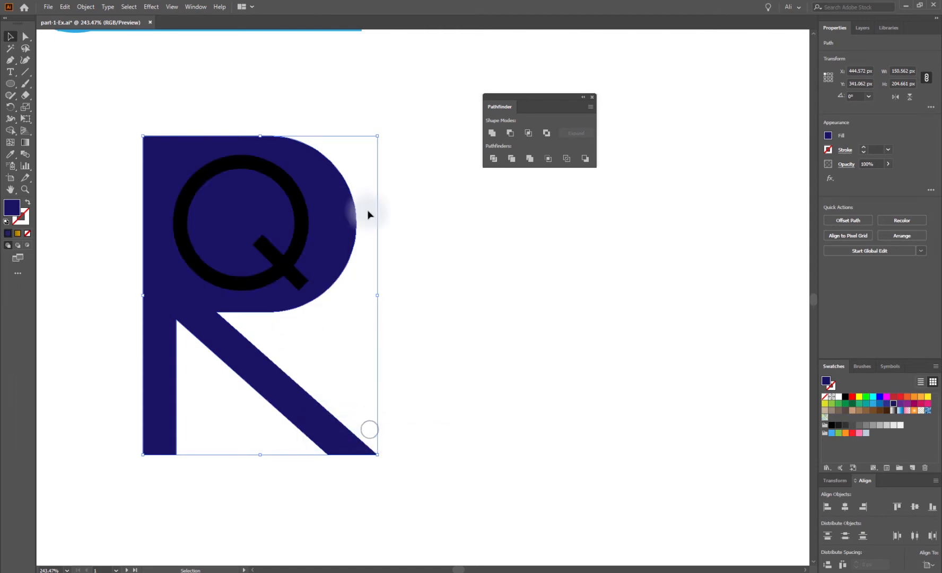
Fill the outlined Q with orange.
left_click(268, 260)
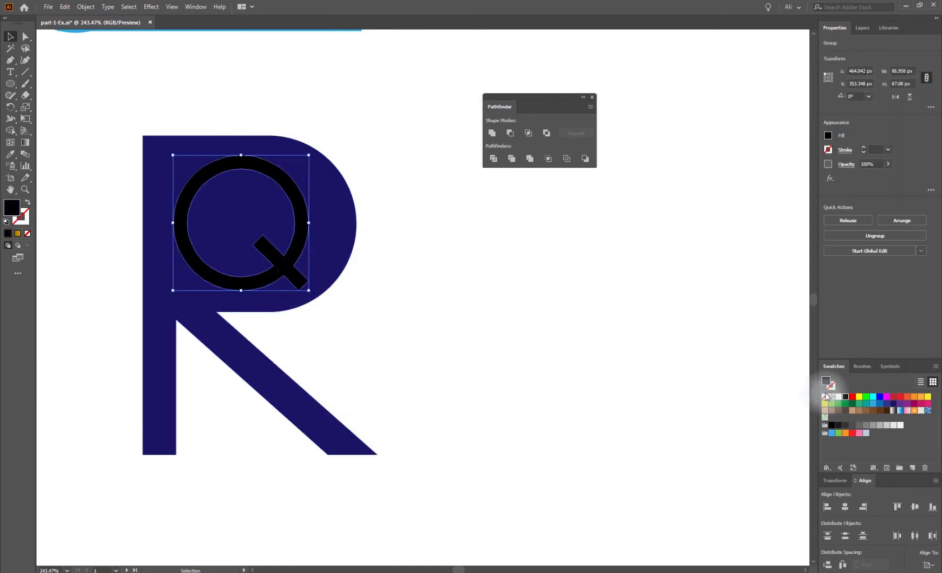
left_click(906, 400)
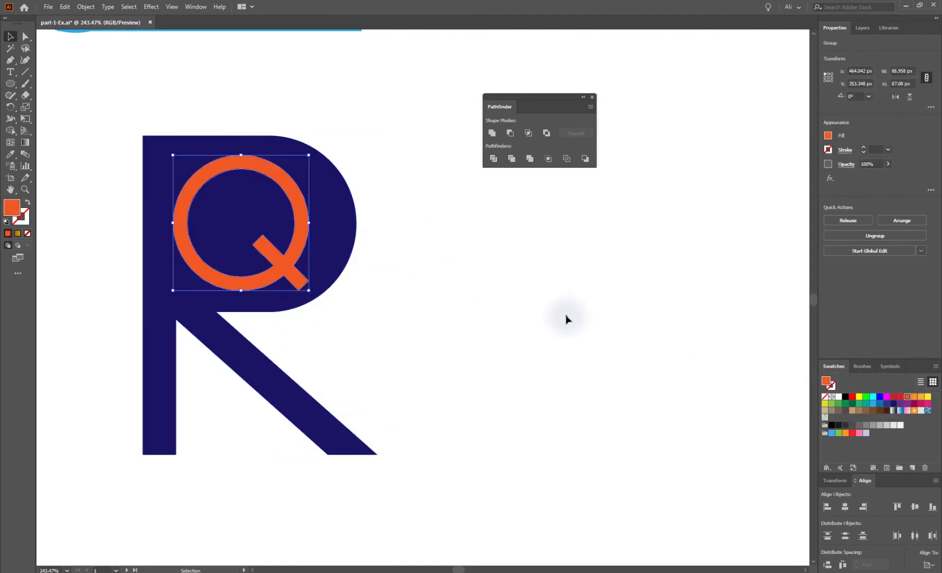
left_click(565, 318)
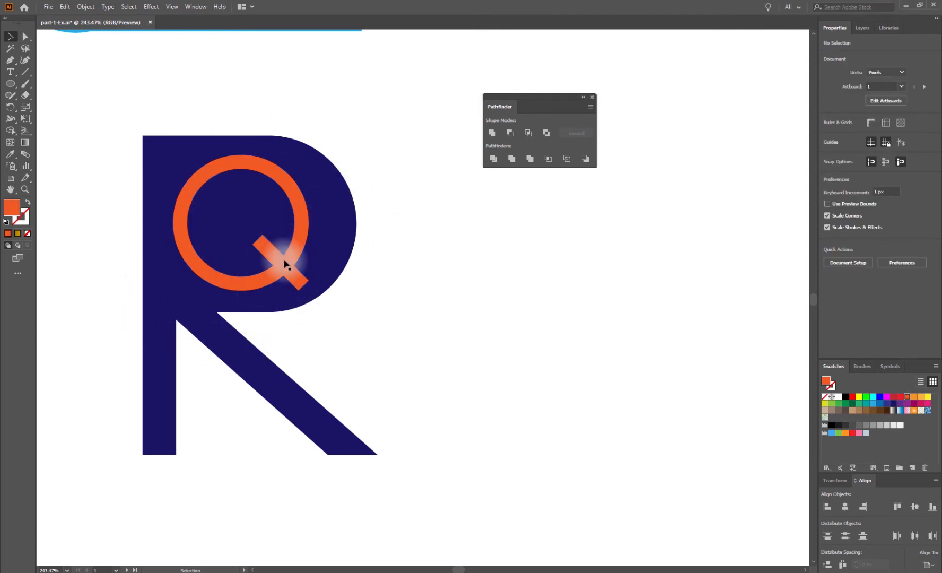
Enlarge the orange Q to about 114 px and position it over the R's bowl, slightly overhanging the bowl's outer curve.
left_click_drag(284, 263, 337, 274)
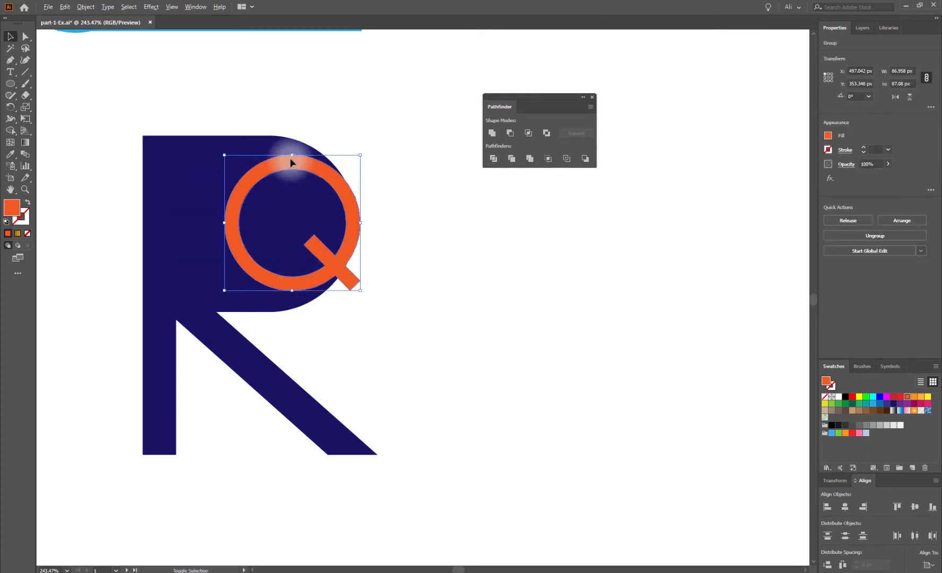
left_click_drag(295, 138, 294, 133)
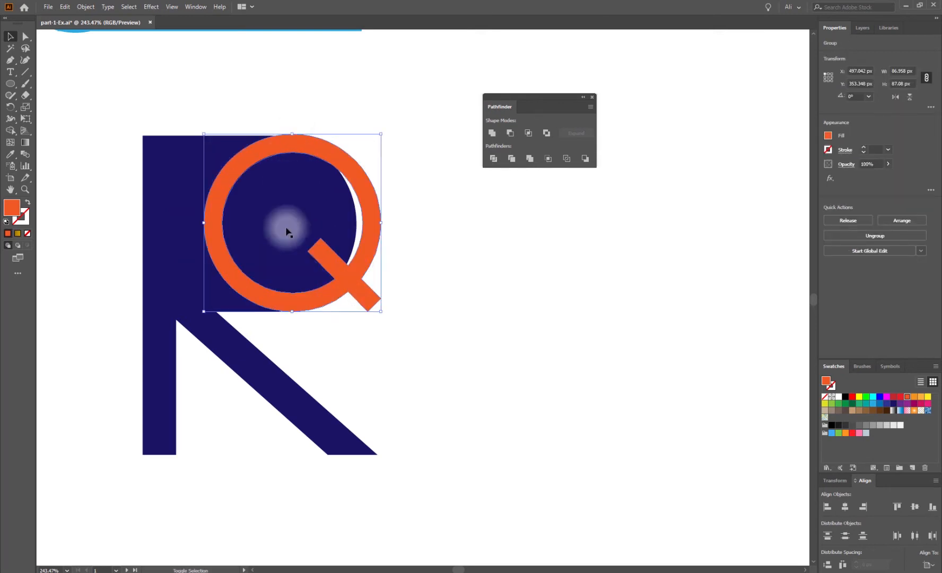
left_click_drag(325, 273, 318, 274)
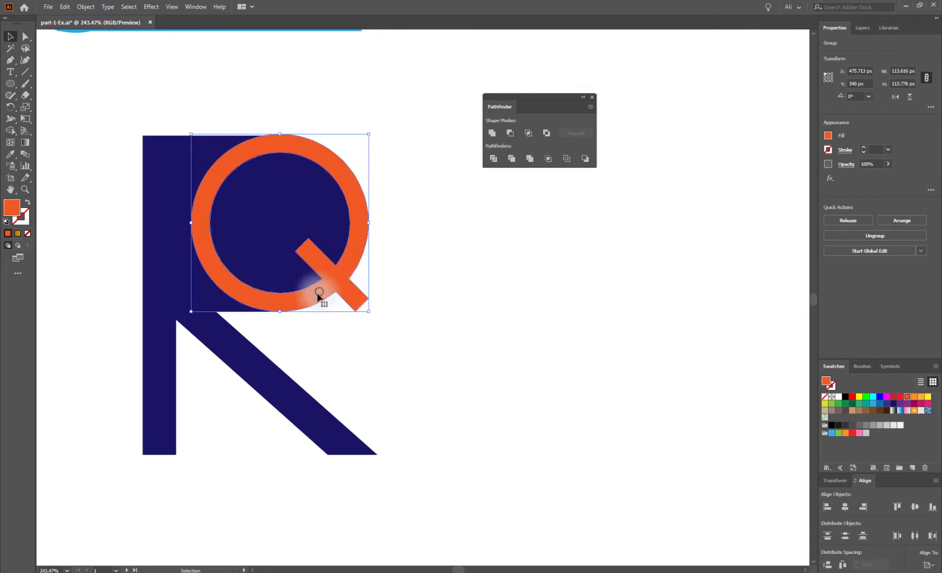
left_click(307, 369)
left_click(297, 303)
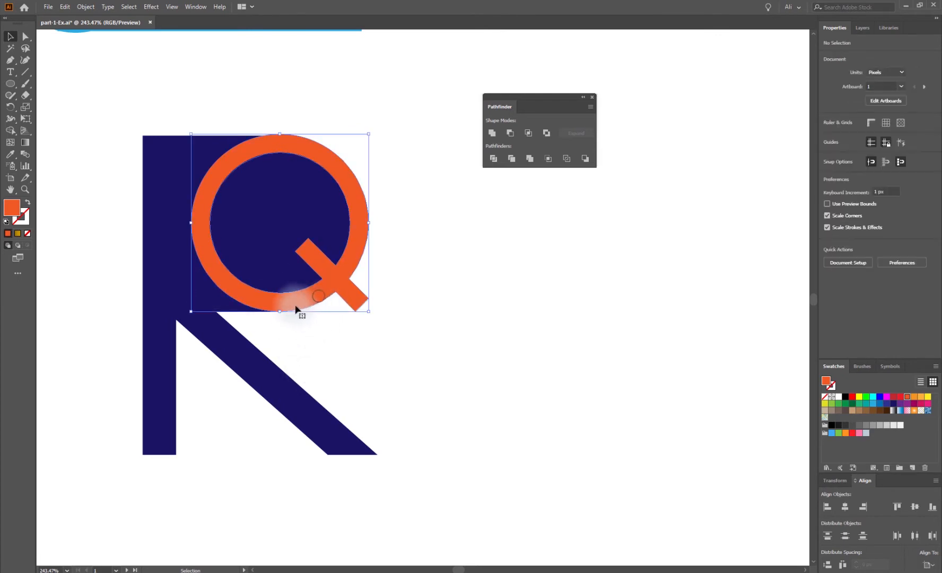
Subtract the orange Q from the dark blue R with Minus Front and inspect the combined mark up close.
left_click(168, 221, "shift")
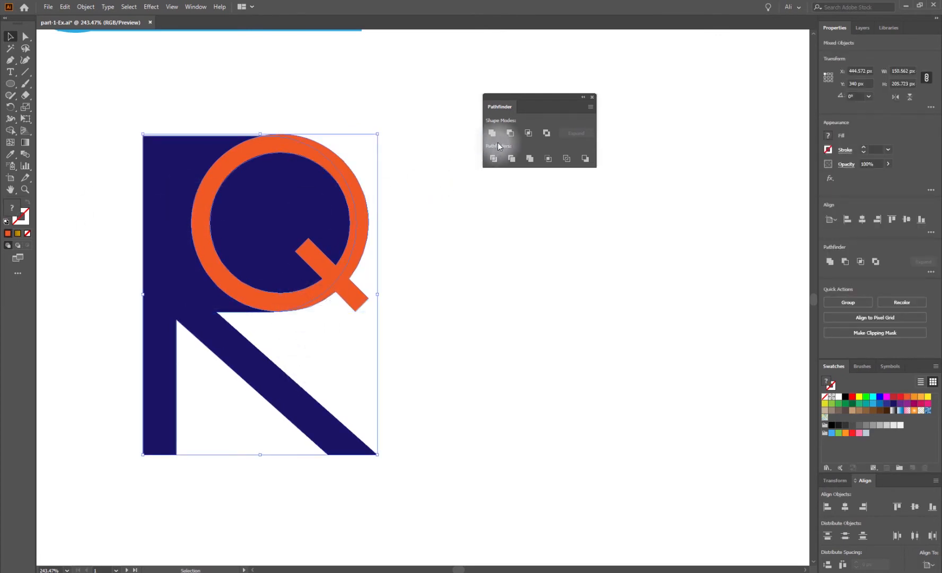
left_click(511, 133)
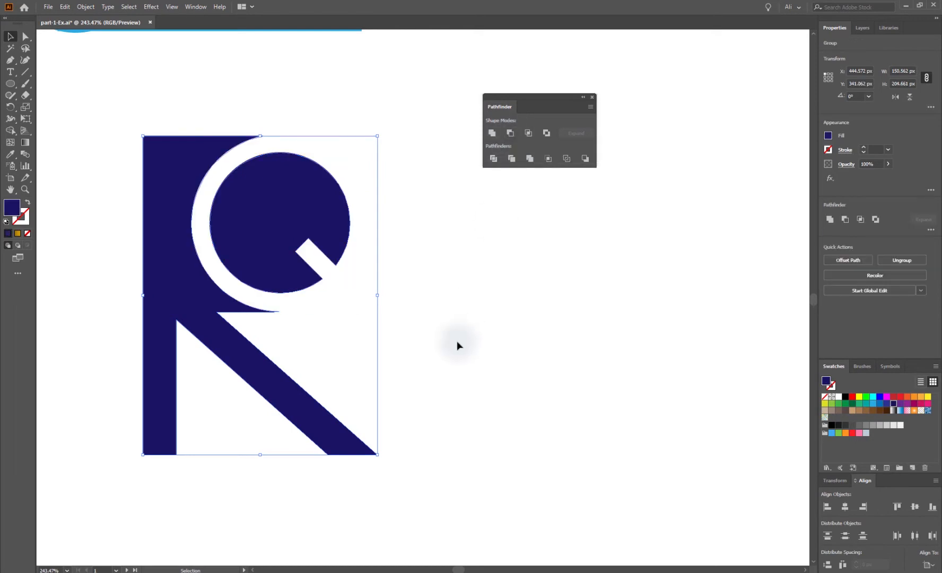
left_click(462, 340)
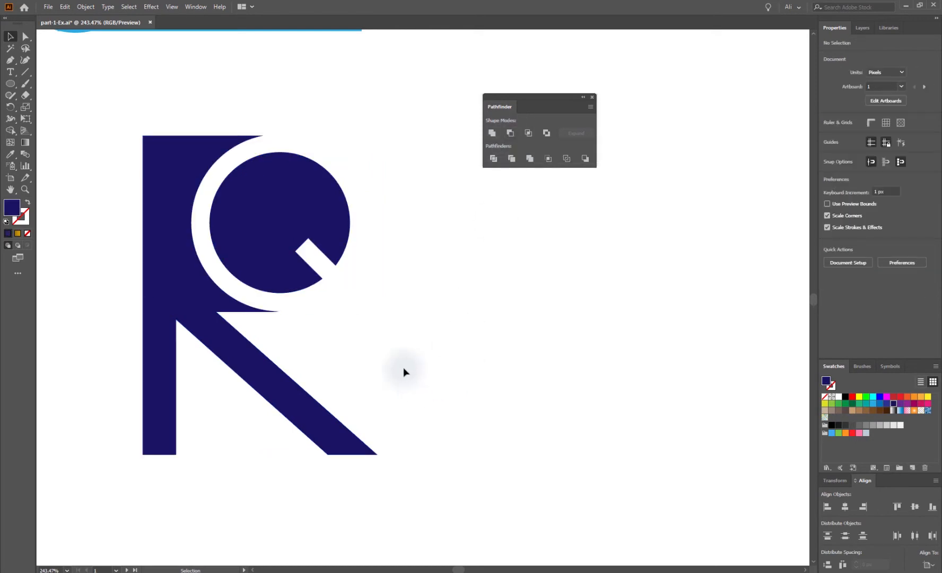
key("ctrl+1")
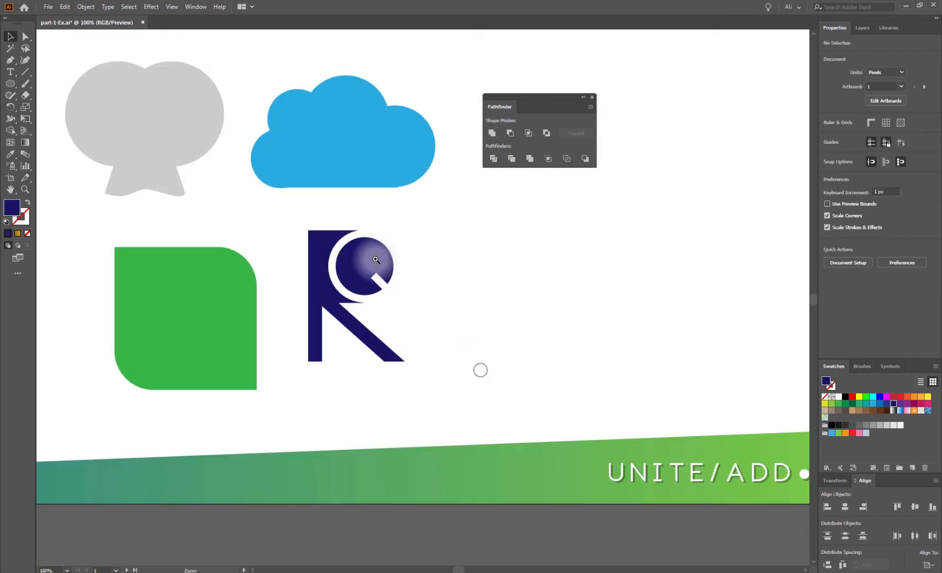
left_click_drag(313, 210, 482, 383)
left_click_drag(404, 375, 419, 374)
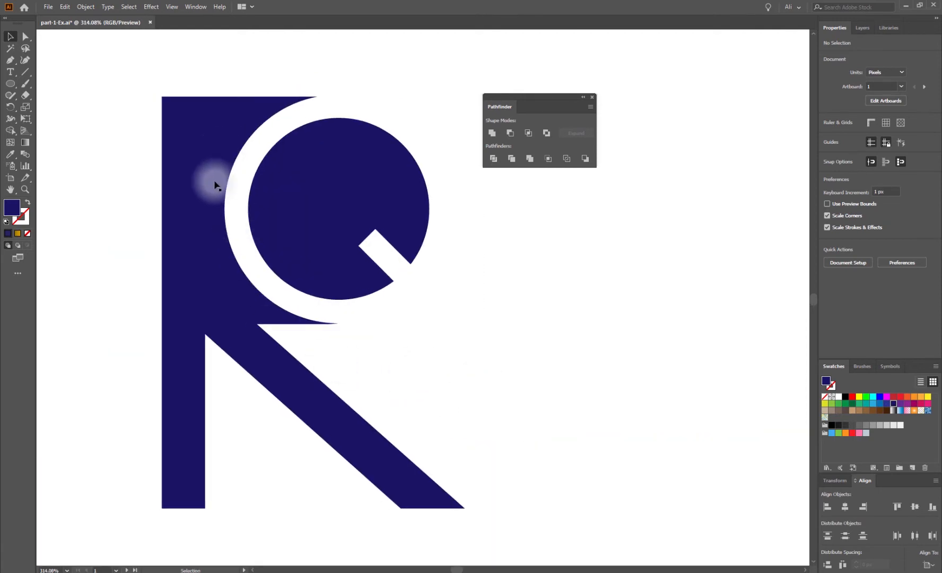
key("ctrl+minus")
key("ctrl+1")
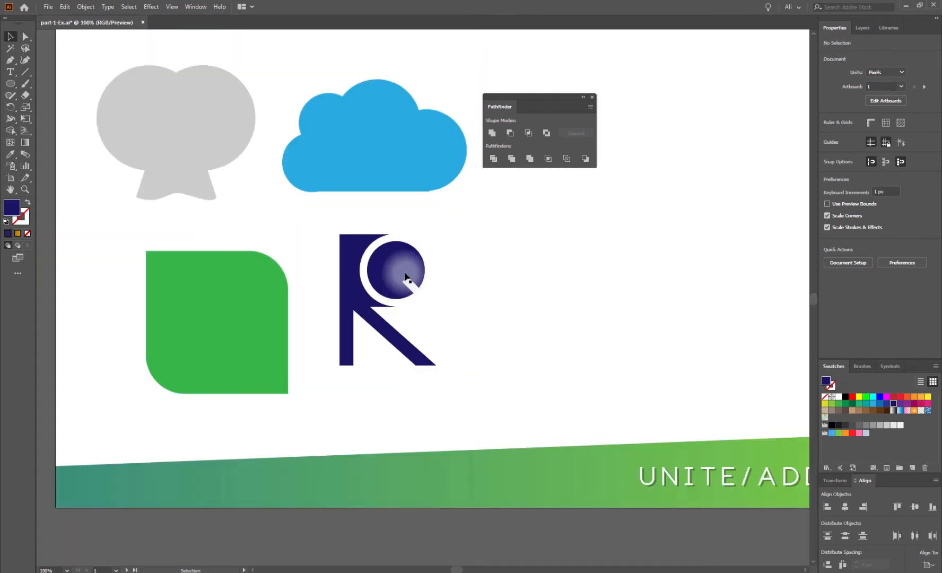
left_click(350, 265)
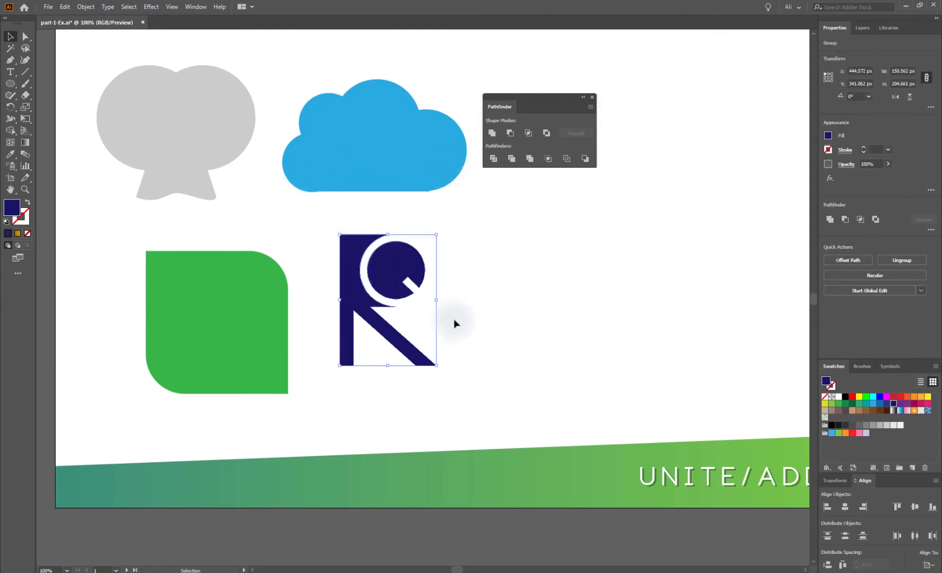
Draw a dark blue circle about 289 px in diameter beside the crescent on the Minus Front/Subtract artboard.
key("space")
left_click_drag(534, 368, 106, 358)
left_click_drag(550, 322, 75, 381)
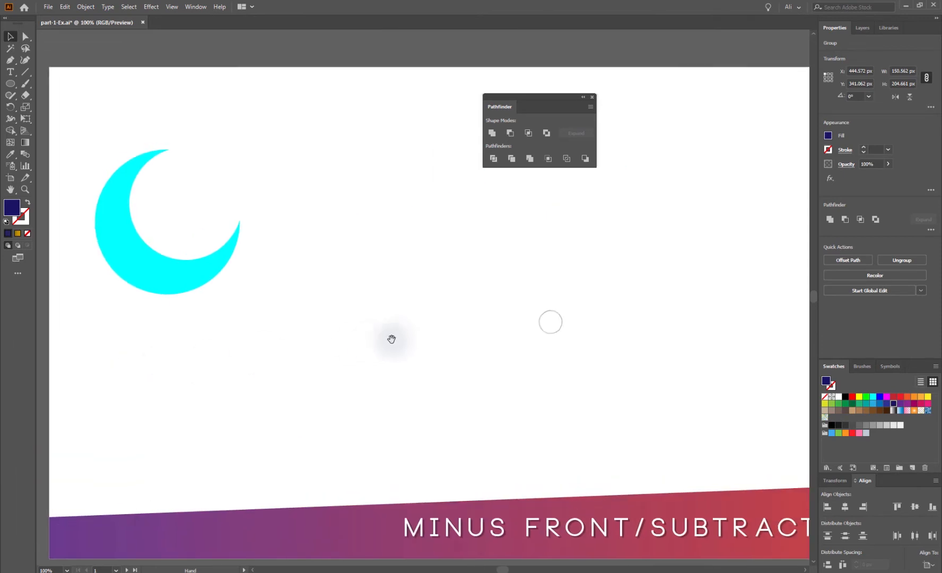
left_click_drag(269, 379, 610, 346)
left_click_drag(156, 364, 235, 376)
key("ctrl+0")
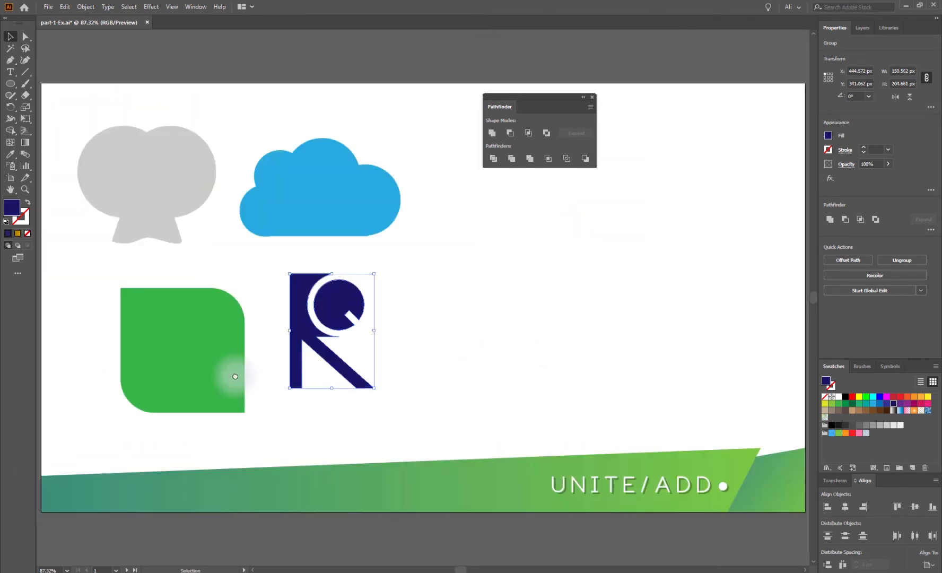
left_click_drag(587, 382, 264, 368)
left_click_drag(751, 342, 291, 364)
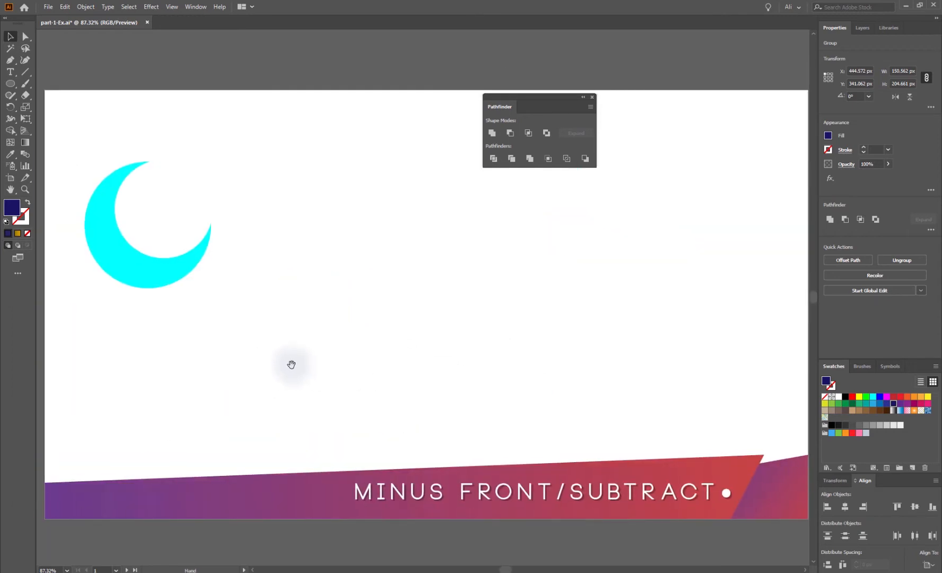
left_click(10, 84)
left_click_drag(317, 203, 455, 311)
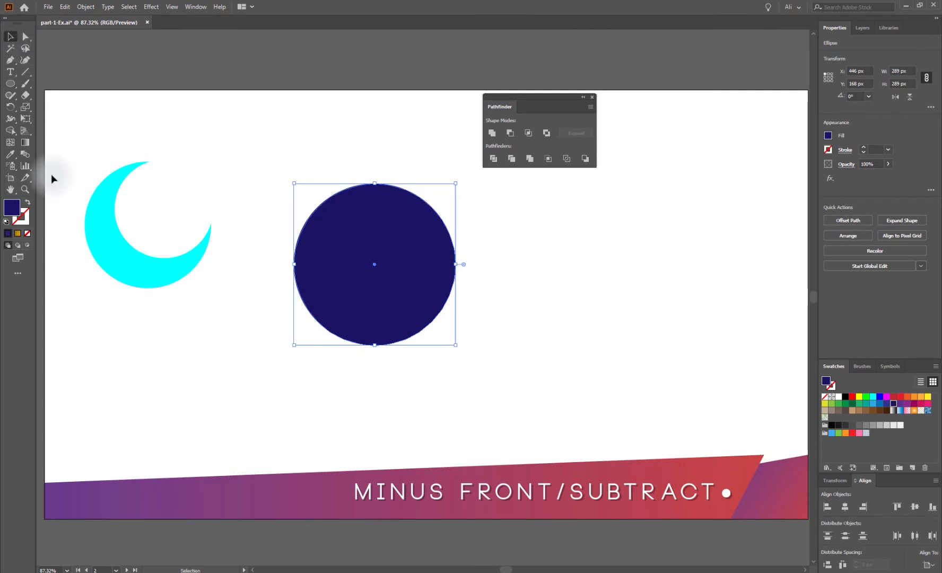
Draw a vertical line about 389 px long through the circle's middle and give it a cyan 3 pt stroke.
left_click(25, 72)
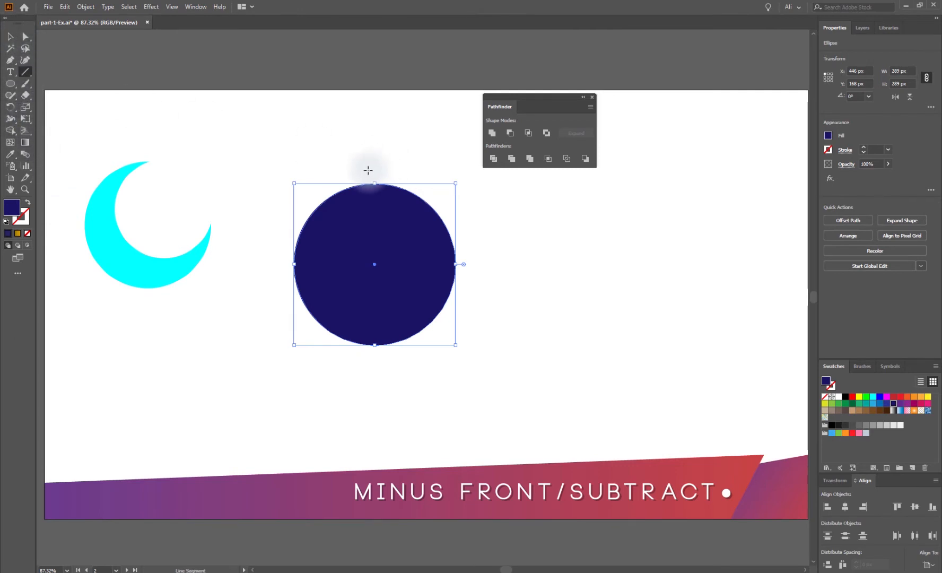
left_click_drag(376, 164, 376, 381)
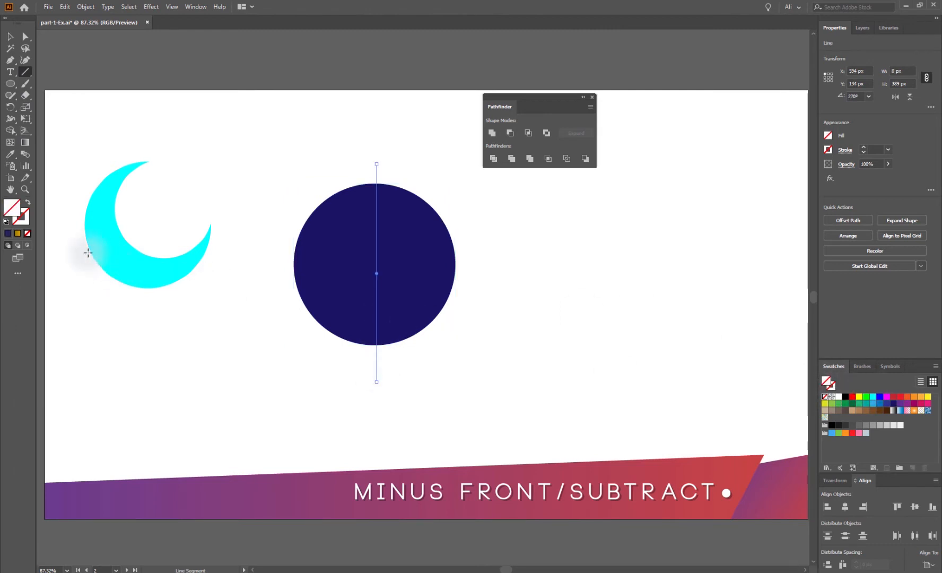
left_click(26, 224)
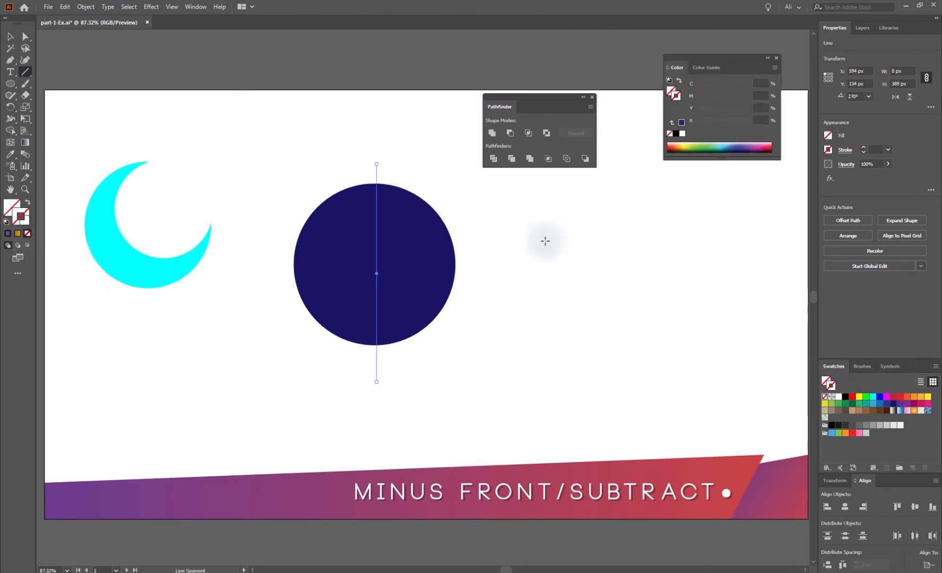
left_click(874, 398)
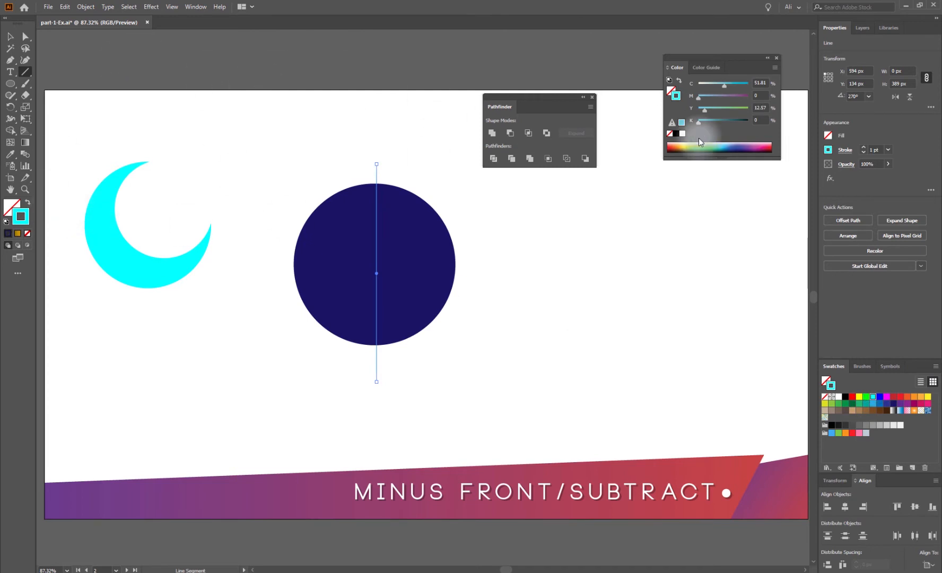
left_click(863, 147)
left_click(863, 147)
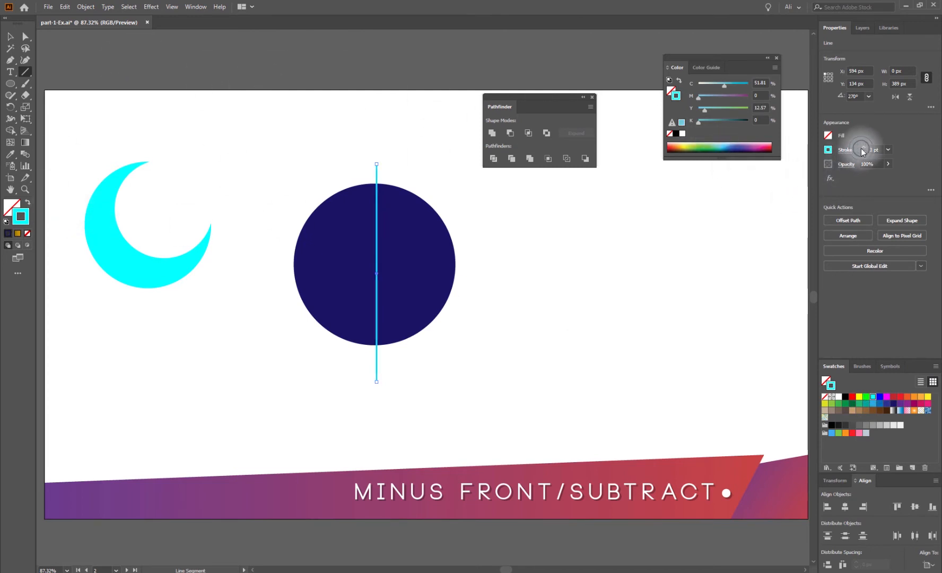
Center the cyan line and the dark blue circle on each other horizontally and vertically.
left_click(11, 38)
left_click_drag(451, 188, 345, 276)
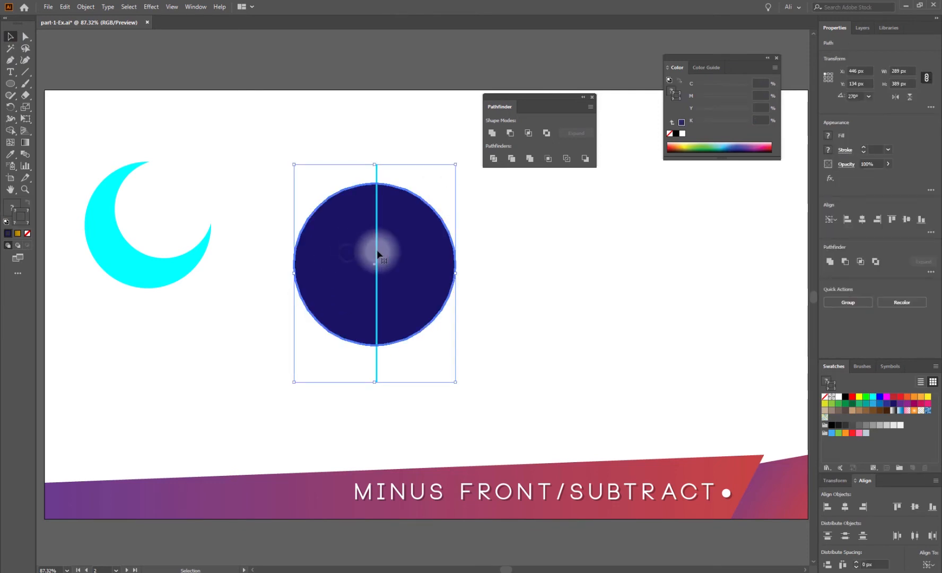
left_click_drag(862, 480, 534, 102)
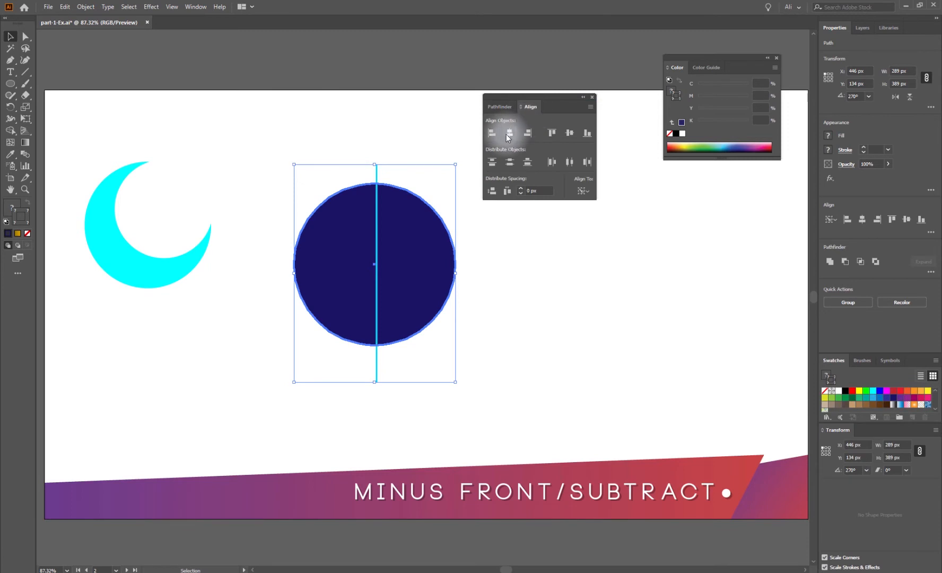
left_click(506, 134)
left_click(571, 133)
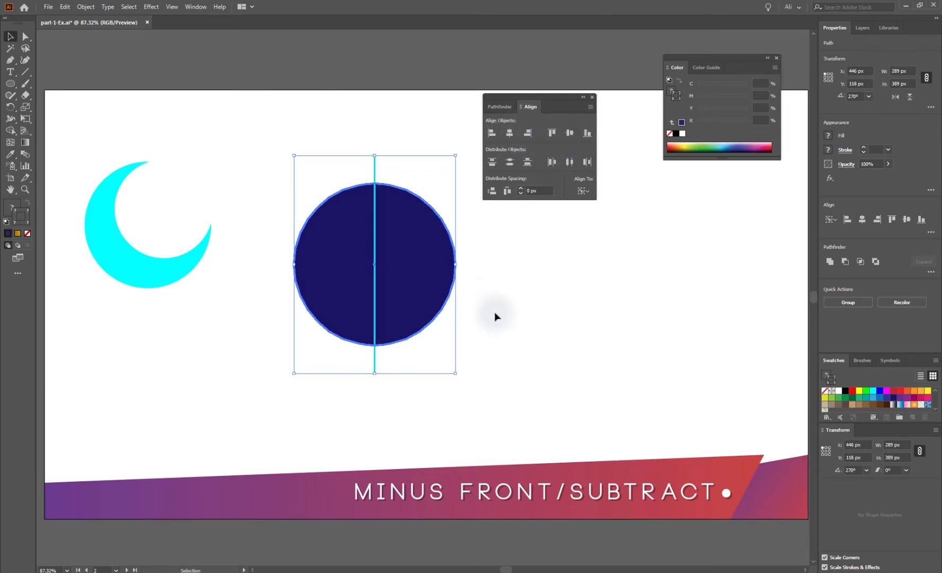
Set the cyan line's stroke weight to 5 pt, leaving only the line selected.
left_click(431, 268, "shift")
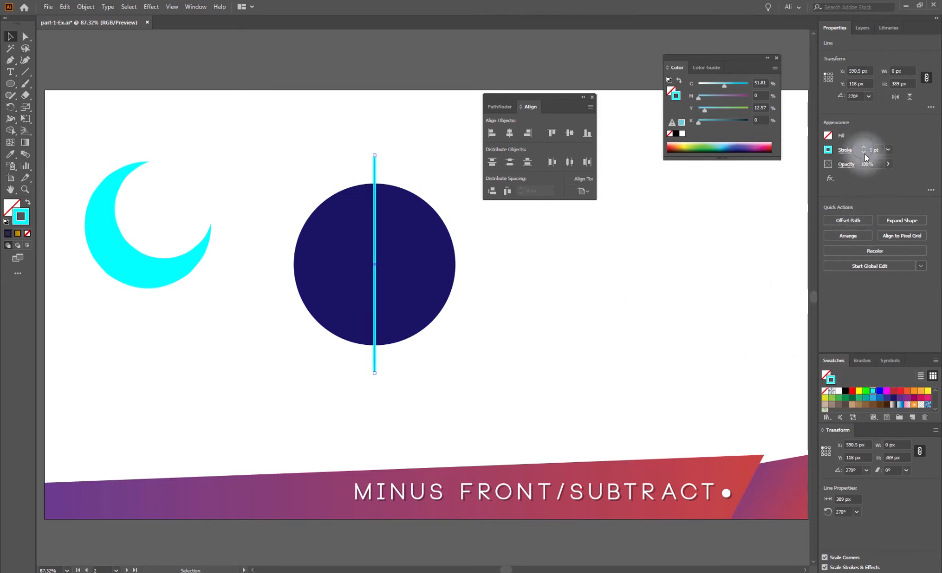
left_click(535, 265)
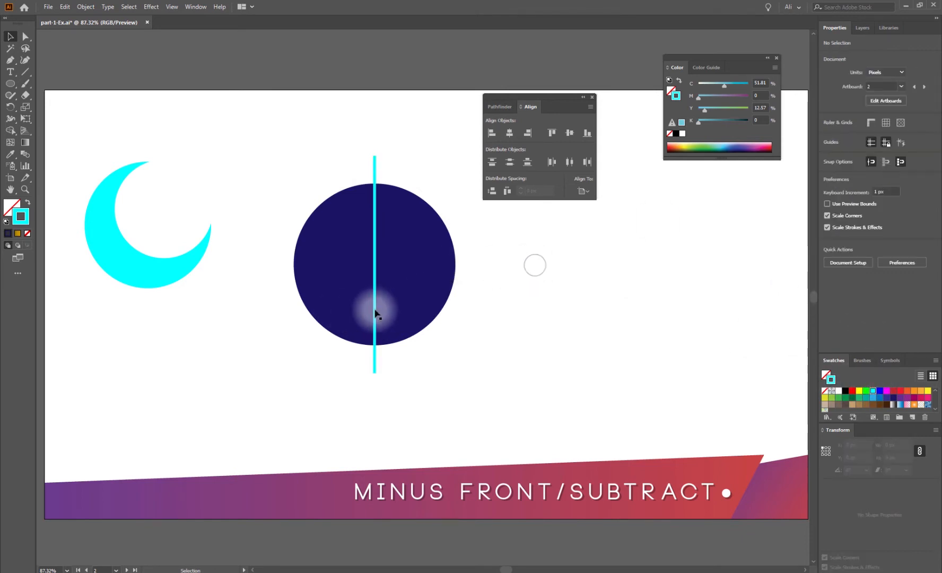
left_click_drag(389, 366, 340, 385)
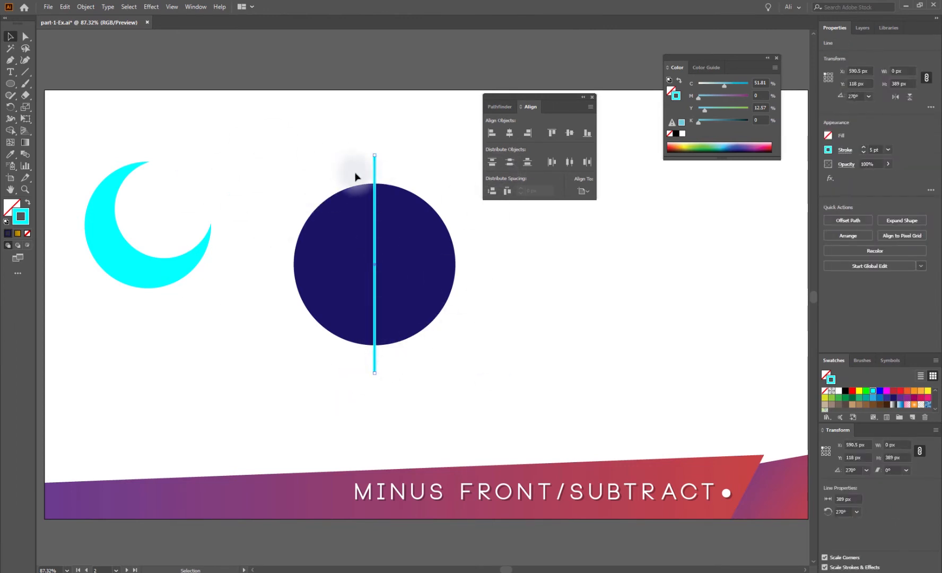
left_click_drag(408, 145, 358, 166)
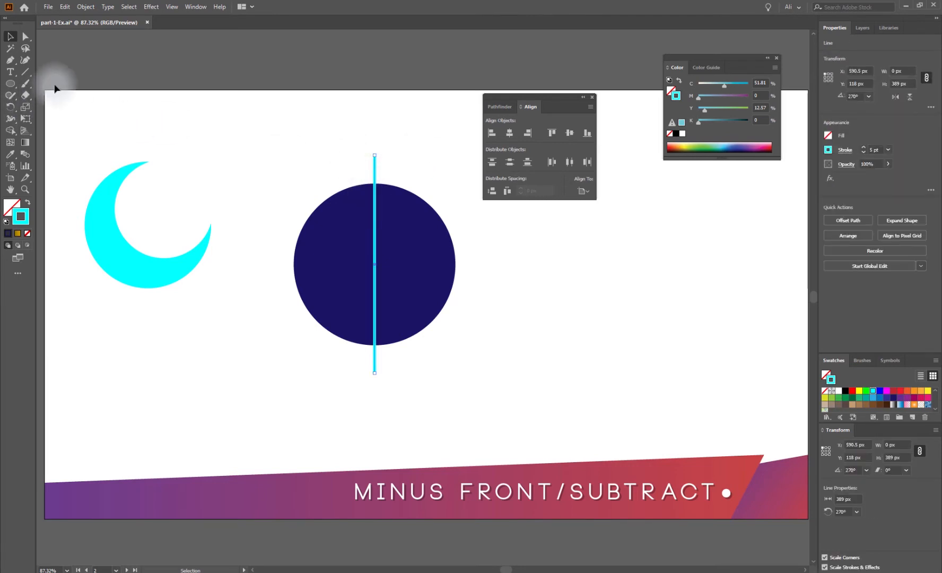
Make a copy of the vertical cyan line rotated by 360/6 degrees about its center, previewing the rotation.
left_click(31, 107)
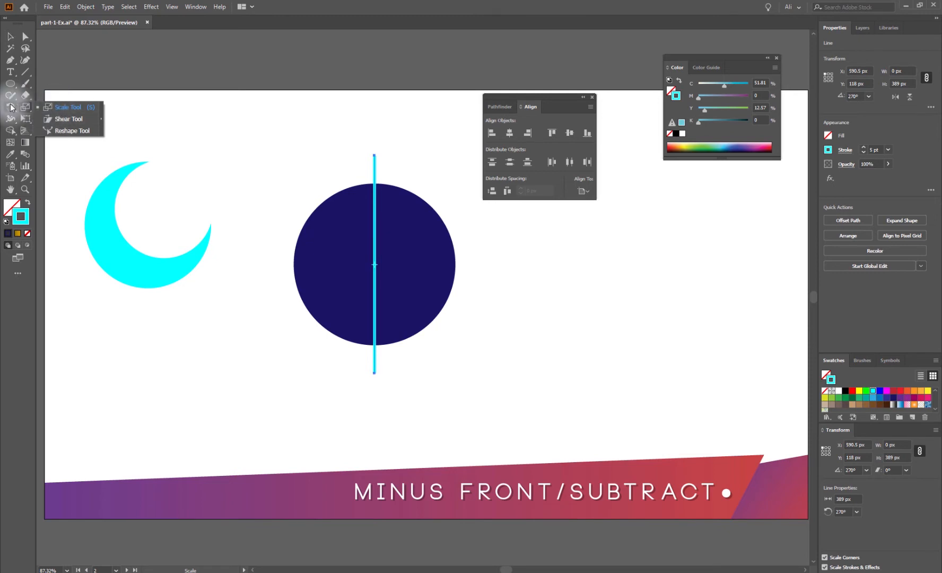
left_click(10, 107)
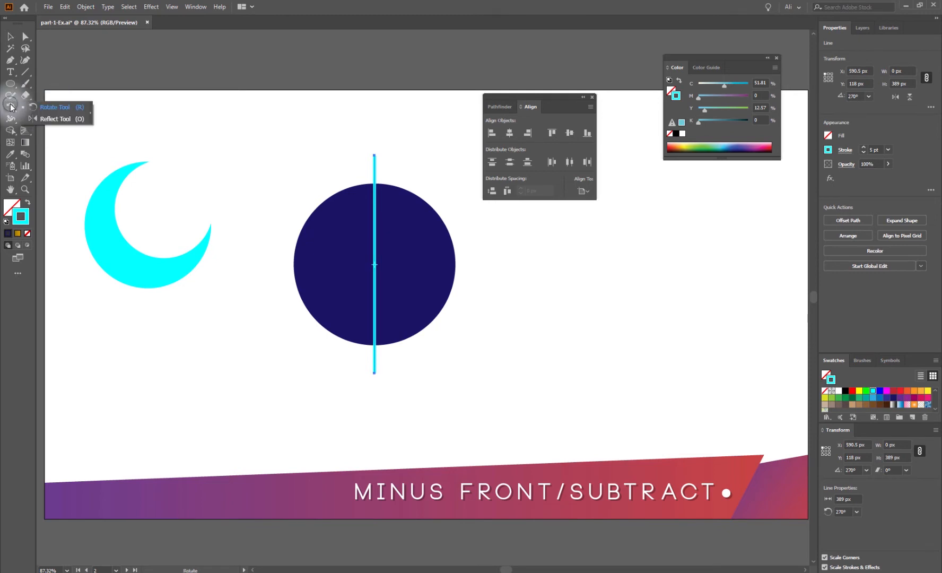
left_click(52, 110)
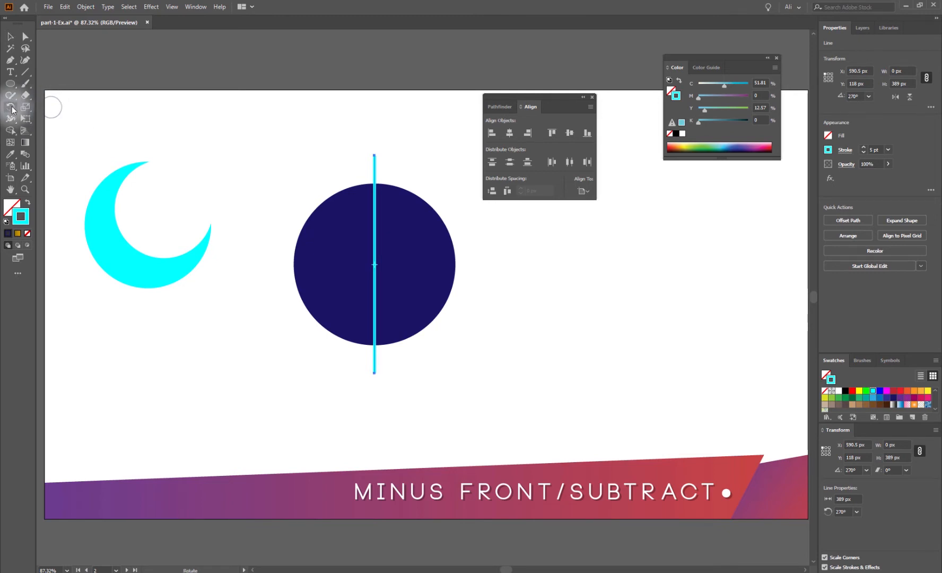
double_click(11, 106)
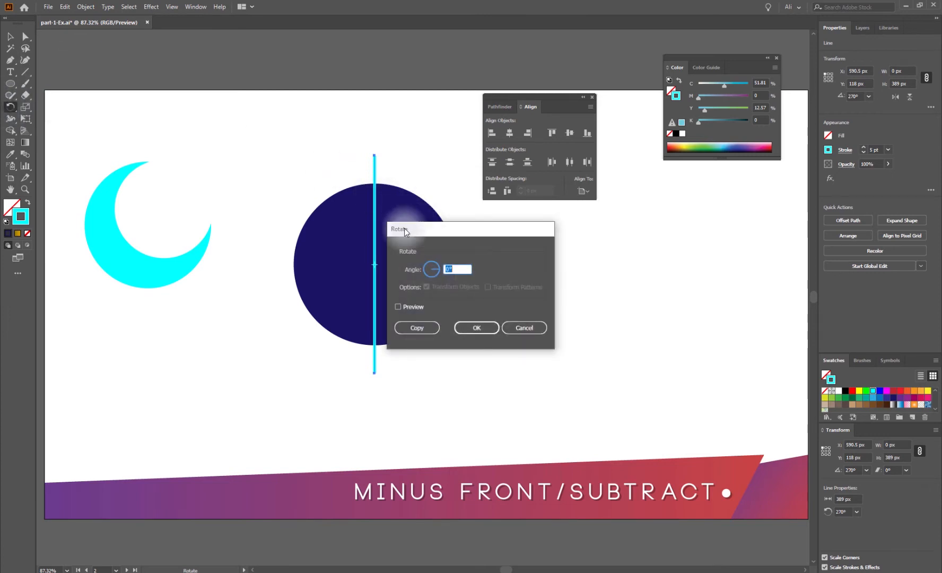
left_click_drag(424, 229, 81, 91)
left_click(109, 131)
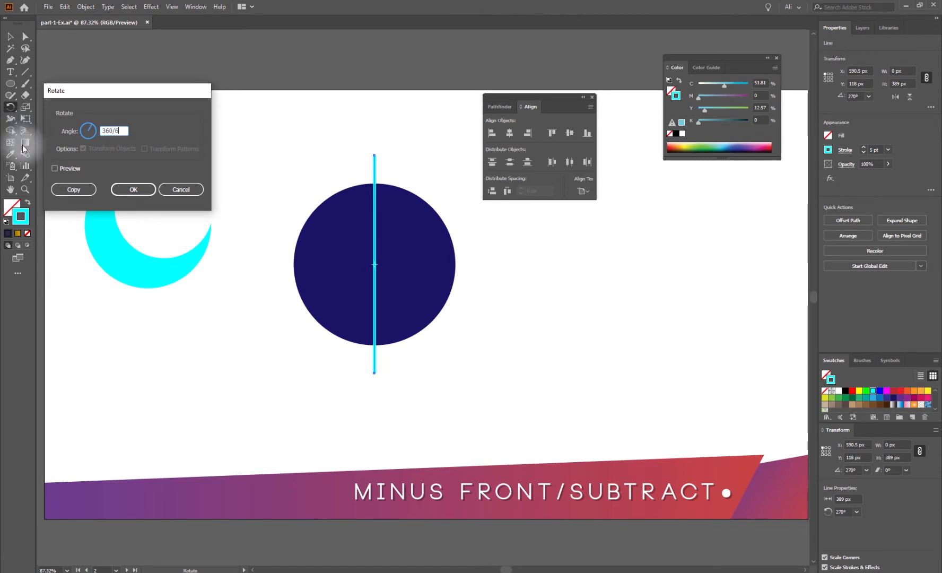
left_click(64, 168)
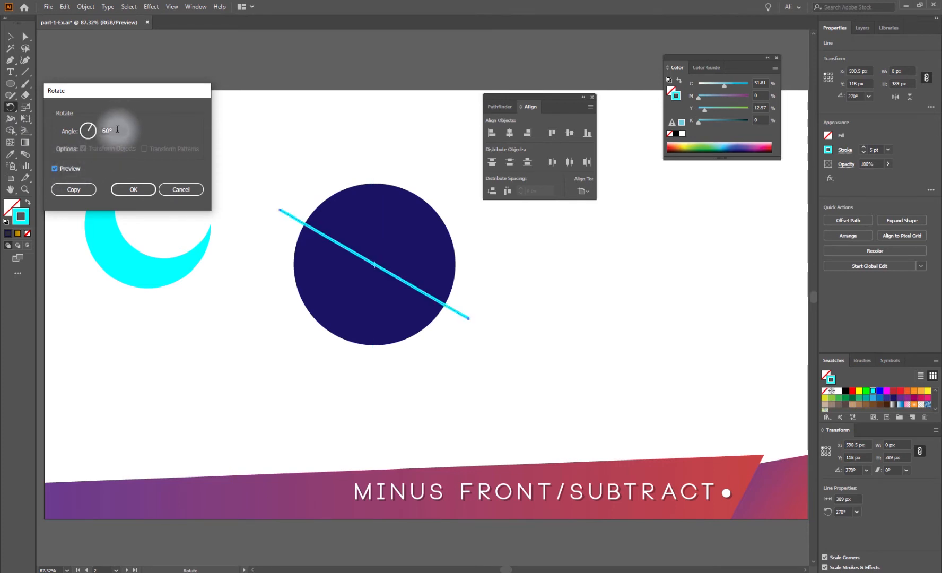
left_click(74, 190)
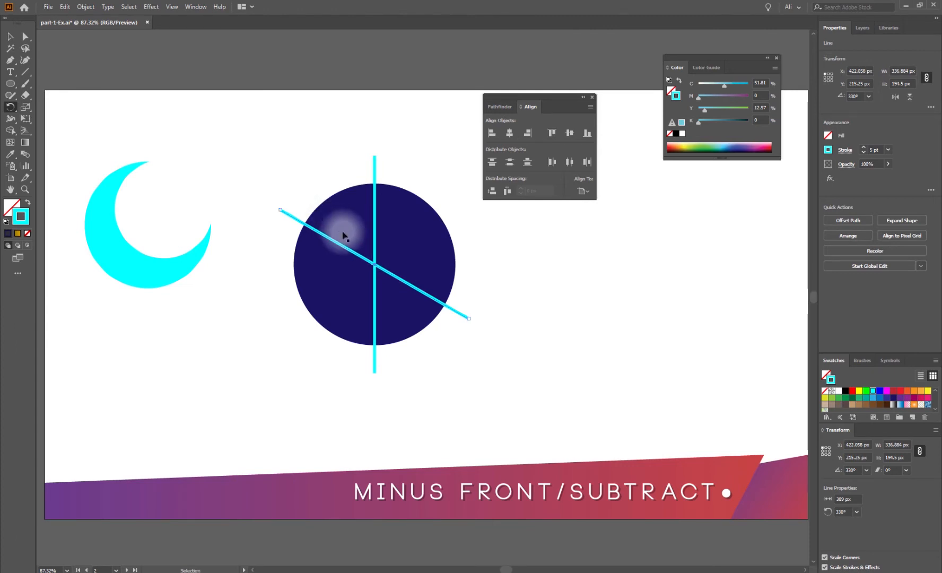
Repeat the rotated copy once so three cyan lines divide the circle into six sectors.
key("ctrl+d")
left_click(10, 36)
left_click(289, 221)
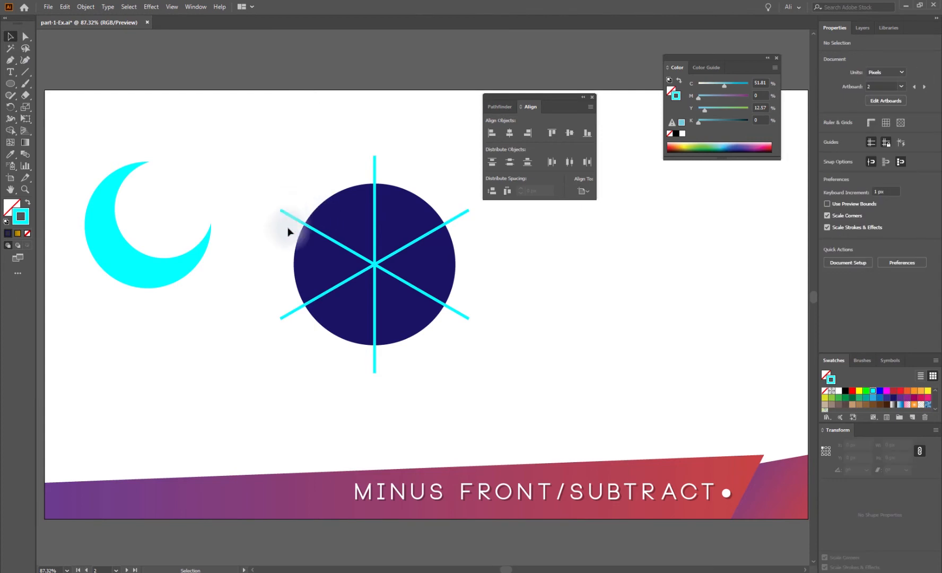
Try to subtract the three cyan stroked lines from the circle with Minus Front, and undo the attempt.
left_click_drag(275, 170, 507, 347)
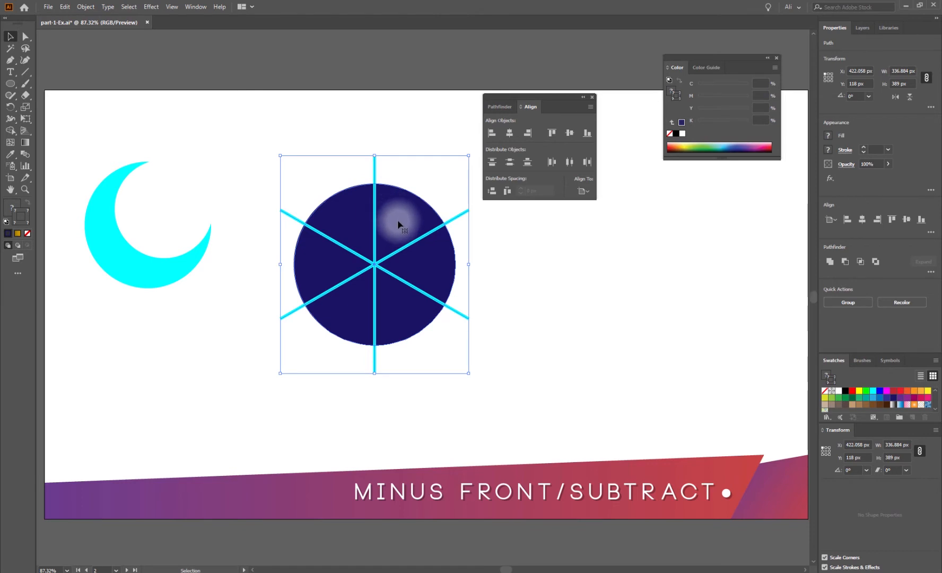
left_click_drag(263, 120, 509, 391)
left_click(504, 106)
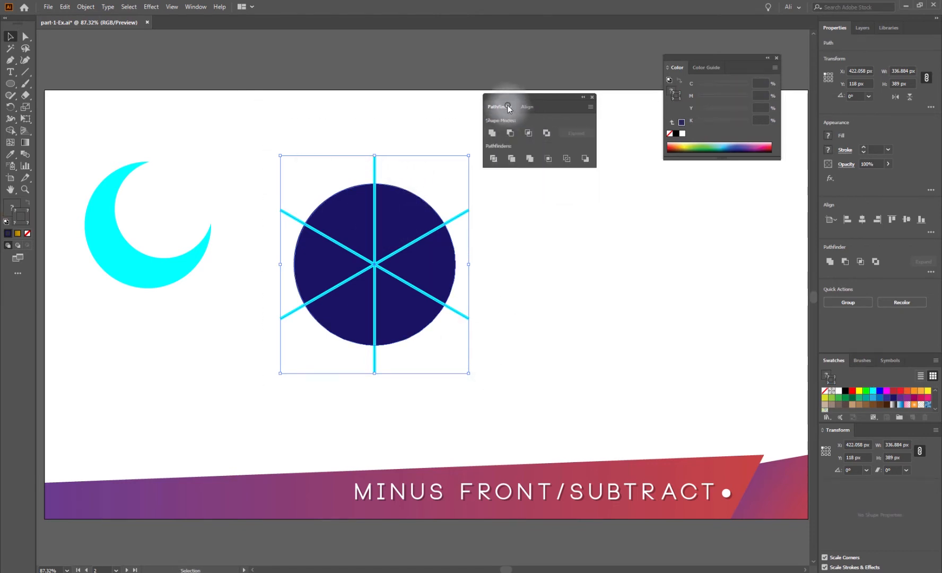
left_click(510, 133)
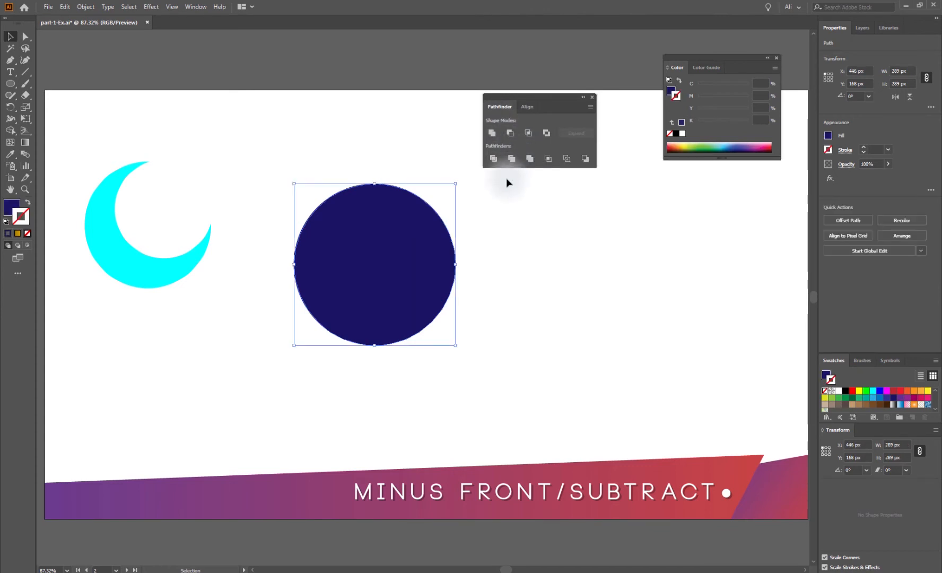
key("ctrl+z")
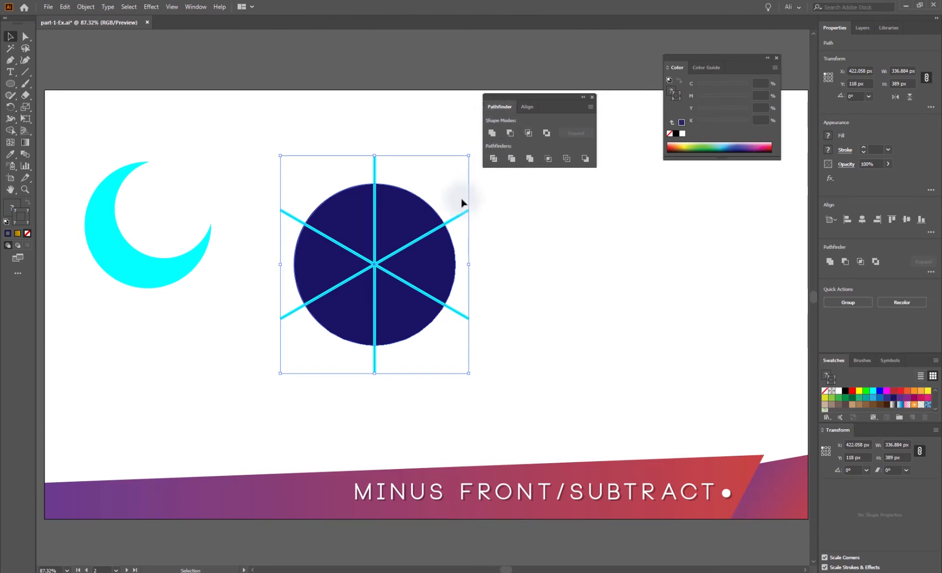
Select only the three cyan lines across the circle and convert them to filled shapes with Outline Stroke.
left_click(564, 293)
left_click_drag(261, 139, 516, 376)
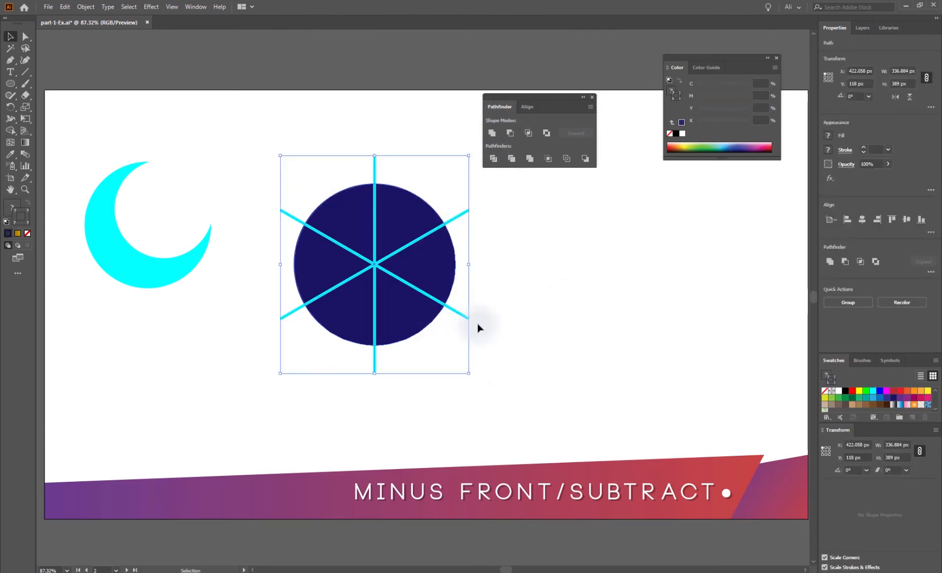
left_click(345, 215, "shift")
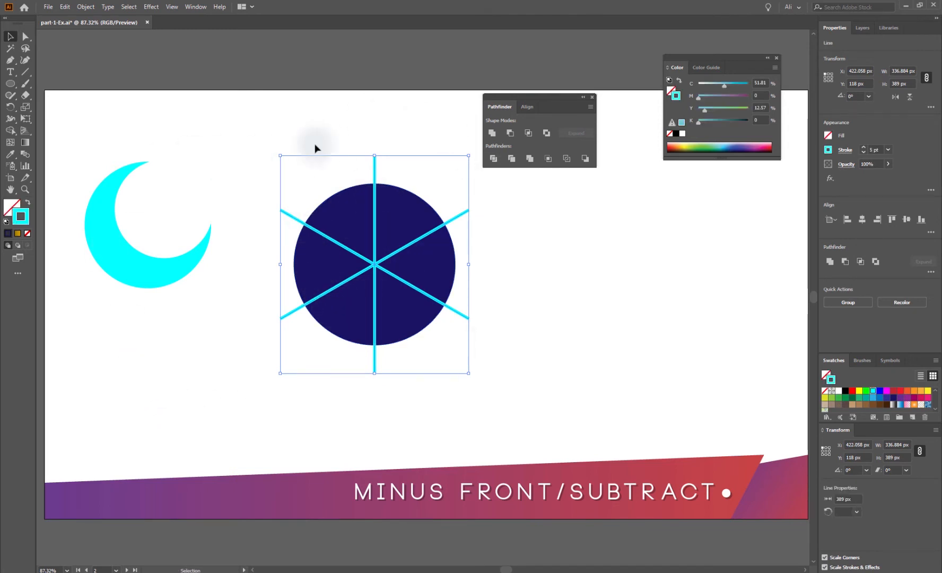
left_click(85, 7)
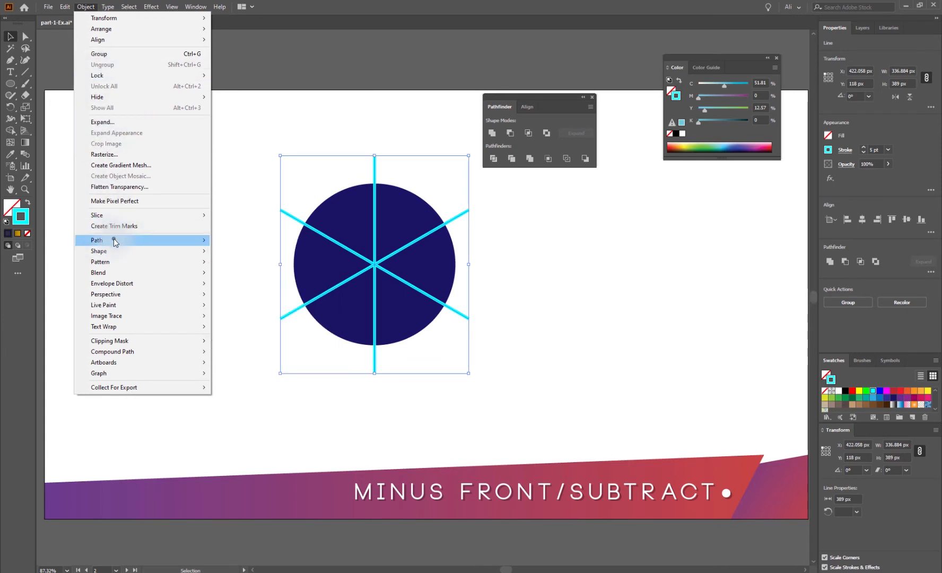
mouse_move(136, 240)
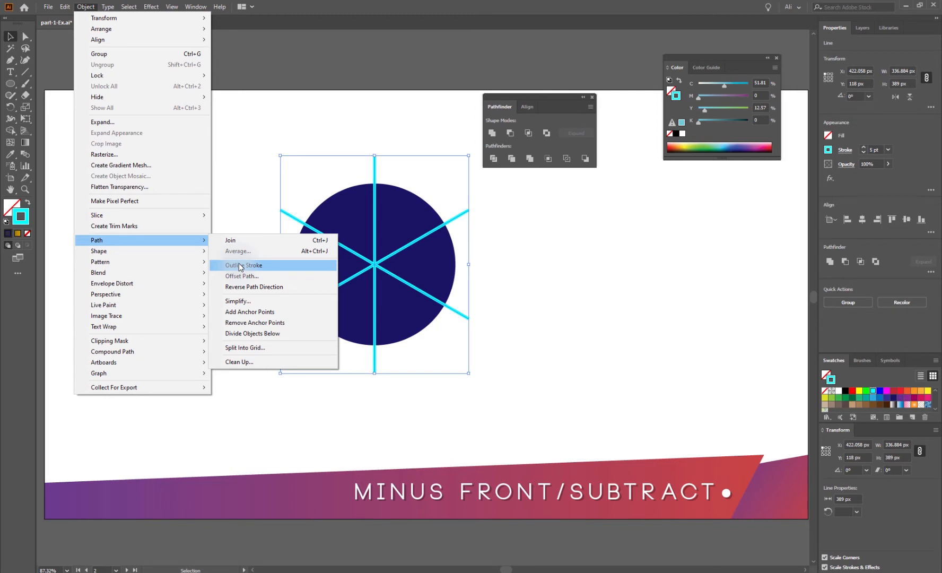
left_click(239, 263)
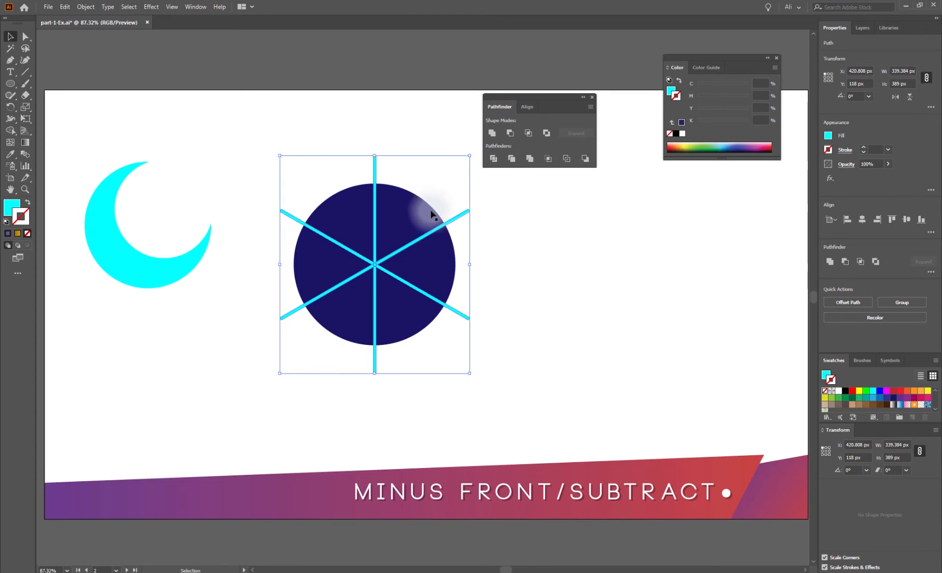
Group the three outlined cyan lines, and select them together with the circle.
right_click(379, 176)
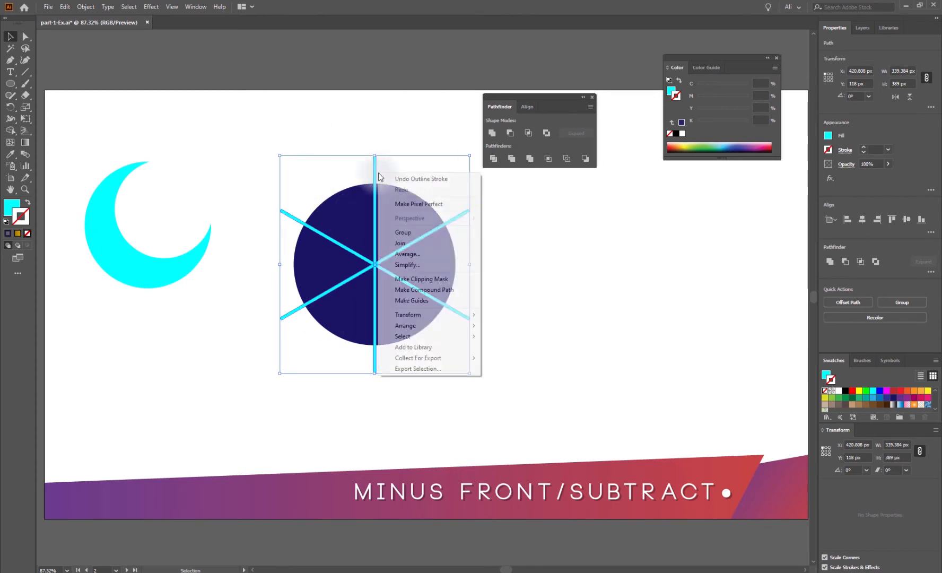
left_click(409, 234)
left_click(319, 189)
left_click_drag(307, 173, 417, 286)
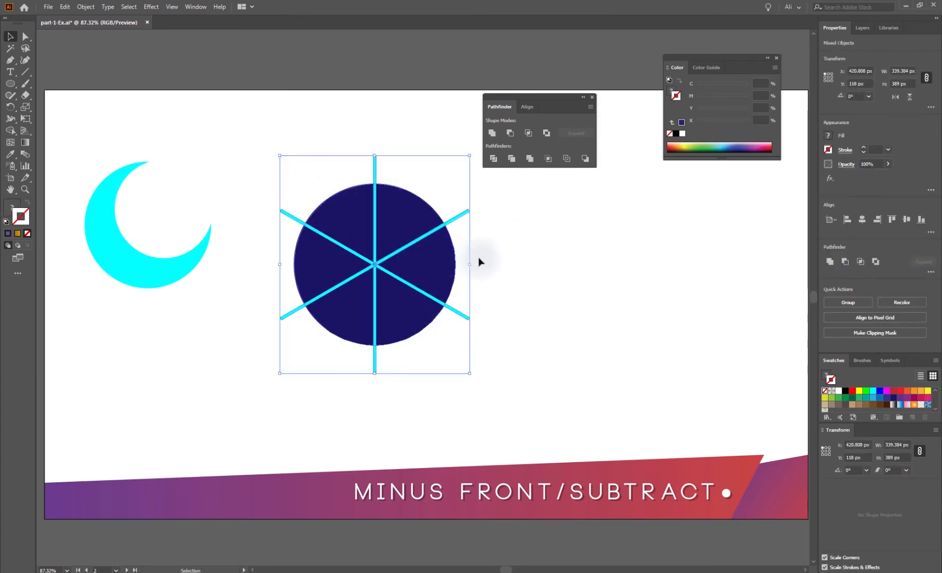
Try moving the circle and the cyan line group separately, undoing each move.
left_click(309, 178)
left_click_drag(337, 217, 293, 137)
key("ctrl+z")
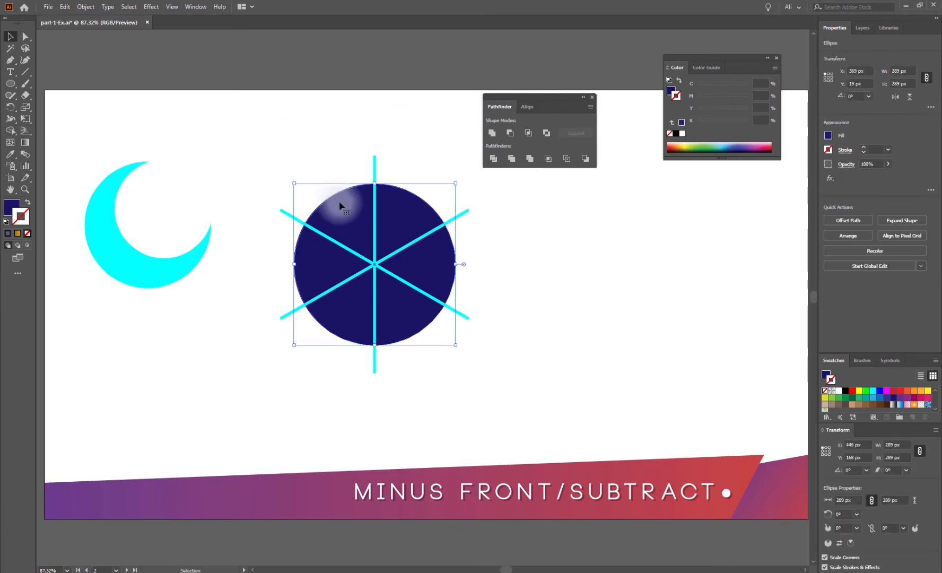
left_click_drag(372, 211, 399, 147)
key("ctrl+z")
Subtract the grouped cyan lines from the dark blue circle with Minus Front.
left_click_drag(282, 162, 528, 385)
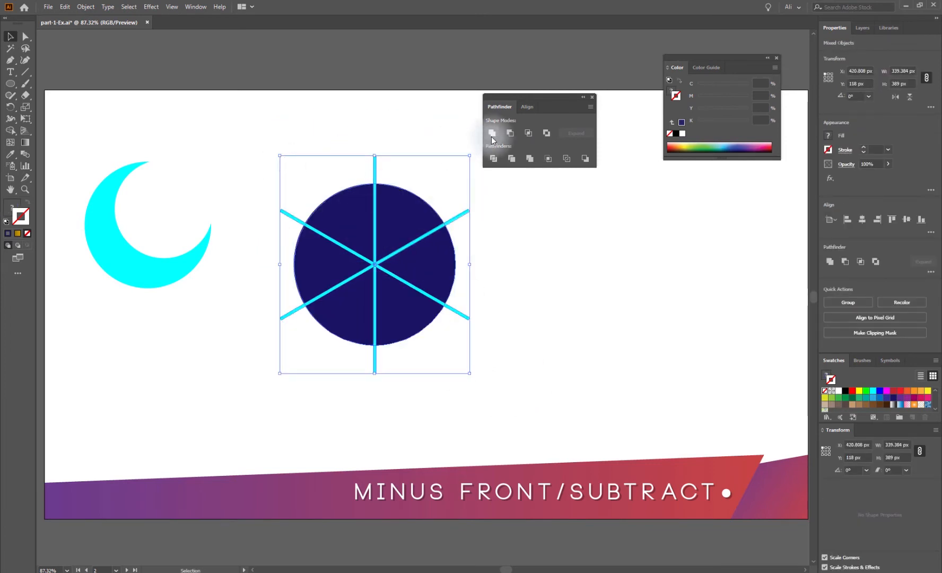
left_click(510, 134)
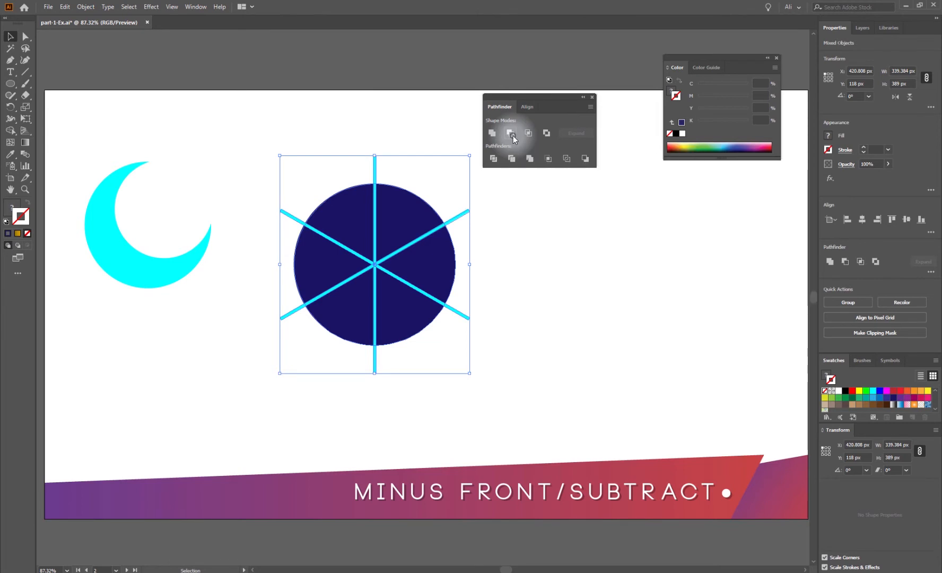
left_click(533, 282)
Ungroup the cut circle into its separate sectors and deselect them.
left_click(418, 274)
right_click(424, 267)
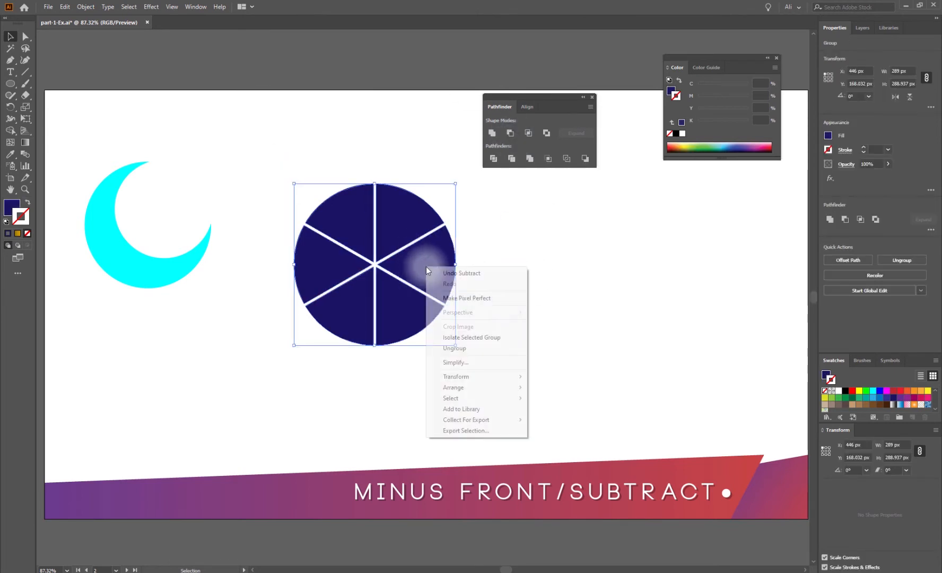
left_click(485, 348)
left_click(583, 374)
Fill the circle's right sector with indigo and its lower-right sector with medium blue.
left_click(431, 267)
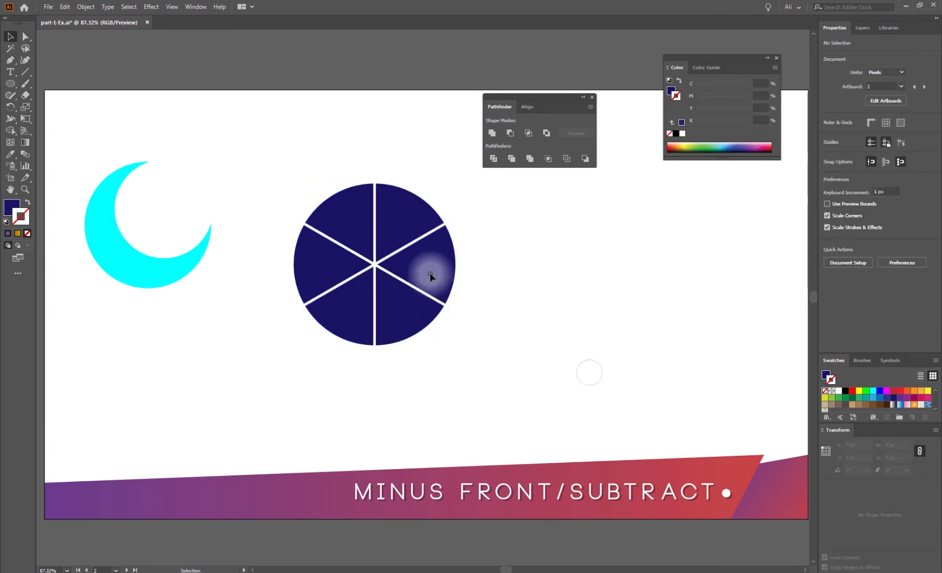
left_click(873, 391)
key("ctrl+z")
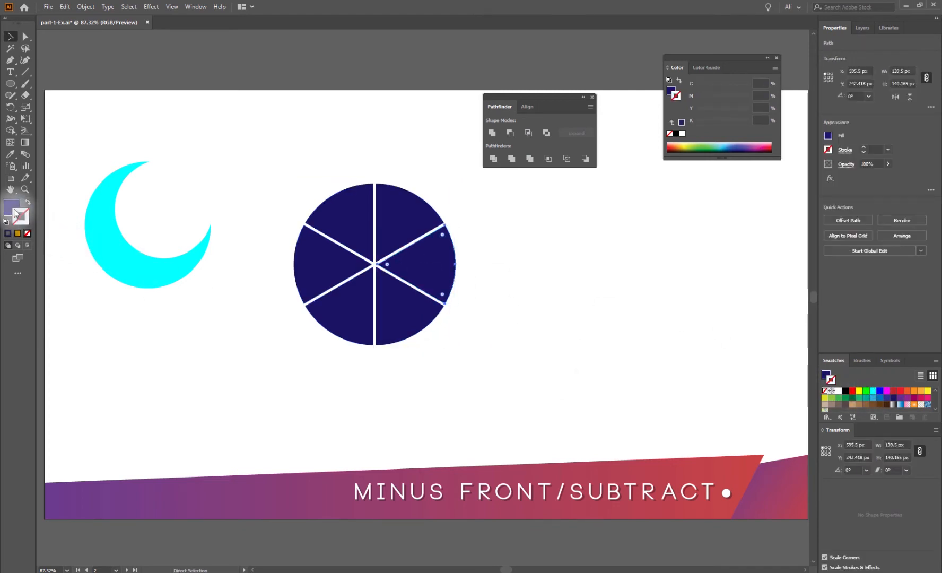
left_click(11, 206)
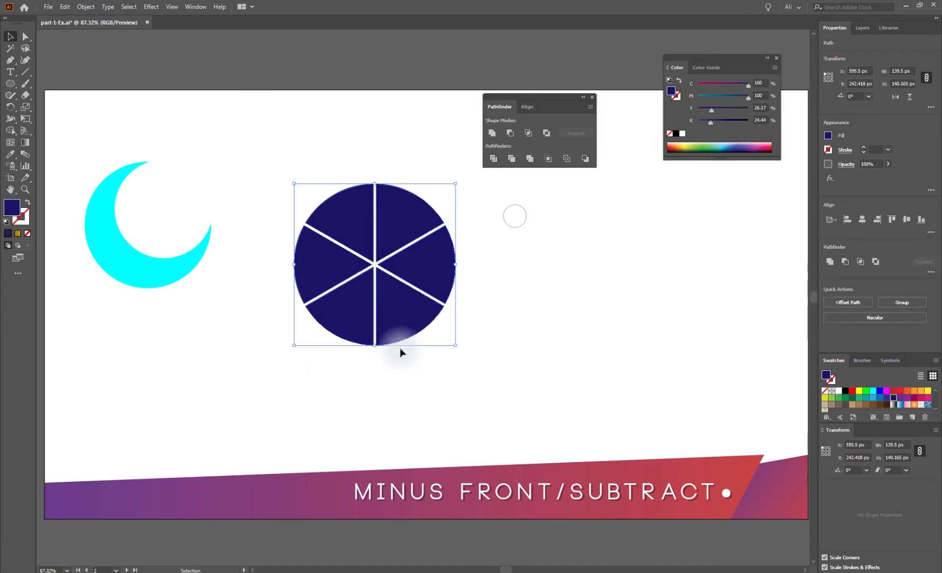
left_click(887, 398)
left_click(413, 303)
left_click(882, 398)
Fill the circle's lower-left sector with light blue, the left sector with teal and the upper-left sector with green.
left_click(340, 313)
left_click(873, 397)
left_click(315, 246)
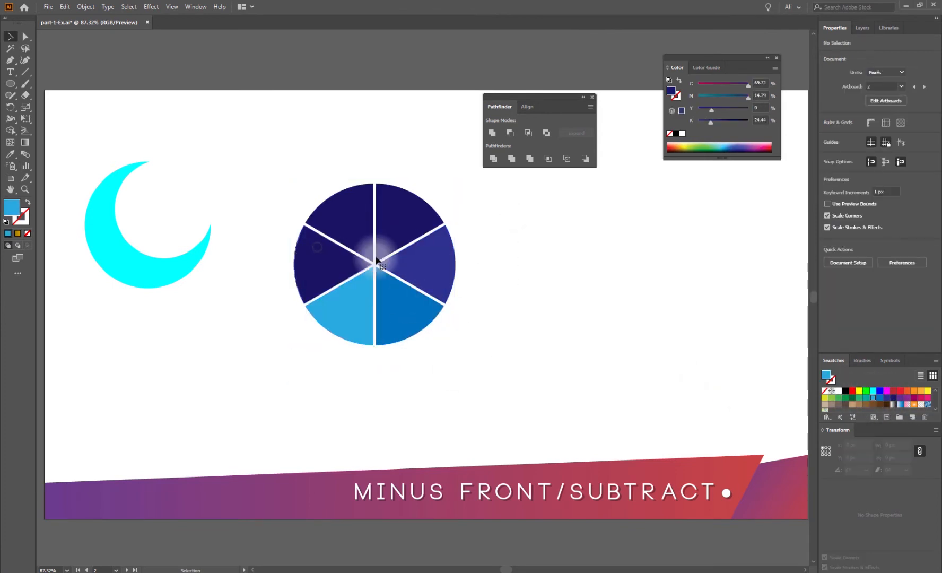
left_click(868, 398)
left_click(342, 217)
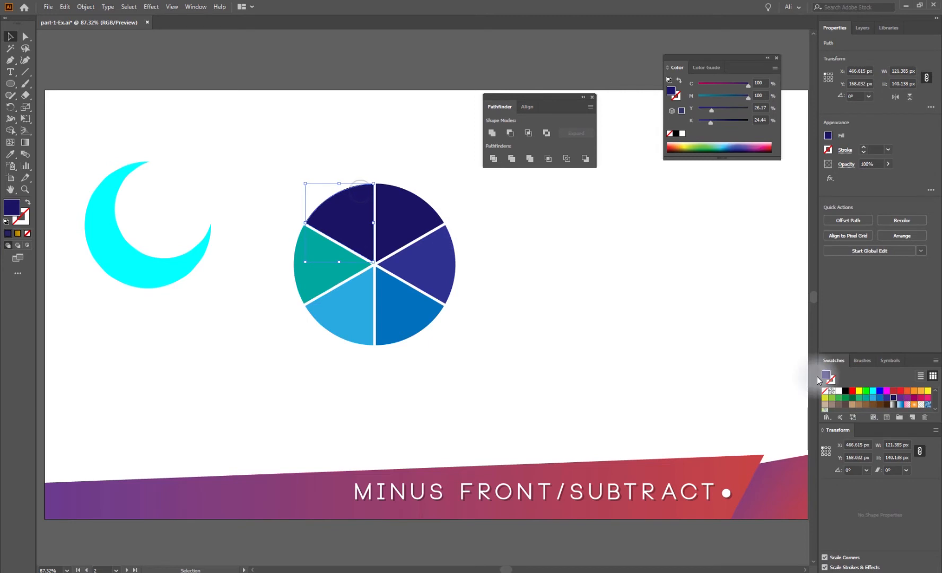
left_click(859, 398)
left_click(614, 280)
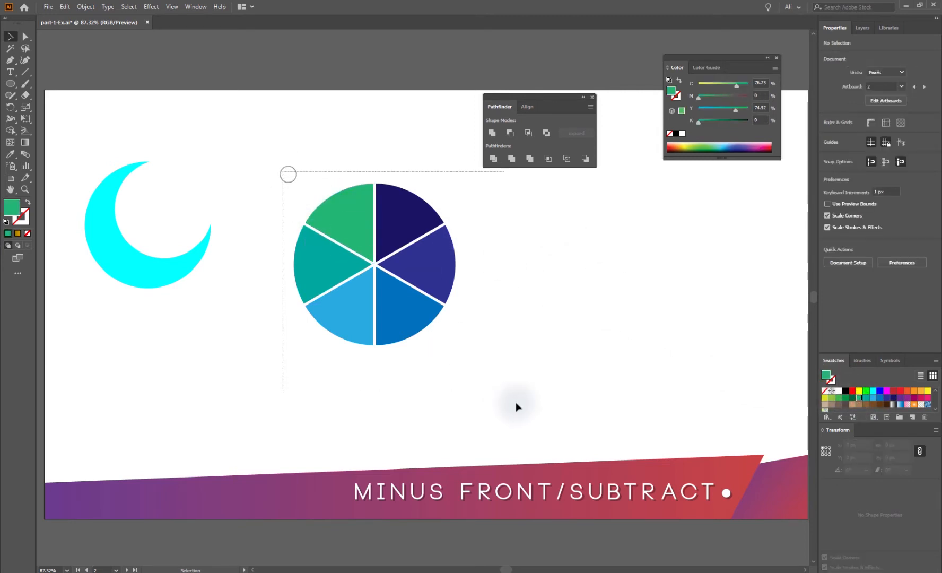
Group the six colored sectors and move the circle up and left, closer to the crescent.
left_click_drag(512, 400, 511, 398)
key("ctrl+g")
left_click_drag(442, 287, 396, 240)
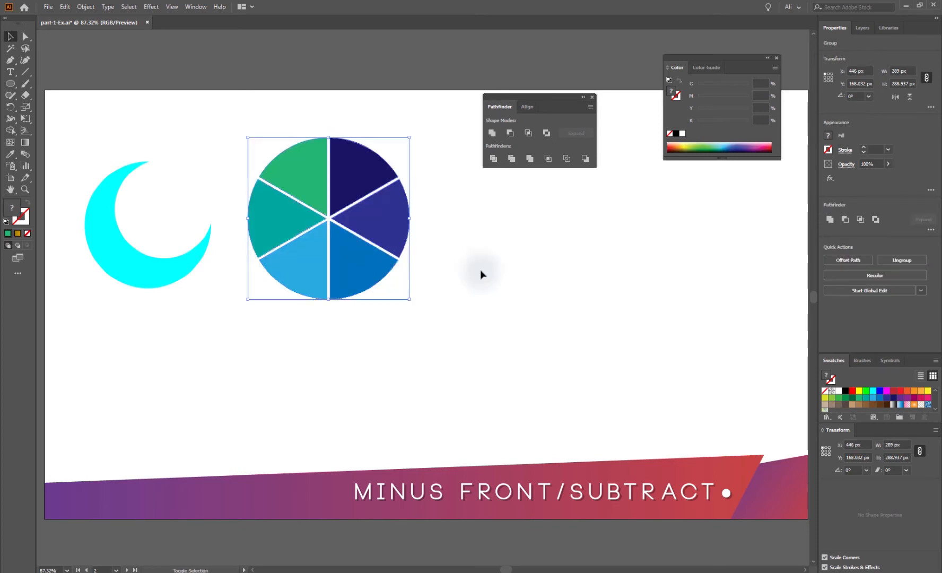
left_click(541, 278)
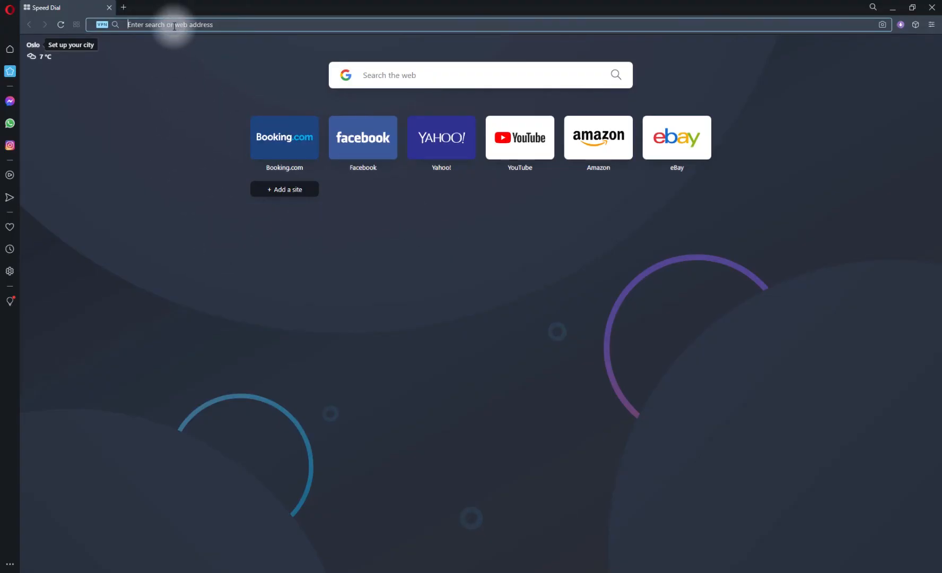
Switch to the Opera browser and search Google for IBM.
type("googl")
key("BackSpace")
key("BackSpace")
key("BackSpace")
key("BackSpace")
key("BackSpace")
type("IBM")
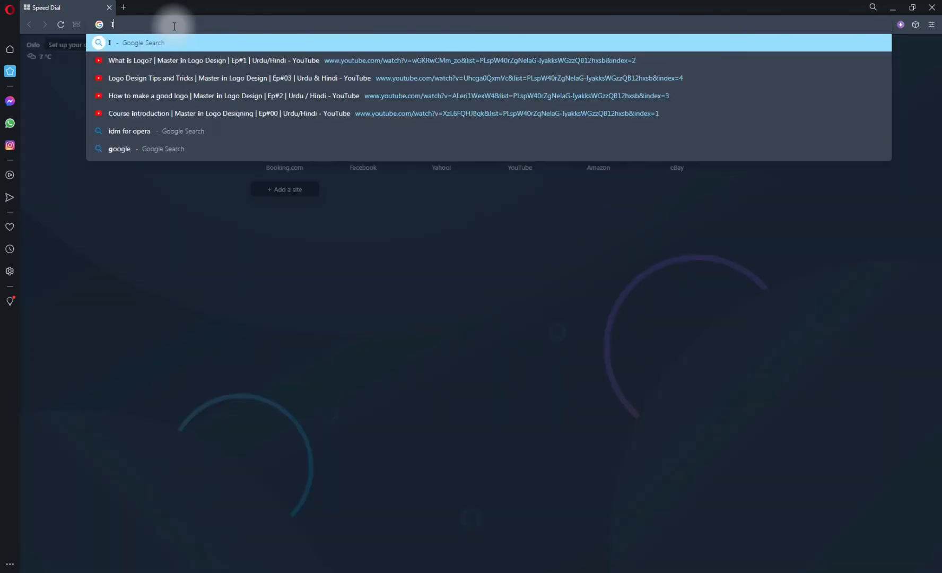
key("Return")
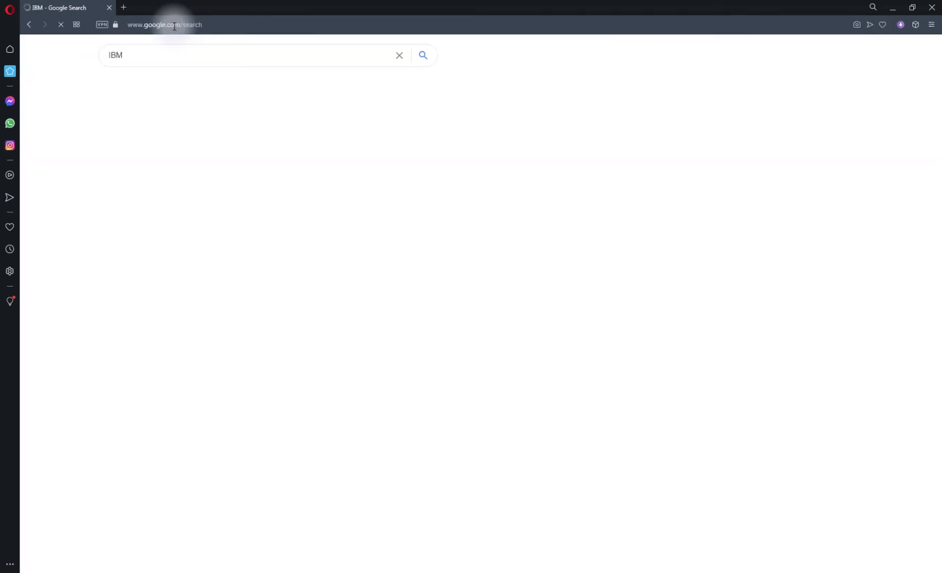
Refine the Google search to "IBM logo" and show its image results.
left_click(230, 58)
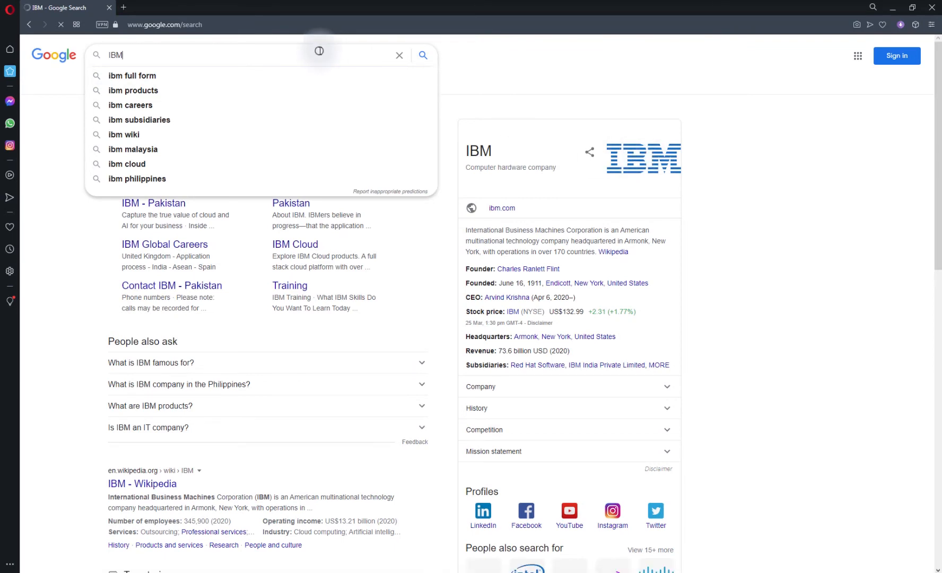
type("logo")
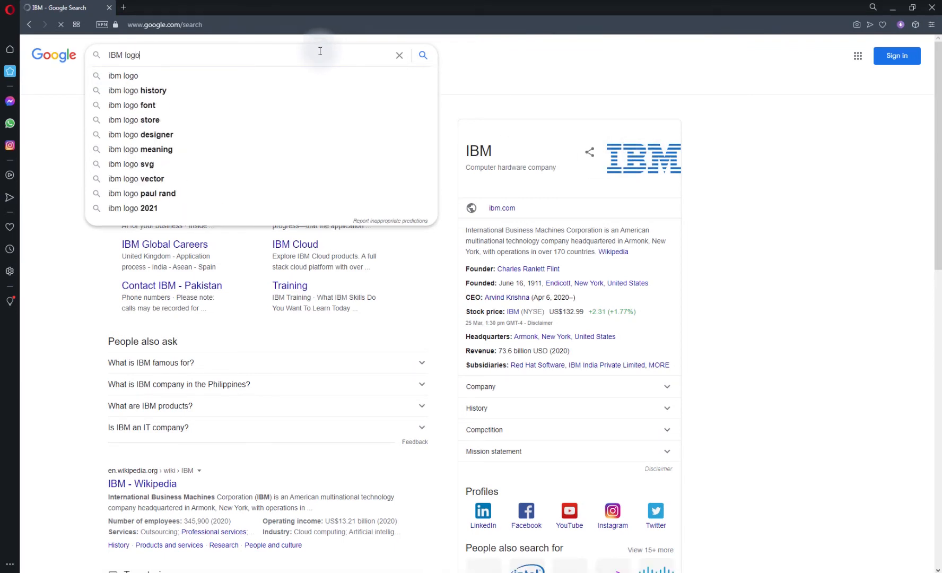
key("Return")
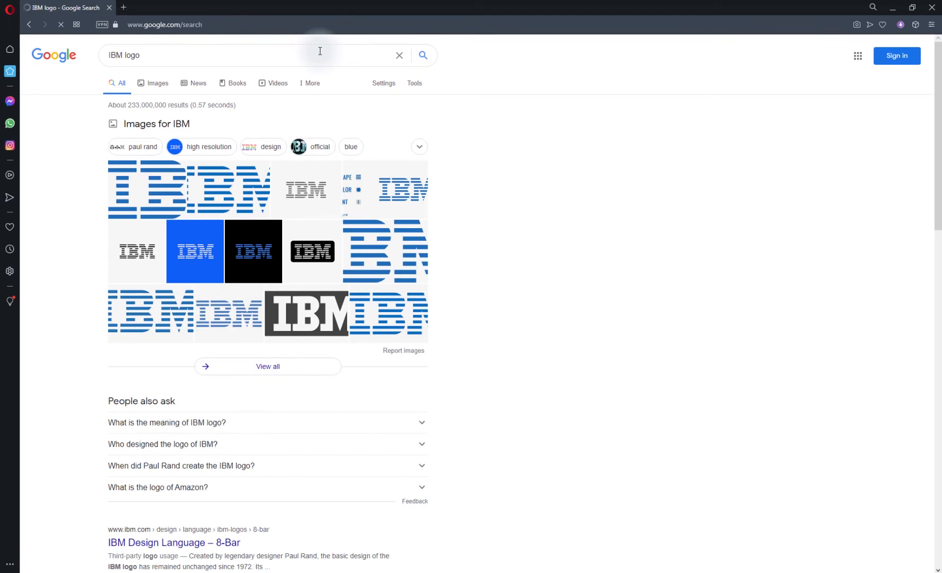
left_click(162, 82)
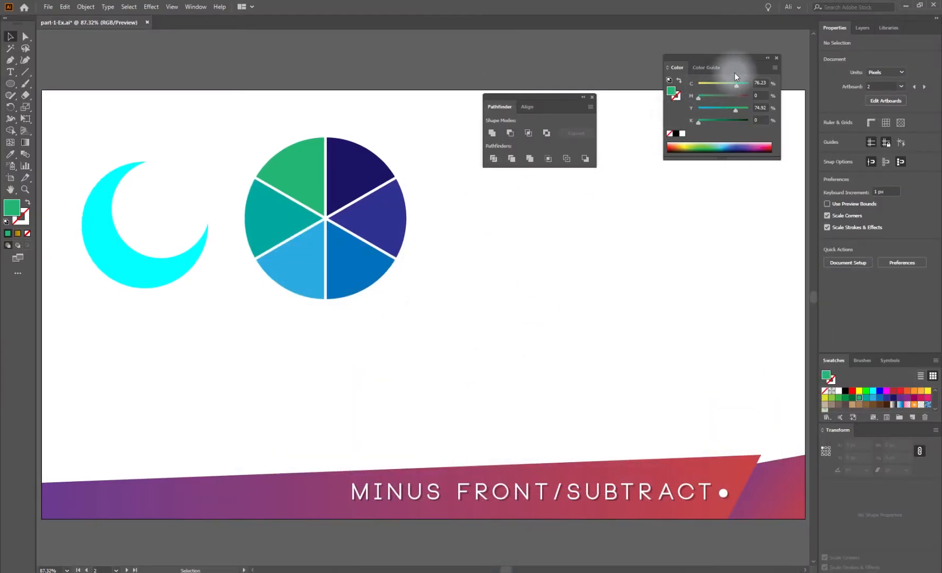
Switch back to Illustrator, close the color controls and add the text IBM below and right of the sector circle.
left_click(777, 57)
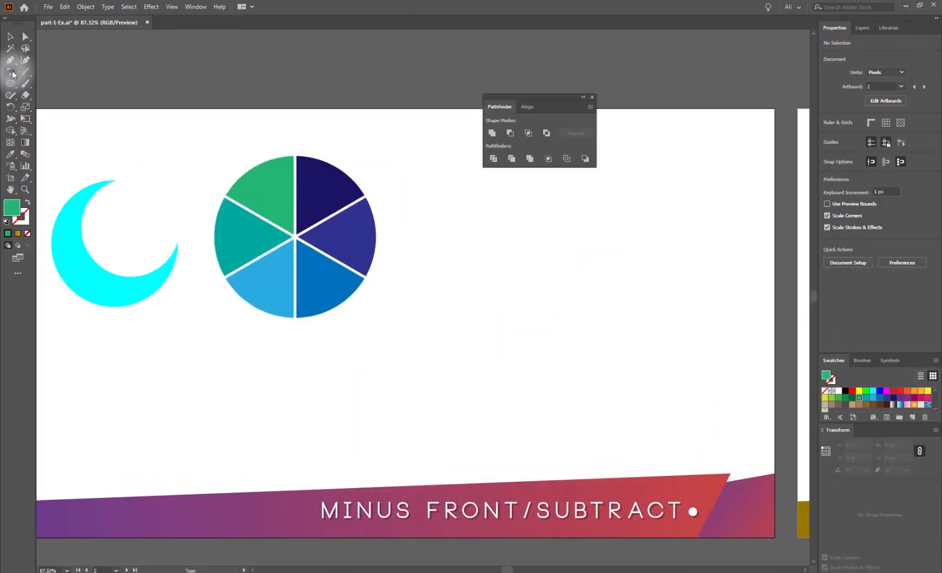
left_click(431, 344)
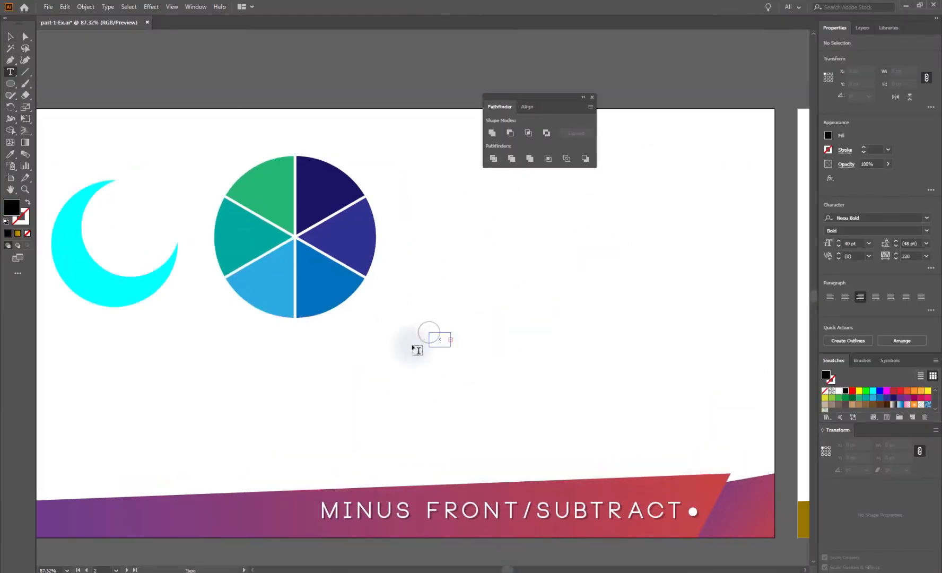
left_click(427, 328)
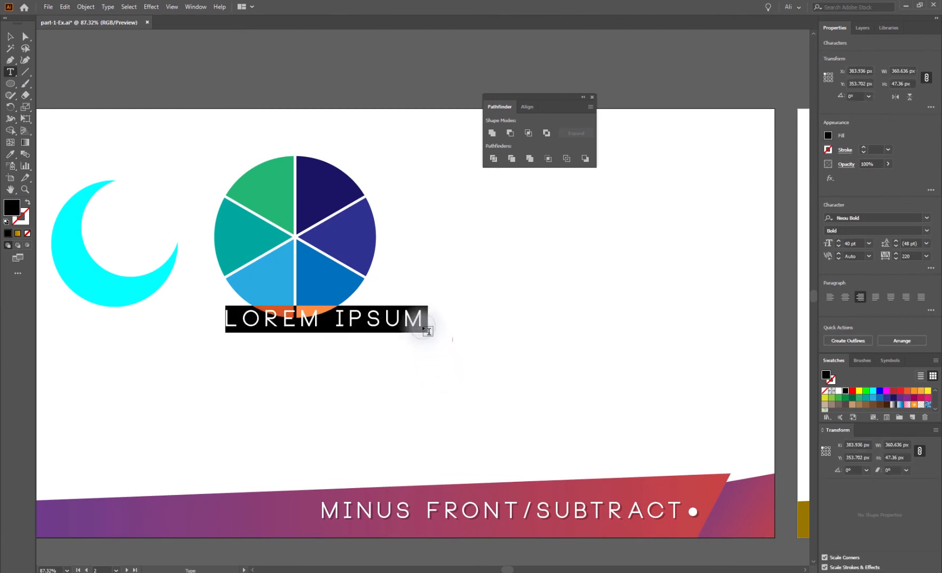
key("BackSpace")
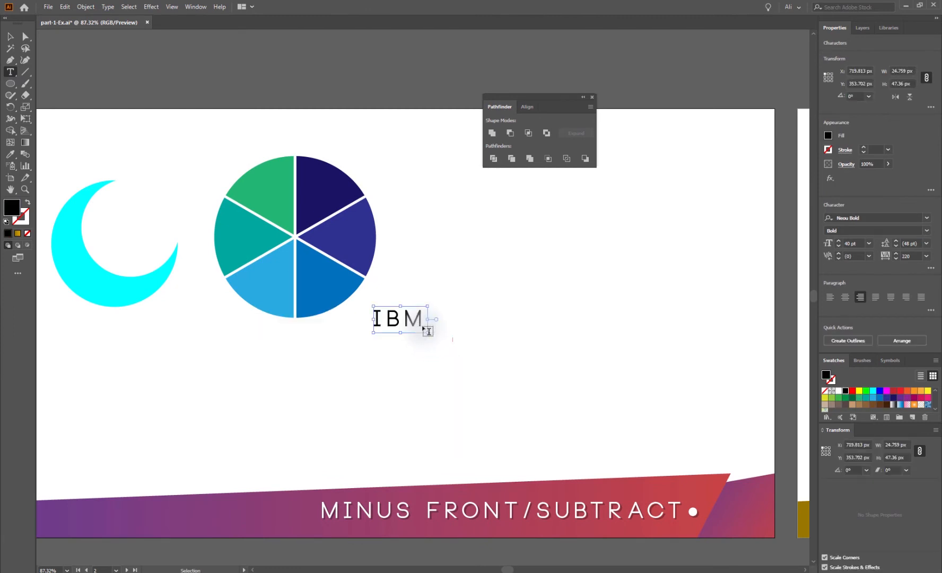
Filter the fonts to Slab Serif and set the IBM text in ChunkFive.
left_click_drag(427, 330, 378, 298)
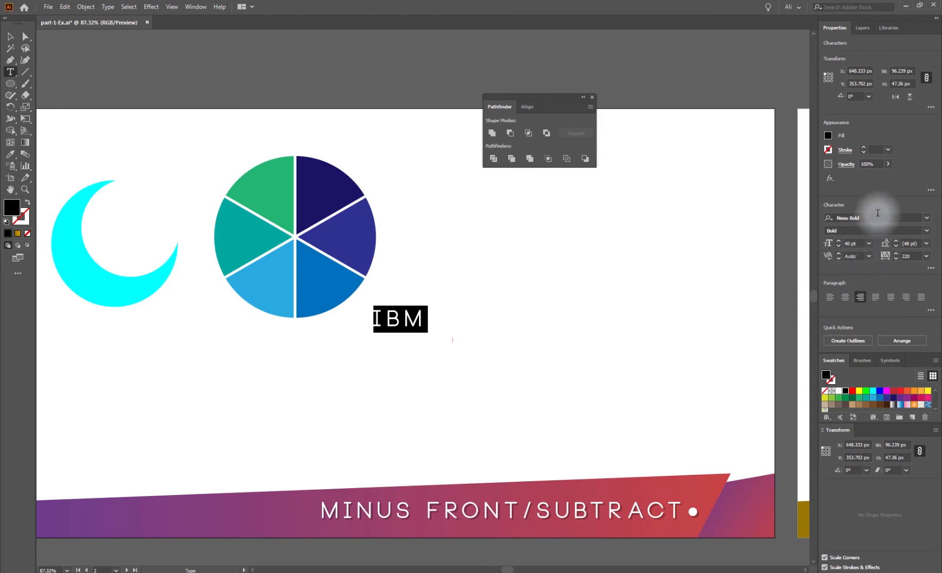
left_click(926, 219)
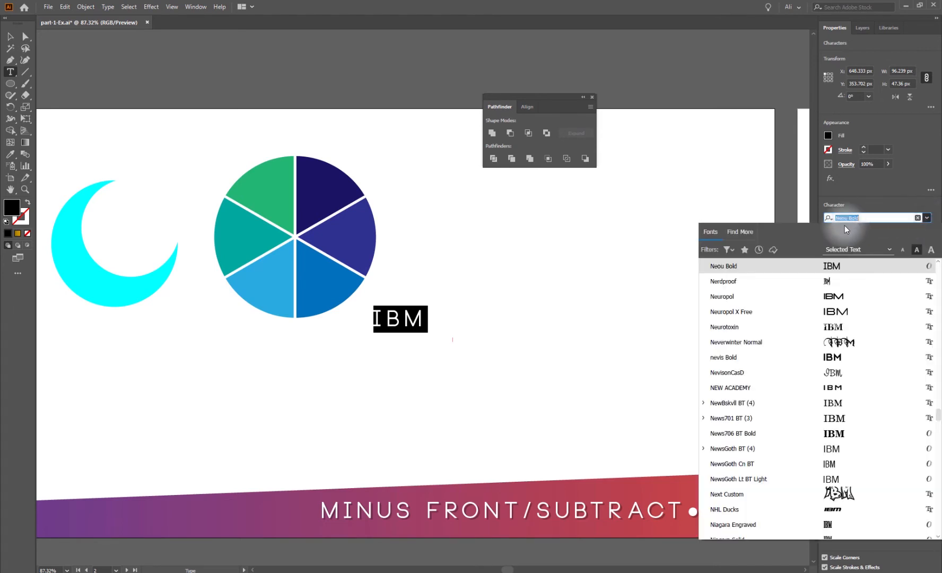
left_click(726, 250)
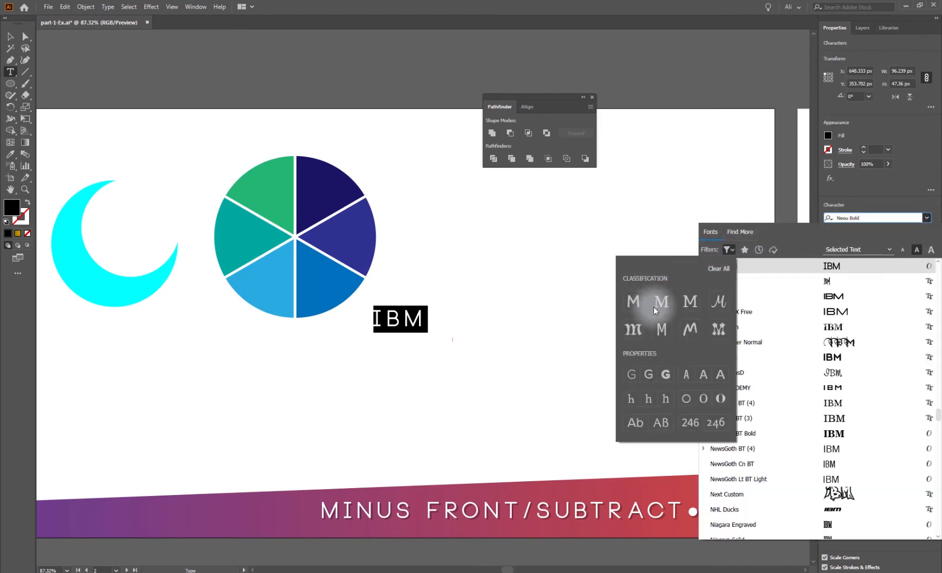
left_click(688, 304)
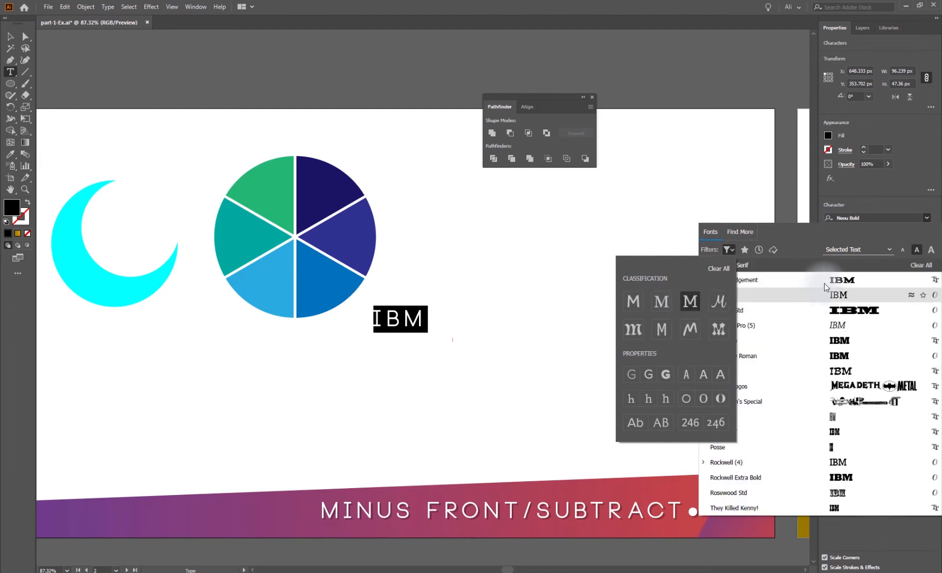
left_click(835, 350)
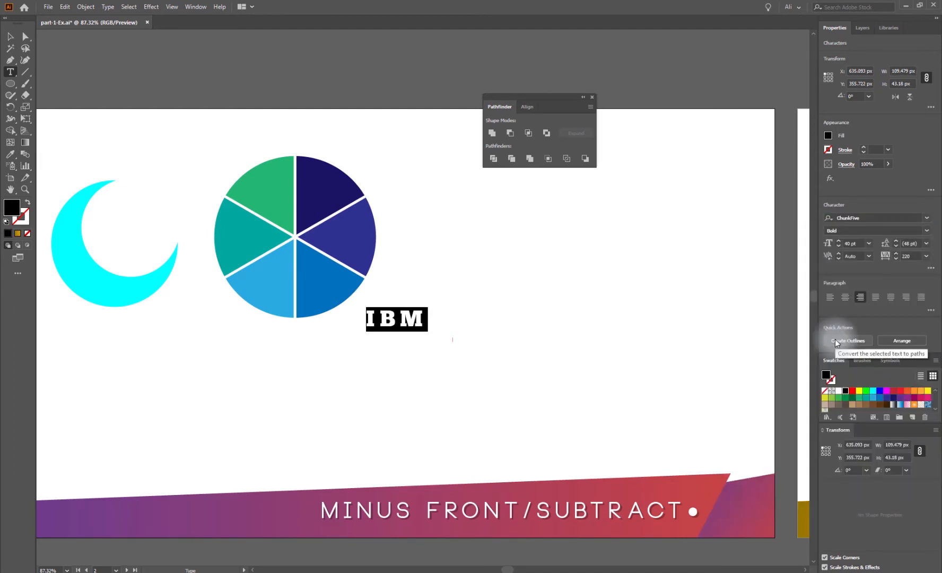
Set the IBM text's font to ChunkFive Roman and its tracking to 0.
left_click(926, 218)
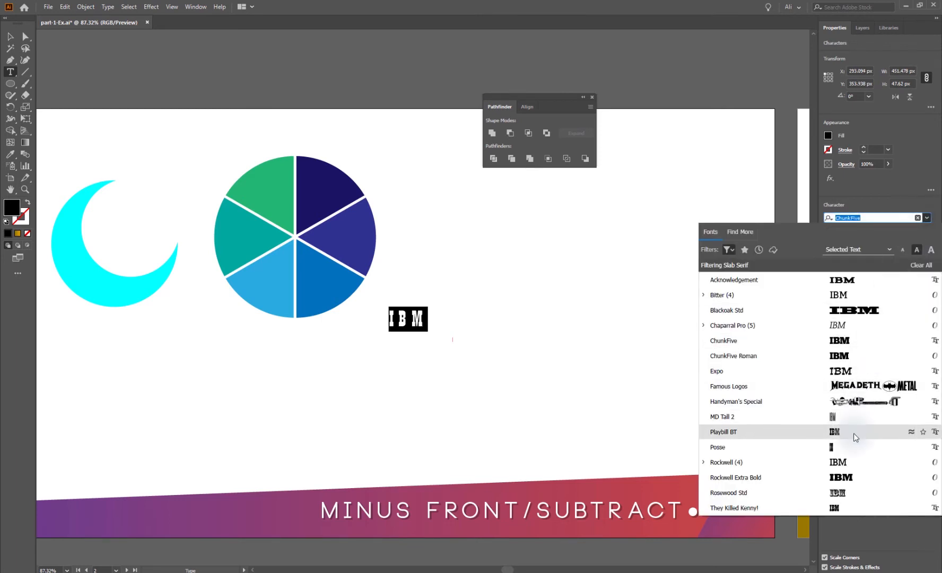
left_click(838, 355)
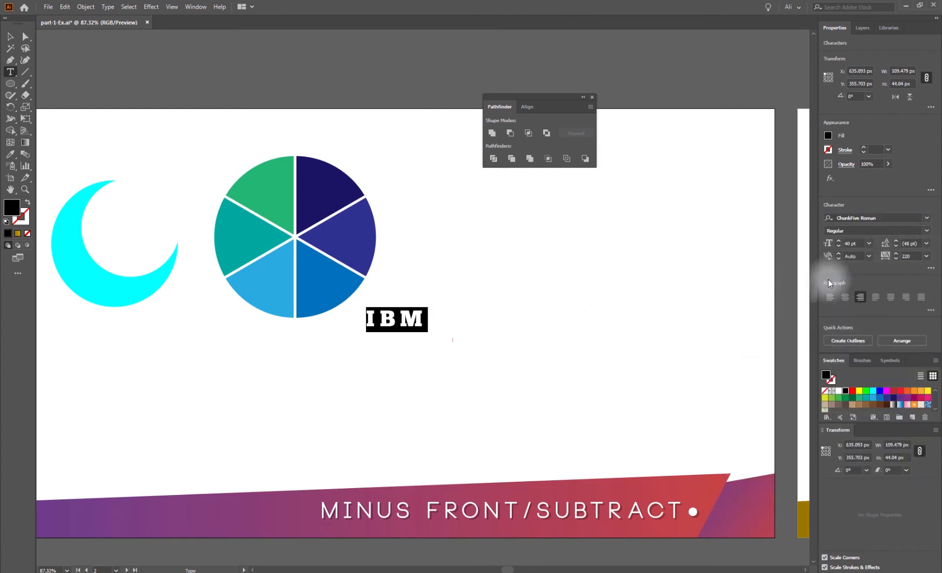
left_click(908, 256)
key("Return")
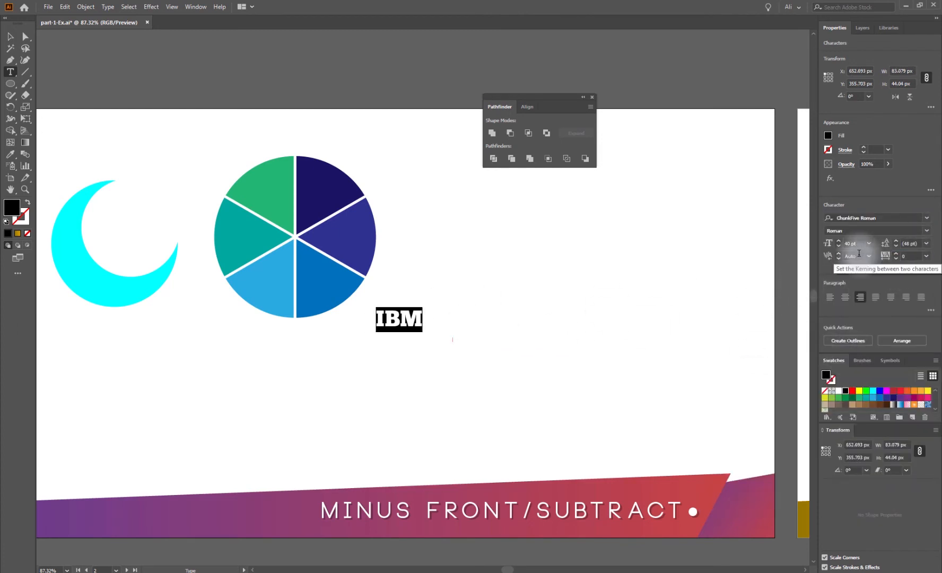
Enlarge the IBM text to about 447 px wide beside the sector circle and fill it with blue.
left_click(9, 36)
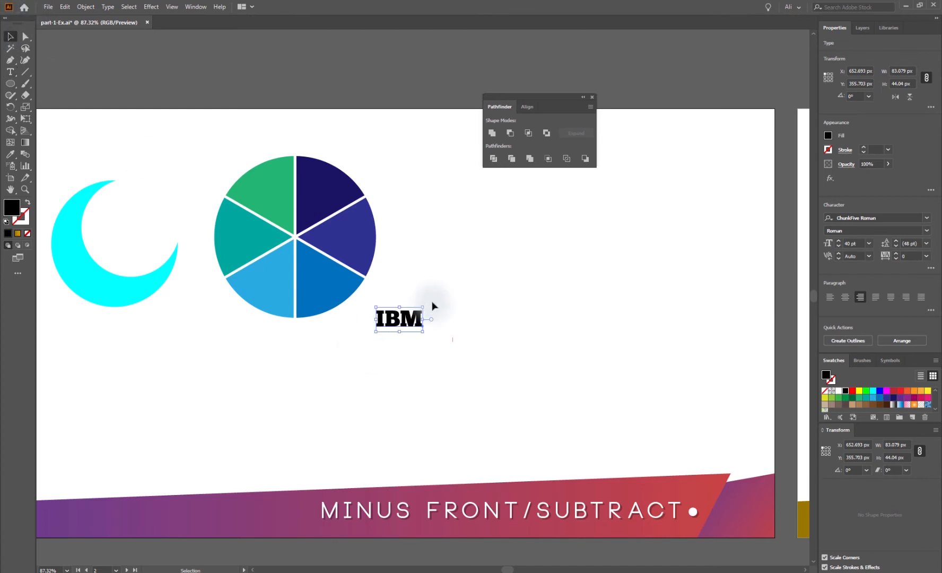
left_click_drag(422, 308, 622, 232)
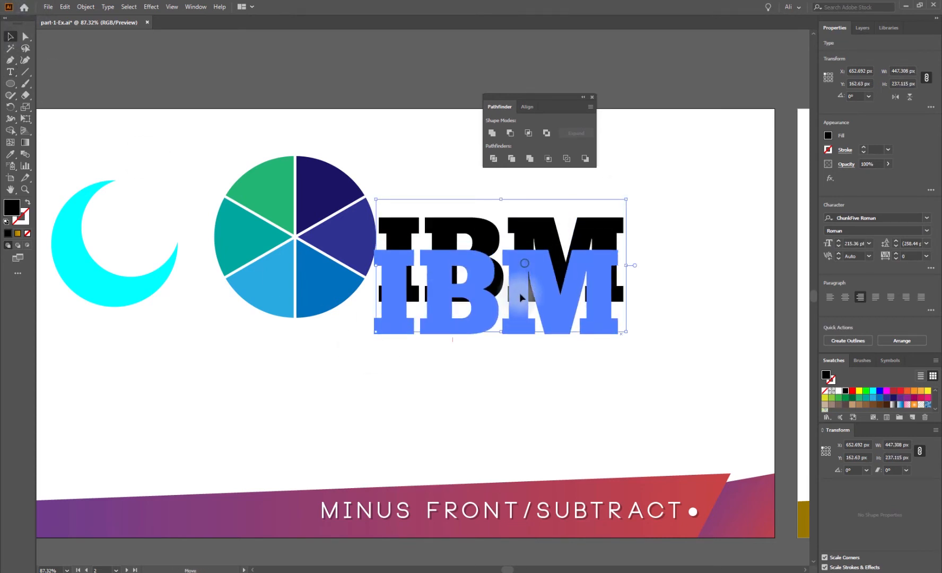
left_click(872, 397)
left_click(876, 397)
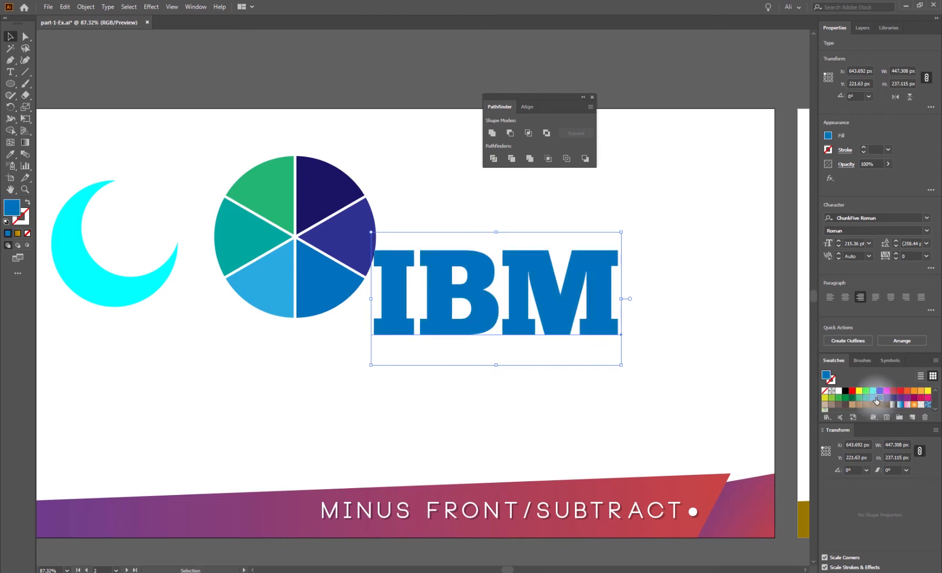
left_click_drag(593, 295, 662, 292)
left_click(608, 448)
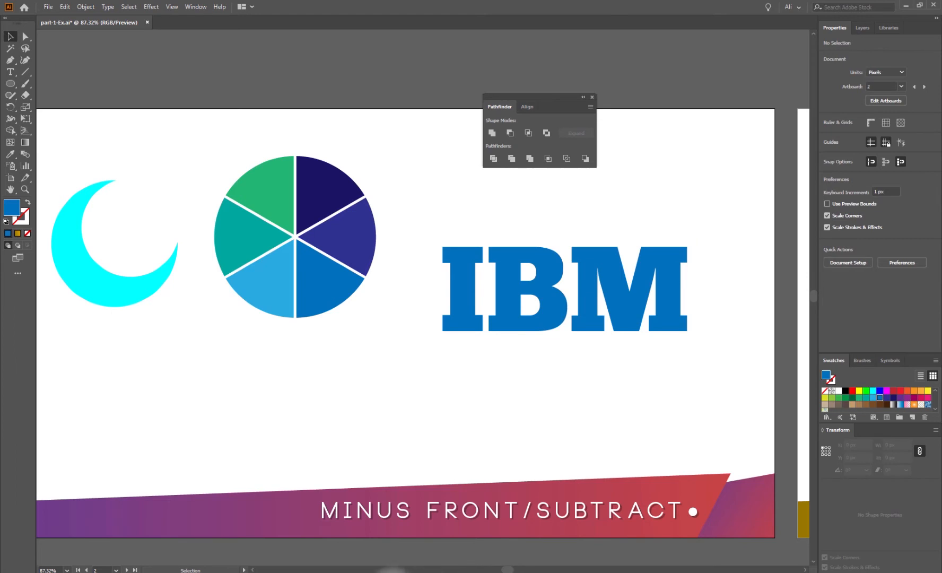
Switch to the Opera browser to examine the stripes in the IBM logo images, and return to Illustrator.
left_click(572, 571)
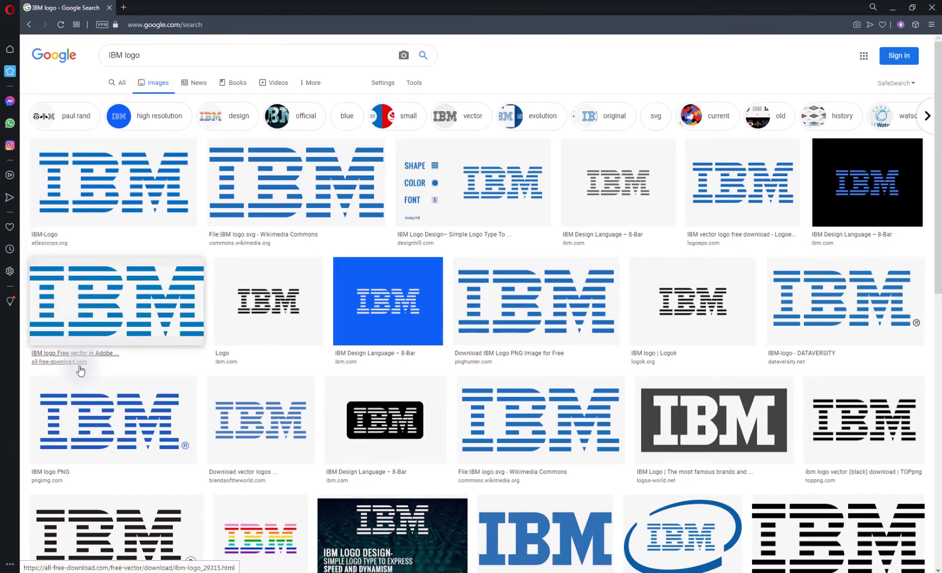
left_click(58, 317)
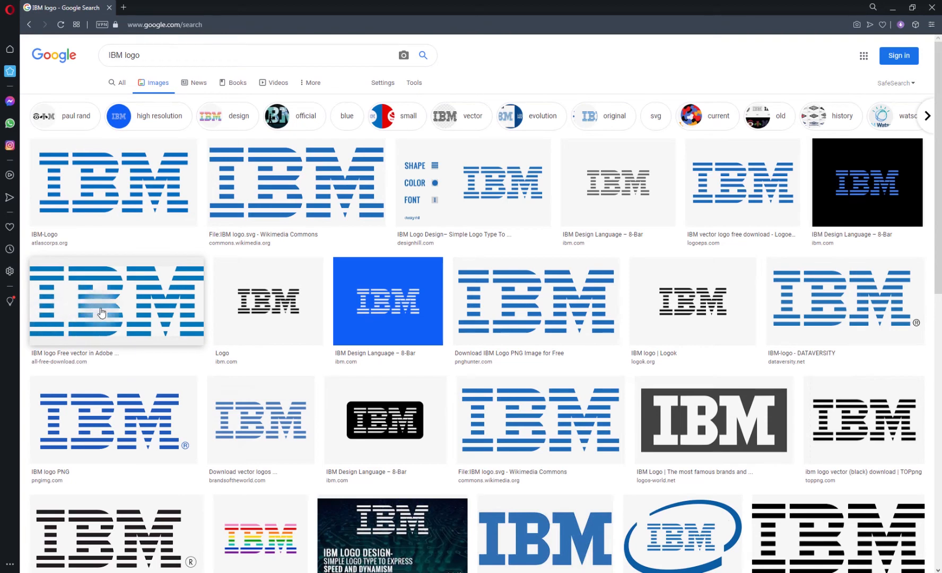
left_click(895, 6)
Draw a horizontal line about 580 px long across the upper part of the IBM text.
left_click(576, 298)
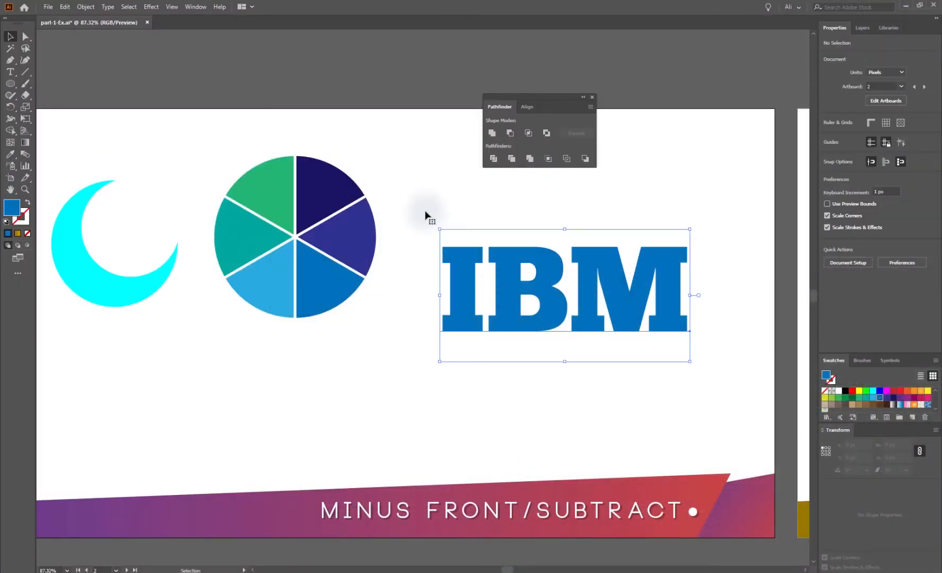
left_click_drag(425, 215, 778, 422)
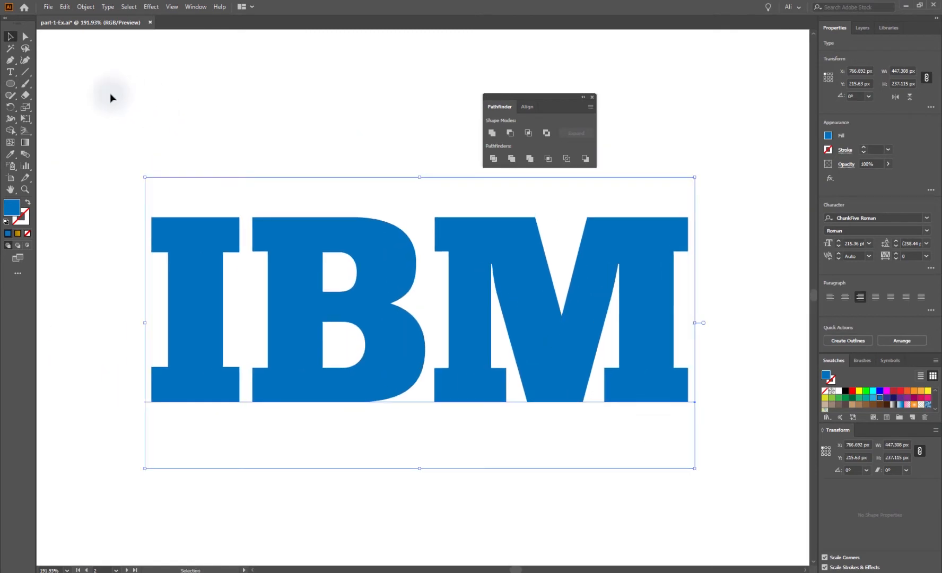
left_click(25, 72)
left_click_drag(220, 259, 340, 272)
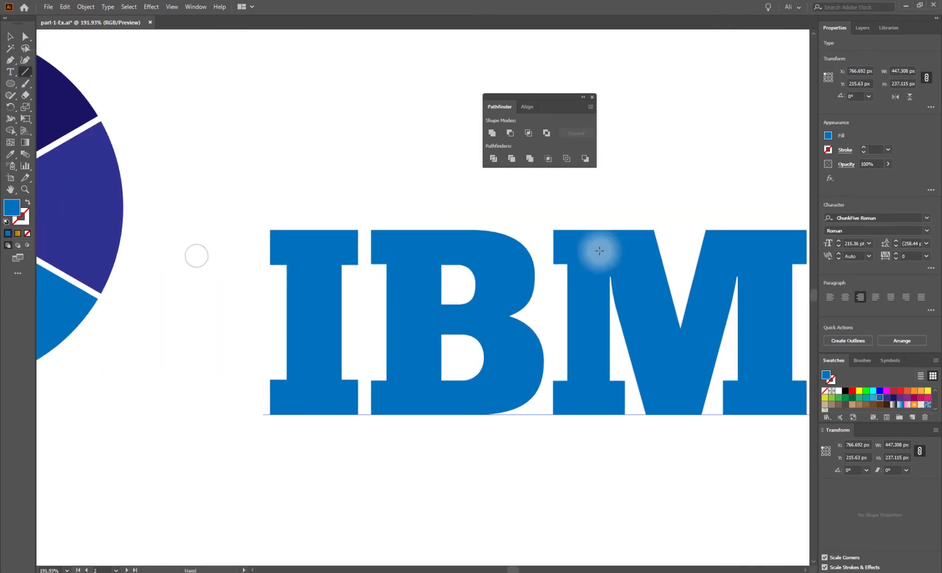
key("ctrl+minus")
key("ctrl+minus")
key("ctrl+minus")
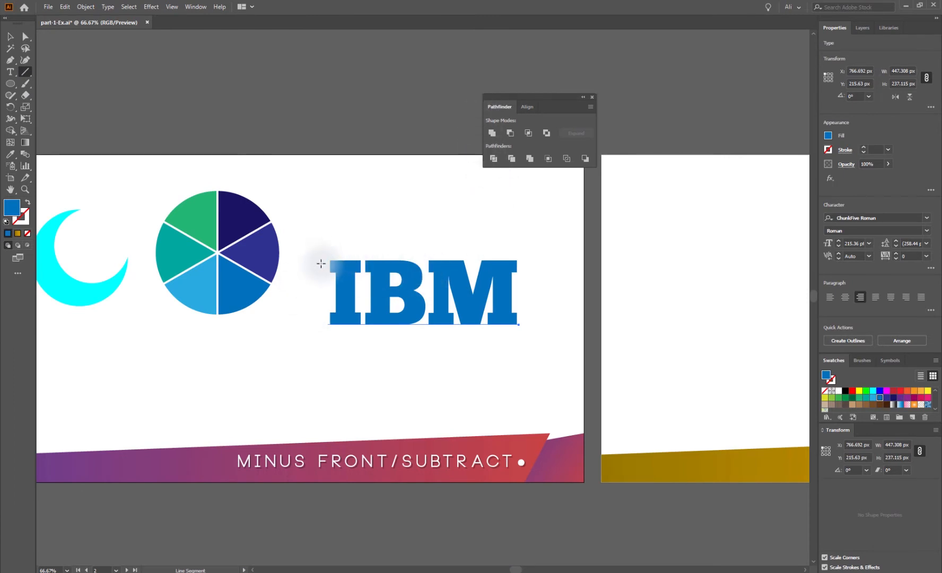
left_click_drag(319, 265, 567, 265)
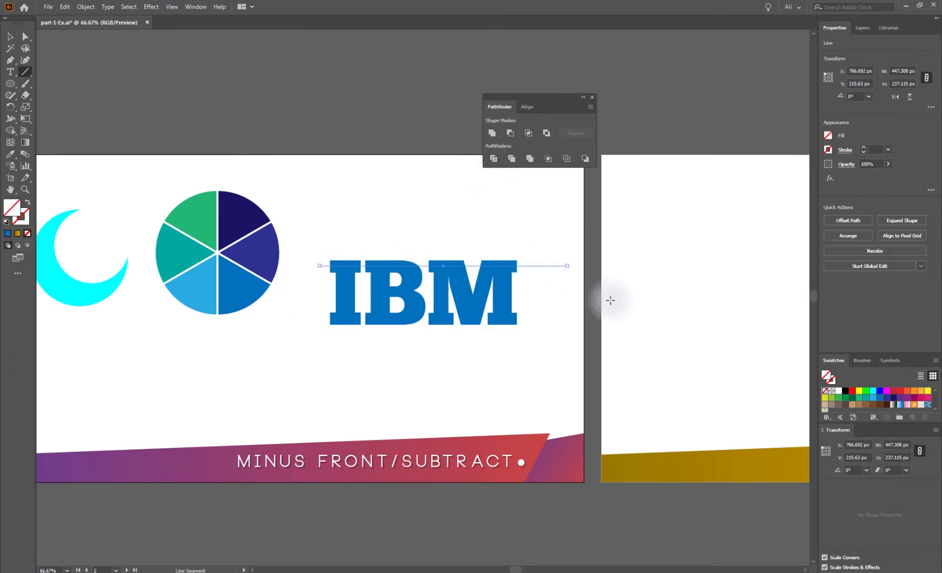
Give the horizontal line a yellow stroke with a weight of 8 pt.
left_click(25, 222)
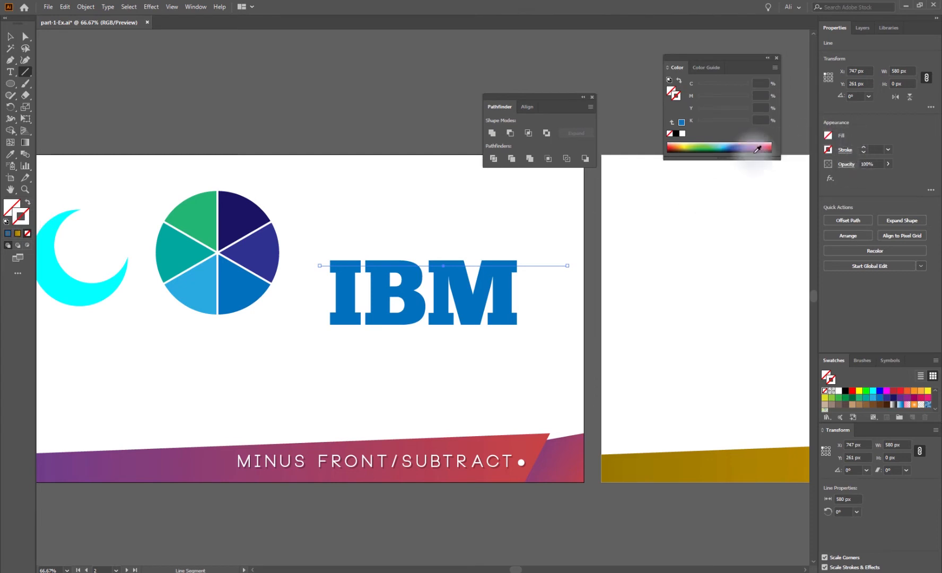
left_click(702, 147)
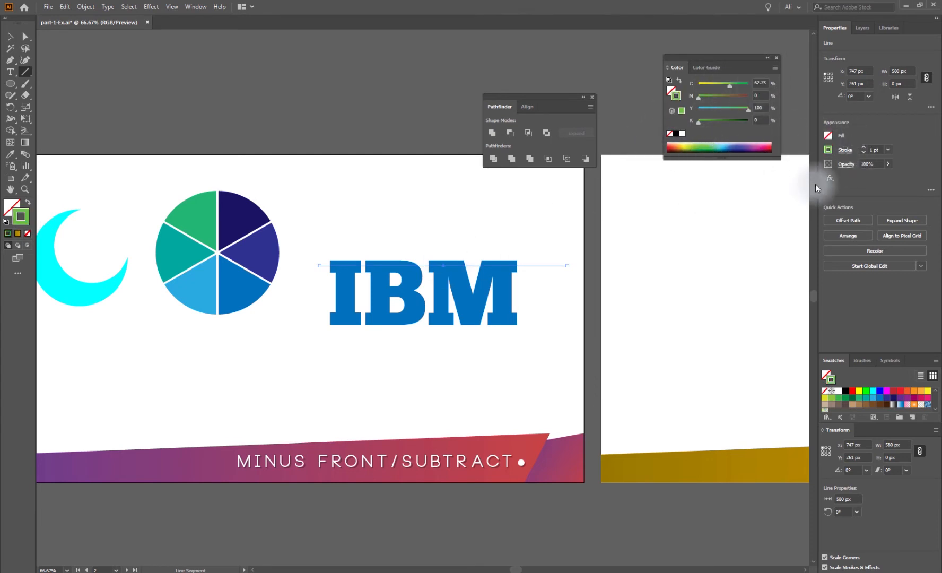
left_click(863, 153)
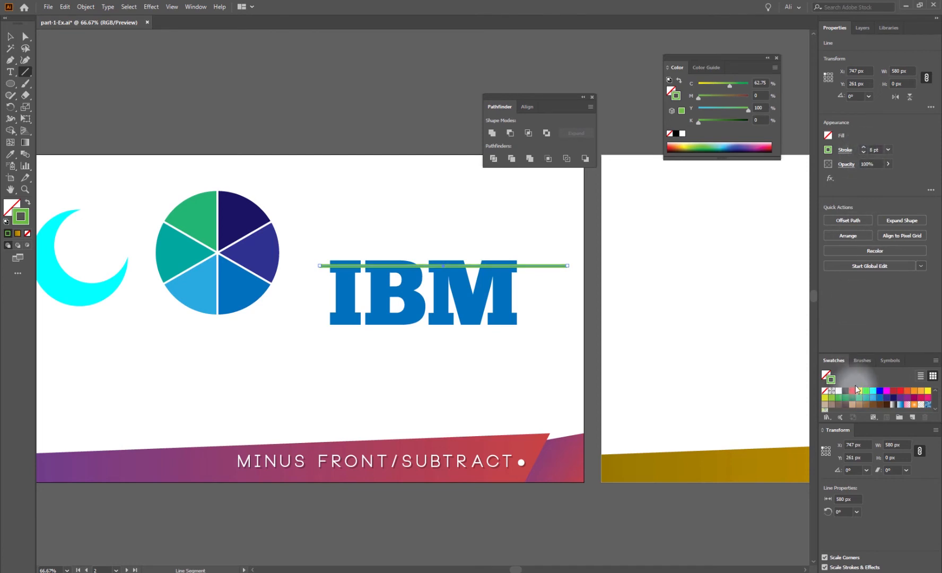
left_click(860, 393)
left_click(10, 37)
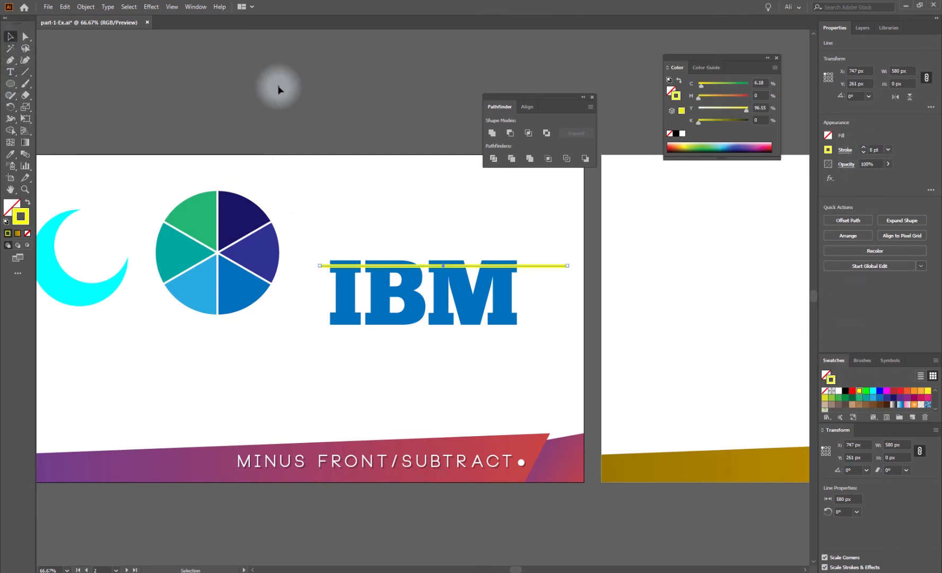
left_click(563, 308)
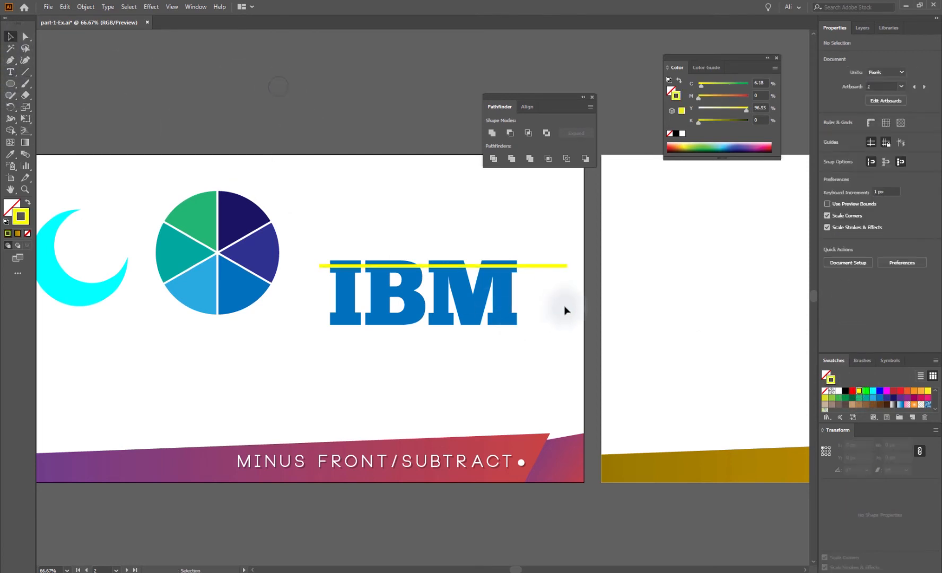
Expand the yellow line's stroke into a filled bar across the IBM text.
left_click(563, 267)
left_click(413, 265)
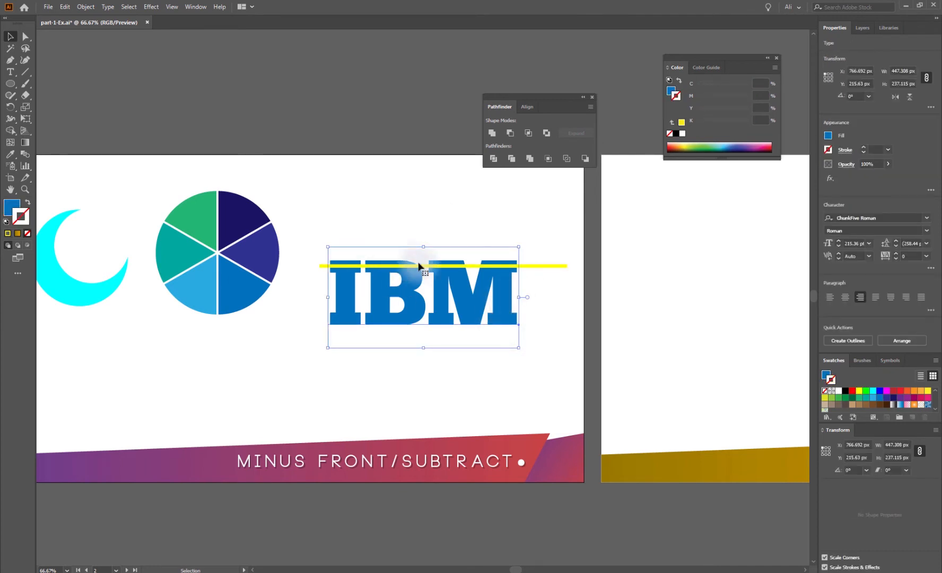
left_click(568, 266)
key("ctrl+space")
left_click_drag(307, 243, 645, 362)
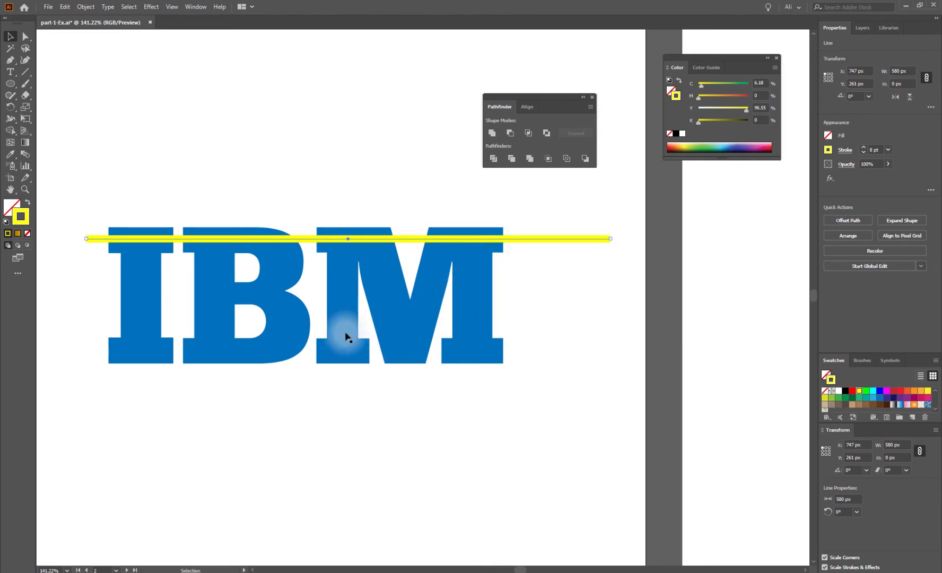
left_click(87, 7)
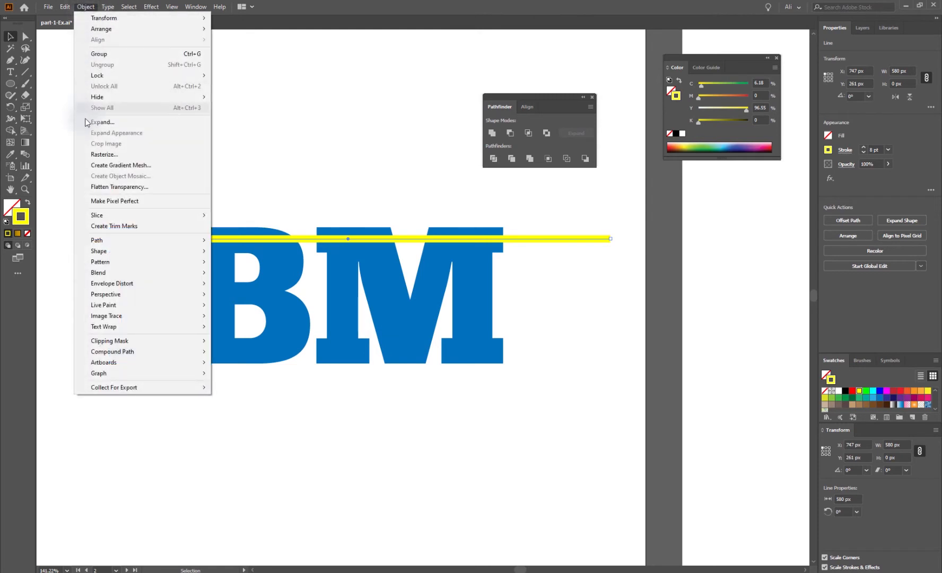
left_click(103, 122)
left_click(210, 344)
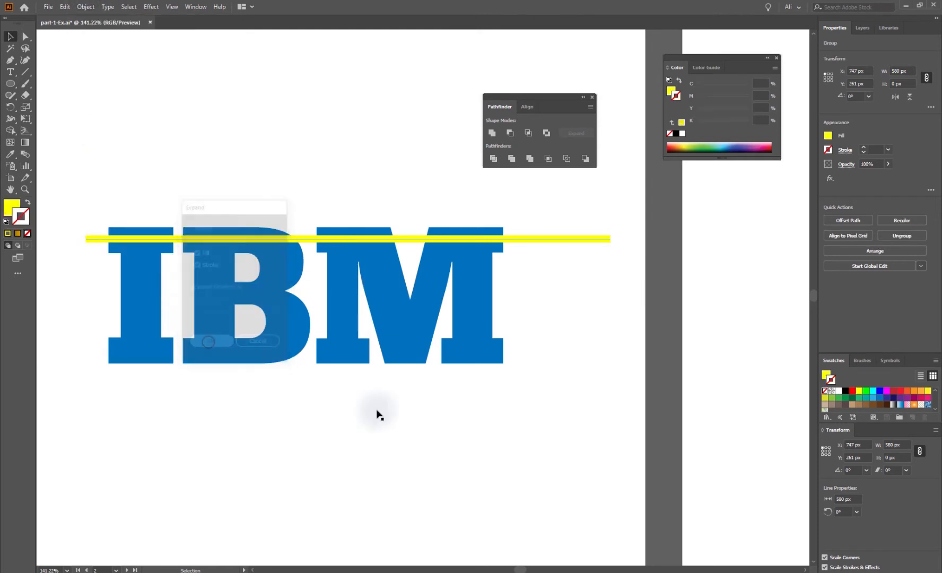
left_click(586, 379)
Lengthen the yellow bar to about 599 px and move it up close to the letters' top edge.
left_click(593, 244)
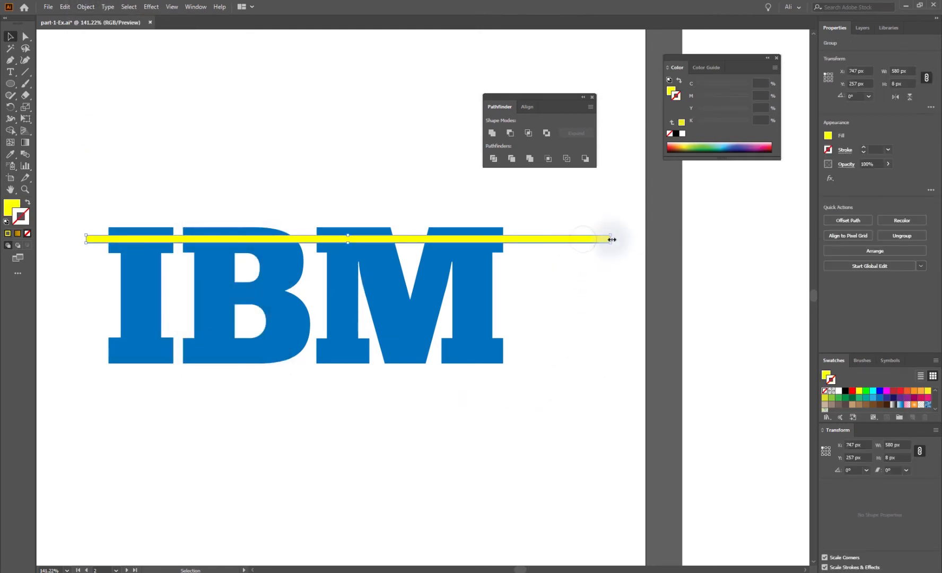
left_click_drag(628, 238, 629, 239)
left_click_drag(208, 241, 208, 234)
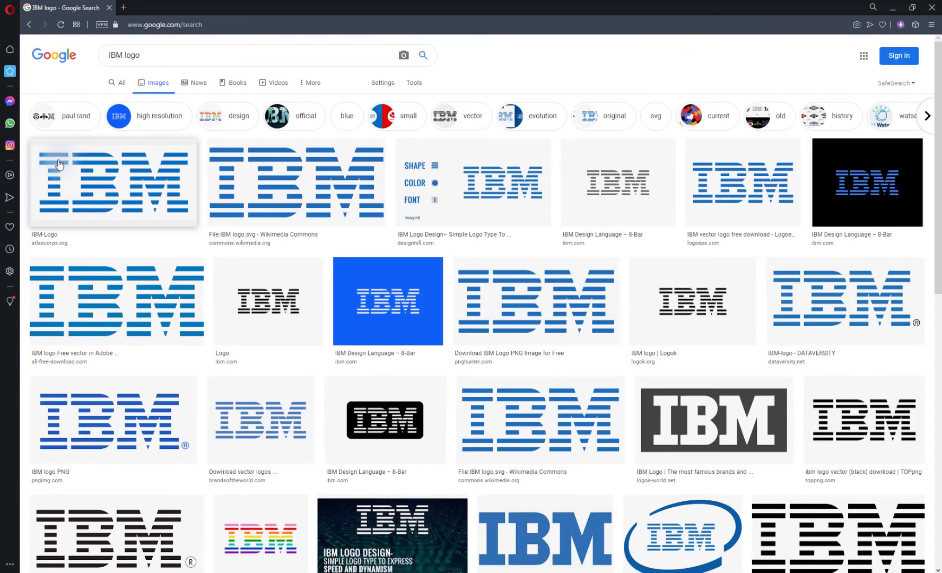
Examine an enlarged blue IBM logo in the Opera image results to study its stripes, and return to Illustrator.
left_click(101, 287)
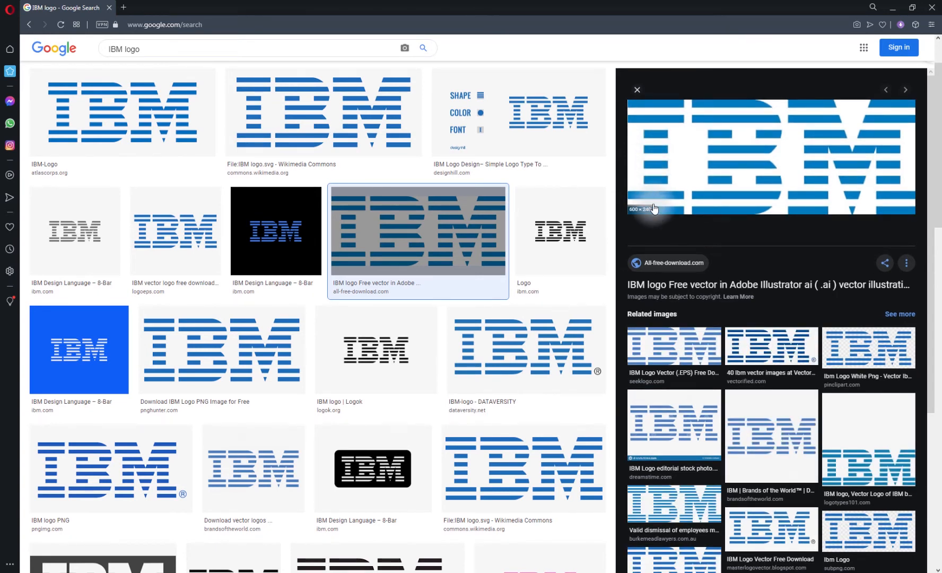
left_click(887, 11)
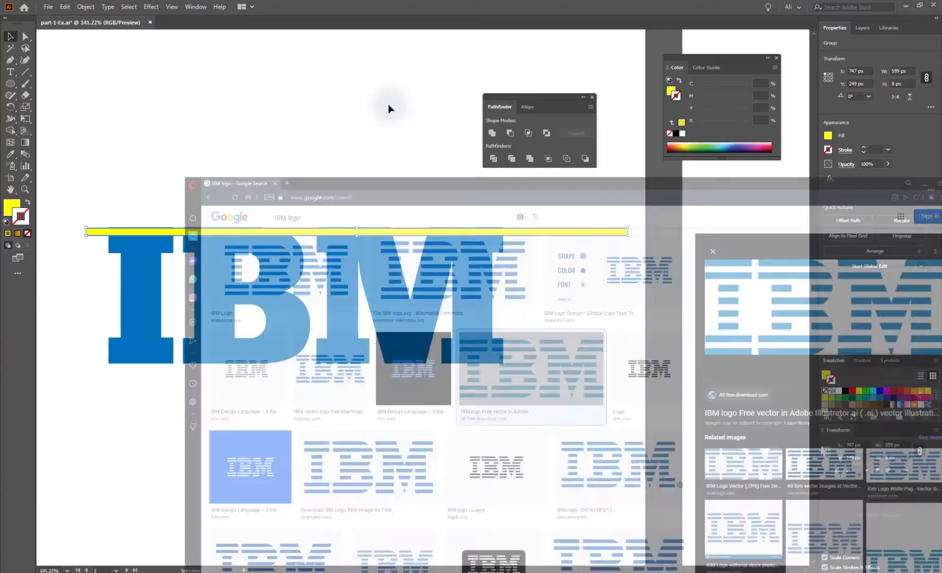
Turn off Snap to Pixel and align the yellow bar's upper edge with the top of the IBM letters.
left_click(178, 262)
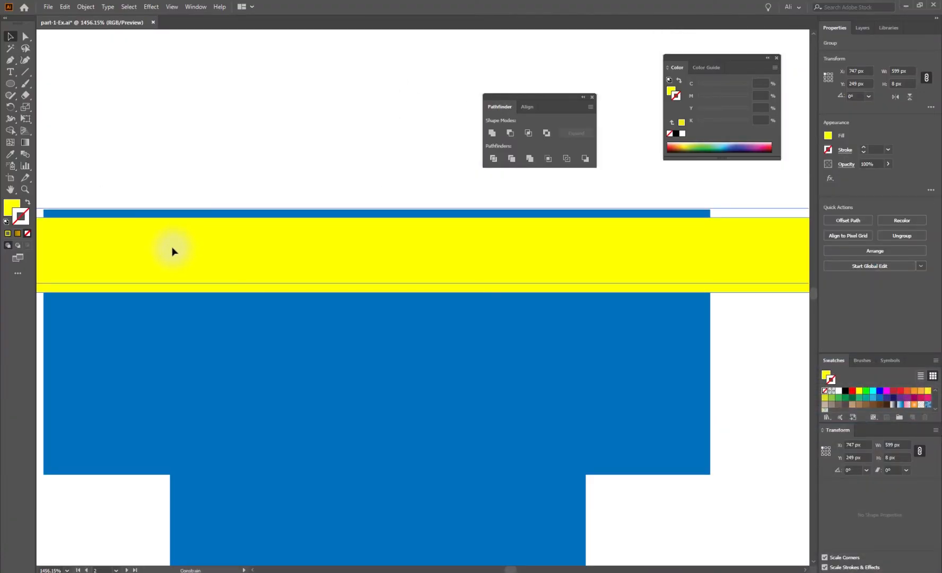
left_click_drag(170, 250, 169, 250)
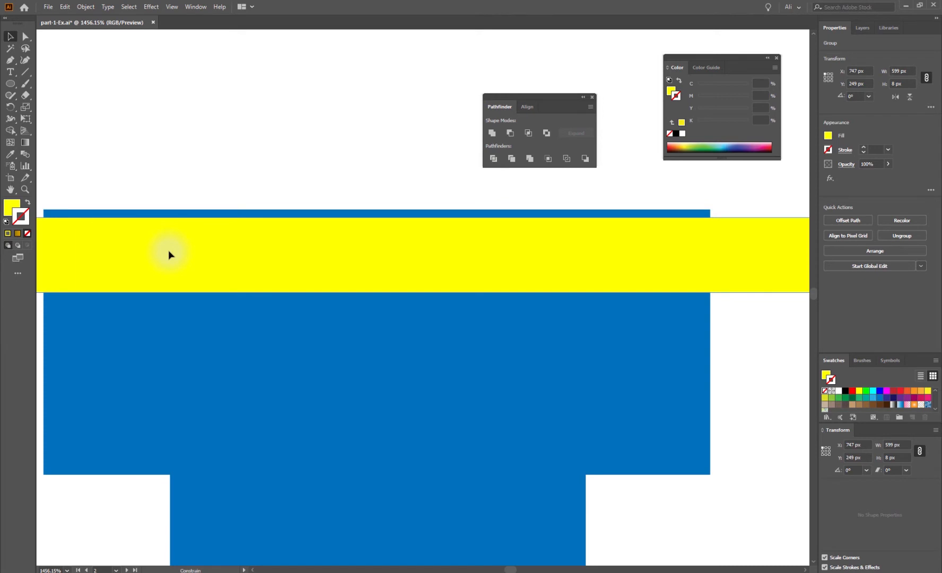
left_click(174, 9)
left_click(178, 393)
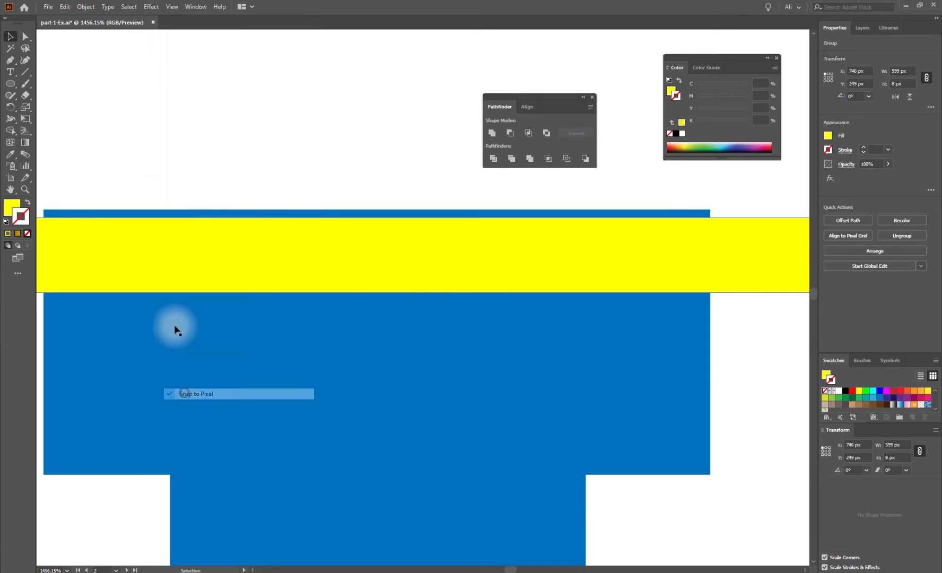
left_click_drag(153, 250, 185, 183)
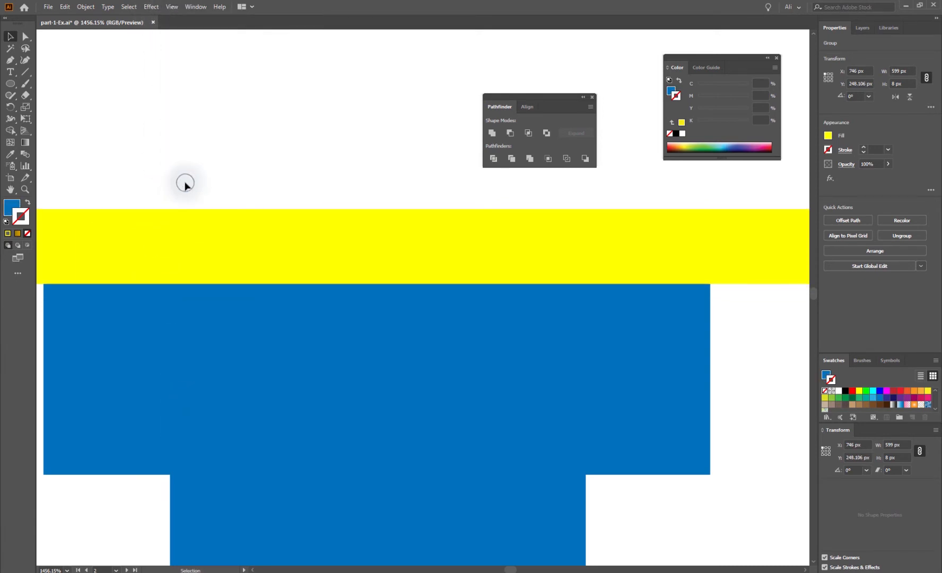
Duplicate the yellow bar downward repeatedly, edge to edge, until the stack over the IBM letters is about 115 px tall.
key("ctrl+minus")
key("ctrl+minus")
key("ctrl+minus")
key("ctrl+minus")
key("ctrl+minus")
key("ctrl+minus")
key("ctrl+minus")
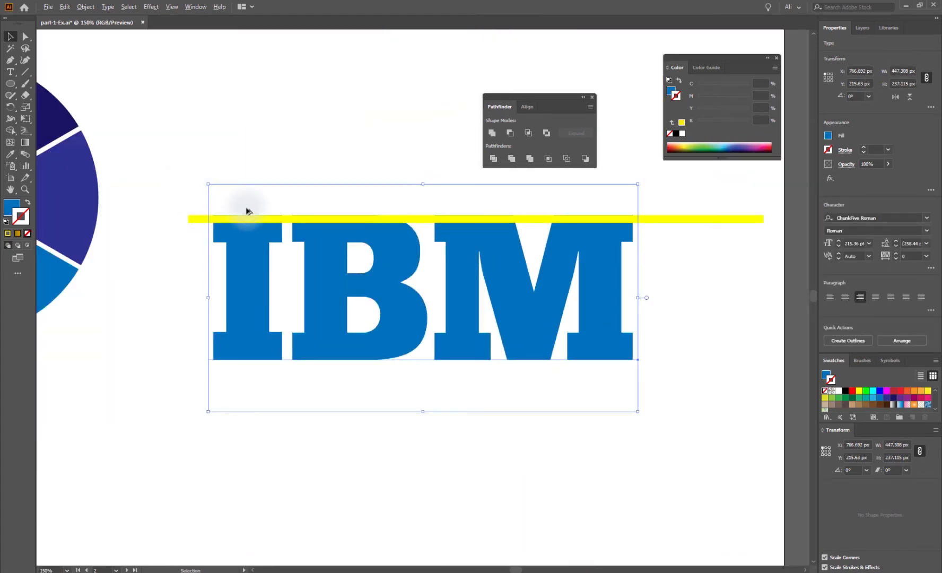
left_click(198, 219)
left_click_drag(199, 221, 200, 230)
key("ctrl+d")
key("ctrl+d")
key("ctrl+d")
key("ctrl+d")
key("ctrl+d")
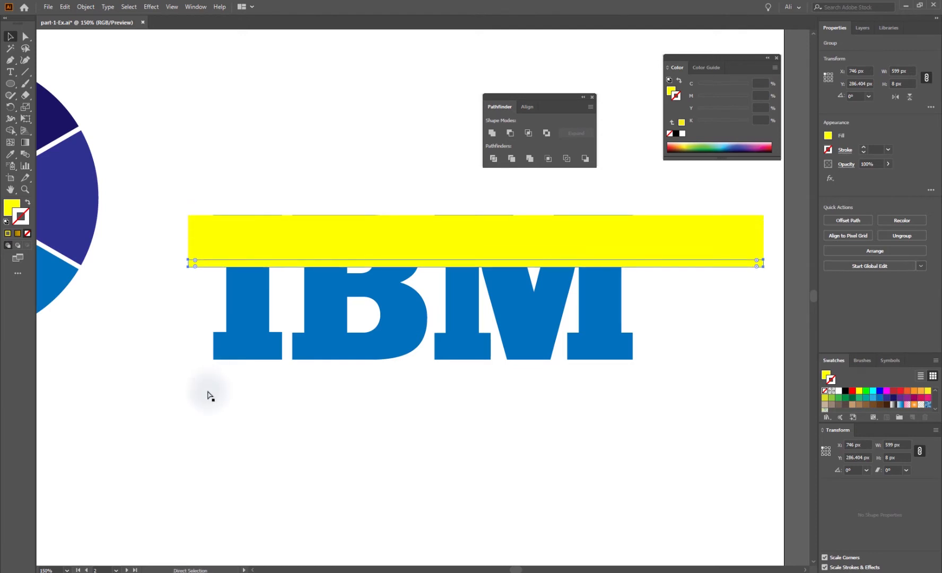
key("ctrl+d")
key("ctrl+d")
key("ctrl+d")
key("ctrl+d")
key("ctrl+d")
key("ctrl+d")
key("ctrl+d")
key("ctrl+d")
key("ctrl+d")
key("v")
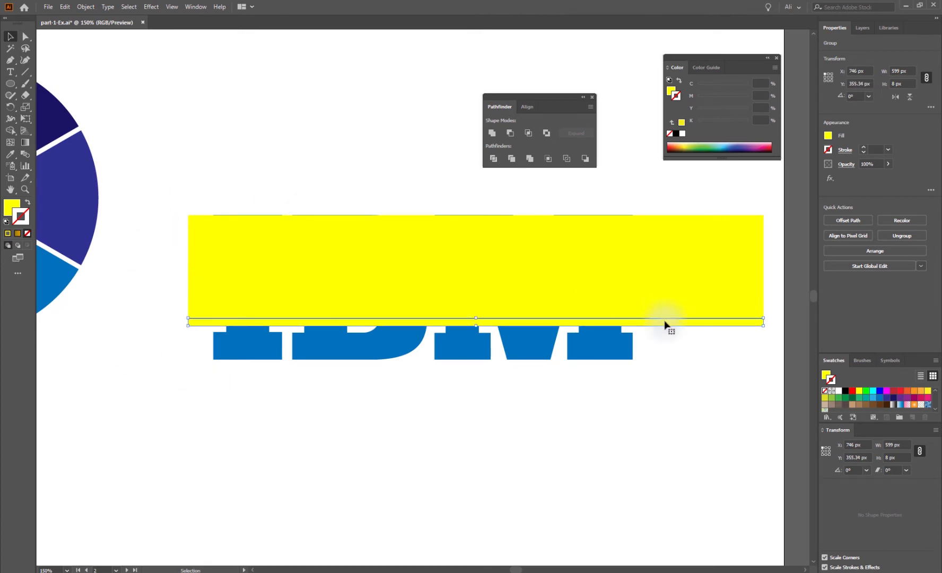
Select all the stacked yellow bars and stretch them down to the bottom of the IBM letters, to about 151 px tall.
scroll(665, 323, "right", 3)
left_click_drag(701, 181, 614, 368)
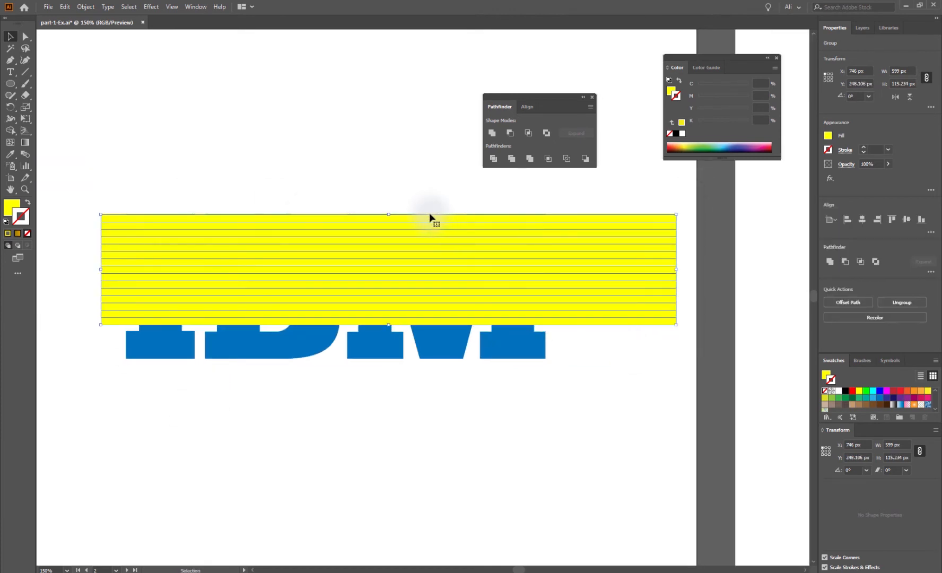
left_click_drag(389, 324, 402, 381)
key("ctrl+space")
left_click_drag(378, 194, 377, 220)
key("space")
left_click_drag(338, 101, 352, 348)
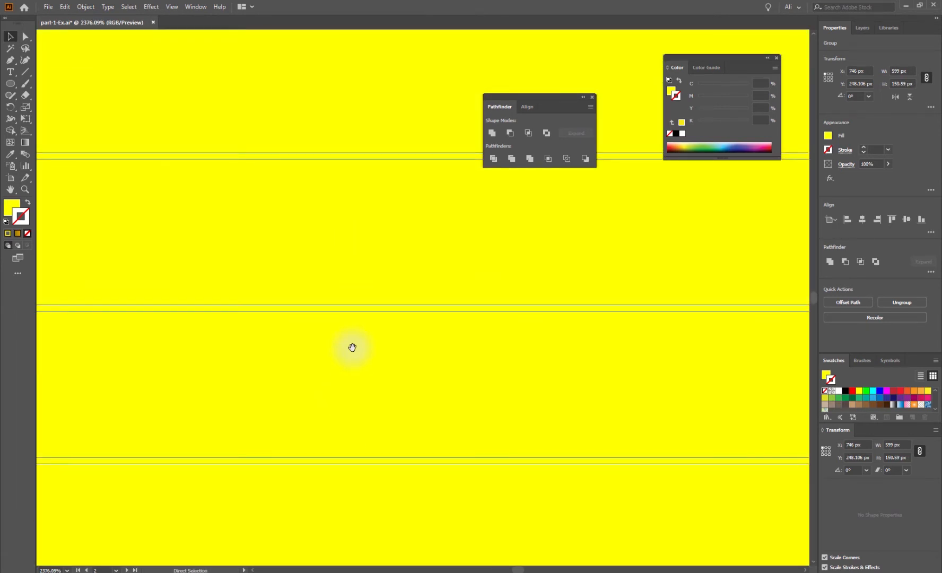
Distribute the yellow bars vertically with 0 px spacing, using the topmost bar as the key object.
key("ctrl+0")
key("ctrl+minus")
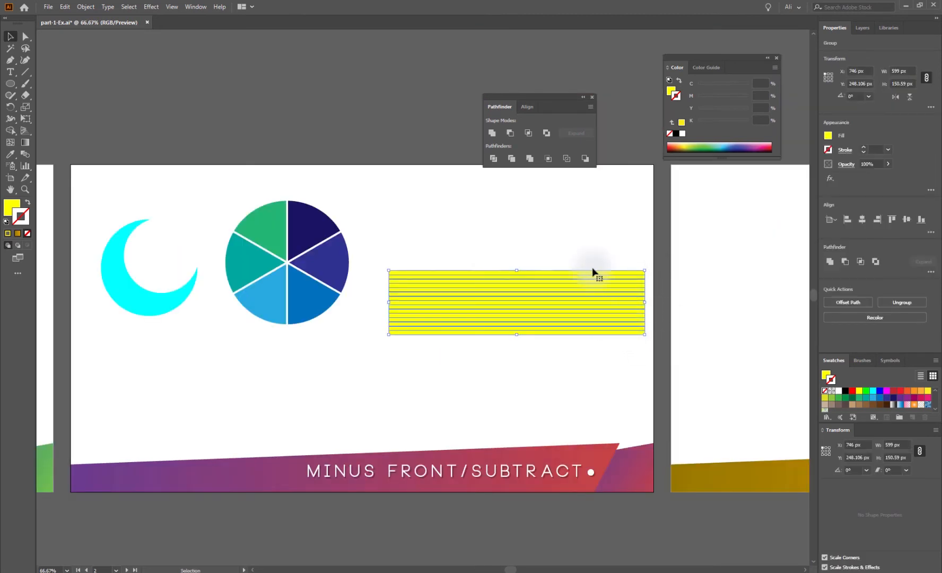
left_click(526, 107)
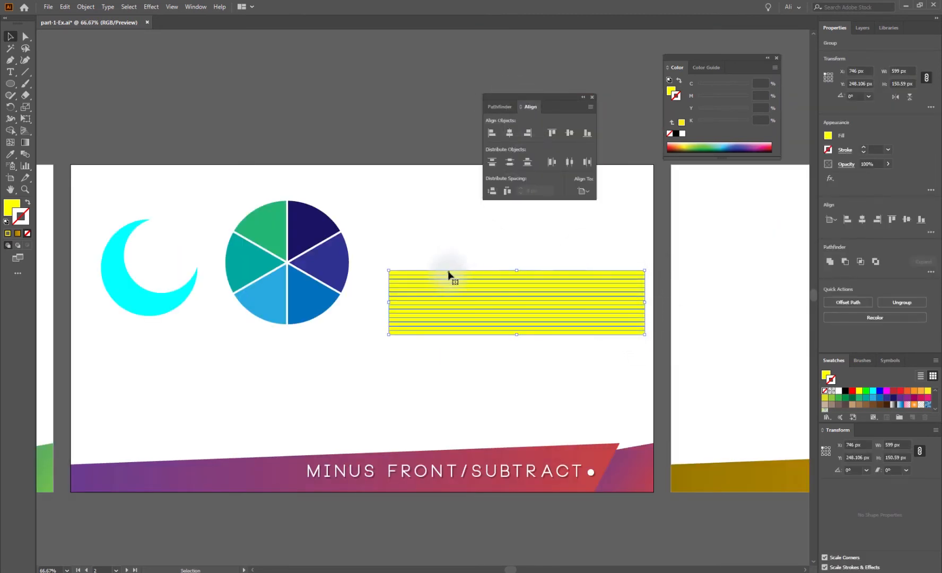
left_click(448, 273)
left_click(537, 191)
left_click(492, 191)
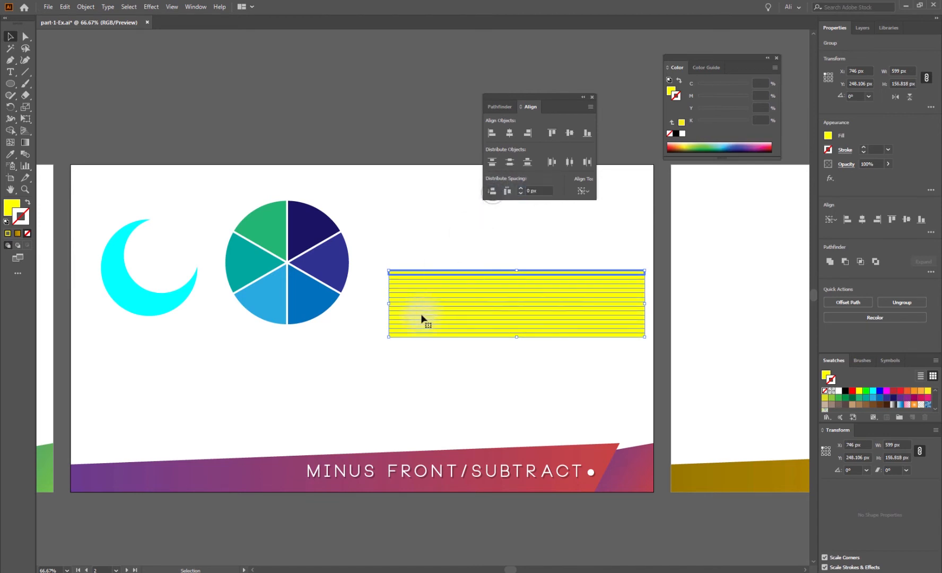
Switch to outline view and scale the bar stack to about 150 px tall, close to the letters' bottom edge.
key("a")
left_click(572, 380)
key("ctrl+y")
key("ctrl+space")
left_click_drag(412, 228, 675, 387)
left_click_drag(633, 370, 580, 388)
left_click_drag(675, 218, 569, 441)
mouse_move(284, 428)
left_mouse_down()
mouse_move(285, 418)
mouse_move(296, 443)
left_mouse_up()
key("ctrl+space")
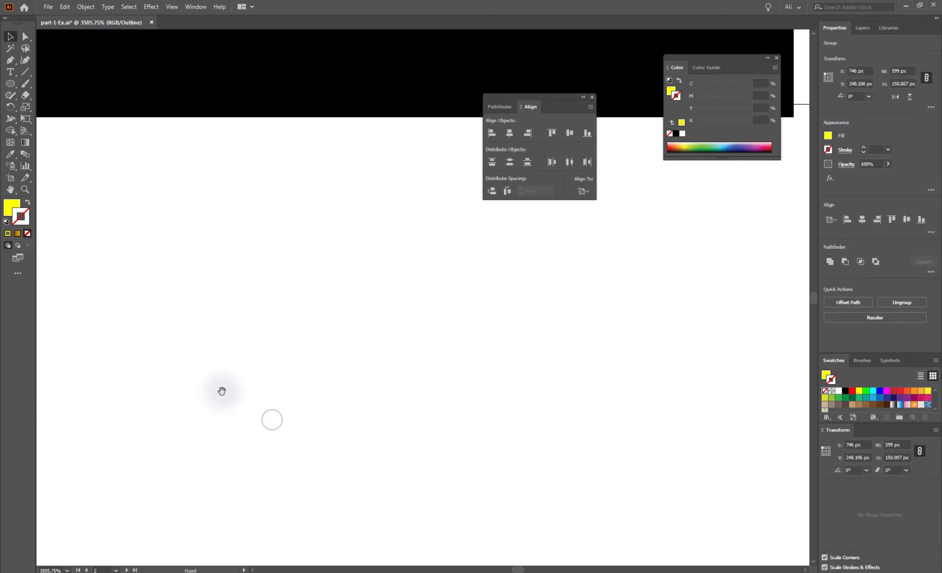
left_click_drag(226, 286, 577, 435)
left_click_drag(258, 358, 484, 400)
left_click_drag(564, 368, 334, 387)
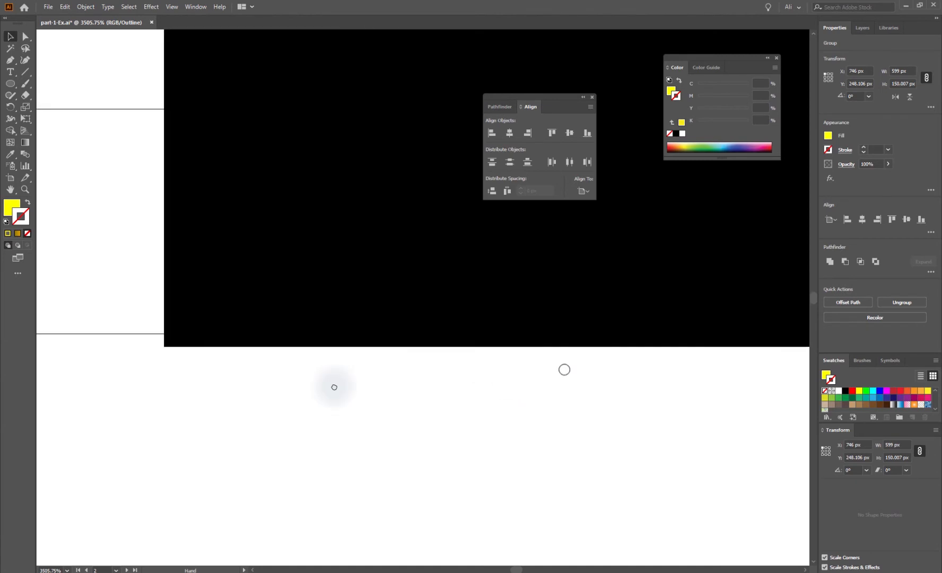
Fit the stack's lower edge to the bottom of the IBM letters and return to the normal preview.
key("ctrl+minus")
key("ctrl+minus")
key("ctrl+minus")
key("ctrl+minus")
key("ctrl+minus")
key("ctrl+minus")
key("ctrl+minus")
key("ctrl+minus")
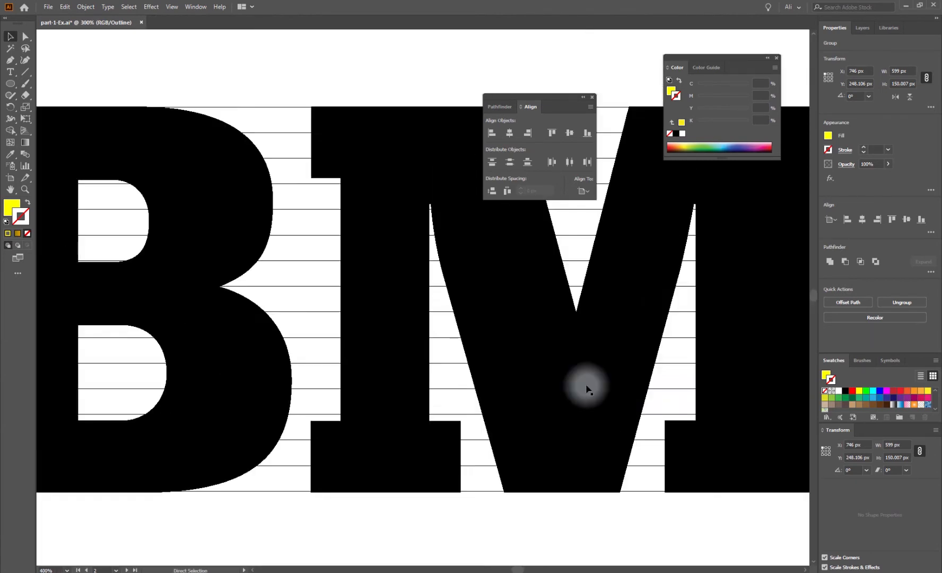
key("ctrl+minus")
left_click_drag(425, 442, 427, 443)
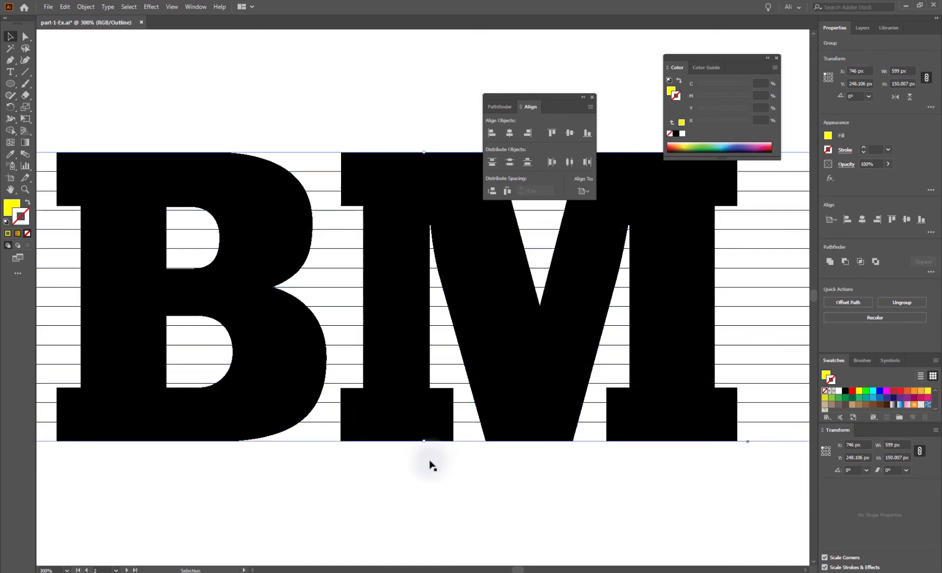
left_click(464, 494)
key("ctrl+0")
key("ctrl+y")
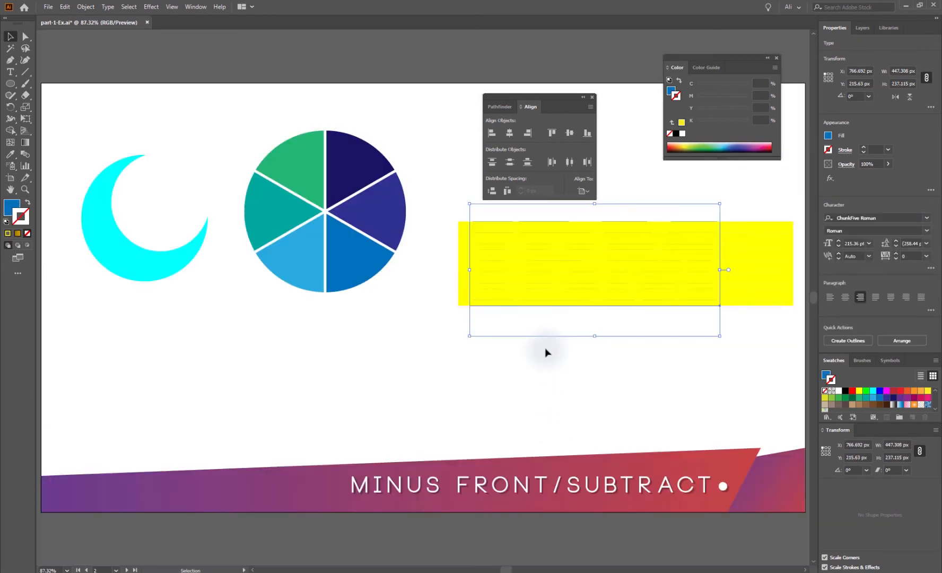
Delete every second yellow bar, starting with the topmost and ending with the lowest, leaving seven evenly spaced stripes over the letters.
left_click(602, 326)
left_click_drag(671, 378, 469, 402)
left_click_drag(277, 213, 446, 403)
left_click_drag(442, 389, 593, 490)
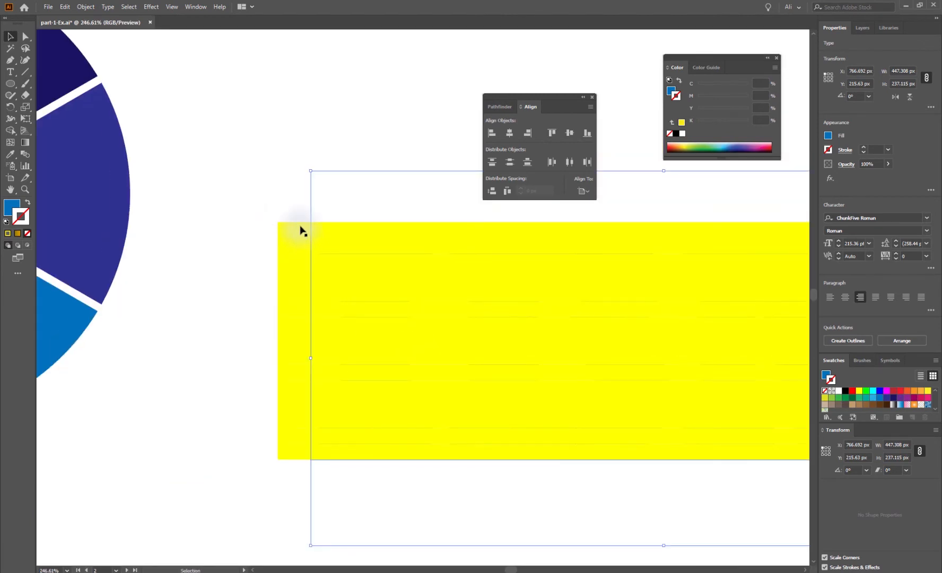
left_click(300, 227)
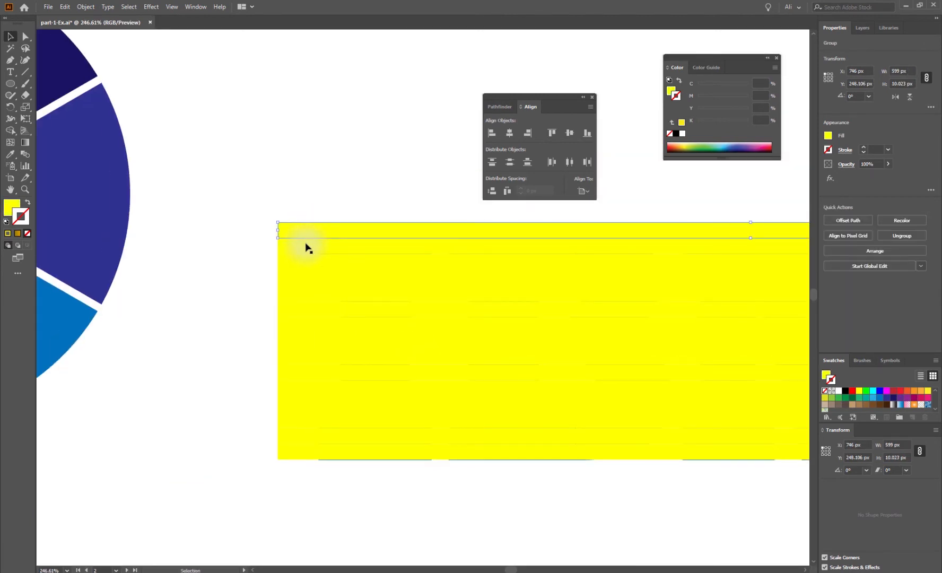
key("Delete")
left_click(299, 262)
key("Delete")
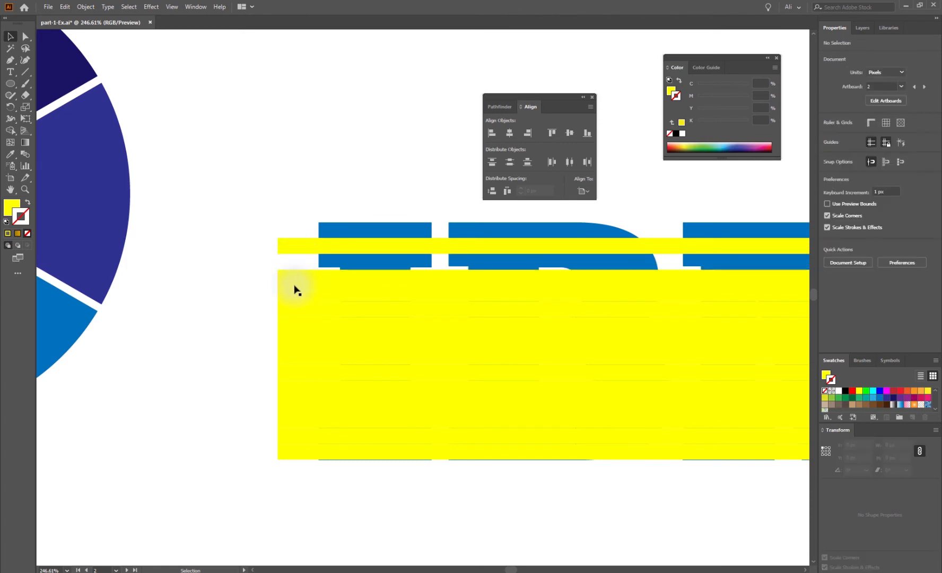
left_click(296, 289)
key("Delete")
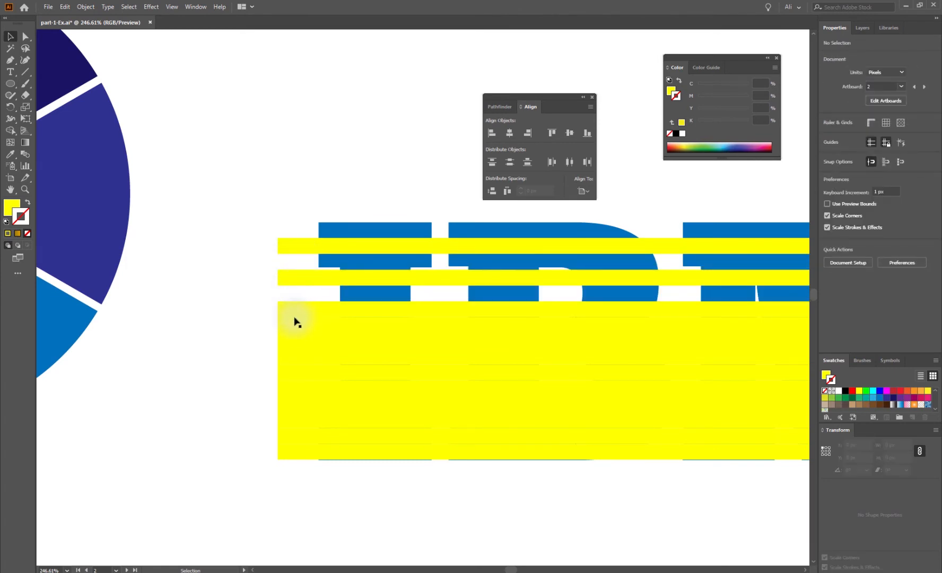
left_click(295, 322)
key("Delete")
left_click(296, 354)
key("Delete")
left_click(295, 389)
key("Delete")
left_click(289, 419)
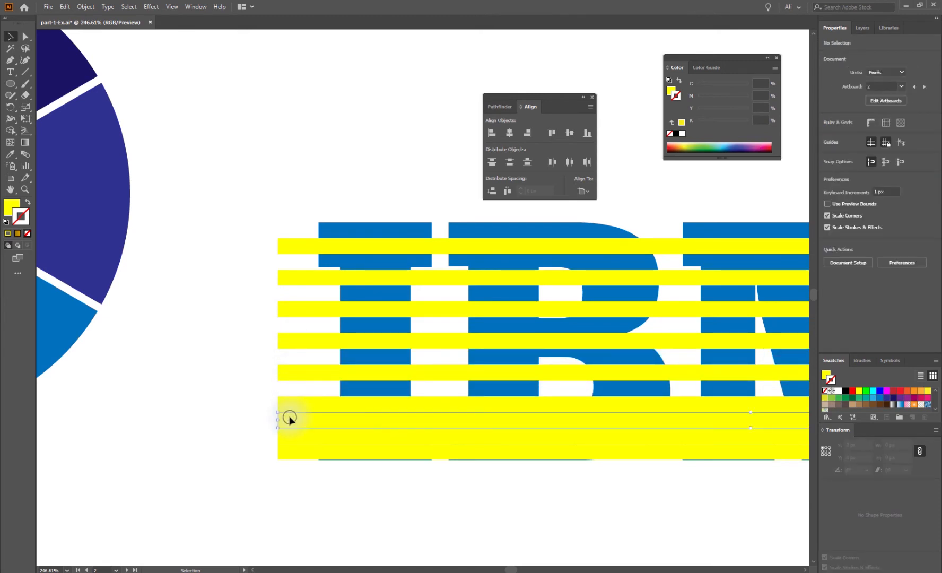
key("Delete")
left_click(287, 457)
key("Delete")
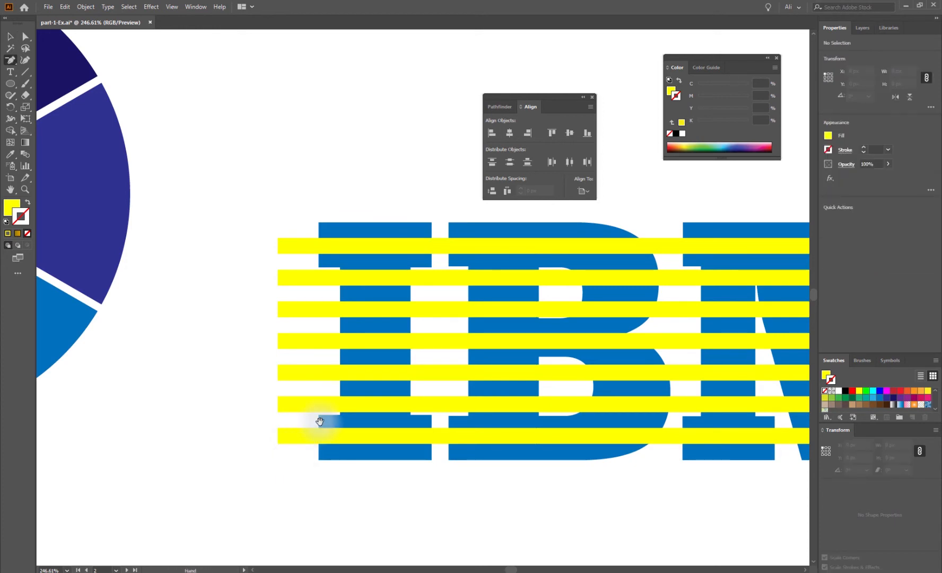
Select the seven remaining yellow bars across the IBM text and group them.
left_click_drag(636, 492, 347, 488)
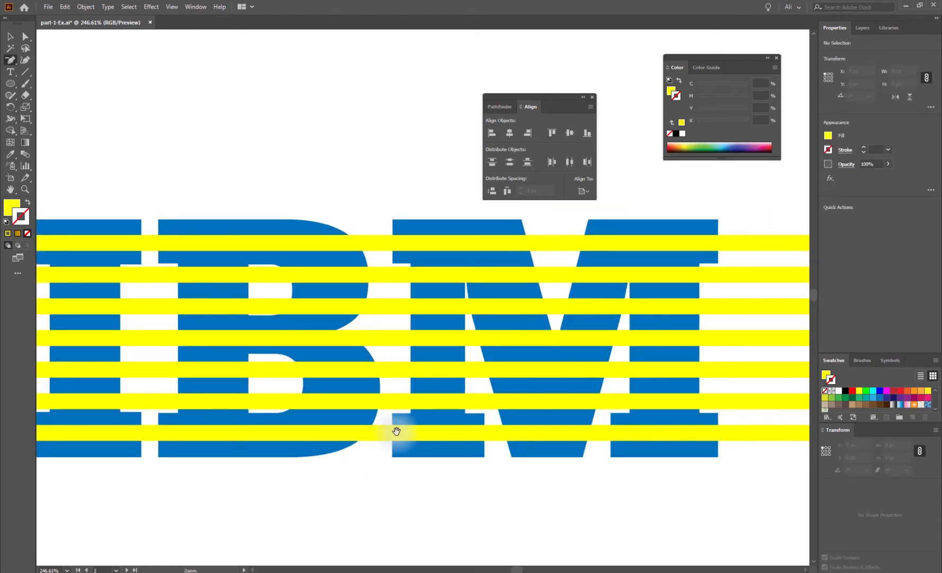
key("ctrl+minus")
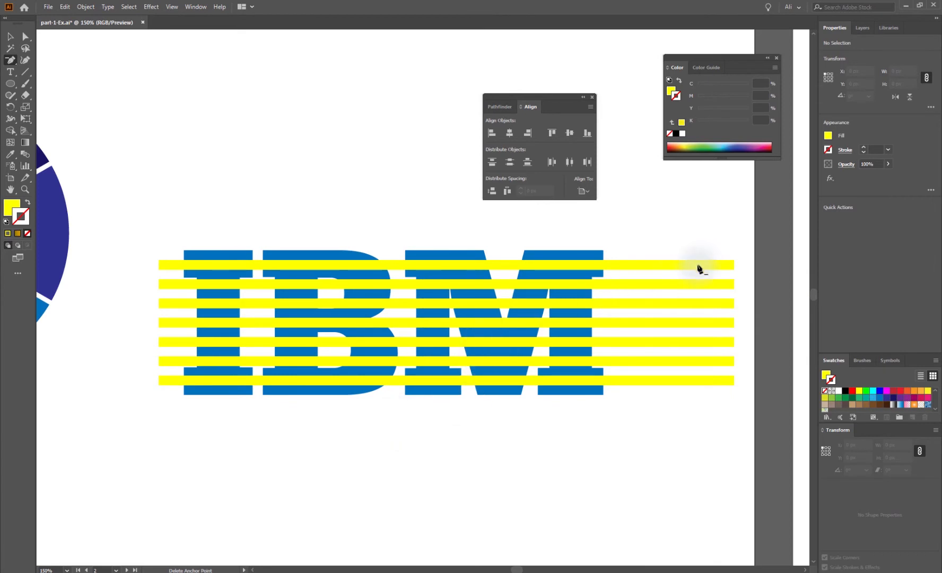
left_click(747, 253)
left_click(552, 305)
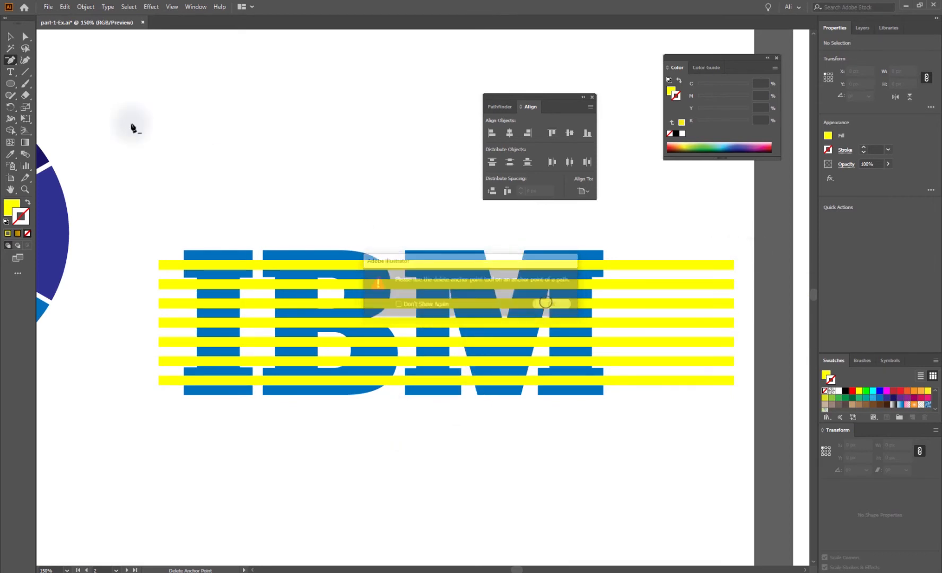
left_click(10, 36)
left_click(691, 342)
left_click_drag(648, 322, 488, 229)
key("ctrl+z")
left_click_drag(744, 241, 694, 362)
right_click(695, 361)
left_click(719, 434)
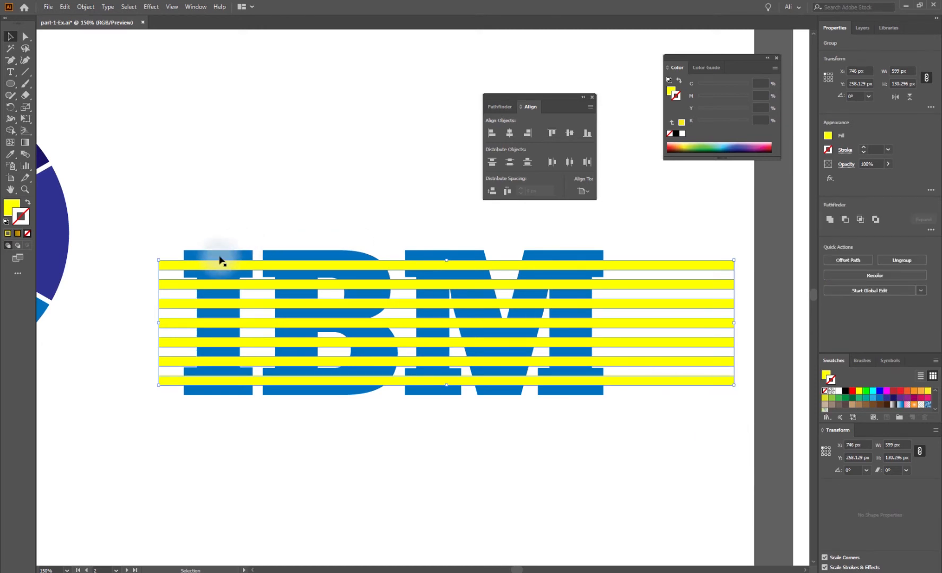
Try to subtract the grouped yellow bars from the live IBM text with Minus Front, and undo the attempt.
left_click_drag(245, 258, 547, 243)
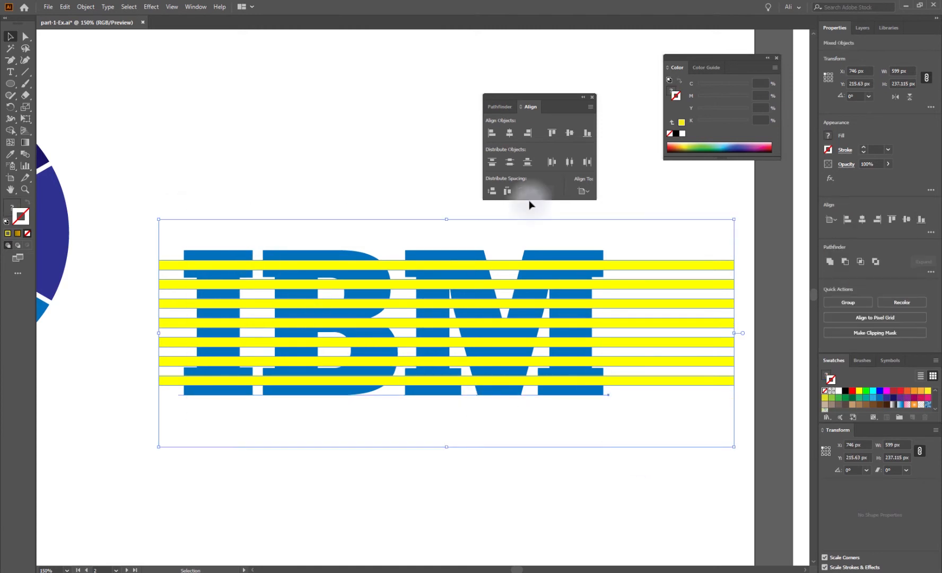
left_click(507, 108)
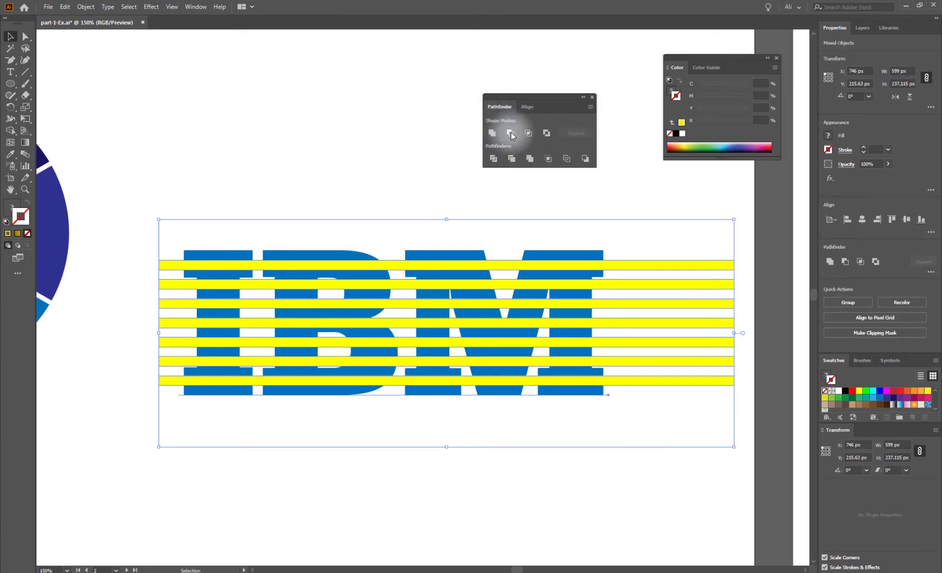
left_click(510, 133)
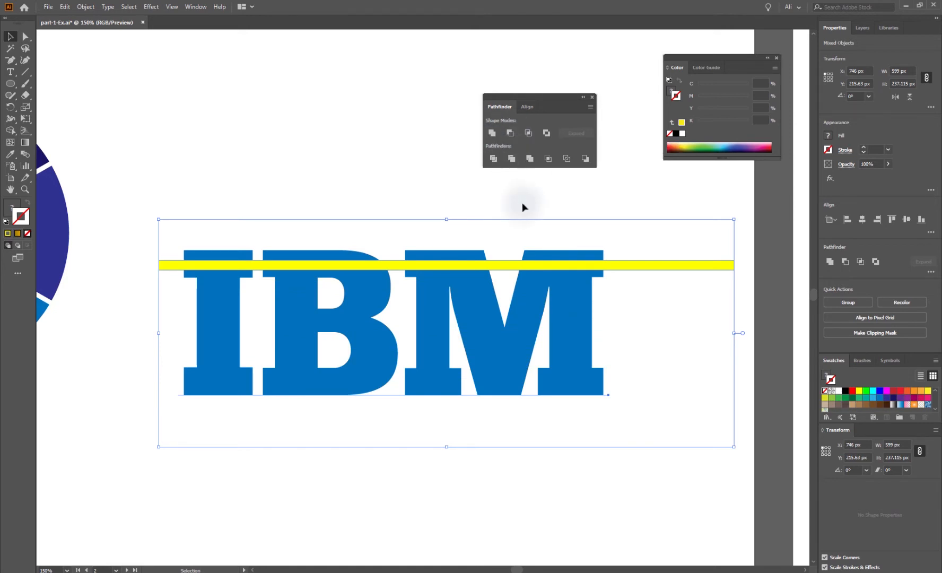
key("ctrl+z")
left_click(292, 183)
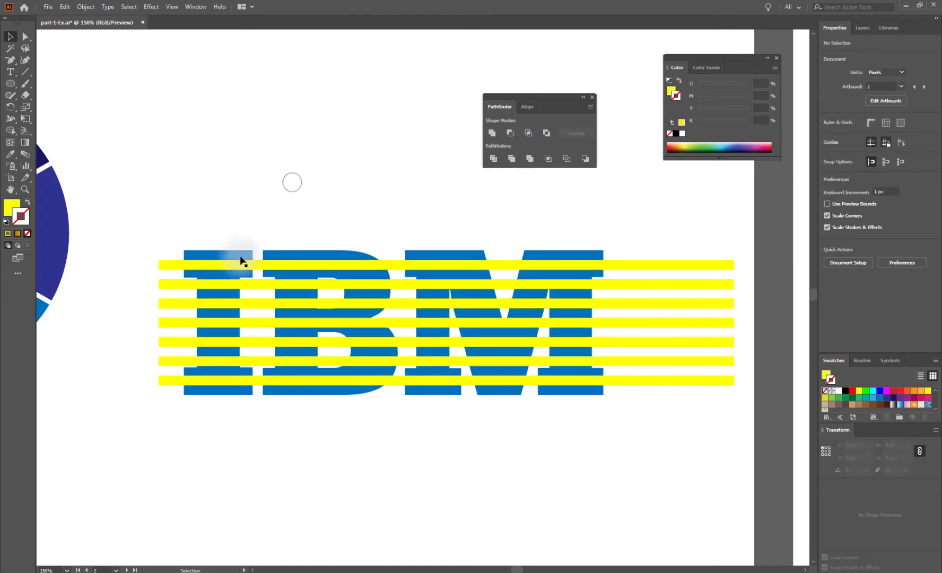
Convert the blue IBM text to outlines.
left_click(244, 257)
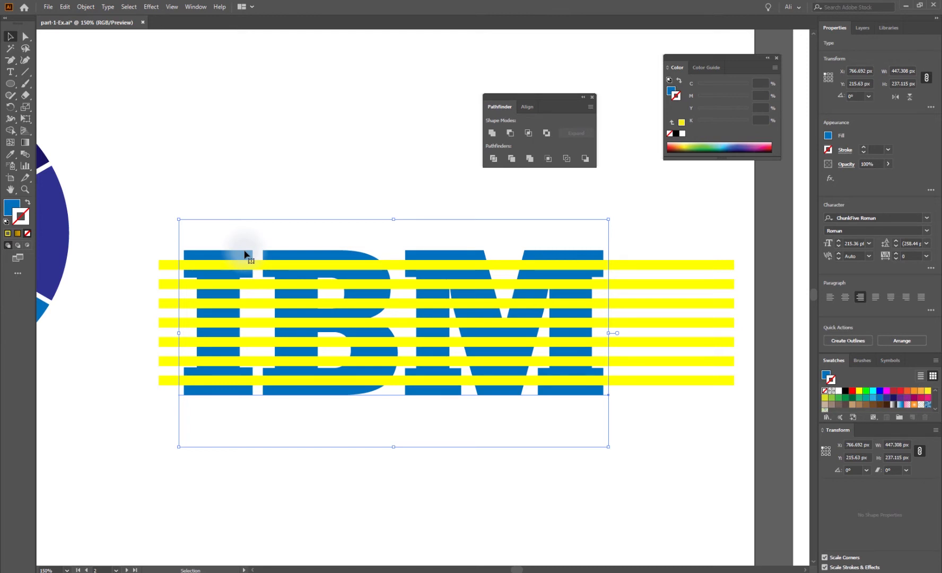
left_click(218, 192)
left_click(217, 252)
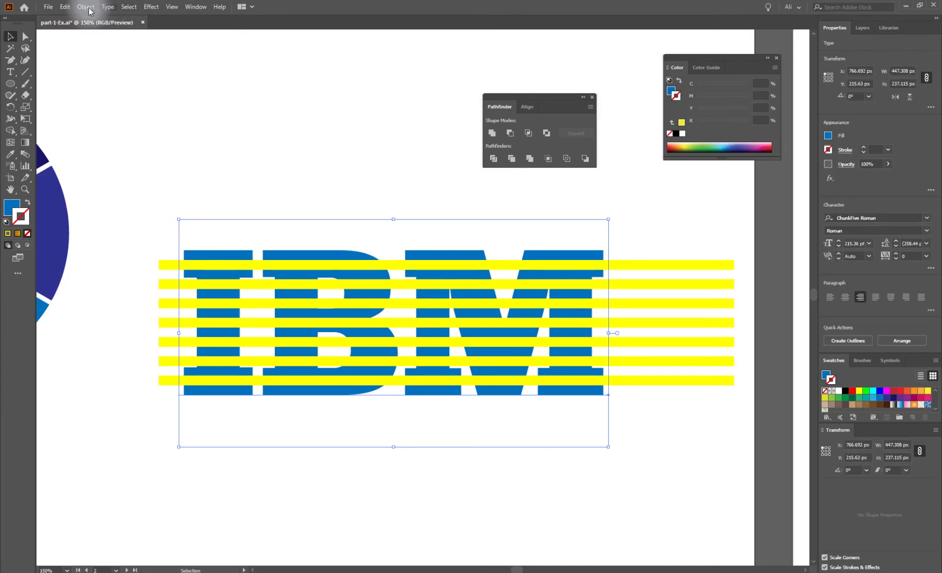
left_click(106, 6)
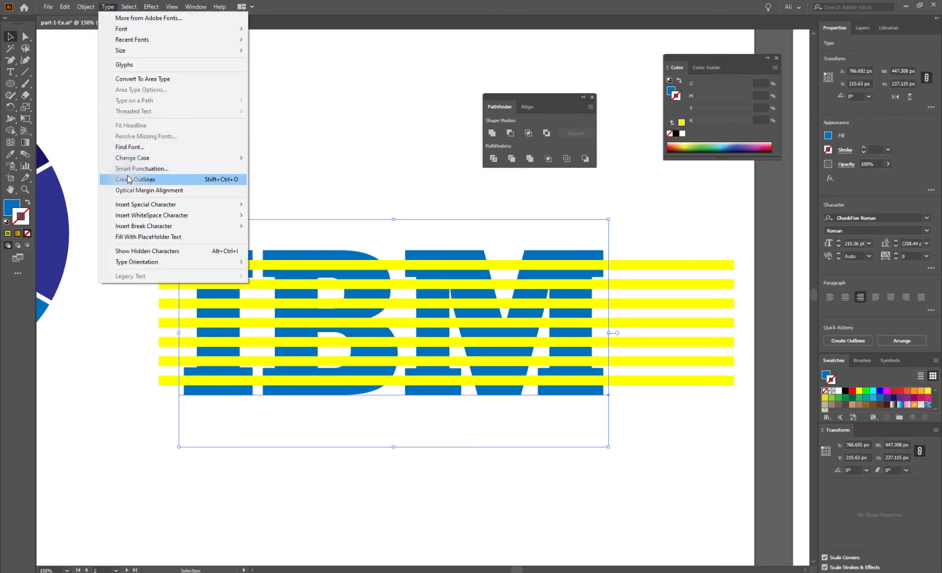
right_click(312, 254)
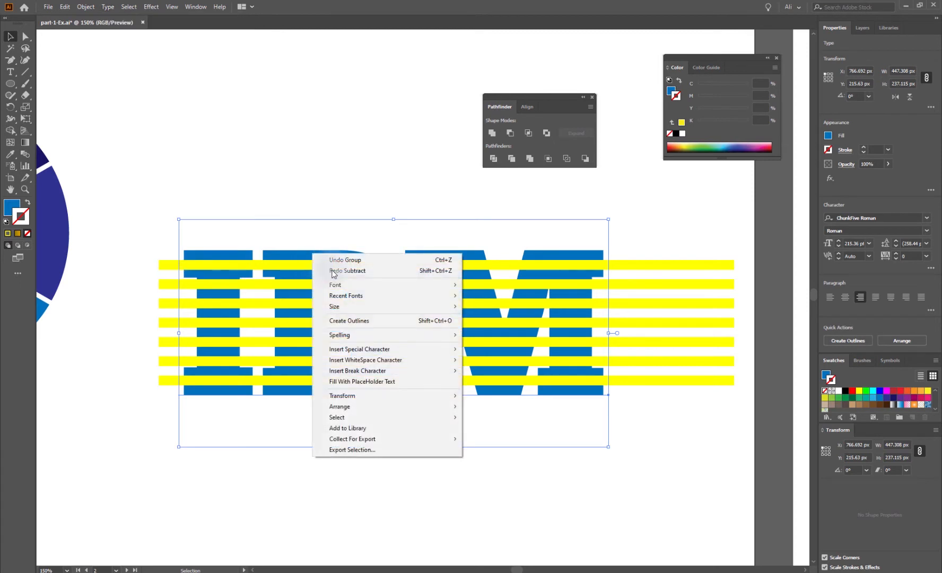
left_click(363, 321)
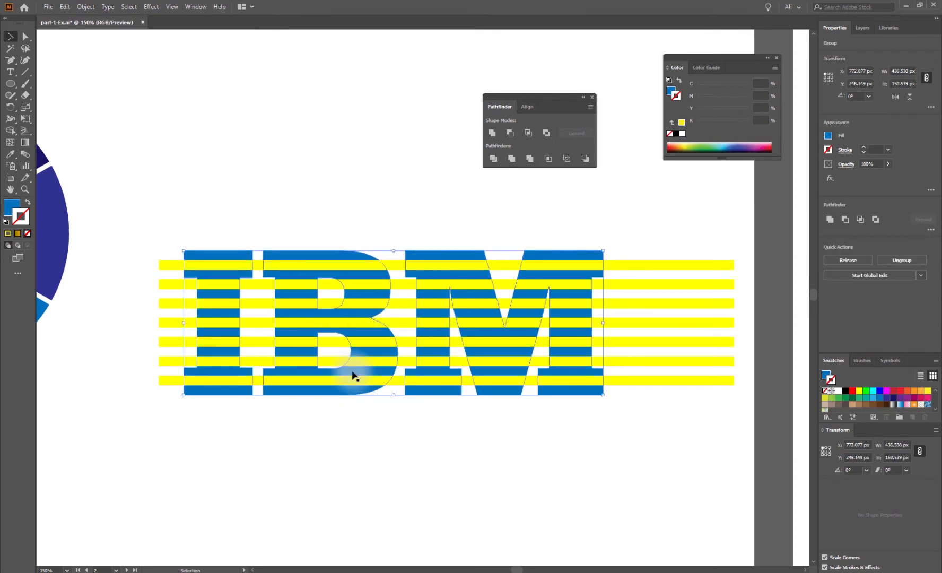
Try Minus Front on the yellow bars and the grouped letter outlines, and undo the attempt.
left_click_drag(144, 210, 780, 472)
left_click(510, 133)
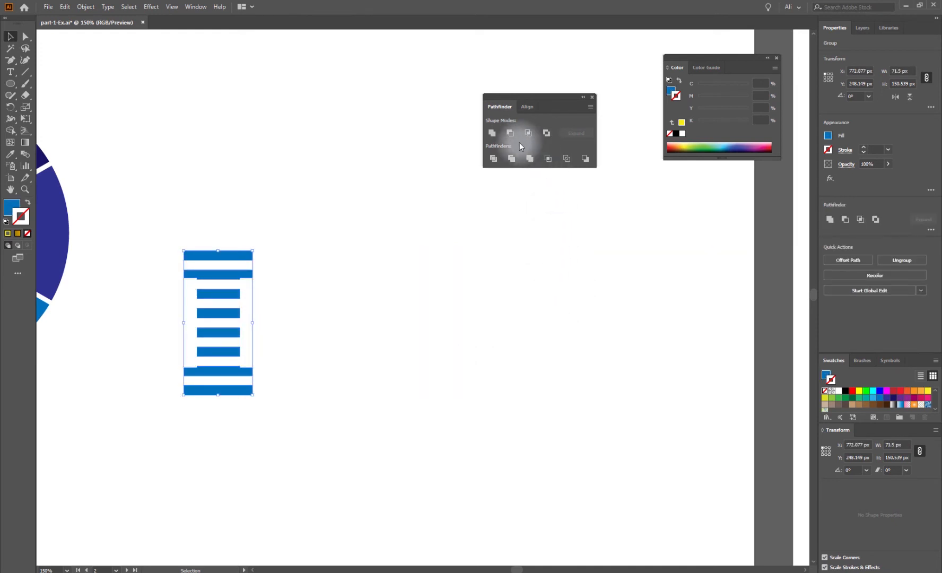
left_click(401, 245)
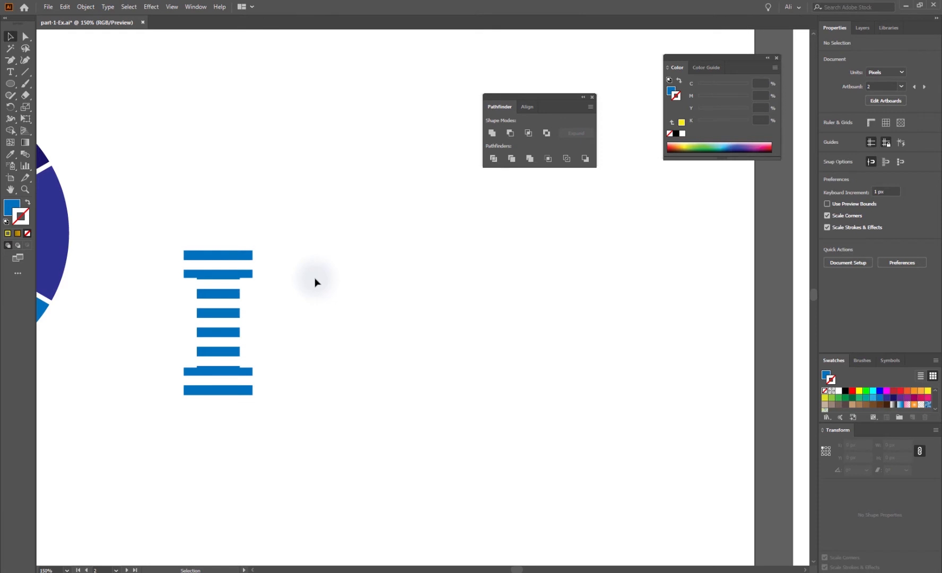
left_click(249, 255)
left_click(304, 165)
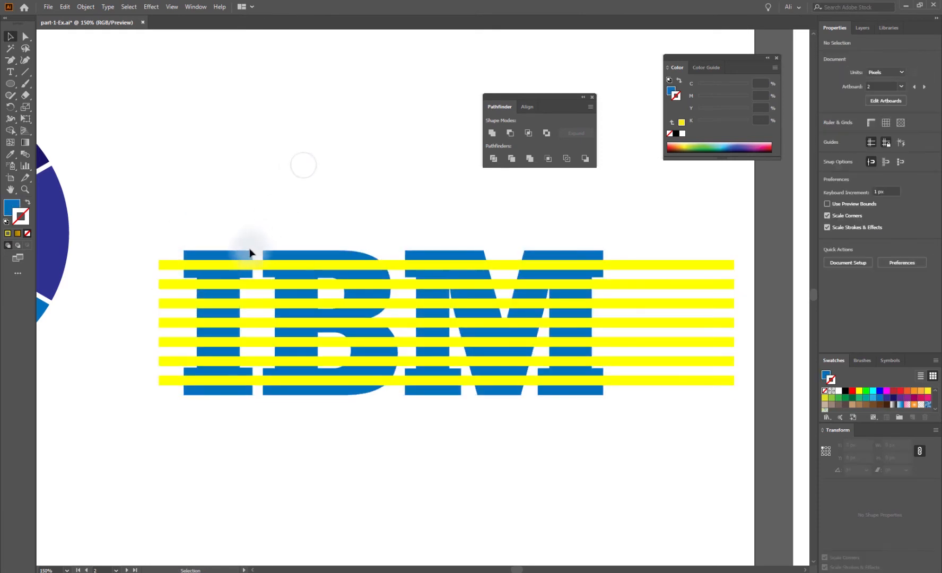
Select the group of outlined IBM letters beneath the yellow bars.
left_click(249, 252)
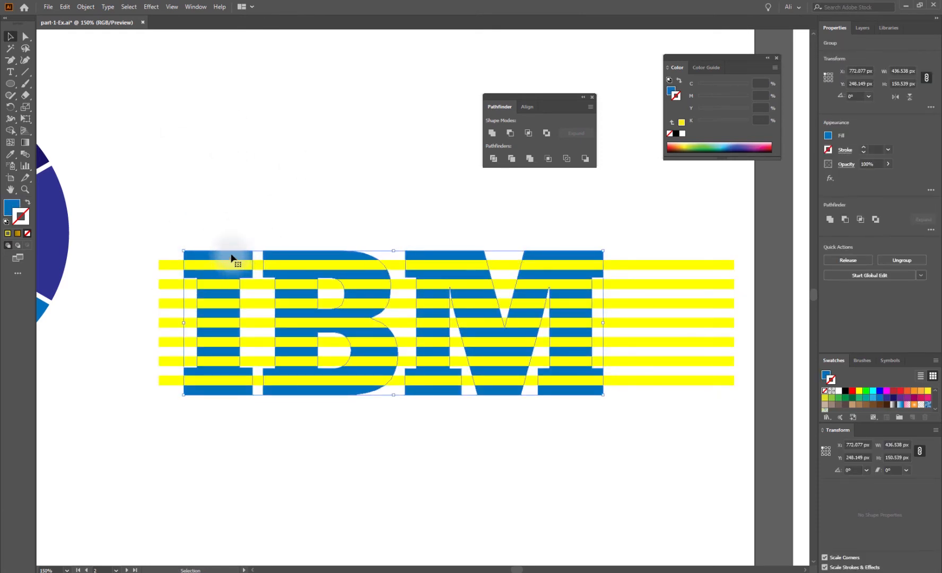
Ungroup the blue IBM lettering so each letter becomes a separate object.
right_click(231, 254)
left_click(260, 336)
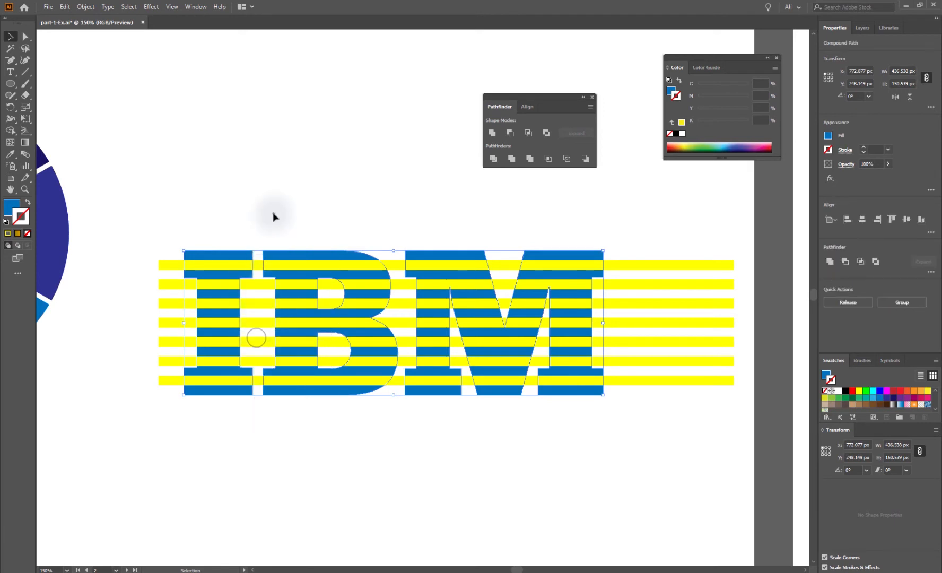
left_click(273, 214)
Try moving the letter I out of the lettering and undo the moves.
left_click_drag(233, 257, 275, 212)
left_click_drag(384, 234, 373, 219)
key("ctrl+z")
key("ctrl+z")
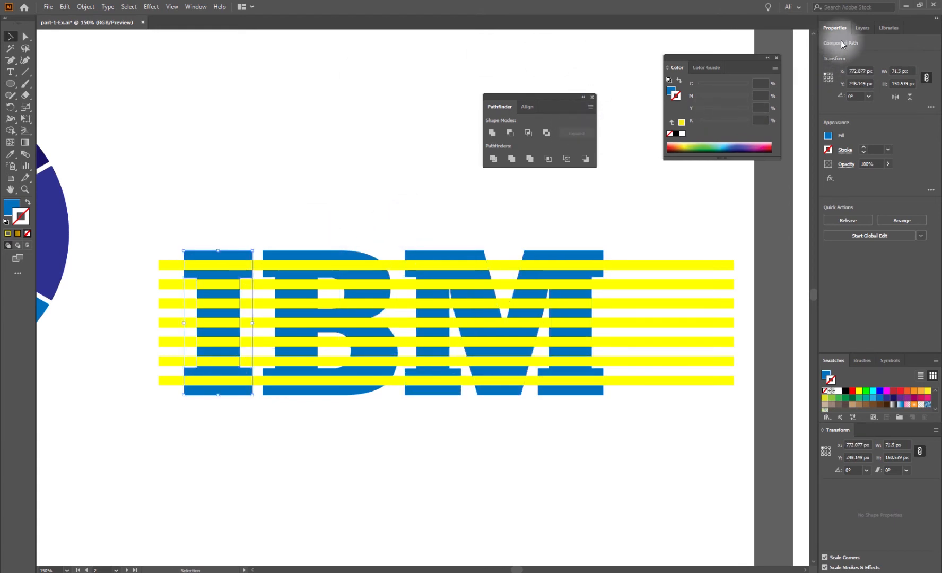
Expand Layer 1 and examine the separate entries for the letters I, B and M.
left_click(863, 28)
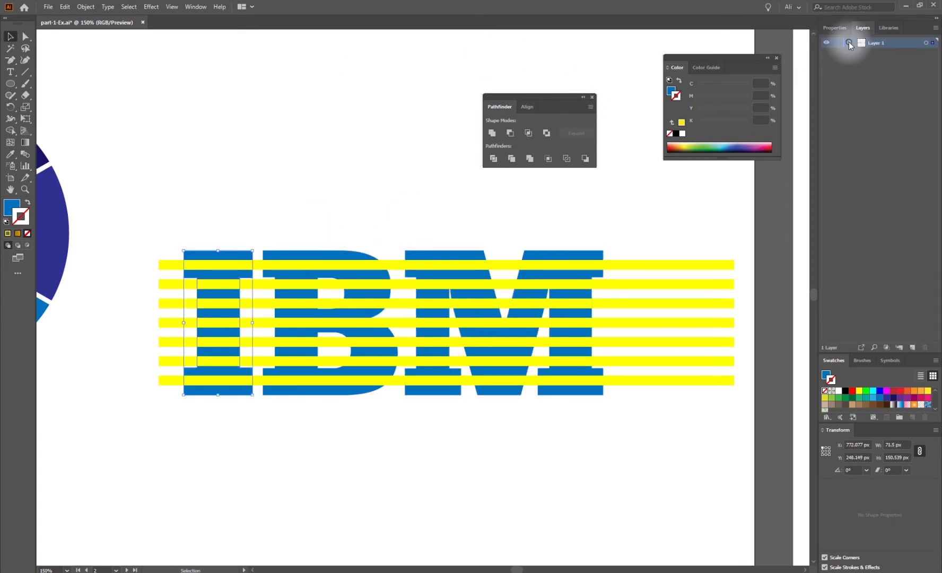
left_click(849, 43)
left_click(883, 74)
left_click(882, 84)
left_click(882, 74)
left_click(883, 65)
left_click(876, 86)
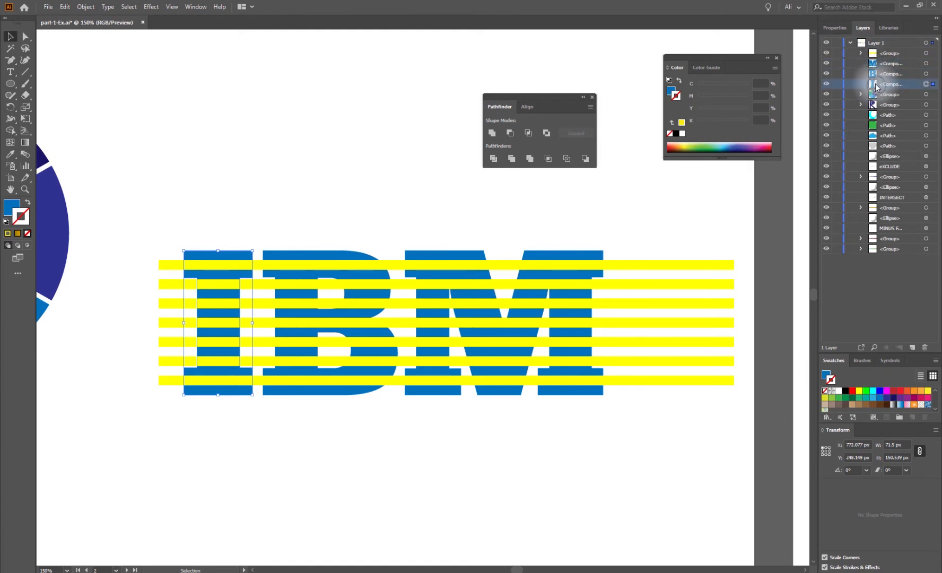
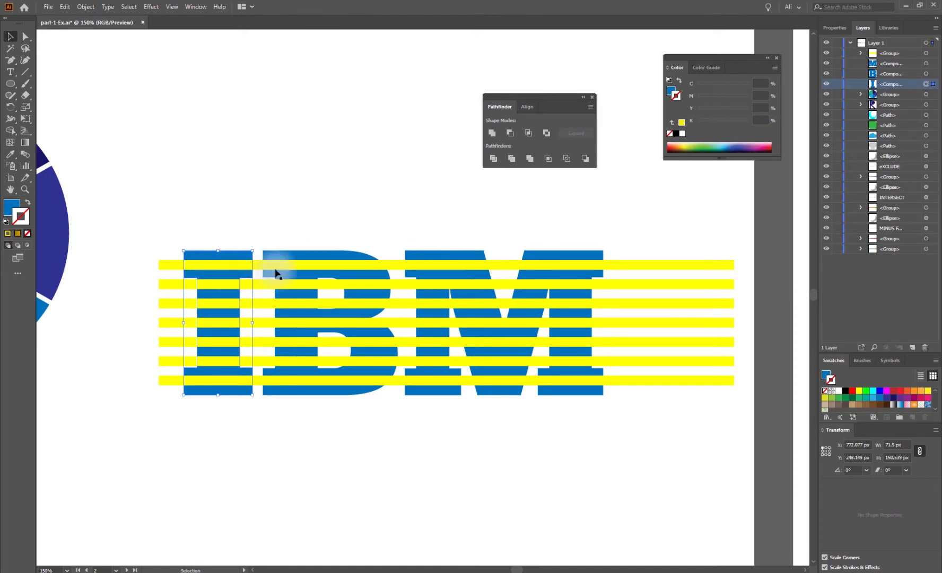
Try moving the I, B and M individually upward from the yellow stripes, and undo all three moves.
left_click(337, 188)
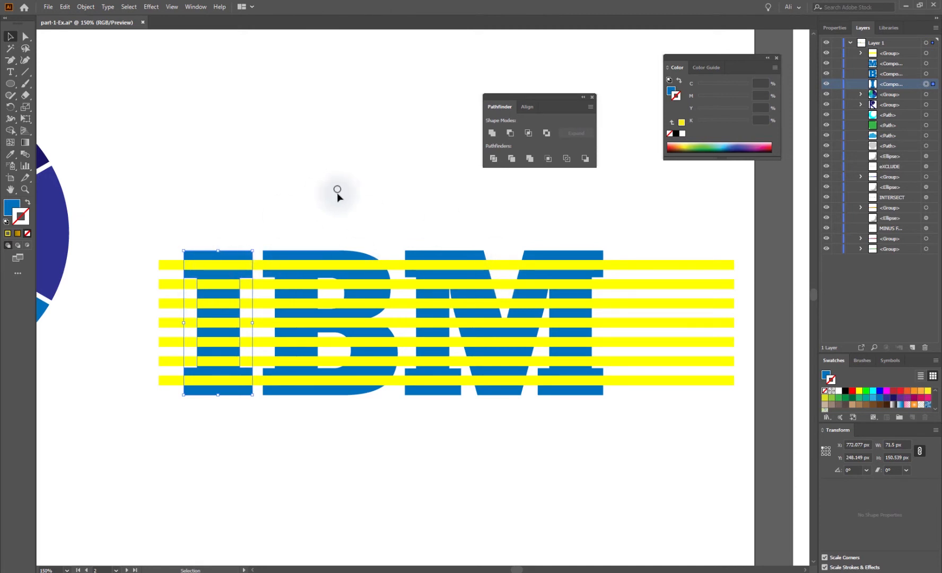
scroll(409, 300, "right", 2)
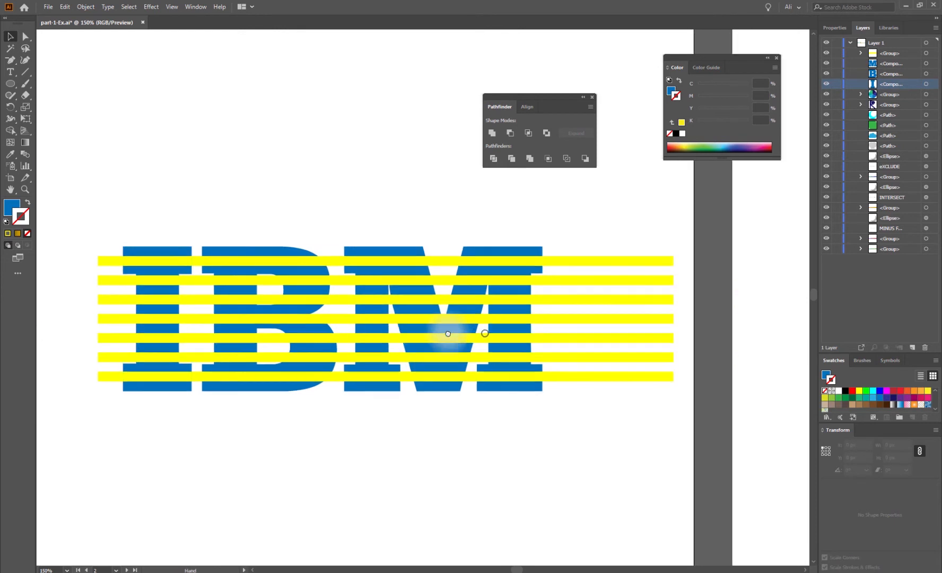
scroll(441, 326, "up", 1)
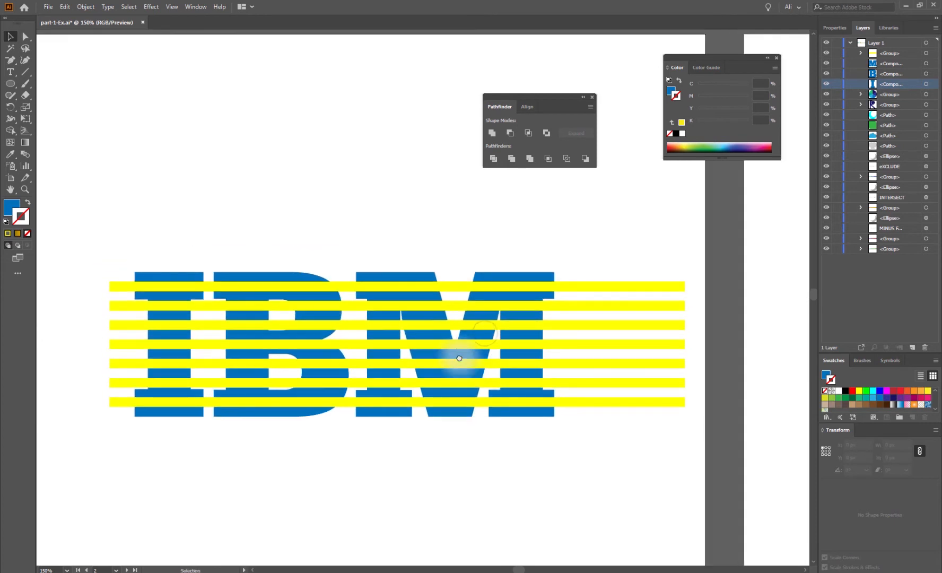
left_click(176, 249)
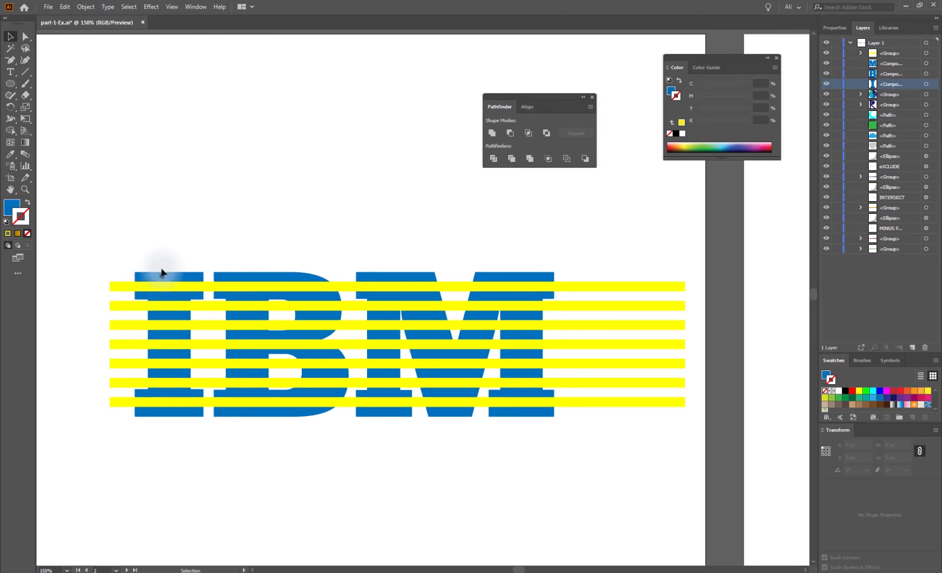
left_click_drag(162, 277, 158, 216)
left_click_drag(235, 273, 245, 225)
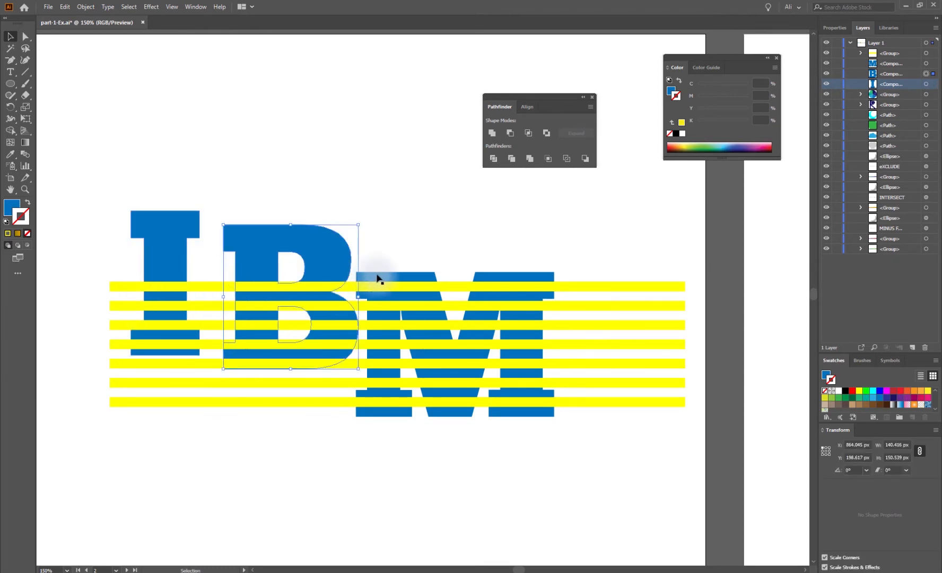
left_click_drag(378, 278, 400, 208)
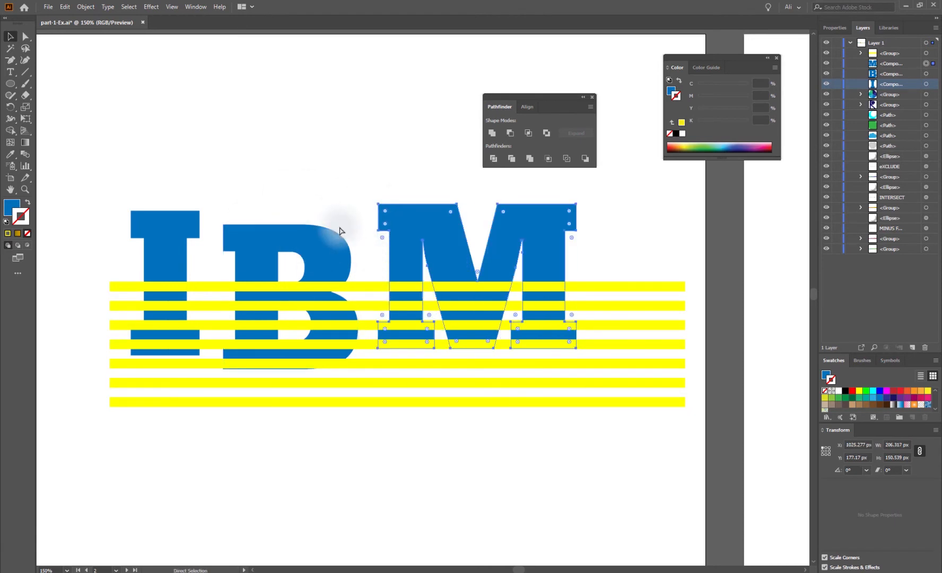
key("ctrl+z")
key("ctrl+z")
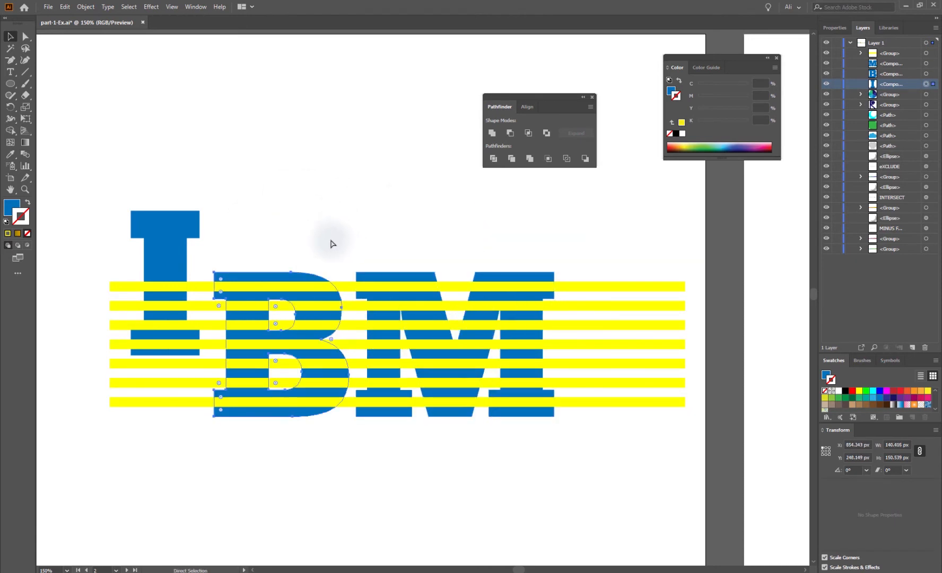
key("ctrl+z")
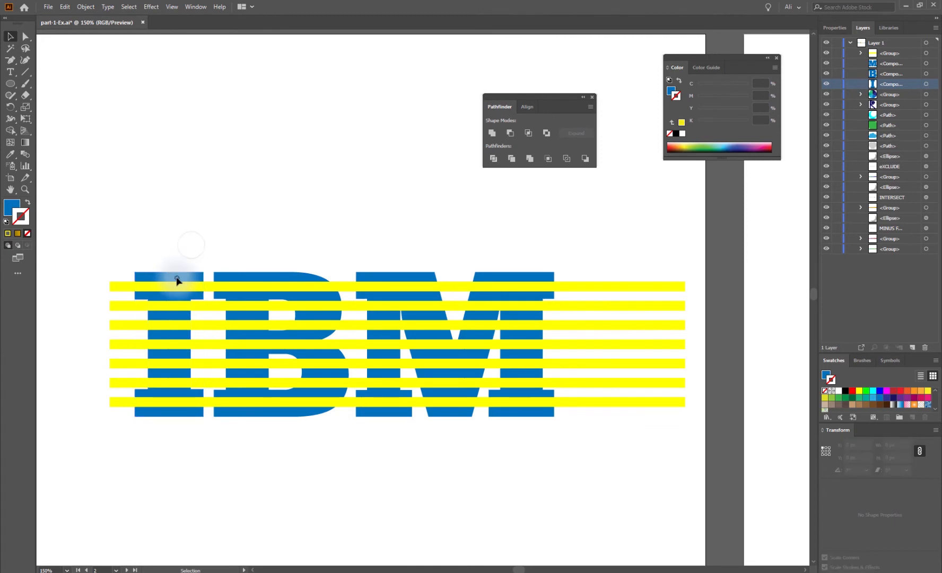
Copy the yellow stripe group and paste a duplicate in front of it.
left_click(118, 236)
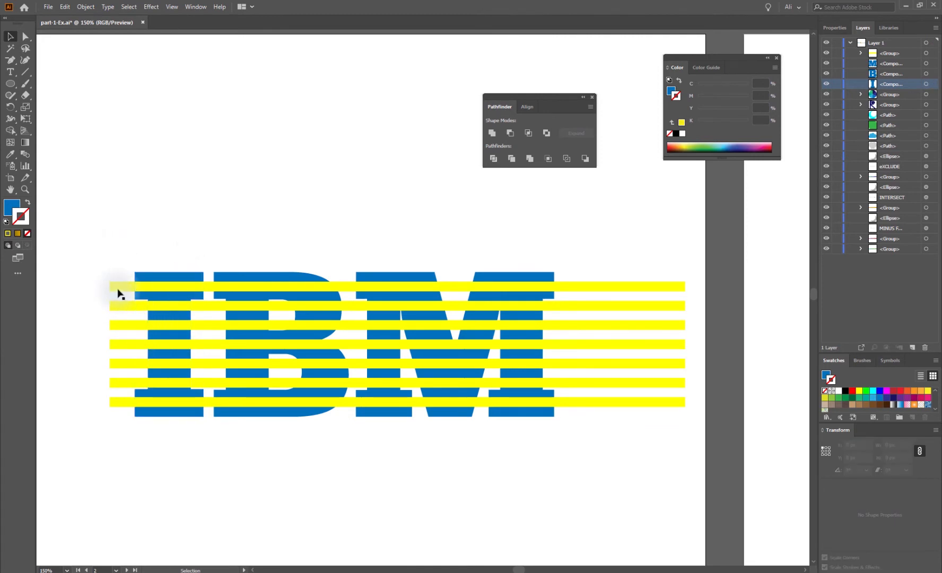
left_click(118, 290)
left_click(154, 207)
left_click(206, 187)
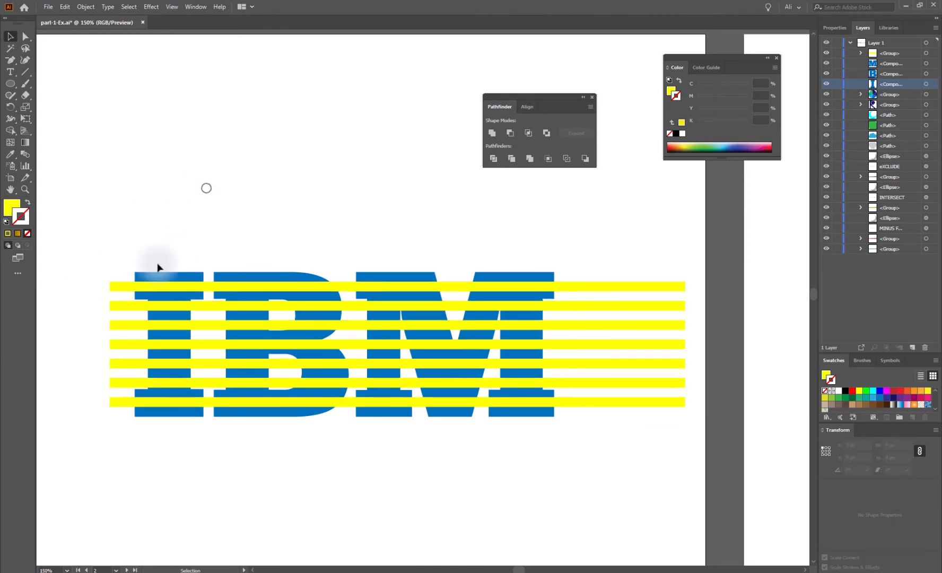
left_click(120, 286)
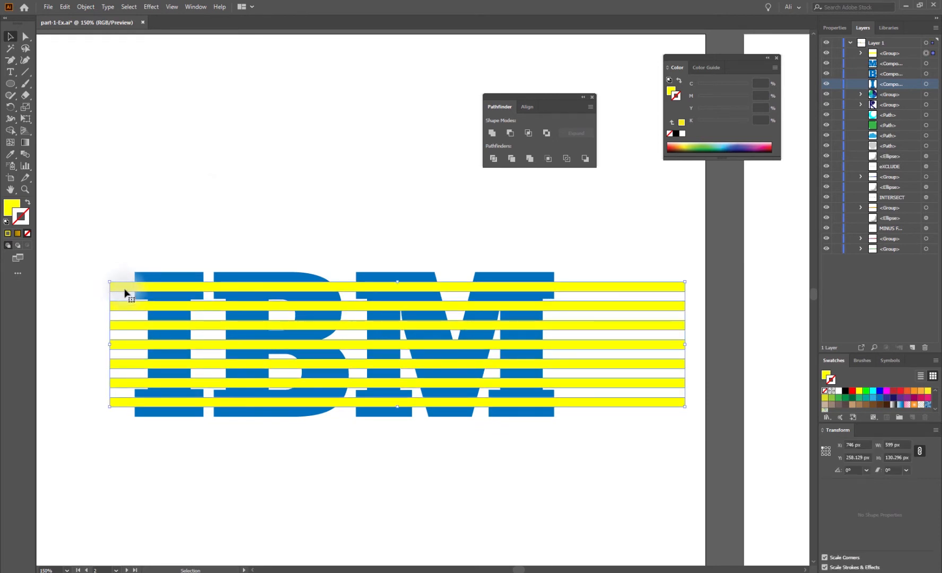
left_click(65, 7)
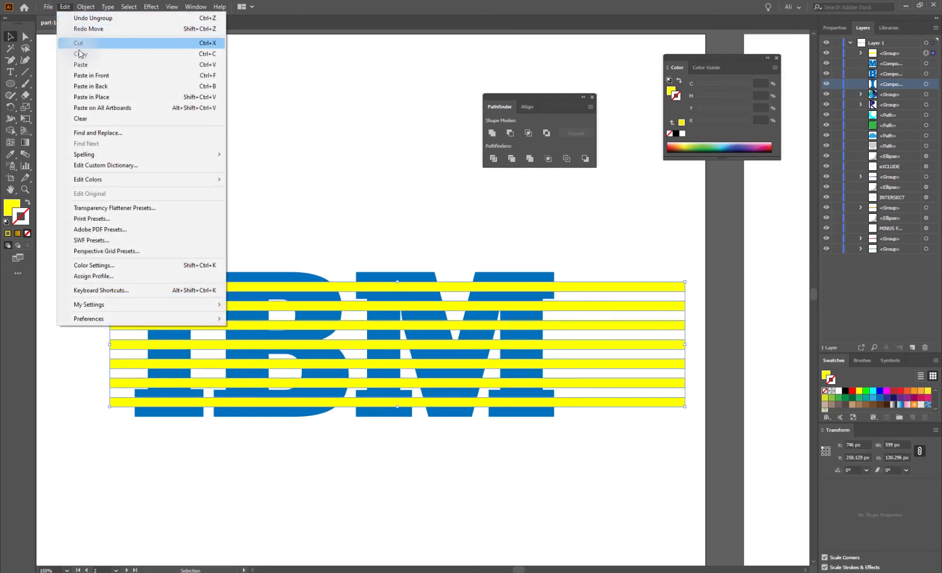
left_click(200, 54)
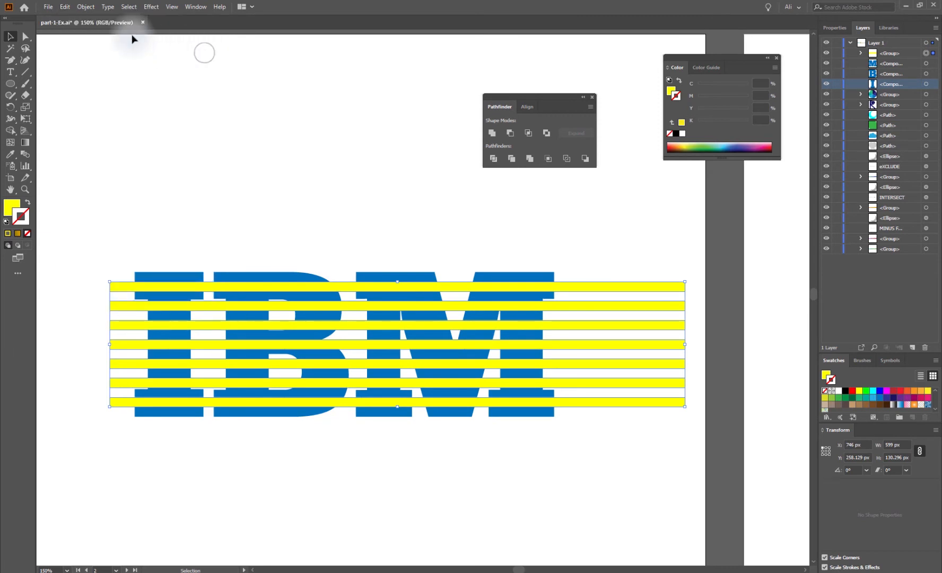
left_click(65, 7)
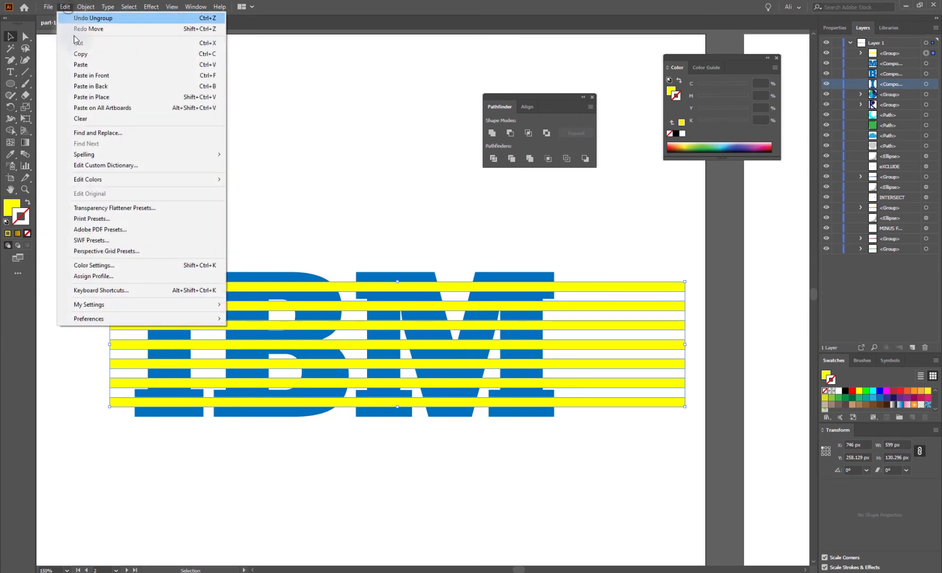
left_click(211, 75)
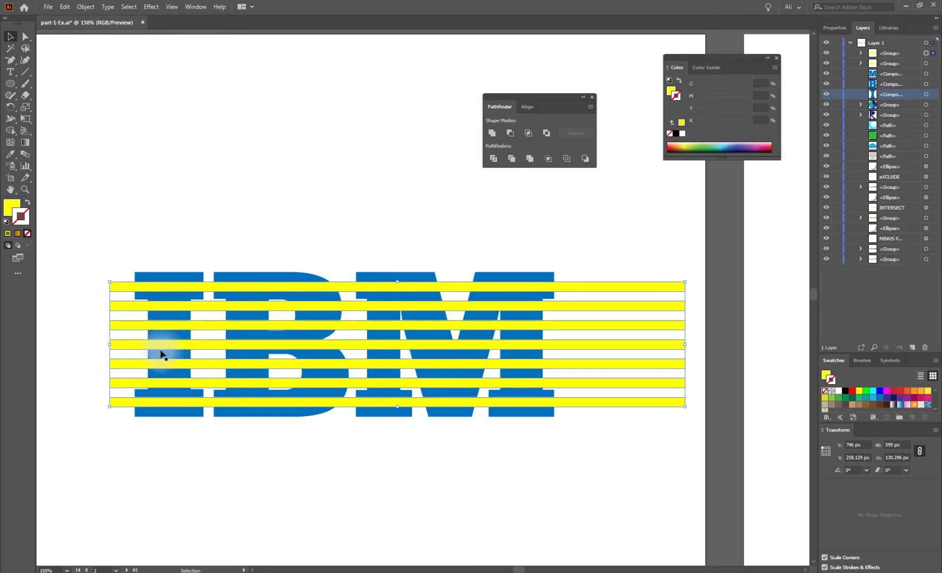
Try moving the two stacked stripe groups apart and undo both moves.
left_click_drag(121, 285, 168, 202)
left_click_drag(128, 294, 90, 255)
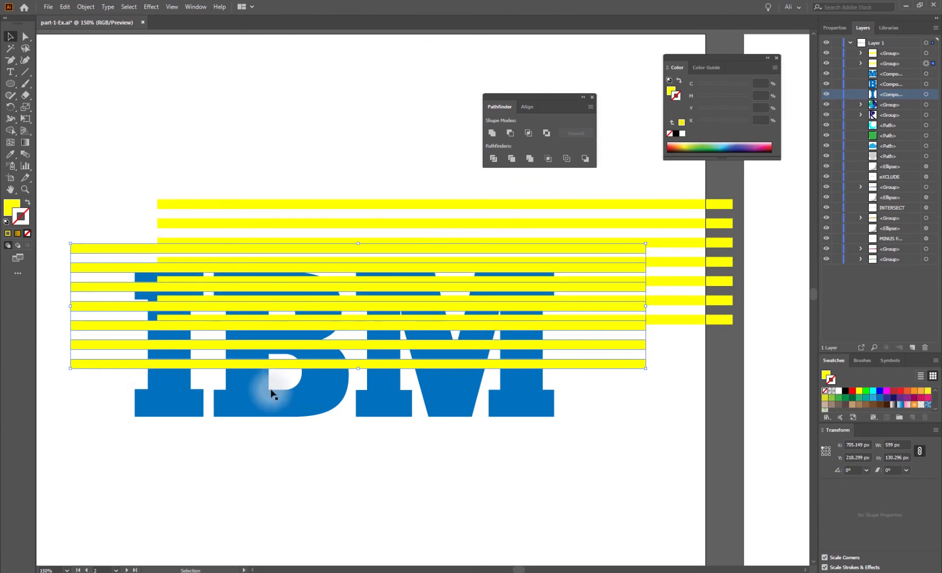
key("ctrl+z")
key("ctrl+z")
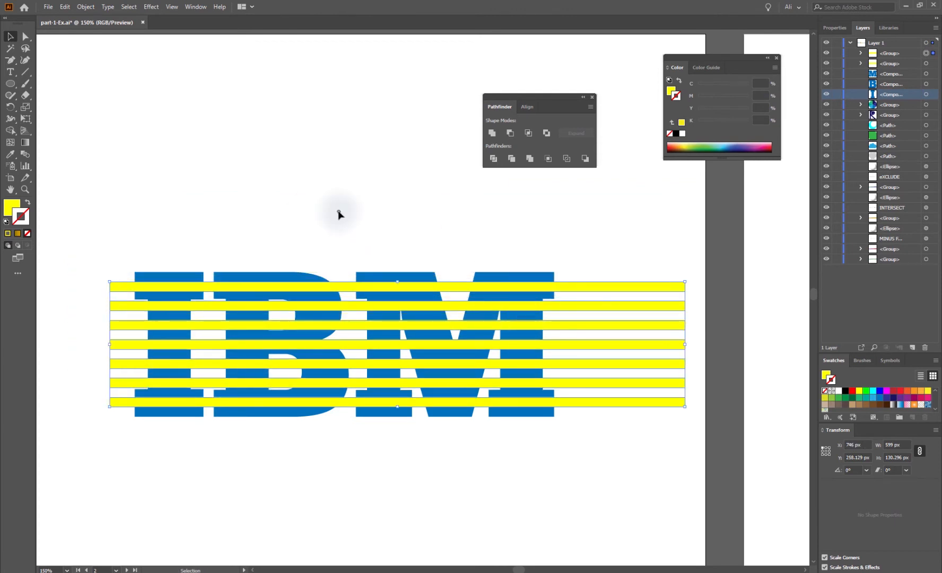
Paste a second duplicate of the yellow stripe group in front.
left_click(66, 6)
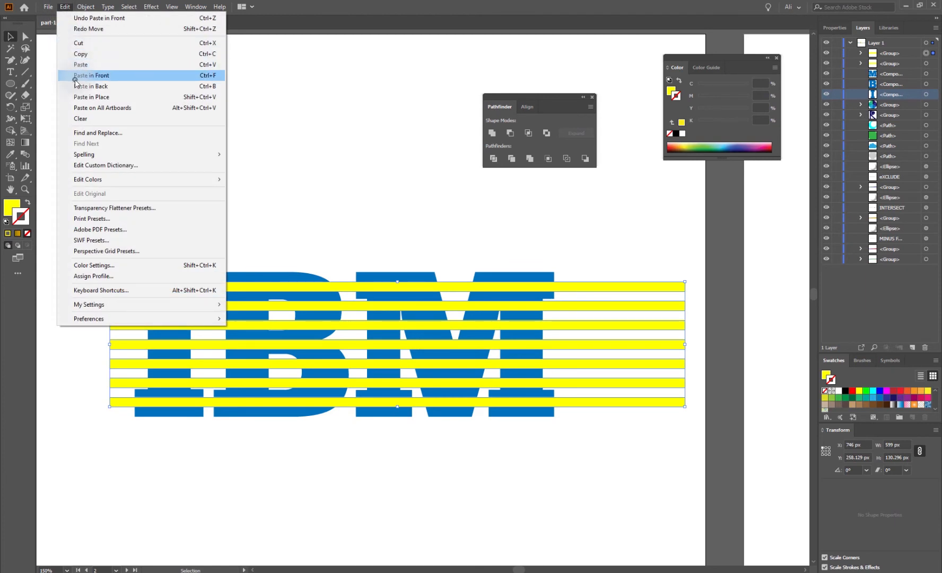
left_click(75, 79)
Try spreading the three stripe groups above, below and beside the letters, undo the moves and clear the selection.
left_click_drag(124, 289, 193, 183)
left_click_drag(126, 307, 213, 426)
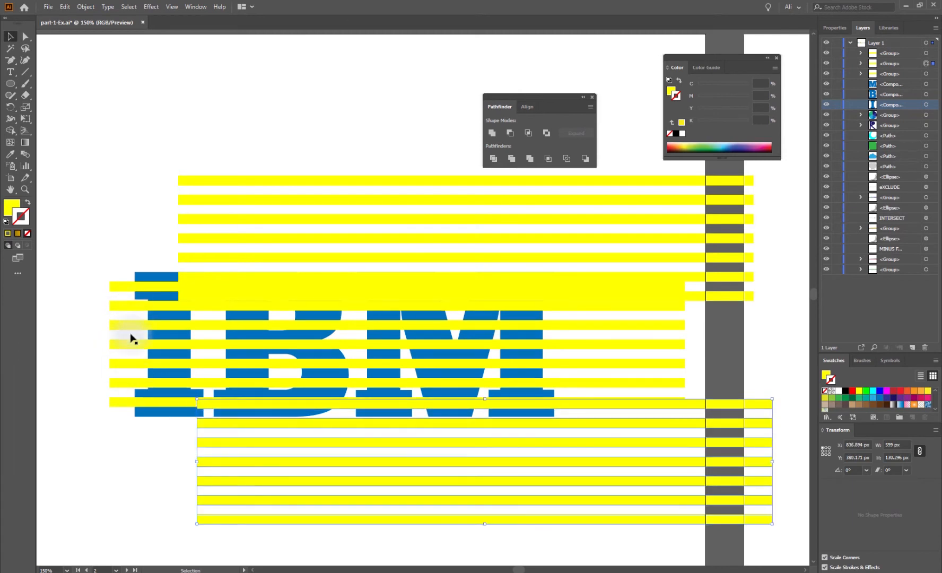
left_click_drag(132, 327, 111, 363)
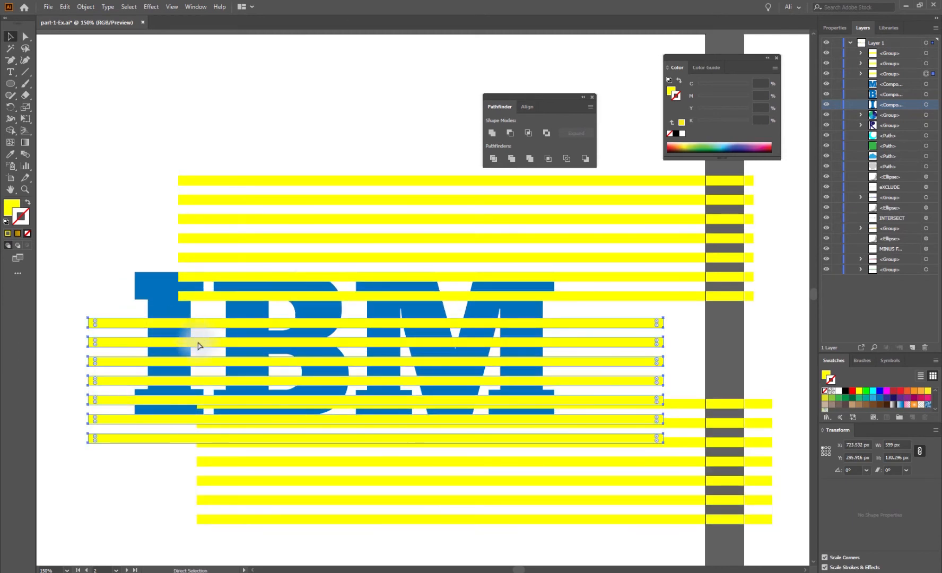
key("ctrl+z")
key("ctrl+z")
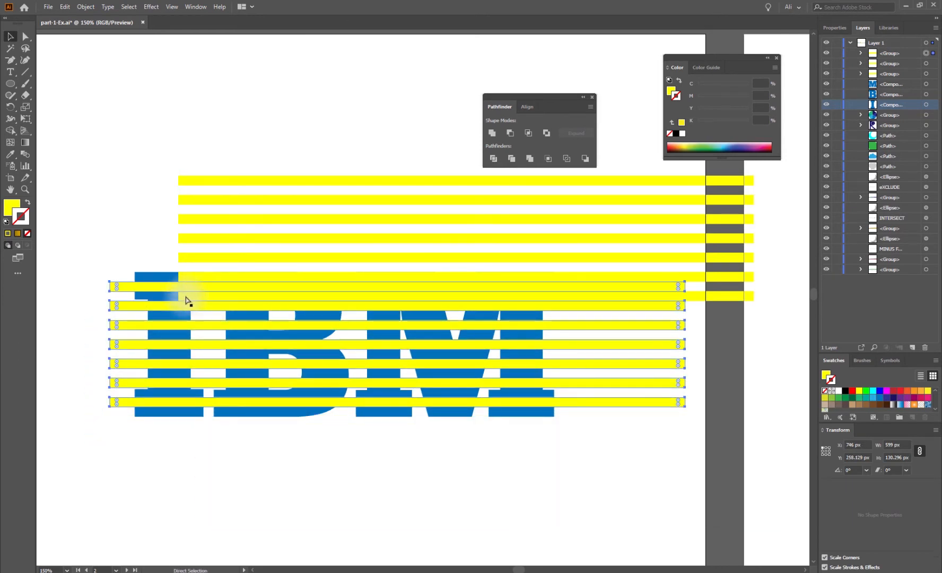
key("ctrl+z")
key("v")
left_click(261, 178)
left_click_drag(96, 196, 151, 281)
left_click_drag(80, 210, 101, 324)
left_click(164, 221)
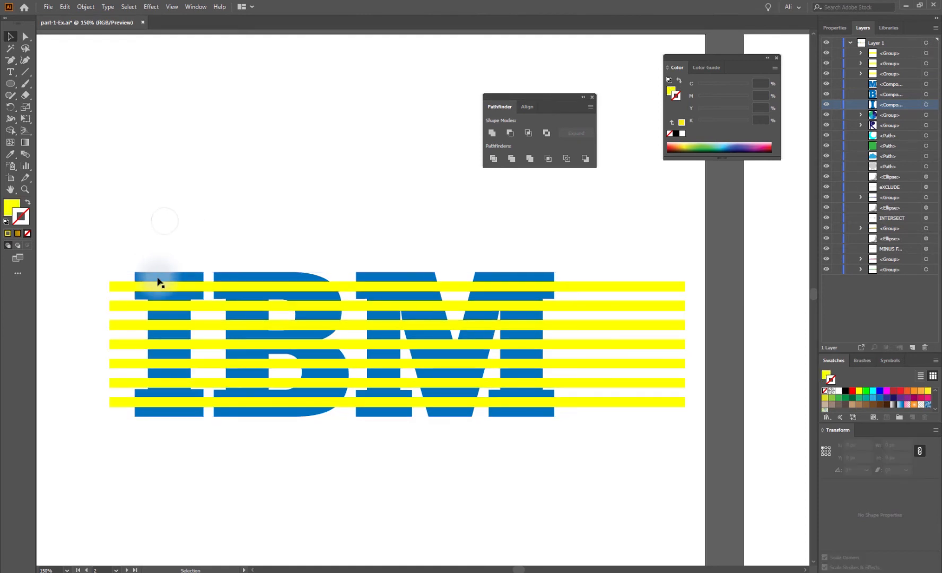
Subtract the frontmost yellow stripe group from the letter I with Minus Front and deselect the result.
left_click(139, 288, "shift")
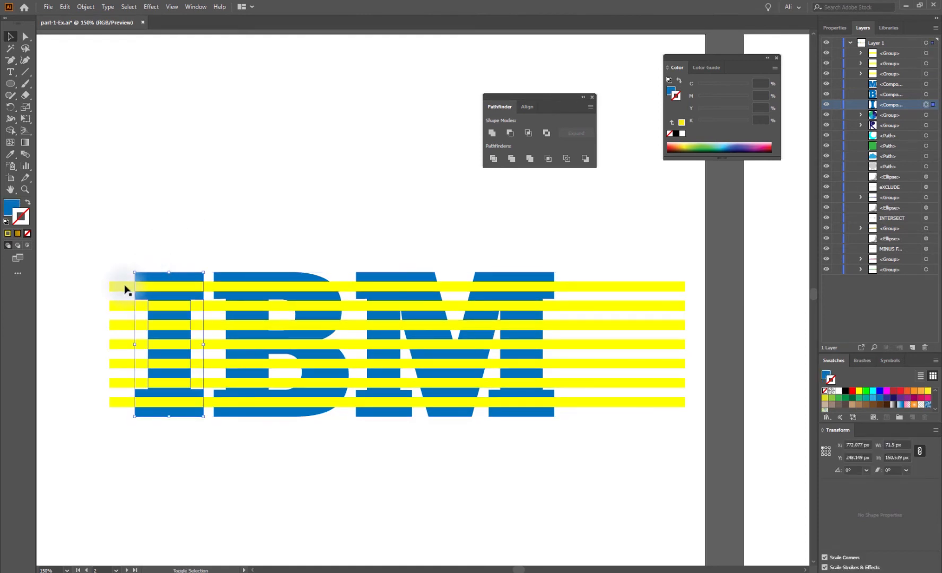
left_click(125, 288, "shift")
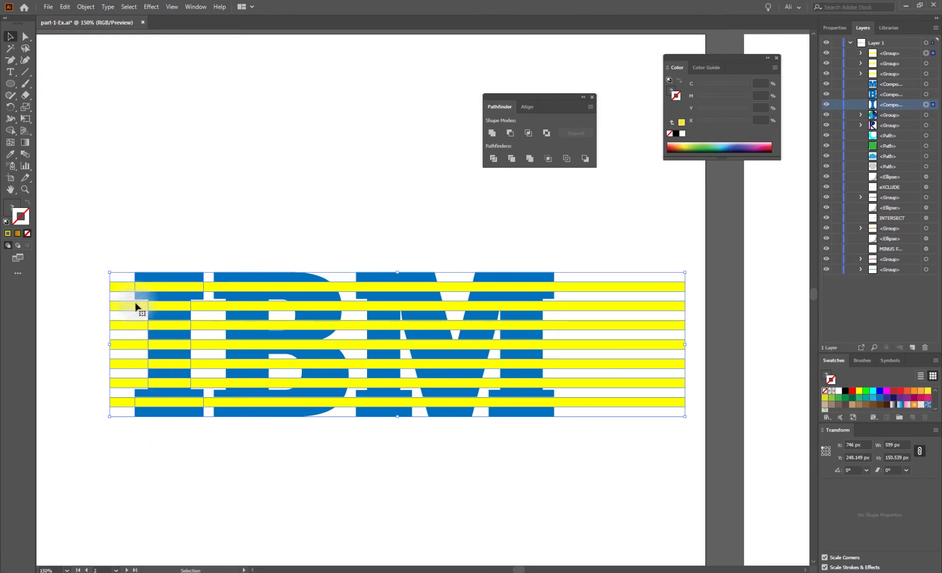
left_click_drag(124, 288, 211, 91)
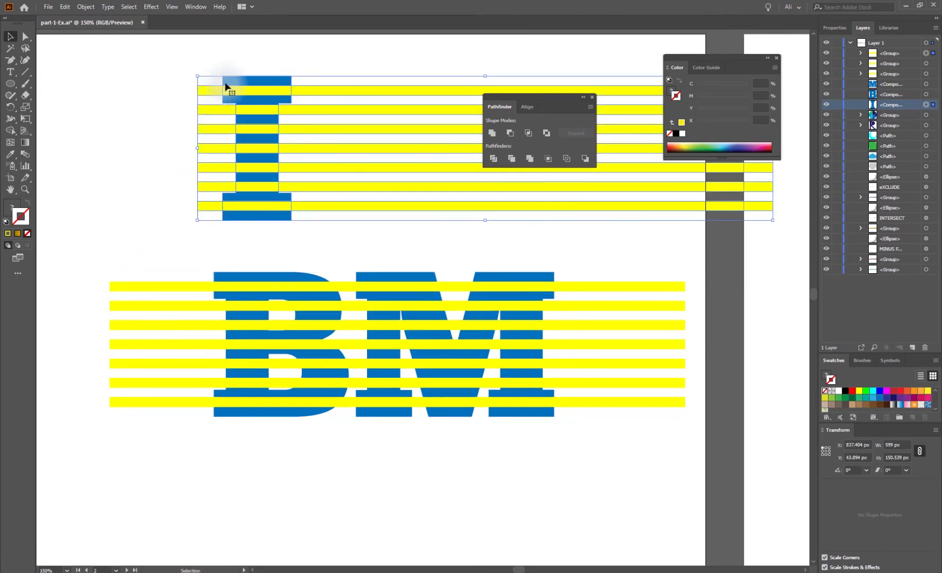
key("ctrl+z")
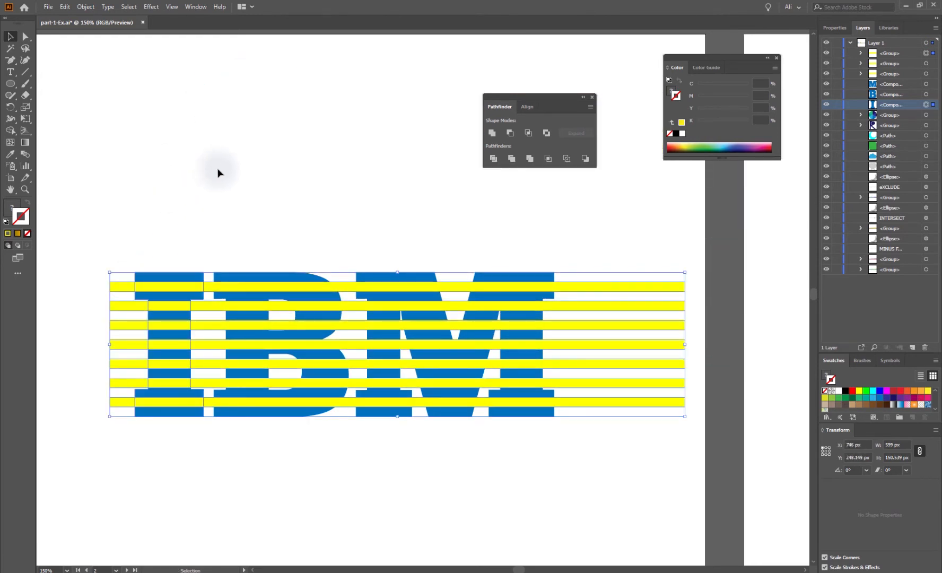
left_click(510, 133)
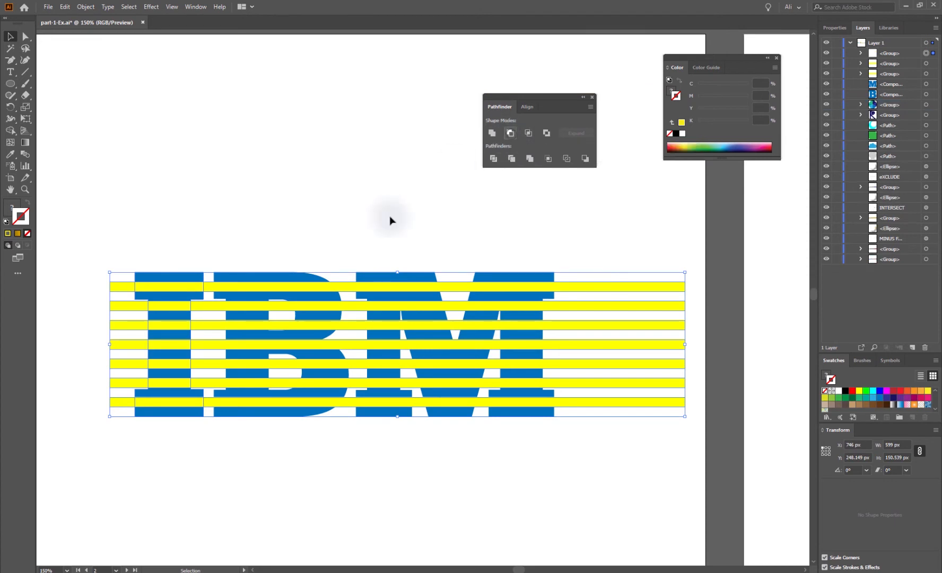
left_click(298, 218)
Cut the stripes out of the letter B by applying Minus Front with the next yellow stripe group.
left_click(266, 276)
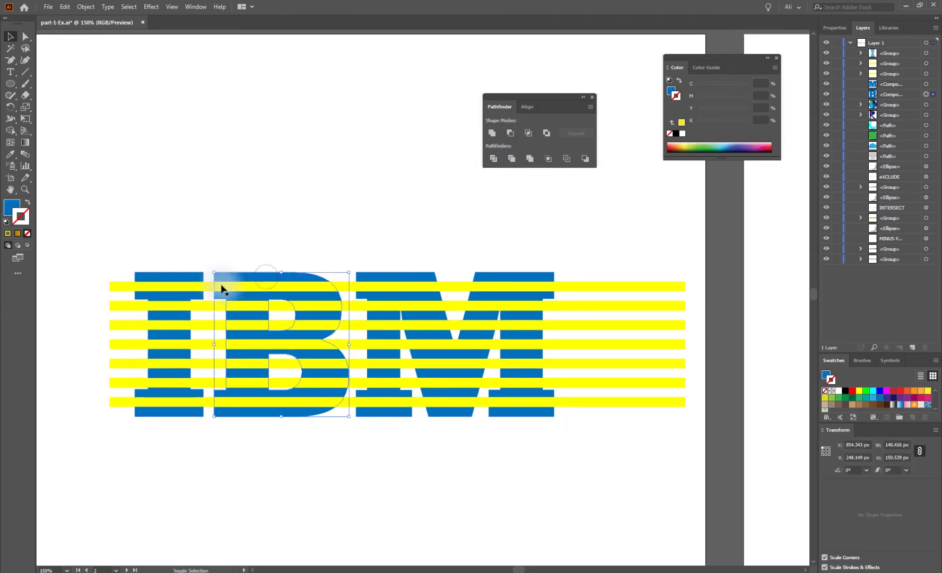
left_click(210, 287, "shift")
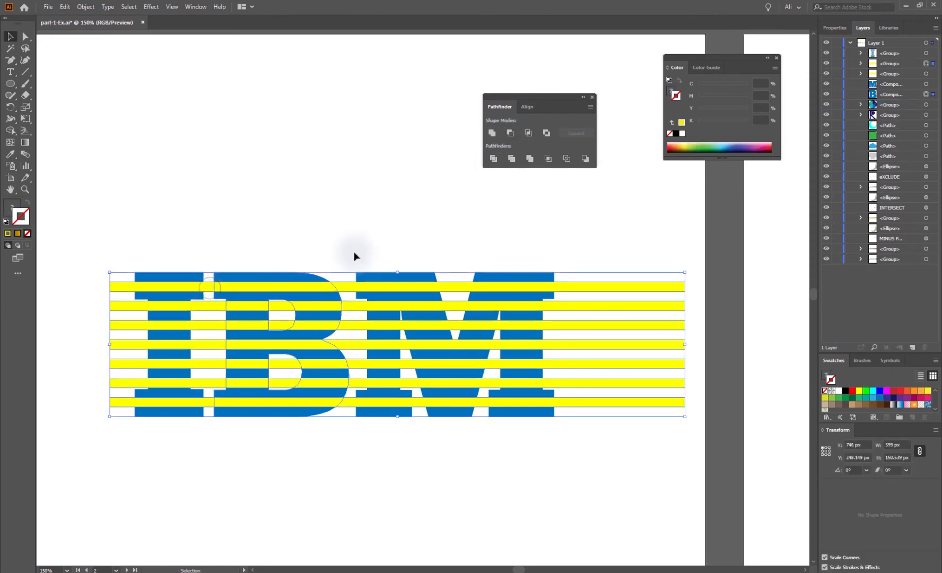
left_click(510, 133)
Cut the stripes out of the letter M by applying Minus Front with the last yellow stripe group, and deselect.
left_click(380, 276)
left_click(578, 287, "shift")
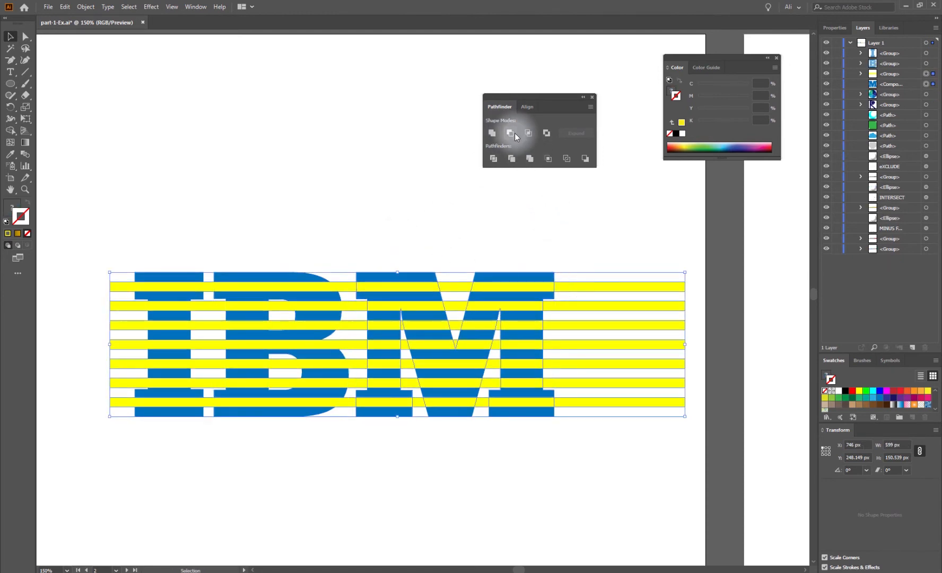
left_click(510, 134)
left_click(387, 202)
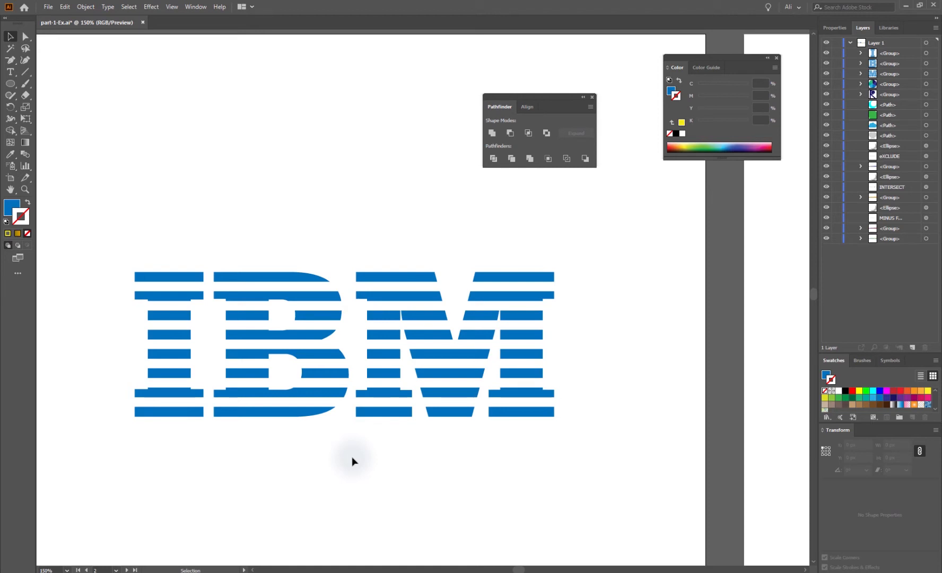
Group the three striped letters and move the IBM logo up beside the colour wheel on the Minus Front artboard.
left_click_drag(130, 245, 525, 376)
right_click(525, 376)
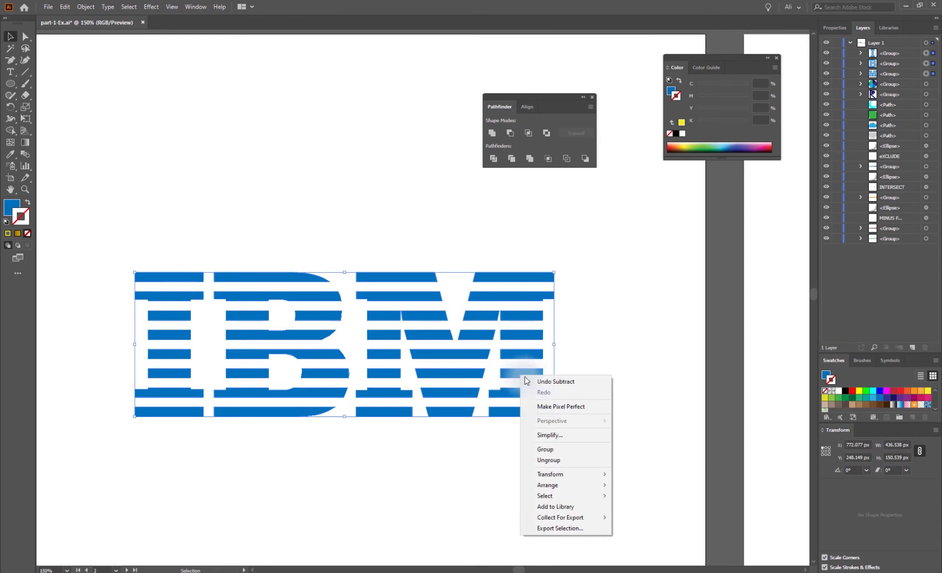
left_click(554, 449)
key("a")
key("v")
key("ctrl+0")
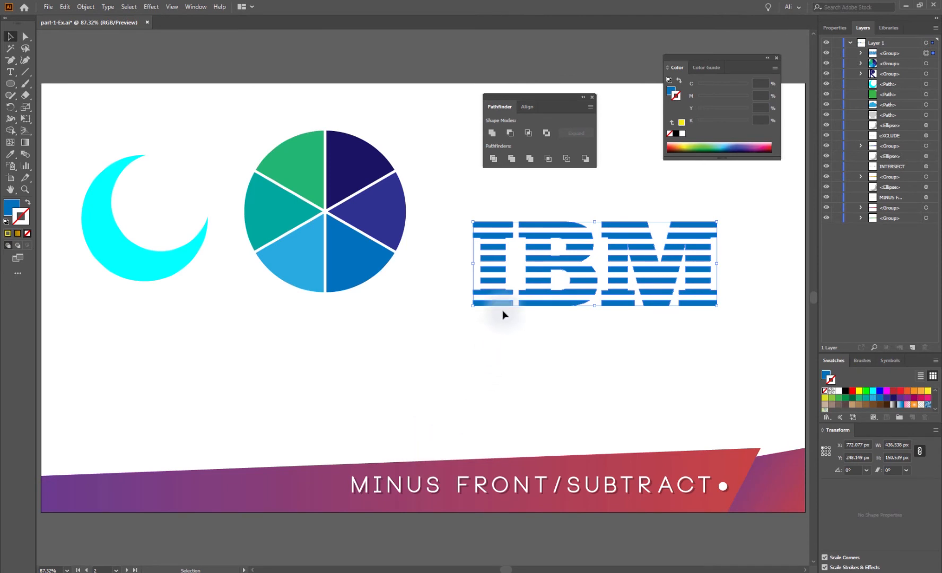
left_click_drag(503, 305, 453, 264)
left_click(496, 389)
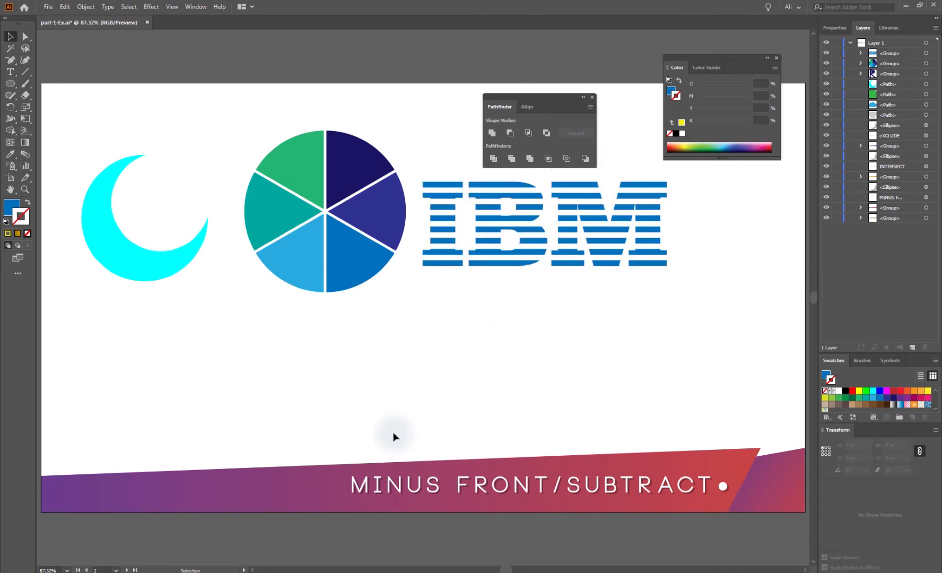
Go to the empty INTERSECT artboard and activate the Ellipse tool.
left_click_drag(689, 375, 318, 436)
left_click_drag(559, 428, 210, 370)
left_click_drag(496, 391, 460, 403)
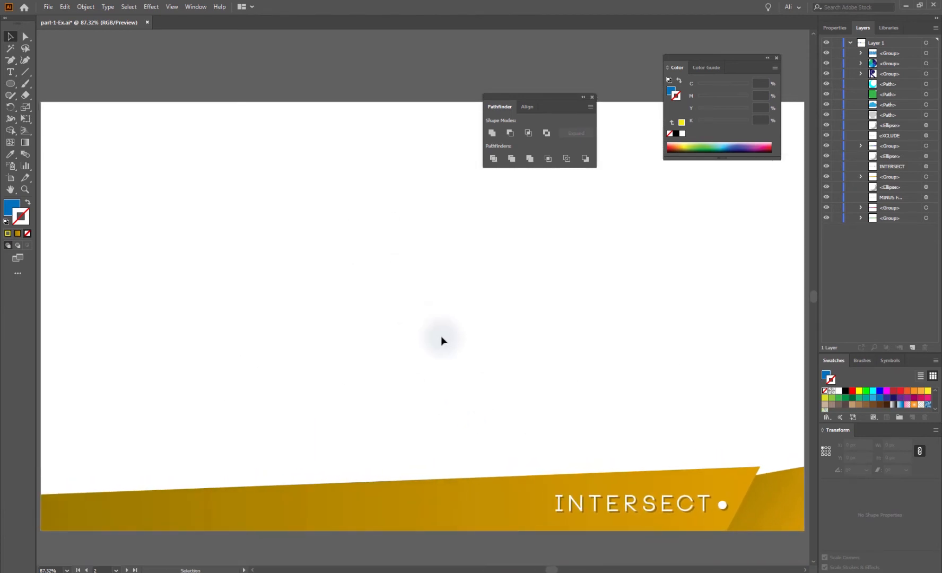
left_click(10, 83)
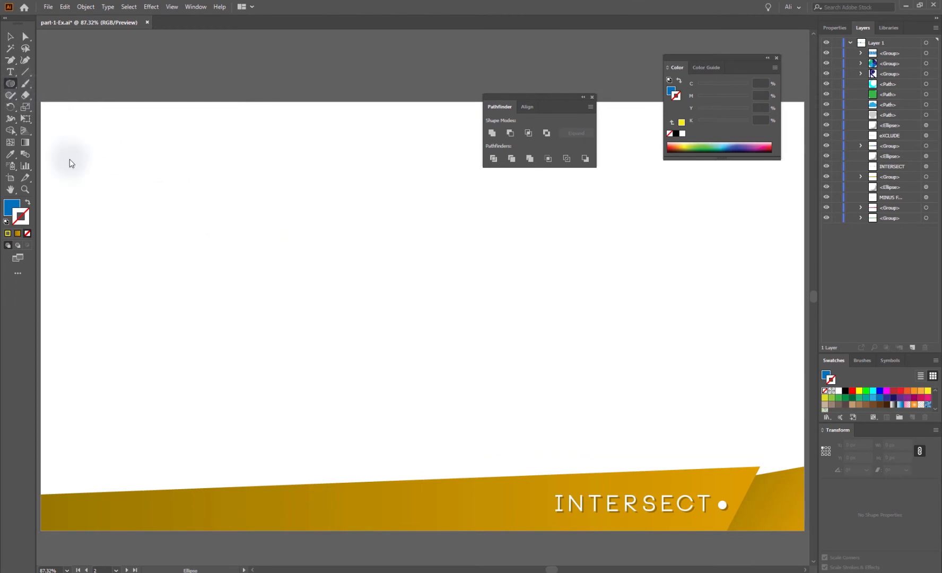
Switch to the browser, search Google Images for "master card logo" and open the preview of the Forbes result.
mouse_move(613, 571)
left_click(615, 536)
left_click_drag(139, 53, 3, 49)
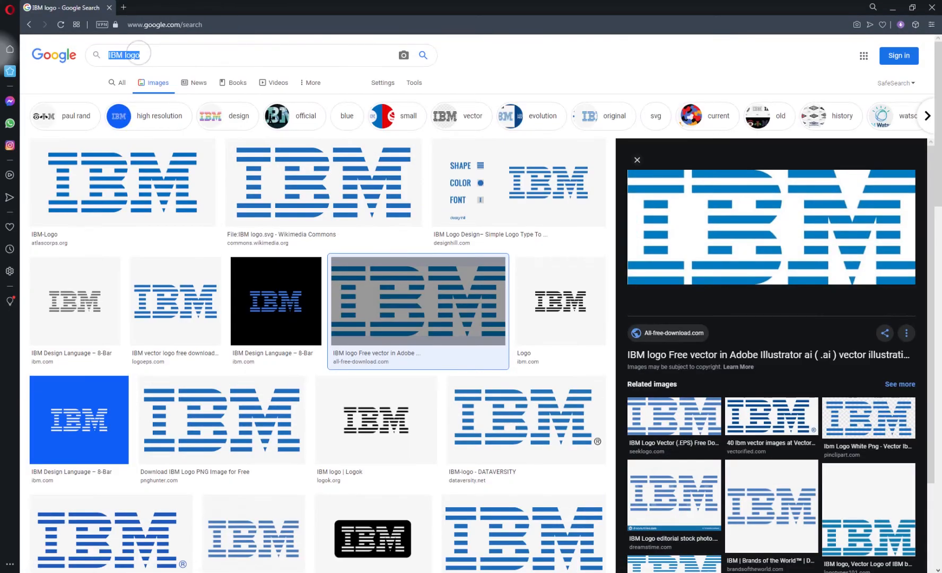
type("MAster")
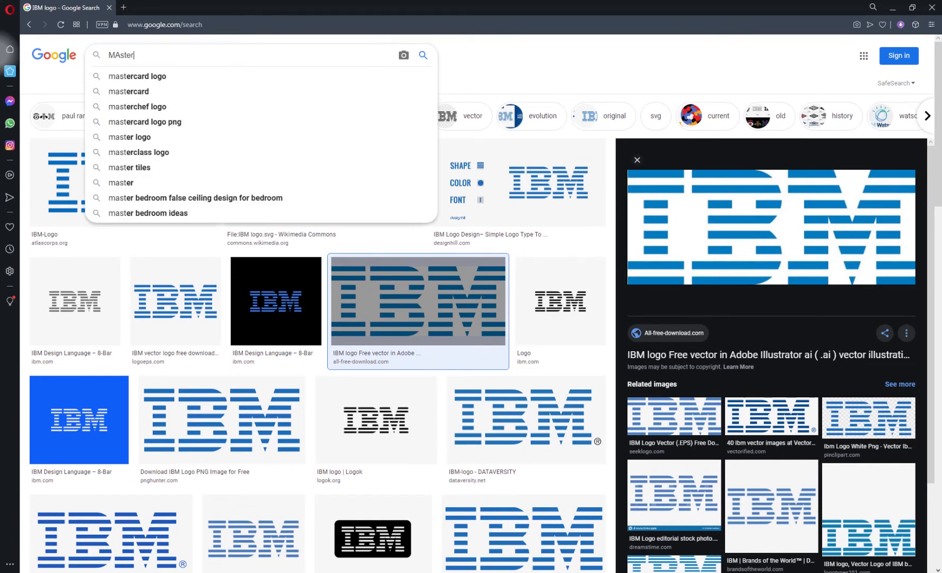
key("Down")
key("Return")
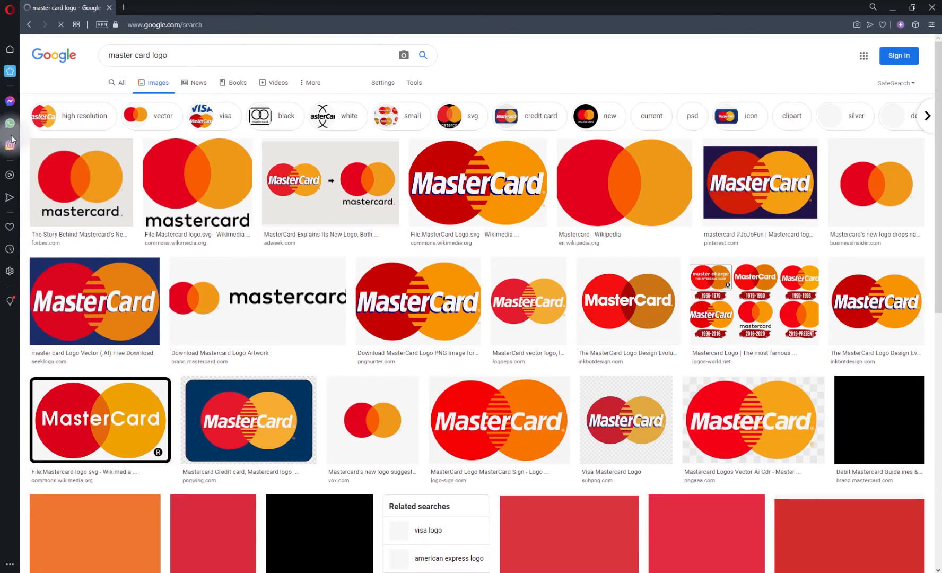
left_click(98, 175)
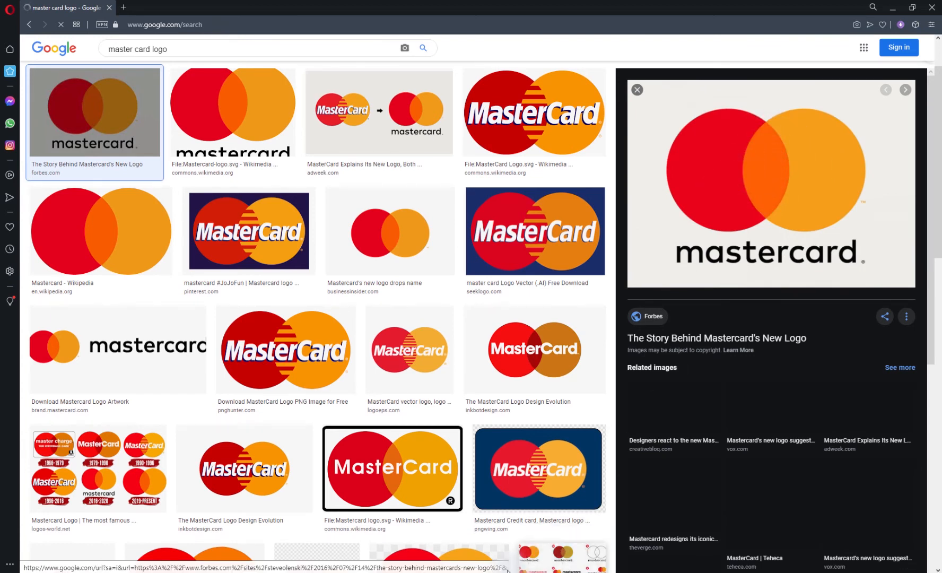
Return to Illustrator, draw a blue circle about 258 px across and duplicate it sideways so the two circles overlap.
key("alt+Tab")
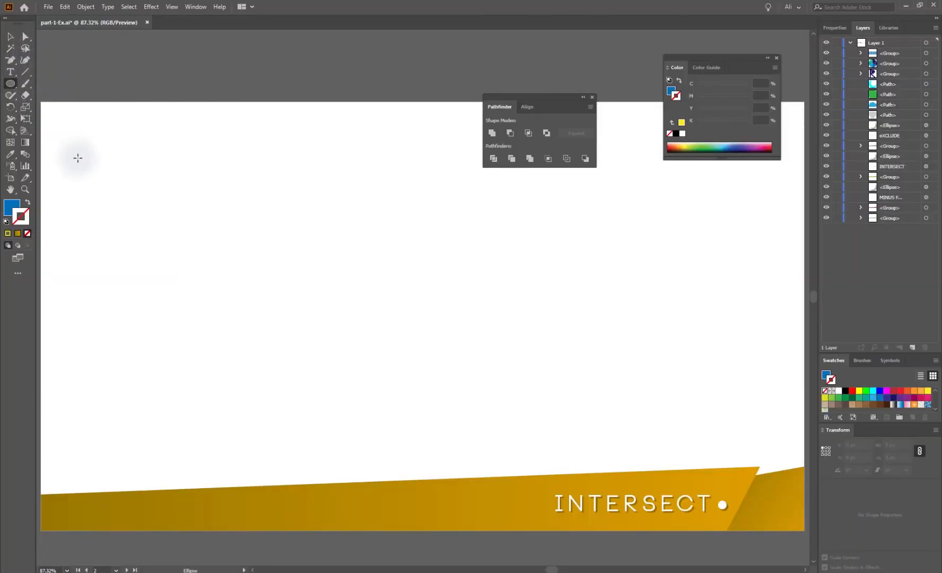
left_click_drag(106, 181, 251, 313)
left_click(10, 36)
left_click_drag(171, 250, 206, 206)
Give the duplicated circle a magenta fill with no stroke, then select both circles together and clear the selection.
left_click(886, 394)
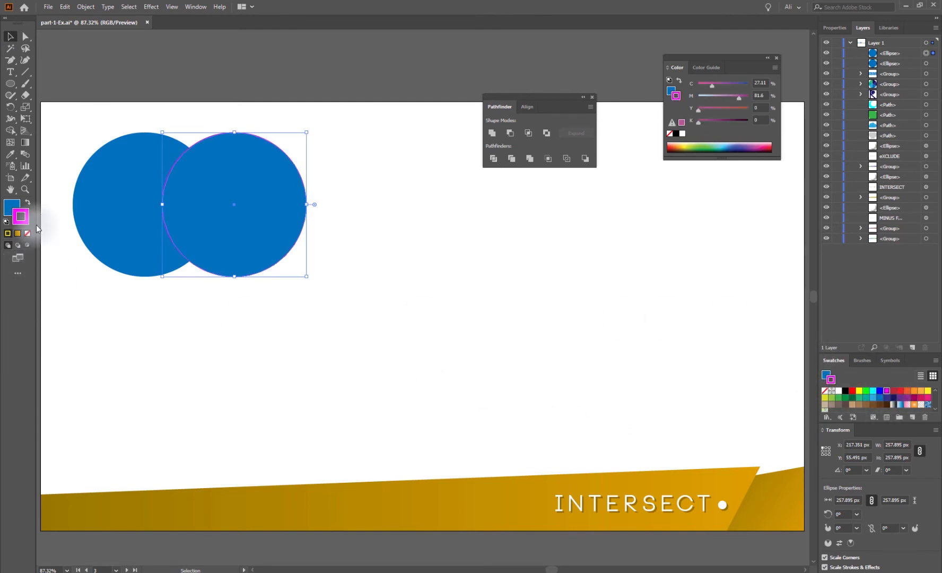
left_click(27, 203)
left_click(28, 232)
left_click(203, 296)
left_click_drag(153, 109, 299, 260)
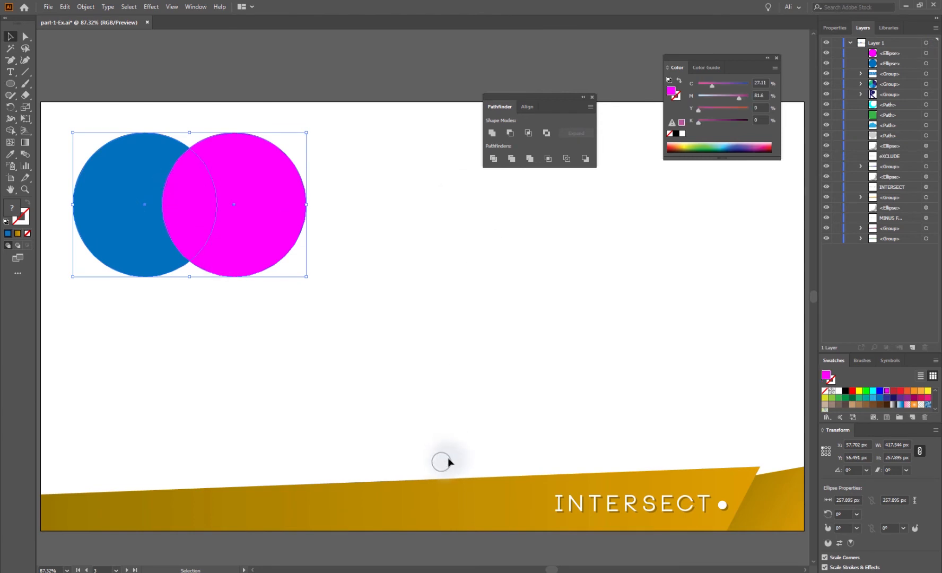
left_click(308, 363)
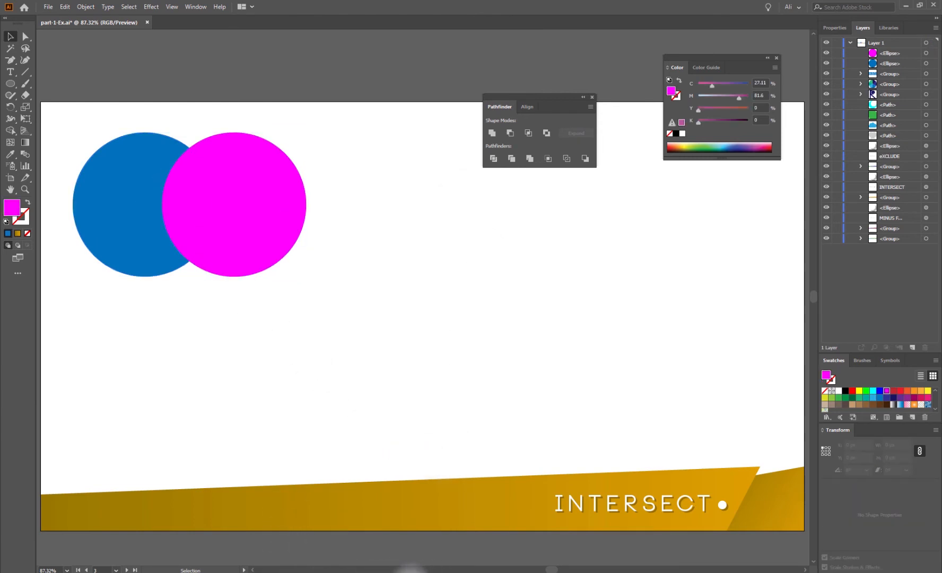
Switch to the browser and copy the previewed Mastercard logo image.
left_click(608, 570)
right_click(786, 175)
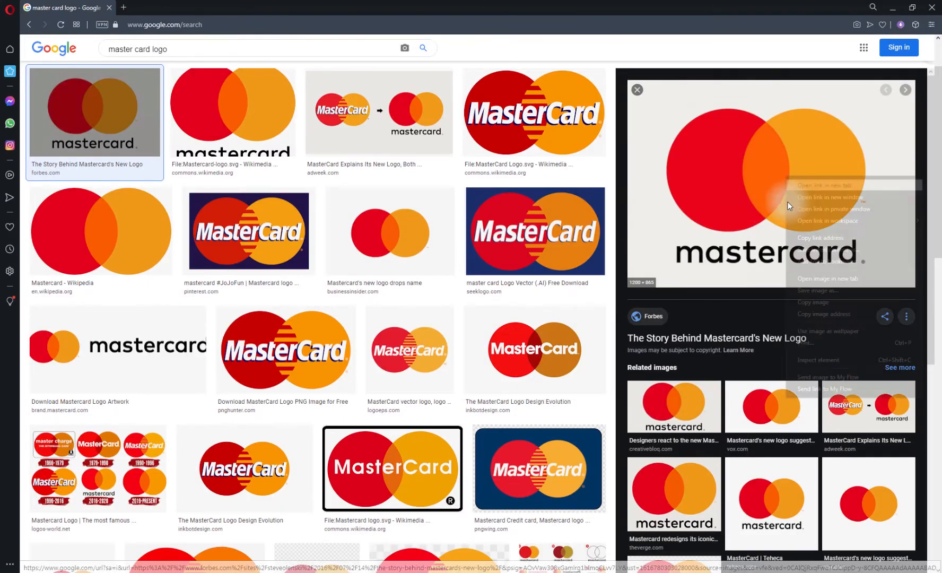
left_click(806, 303)
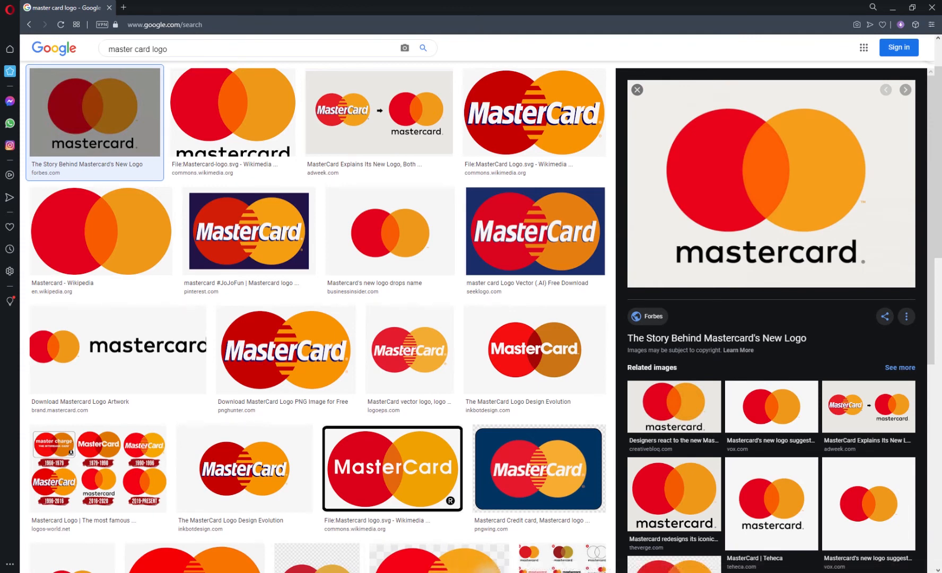
Back in Illustrator, paste the Mastercard logo, scale it to about 284 × 204 px and place it below the circles.
left_click(336, 571)
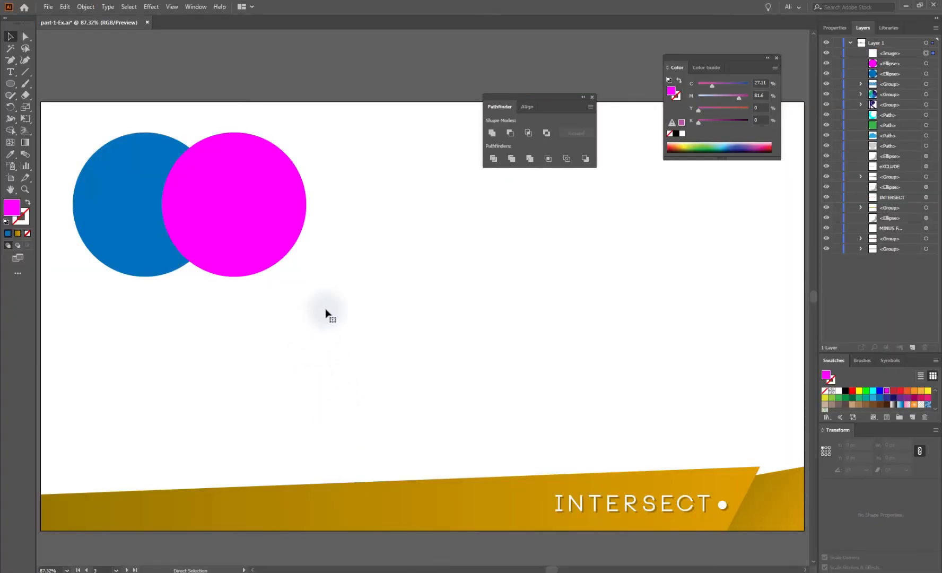
key("ctrl+v")
left_click_drag(87, 54, 301, 238)
left_click_drag(408, 301, 444, 296)
left_click(614, 331)
left_click_drag(503, 283, 455, 310)
left_click_drag(367, 430, 367, 430)
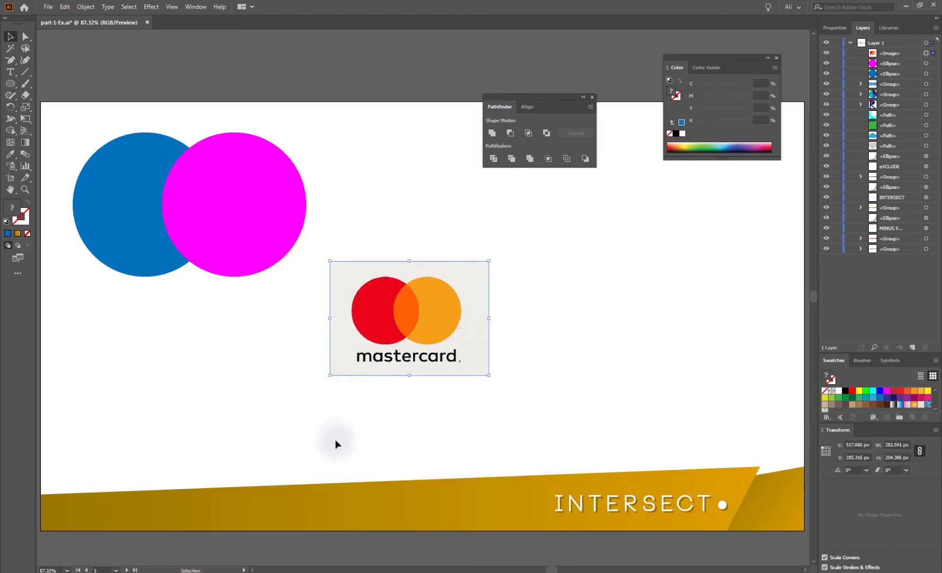
Select the magenta circle, open its opacity value for editing and switch to the Essentials Classic workspace.
left_click(211, 223)
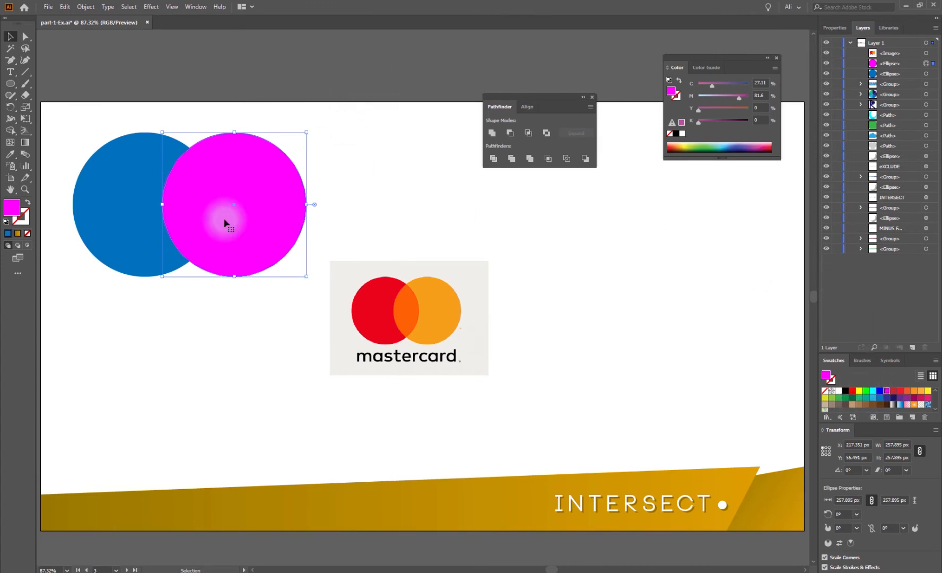
left_click(834, 27)
left_click(869, 164)
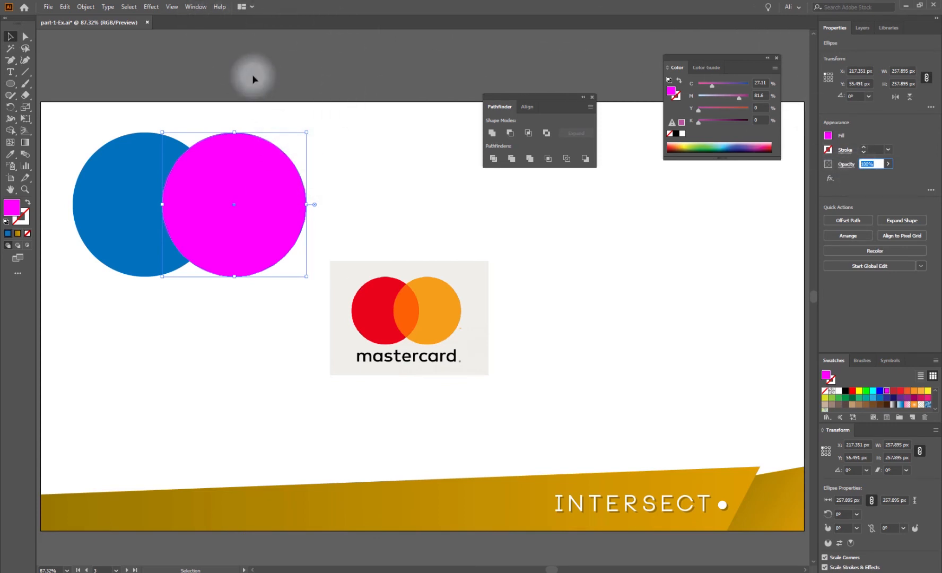
left_click(790, 7)
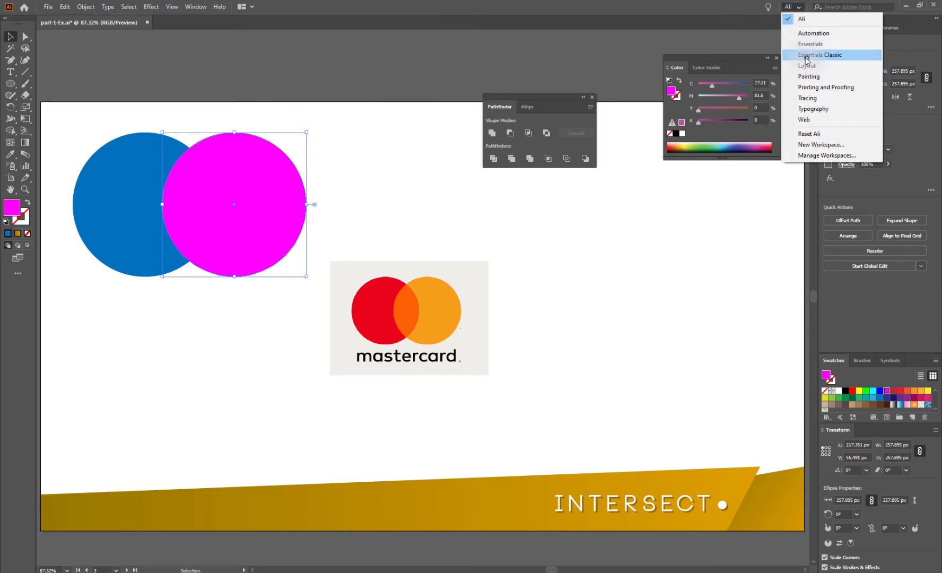
left_click(817, 55)
Set the magenta circle's opacity to 30%, deselect it and expand the toolbar to two columns.
left_click(303, 23)
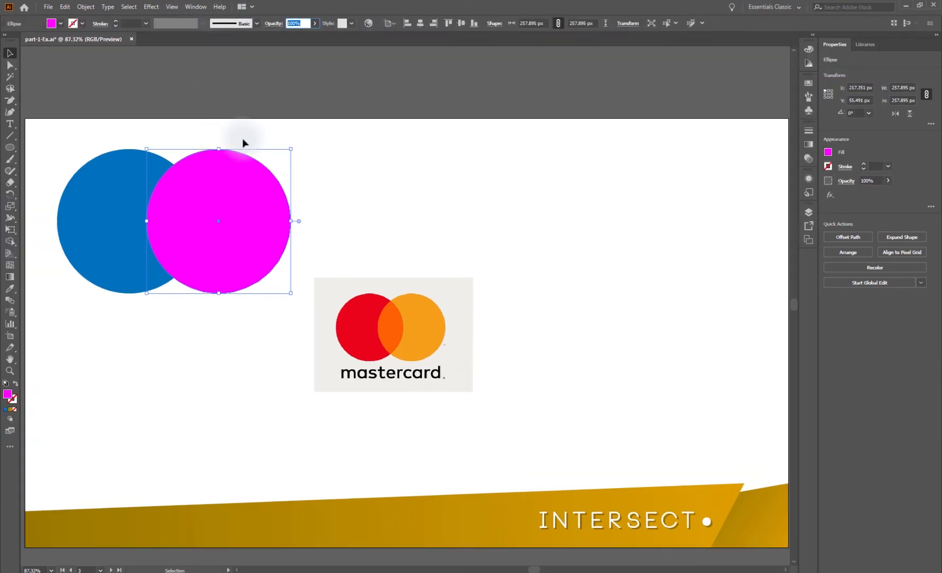
type("30")
key("Return")
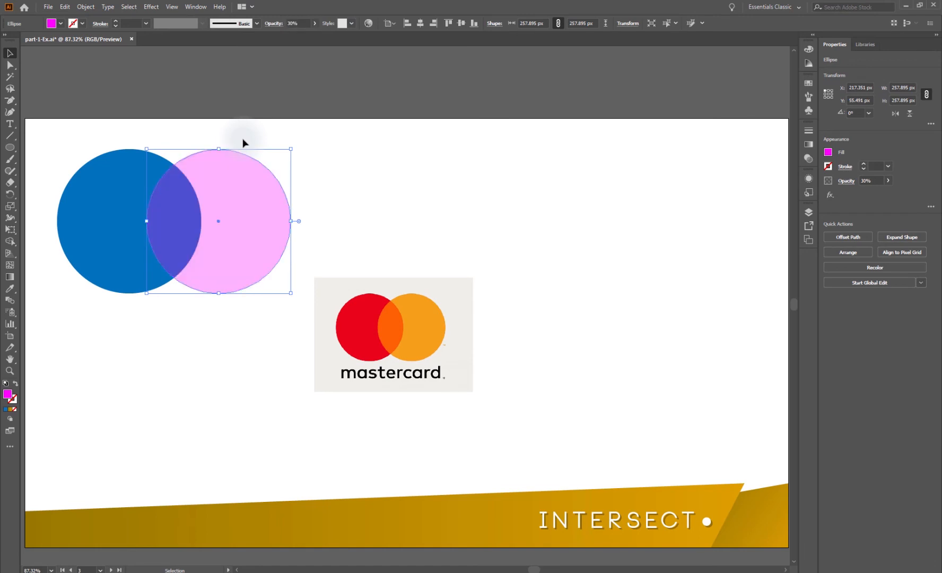
left_click(387, 243)
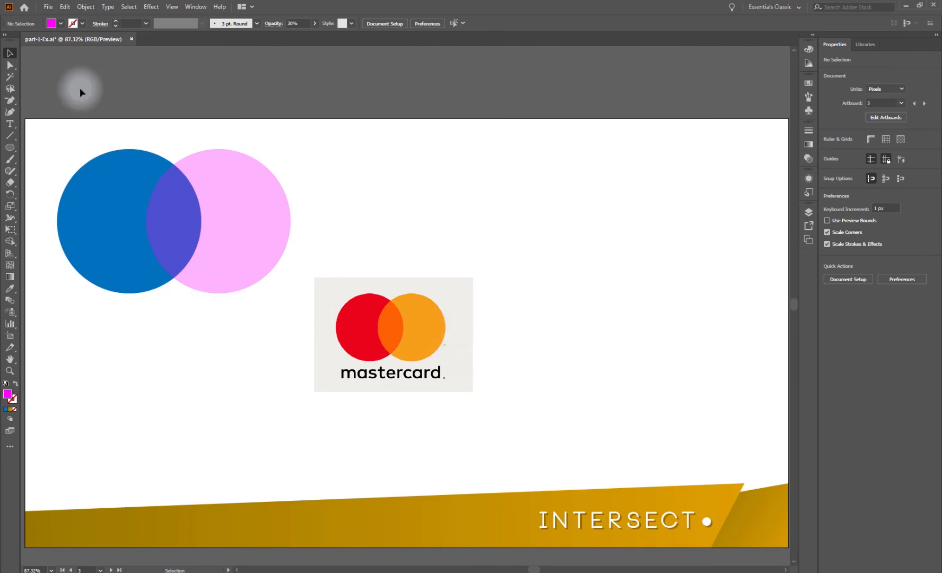
left_click(4, 34)
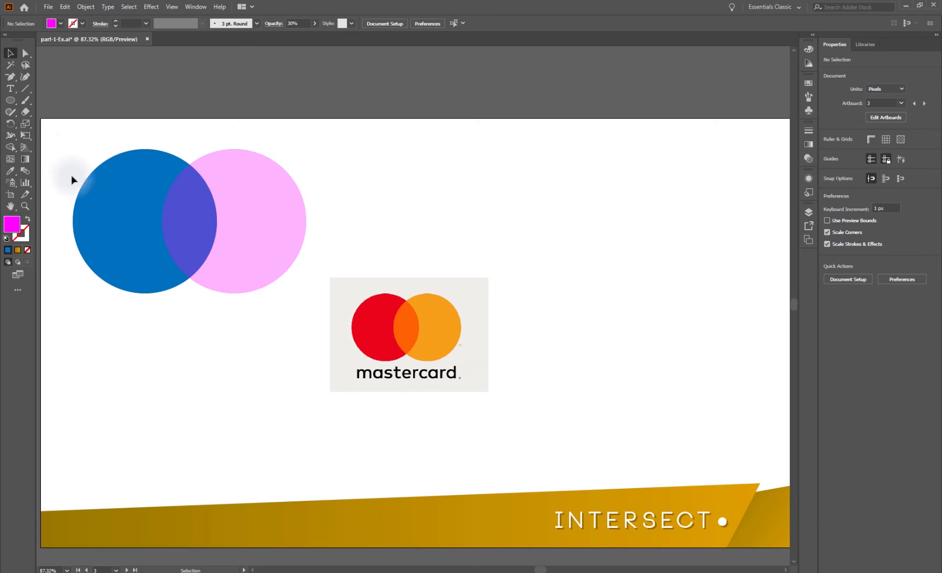
Draw a rectangle about 486 × 133 px across both circles and fill it with yellow.
left_click_drag(12, 99, 59, 99)
mouse_move(59, 193)
left_mouse_down()
mouse_move(267, 271)
mouse_move(342, 338)
mouse_move(324, 284)
mouse_move(330, 266)
left_mouse_up()
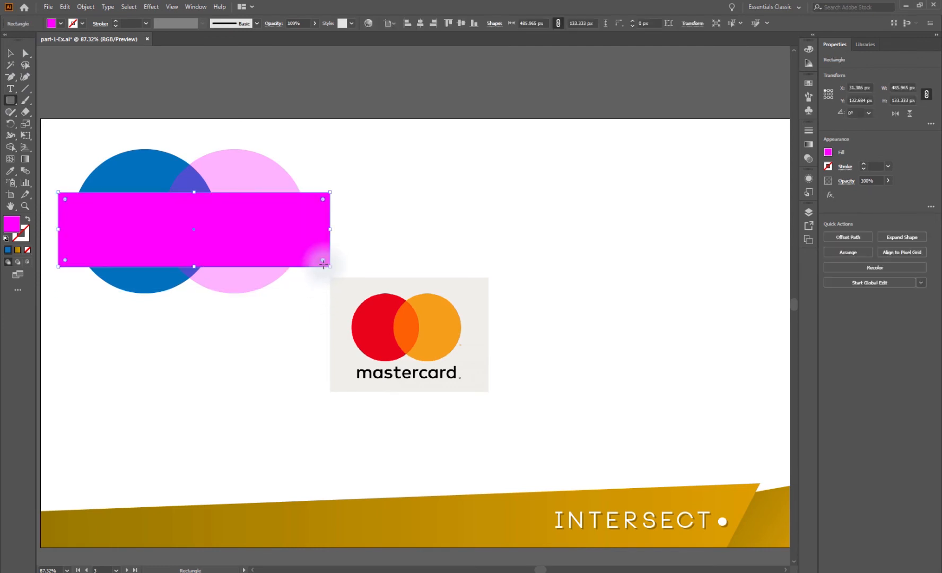
left_click(61, 24)
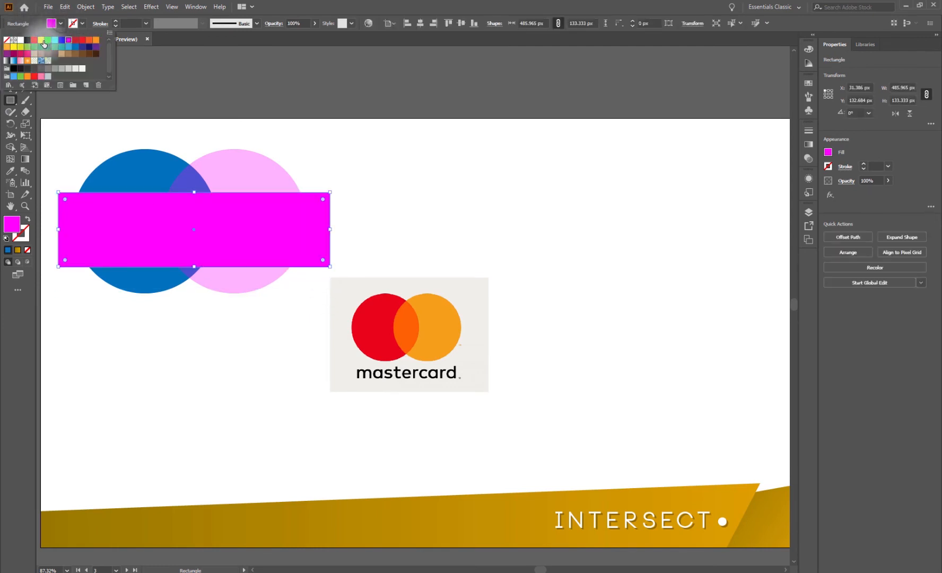
left_click(41, 40)
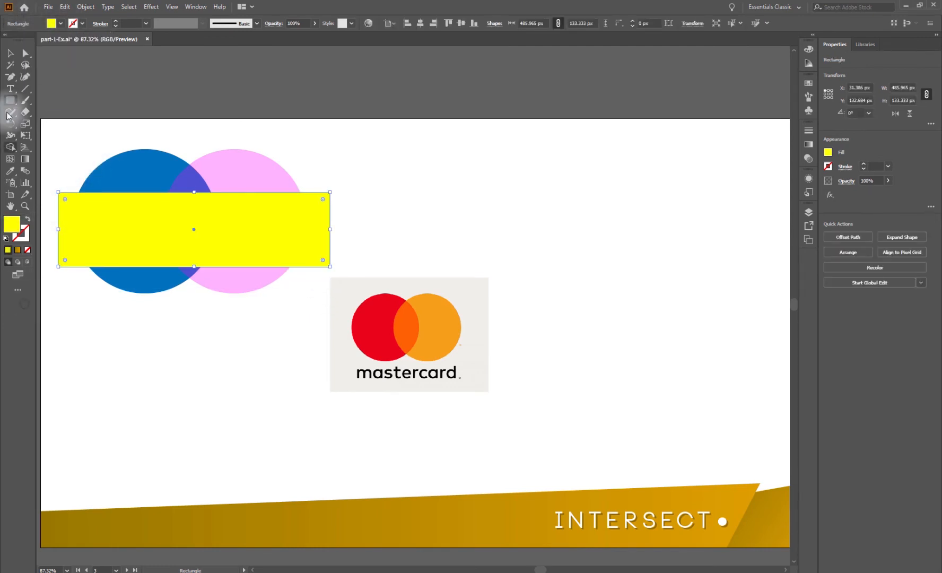
Send the yellow rectangle to the back, behind both circles.
right_click(194, 249)
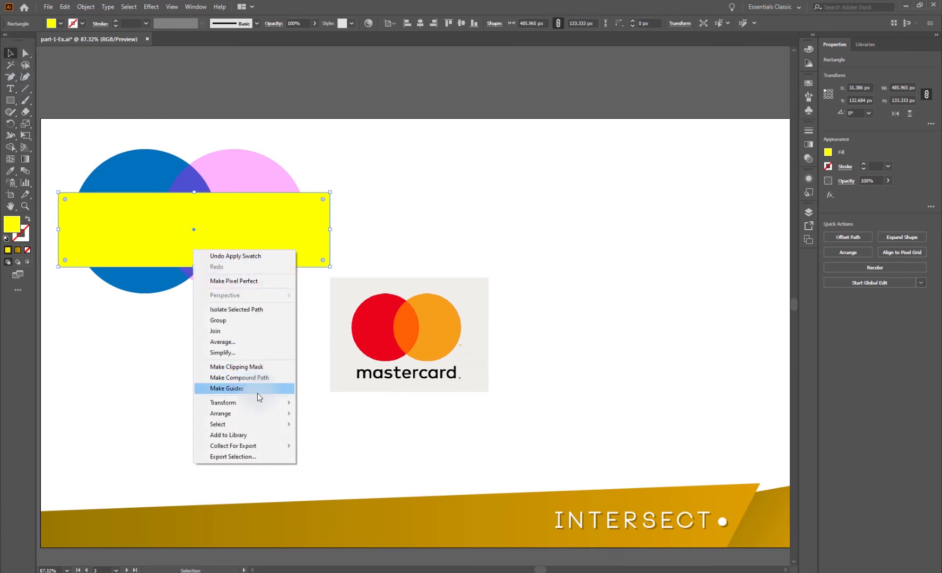
mouse_move(238, 413)
left_click(322, 445)
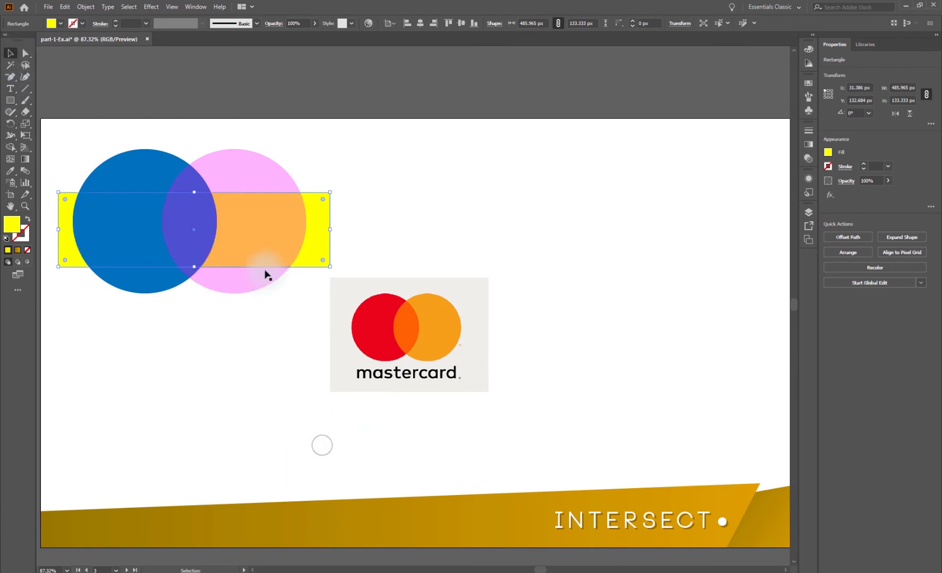
Check the translucent circle over the yellow rectangle, and delete the rectangle.
left_click(310, 150)
left_click(255, 249)
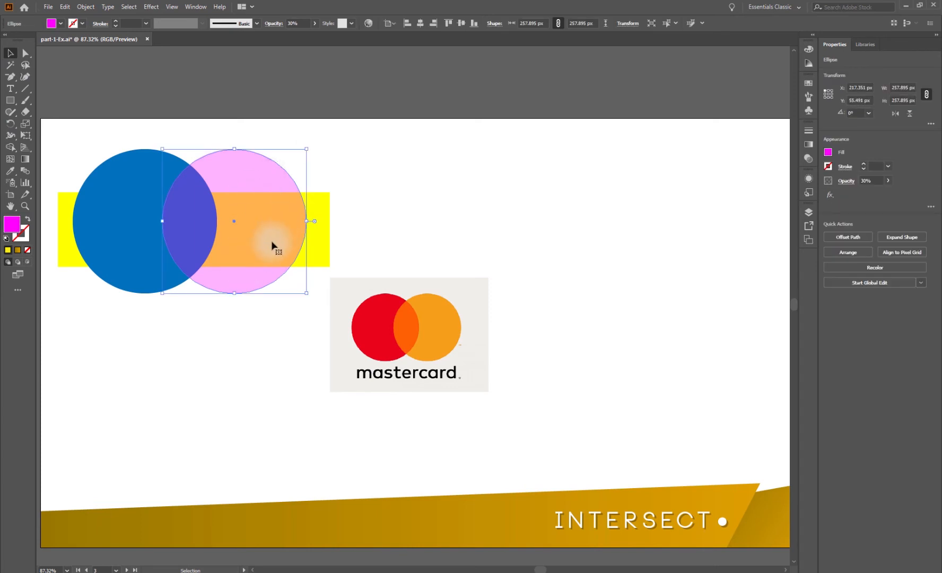
left_click(378, 174)
left_click(321, 202)
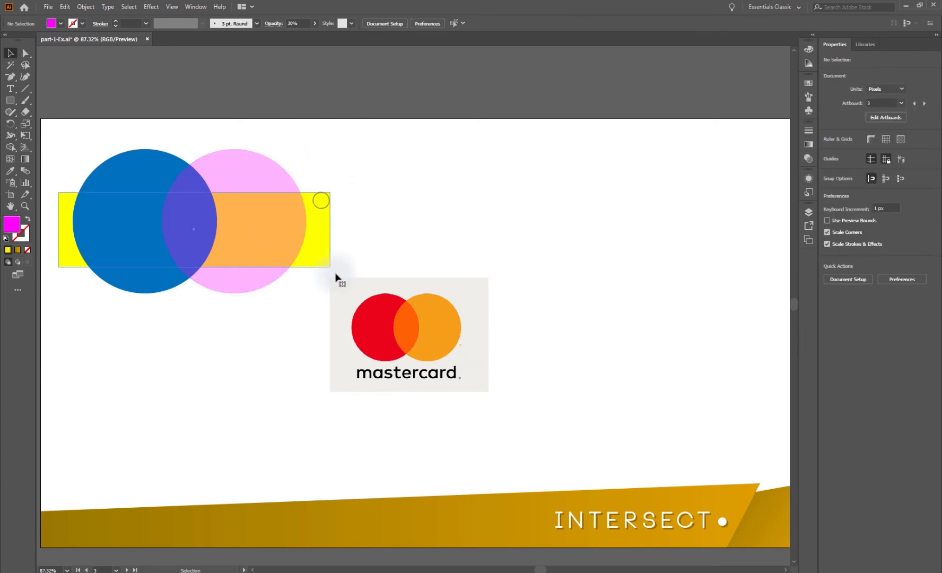
key("Delete")
Recolor the magenta circle with the Mastercard logo's yellow-orange and the blue circle with its red, using the Eyedropper.
left_click(279, 250)
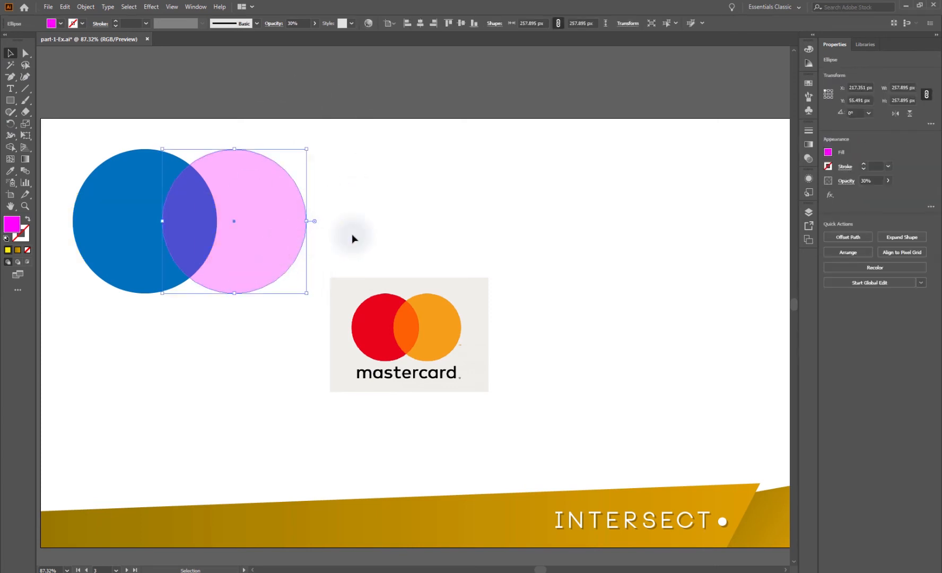
left_click(375, 240)
left_click(200, 245)
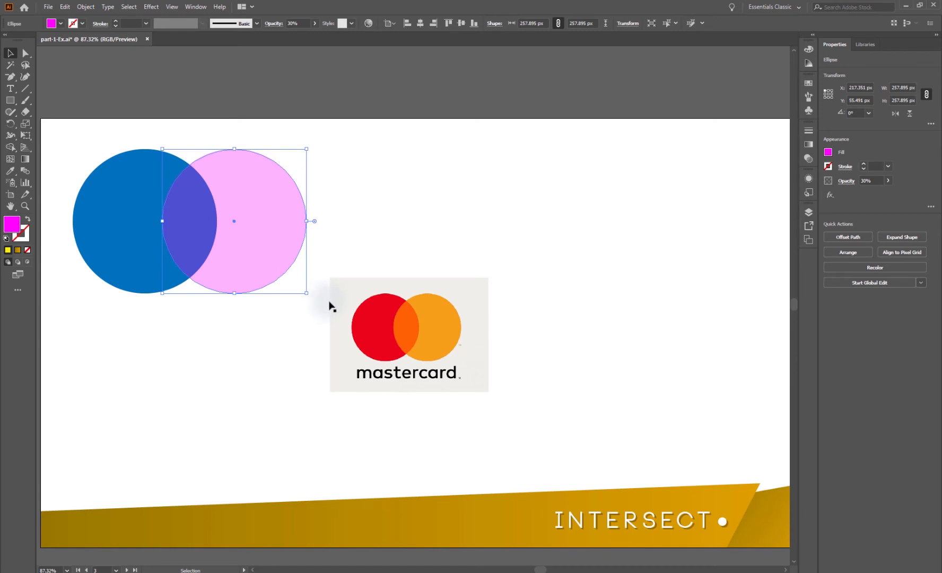
key("i")
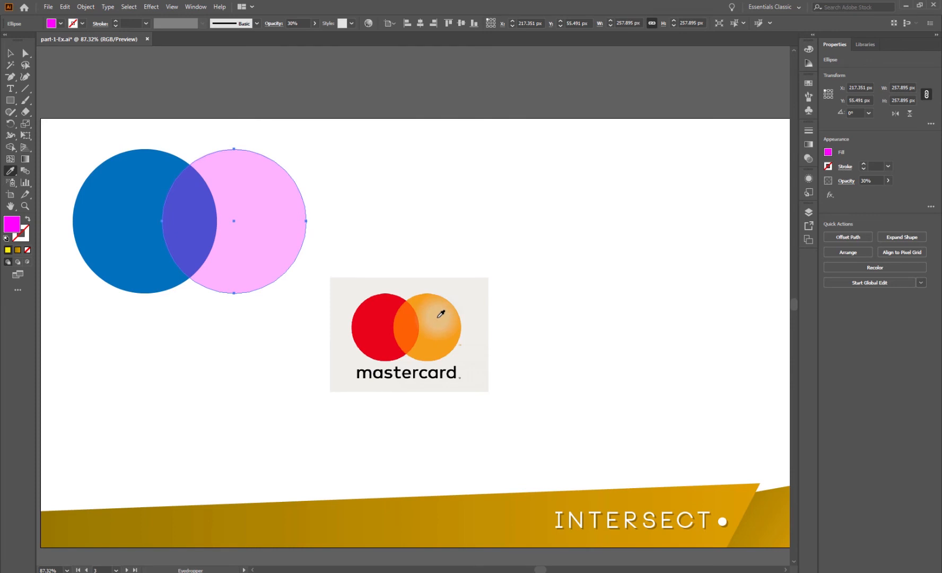
left_click(441, 314)
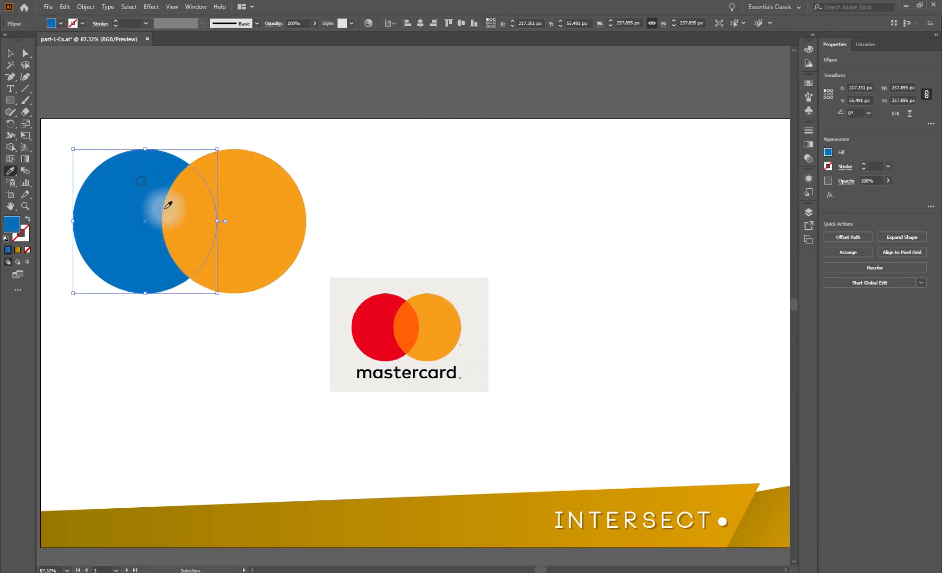
left_click(366, 323)
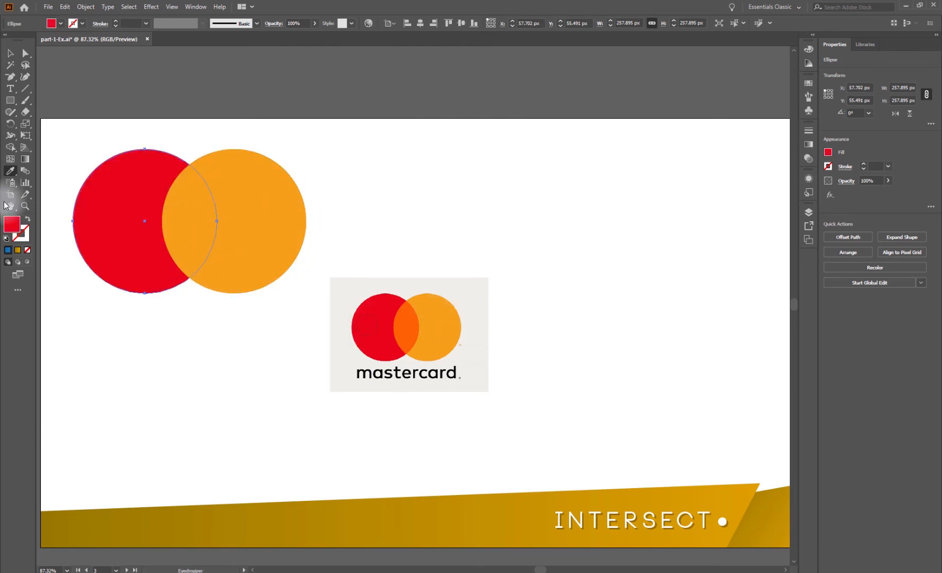
left_click(10, 53)
Select both the red and orange circles and switch the workspace to All.
left_click_drag(302, 105, 117, 195)
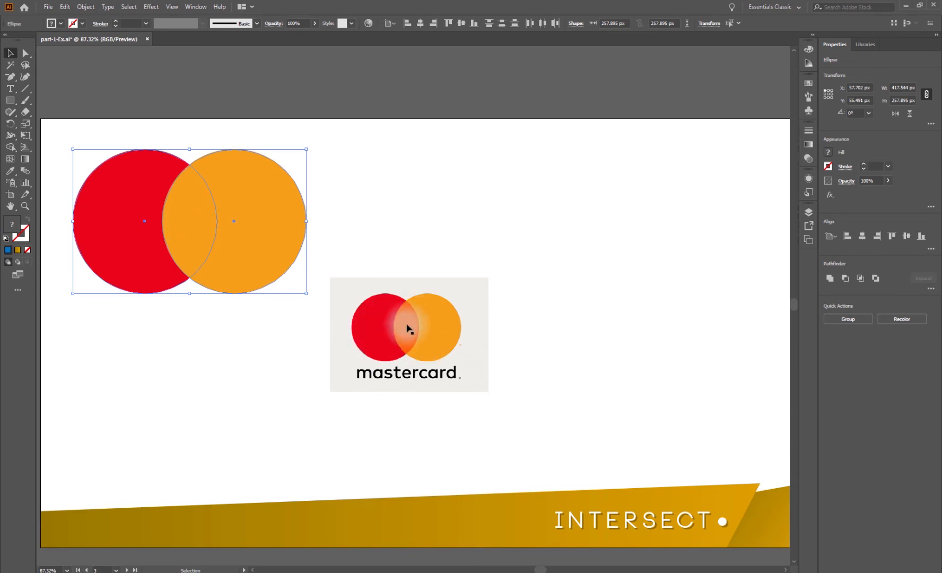
left_click(307, 172)
left_click_drag(259, 122, 163, 239)
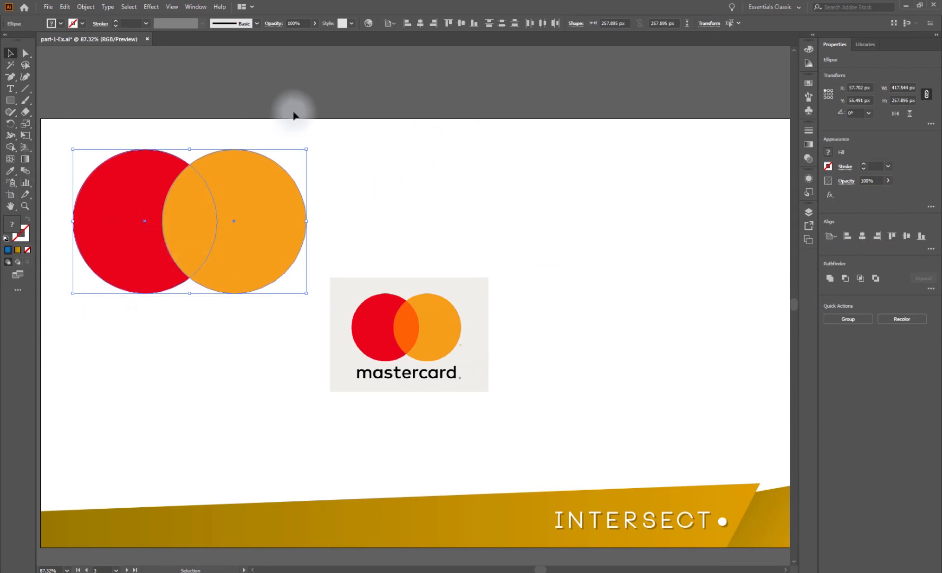
left_click(756, 7)
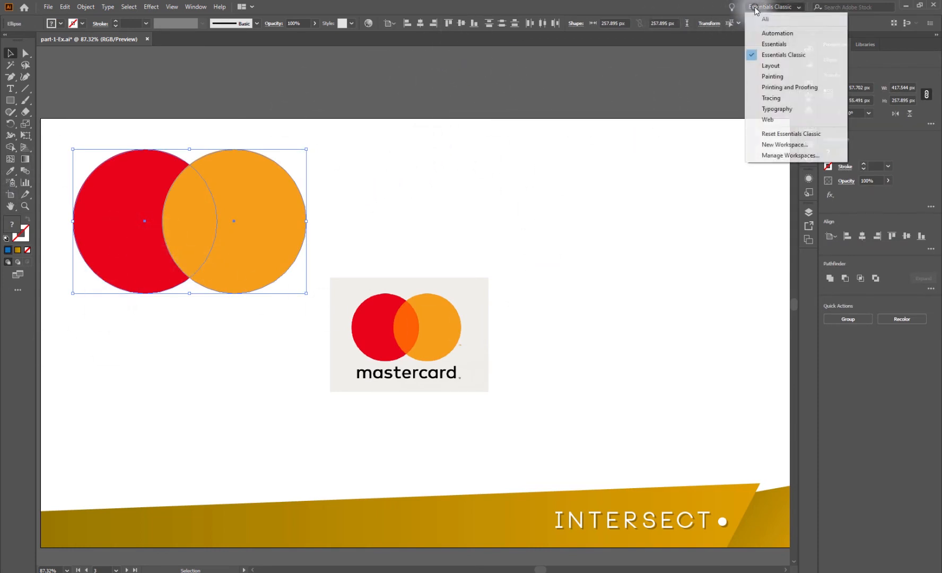
left_click(765, 19)
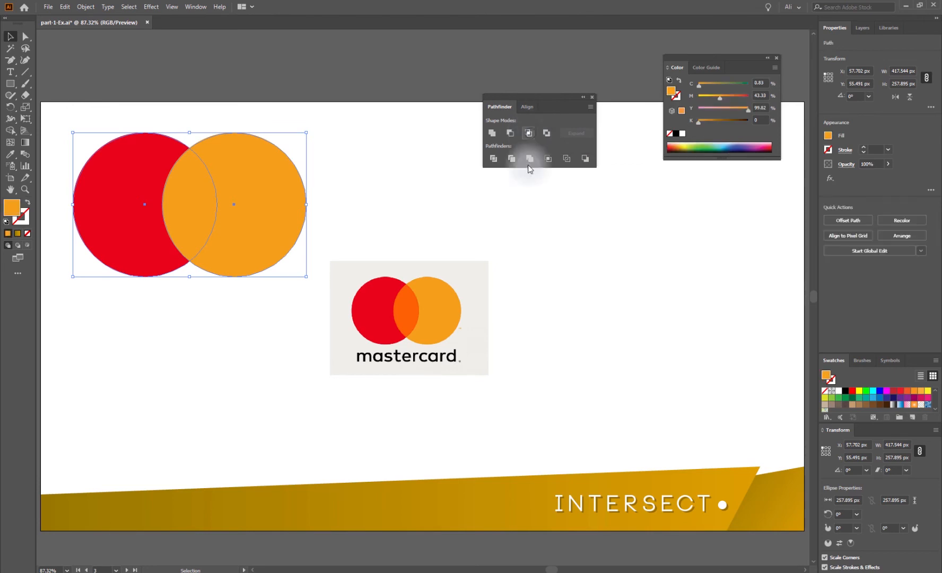
Try Pathfinder Intersect on the original two circles, undo it and deselect them.
left_click(529, 133)
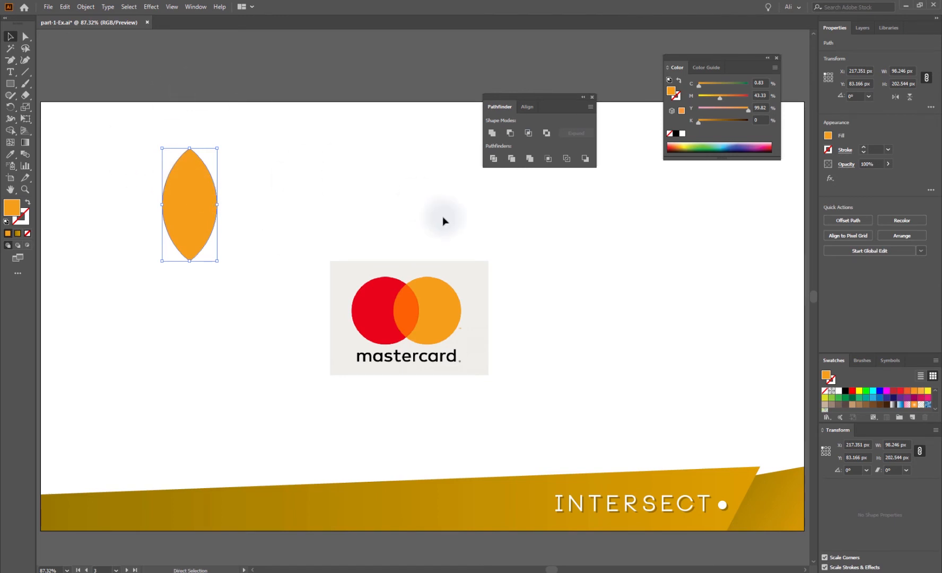
key("ctrl+z")
left_click(345, 136)
Copy the red and orange circles together and paste the copies in front of the originals.
left_click_drag(261, 102, 109, 238)
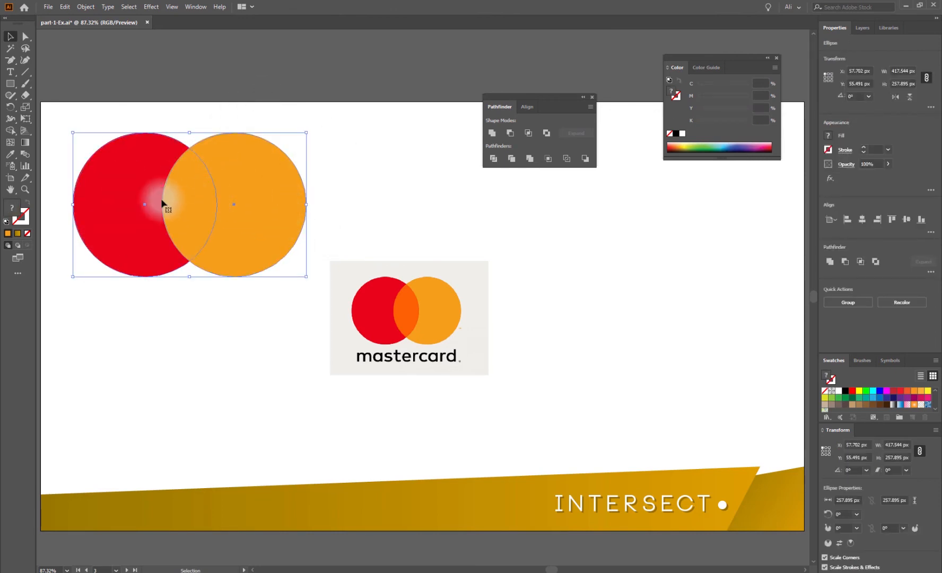
left_click(86, 6)
mouse_move(64, 6)
left_click(81, 54)
left_click(64, 6)
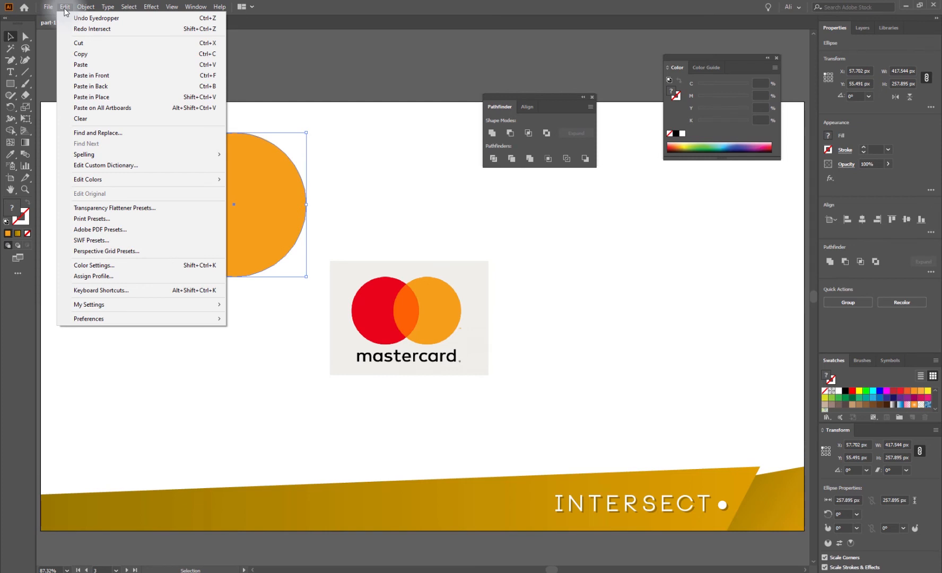
left_click(92, 75)
Move the pasted pair of circles away from the originals, undo the move and deselect.
left_click_drag(139, 253, 297, 145)
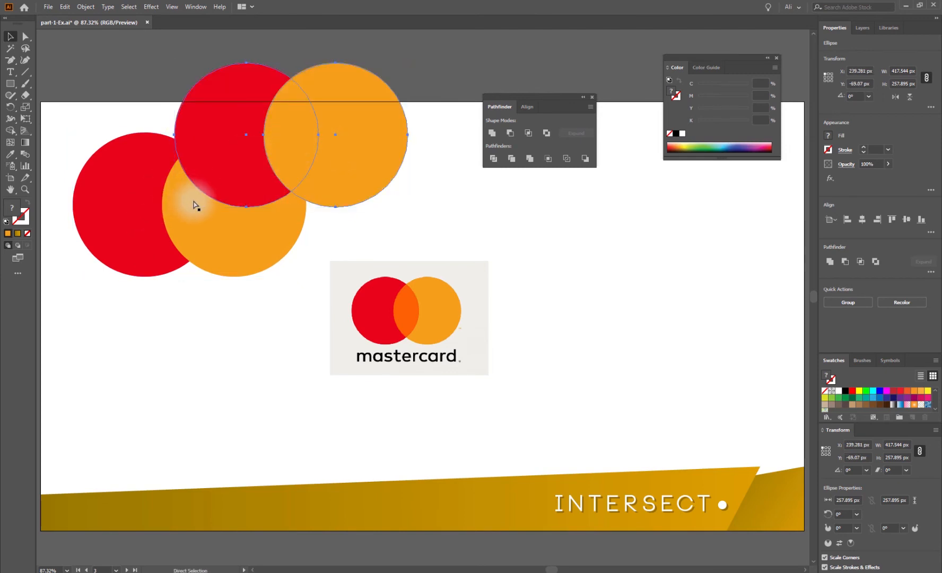
key("ctrl+z")
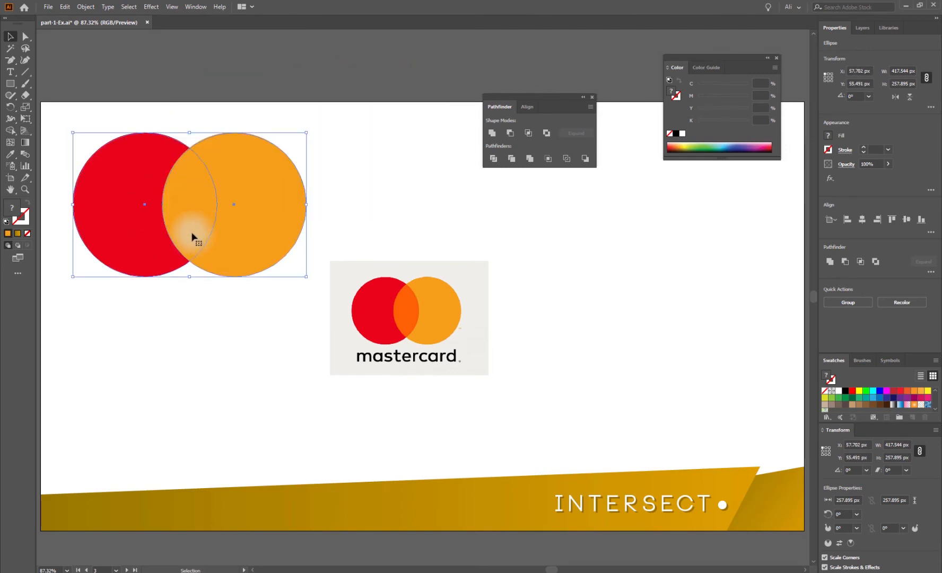
left_click(335, 175)
Select the front red and orange circle copies and combine them with Pathfinder Intersect.
left_click(245, 190)
left_click(124, 194, "shift")
left_click(99, 204, "shift")
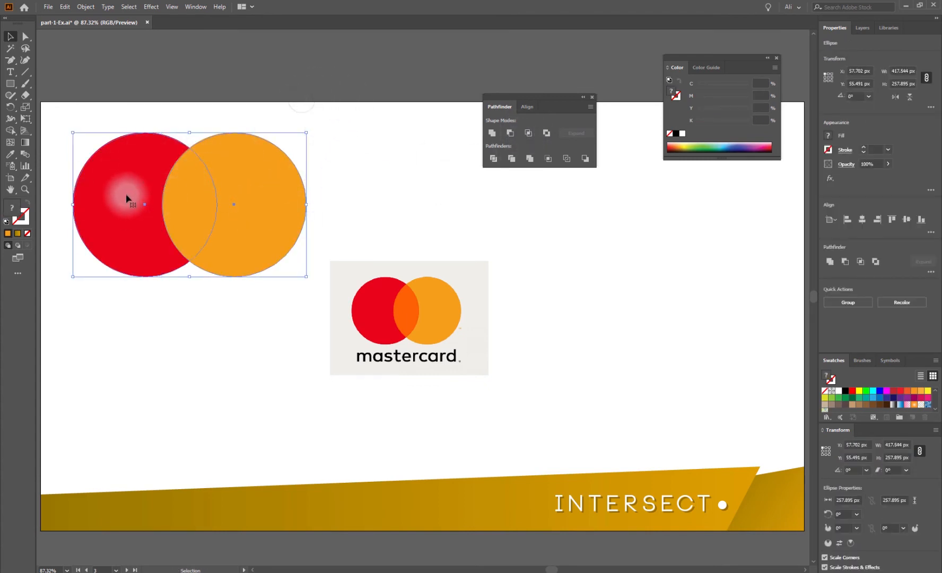
left_click(253, 202)
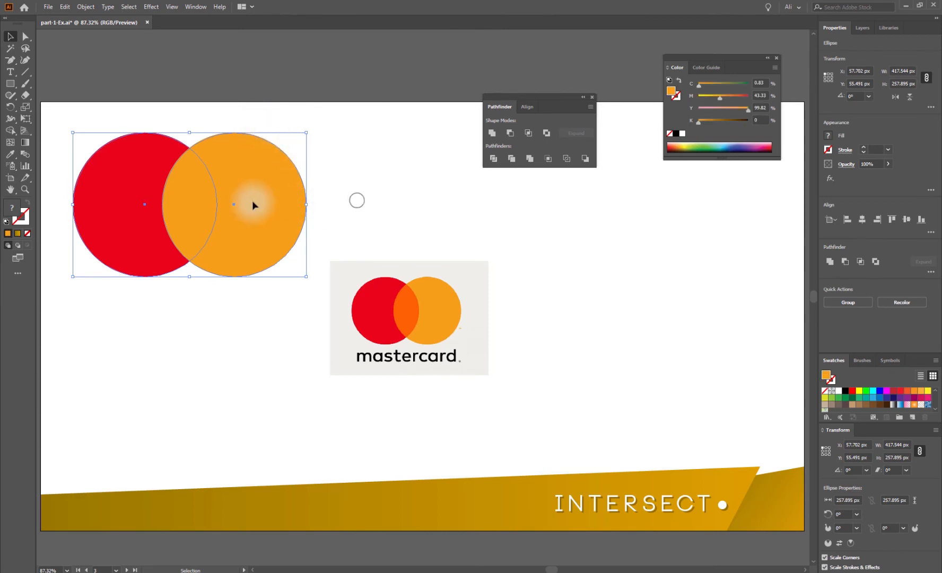
left_click(142, 211, "shift")
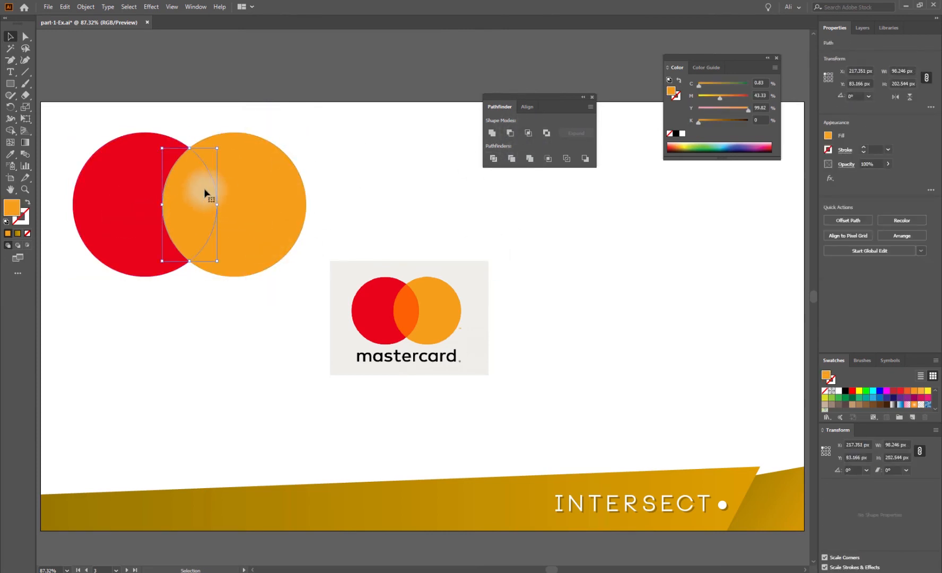
Fill the intersected lens shape with the overlap's deep orange sampled from the Mastercard logo, and deselect it.
left_click_drag(207, 216, 381, 122)
key("ctrl+z")
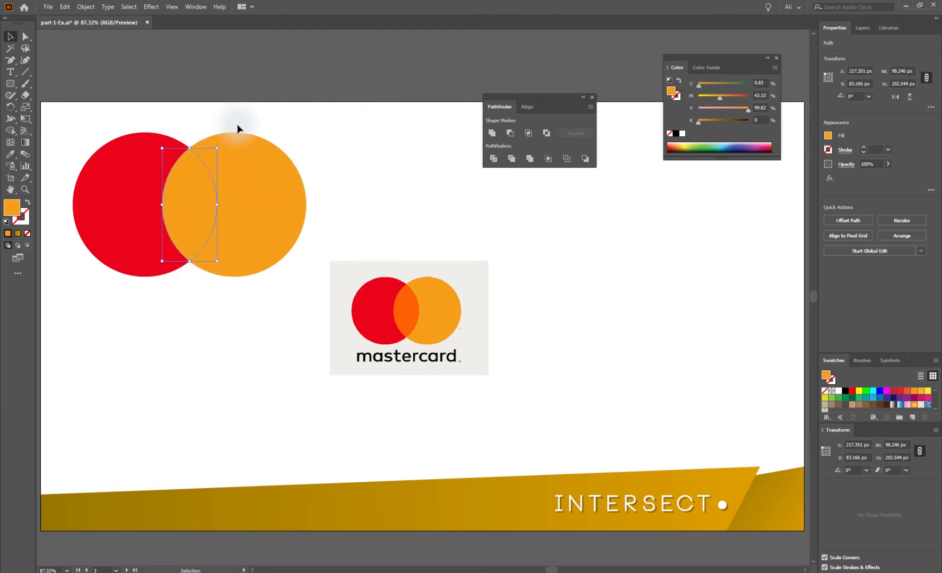
key("i")
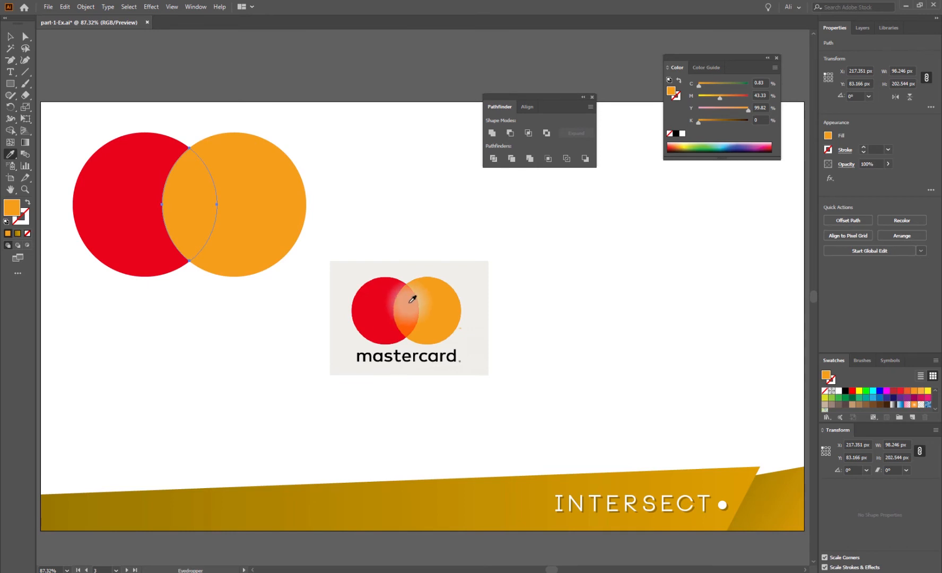
left_click(410, 302)
left_click(336, 109, "ctrl")
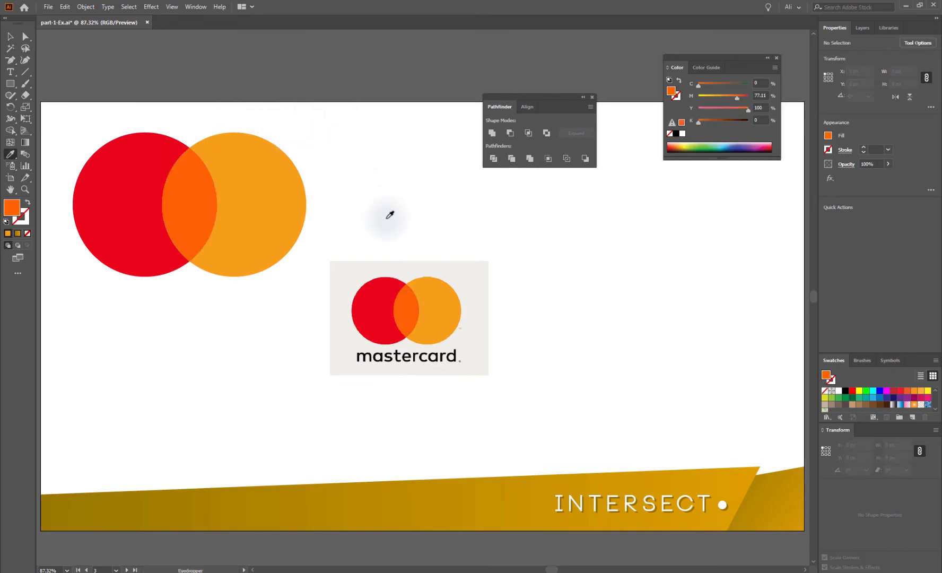
Delete the Mastercard reference image from the Intersect artboard.
key("v")
left_click(416, 286)
key("Delete")
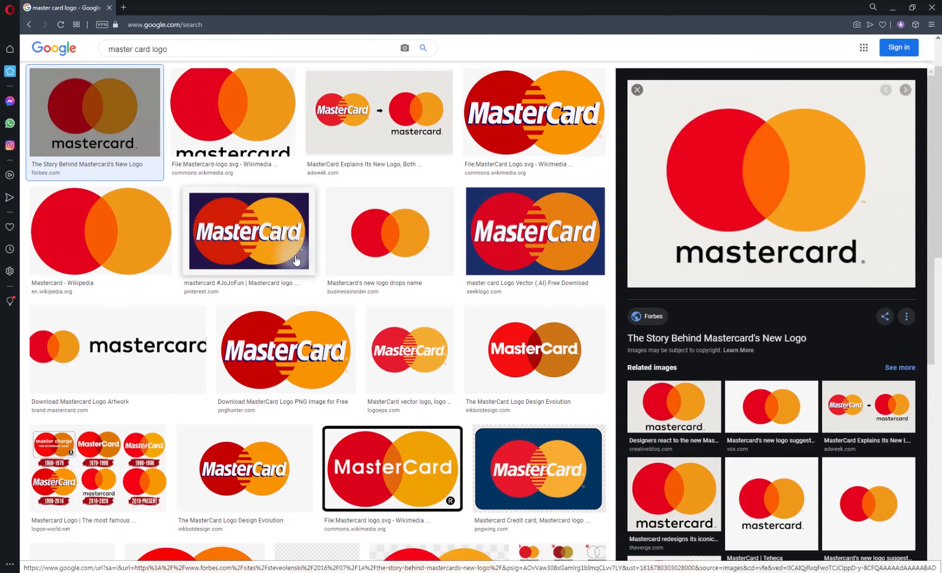
In the web browser, search Google Images for "Zong old logo".
scroll(342, 305, "up", 2)
left_click_drag(189, 59, 85, 47)
left_click(165, 57)
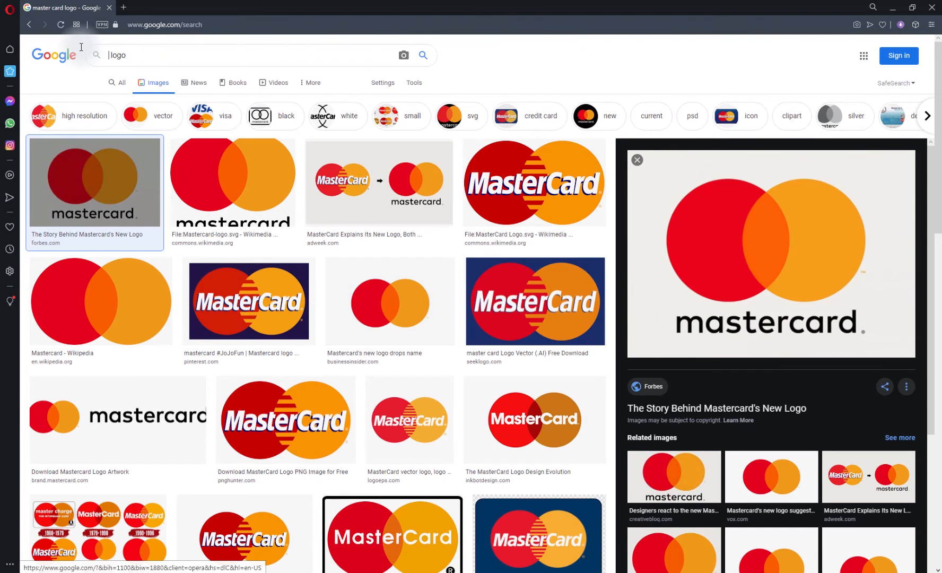
type("Zong ")
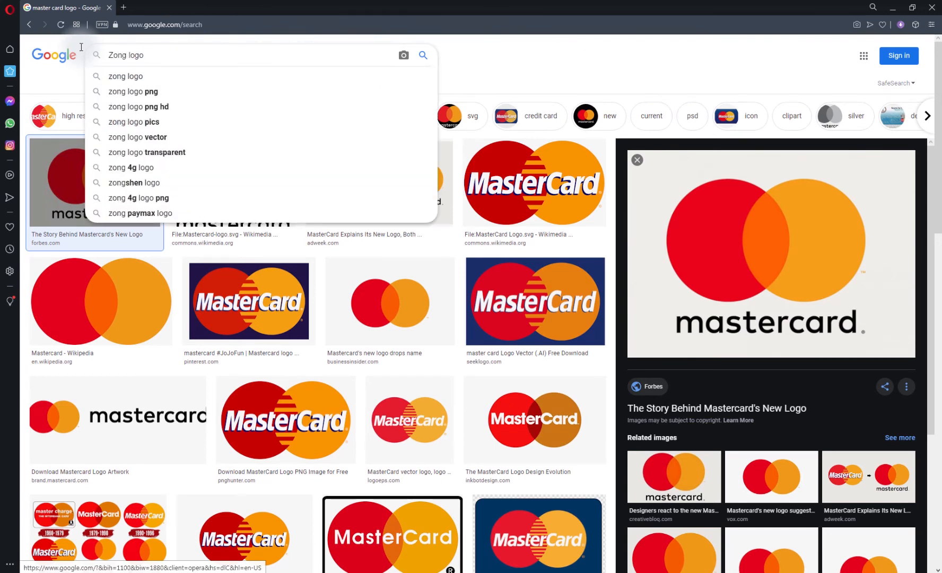
type("old")
key("Return")
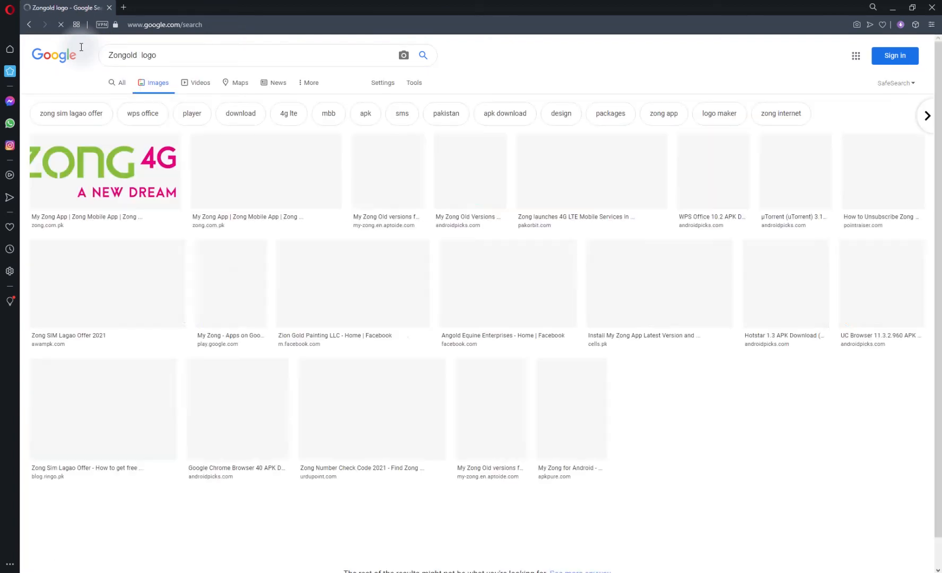
left_click(124, 55)
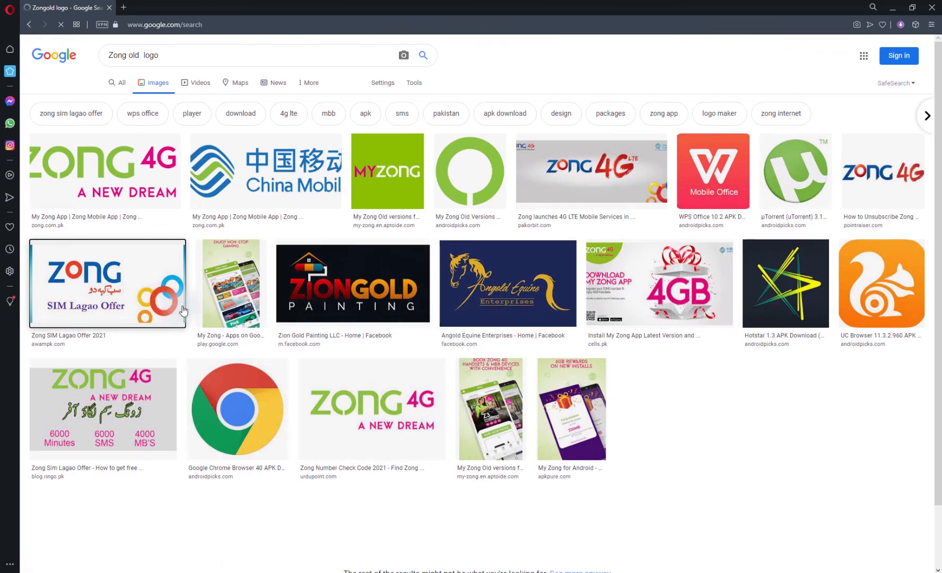
Copy the SeekLogo Zong image with overlapping rings and paste it beside the Mastercard circles on Illustrator's Intersect artboard.
scroll(283, 332, "down", 2)
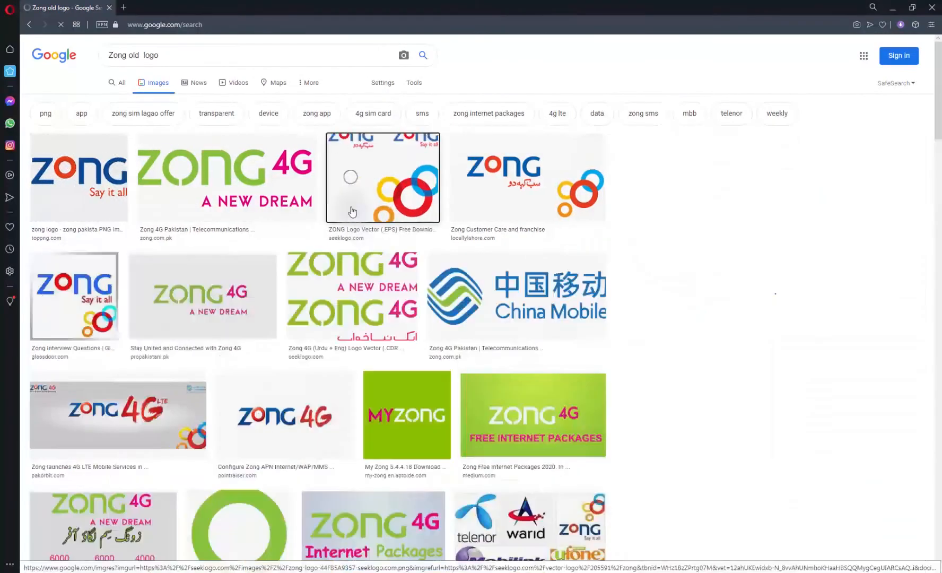
left_click(374, 164)
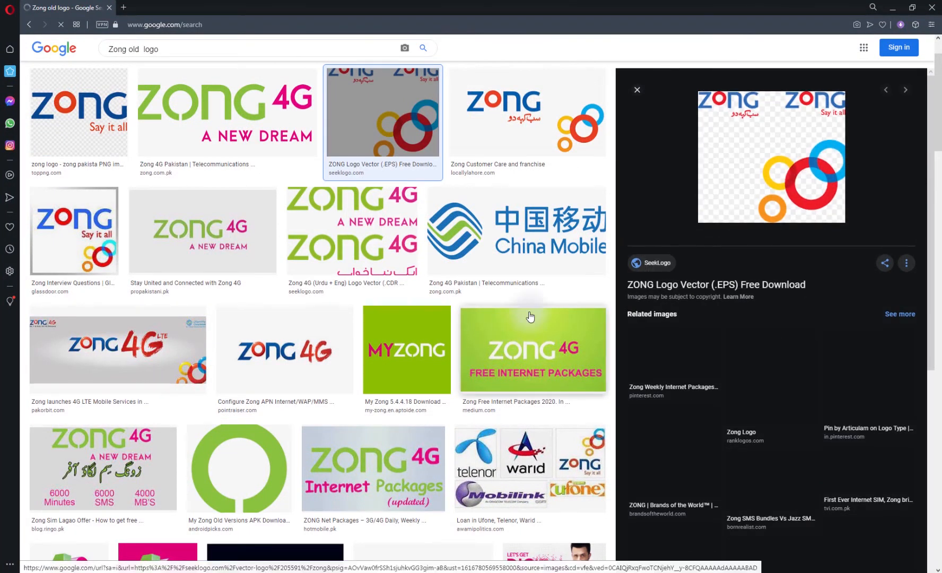
right_click(789, 175)
left_click(817, 299)
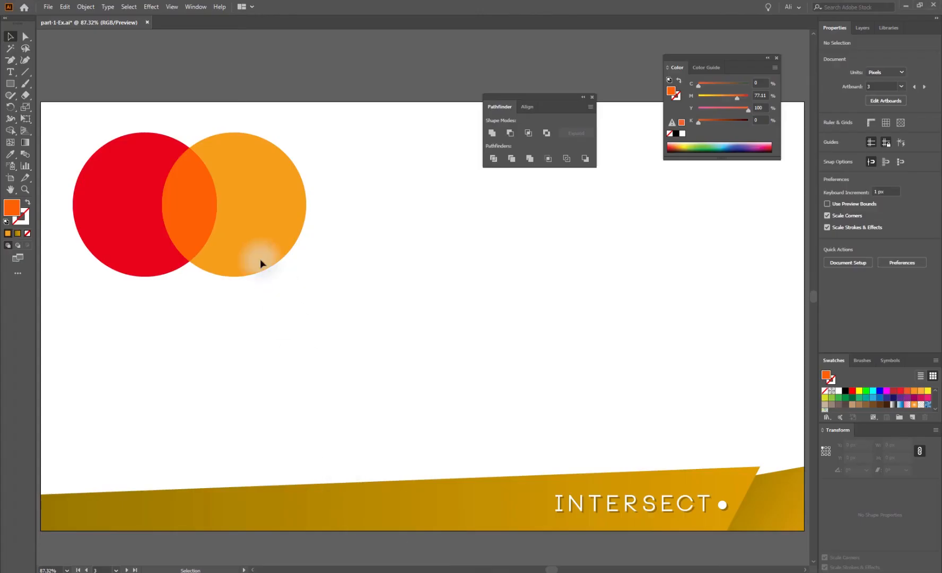
key("ctrl+v")
left_click_drag(411, 338, 501, 305)
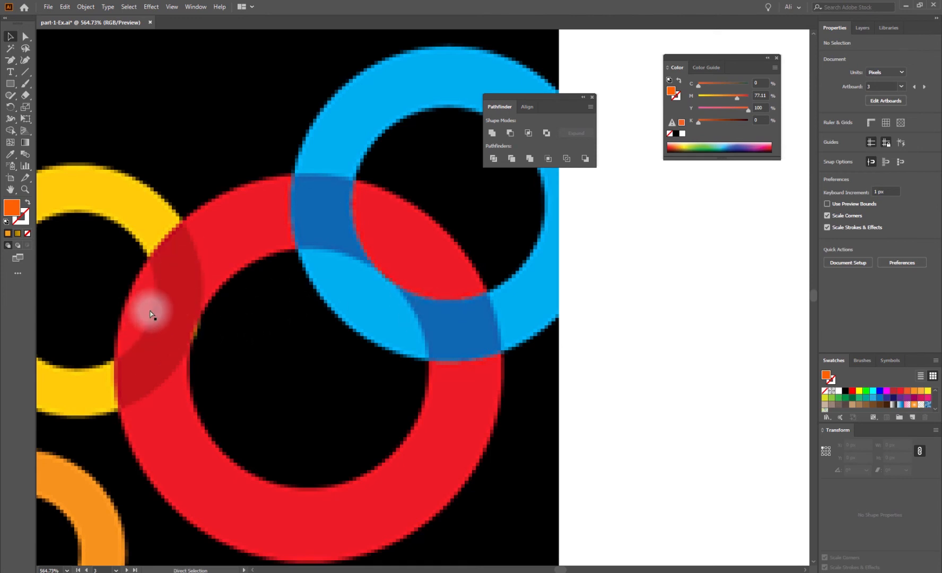
Duplicate the Mastercard shape's orange circle directly below the original.
key("ctrl+minus")
key("ctrl+minus")
key("ctrl+minus")
key("ctrl+minus")
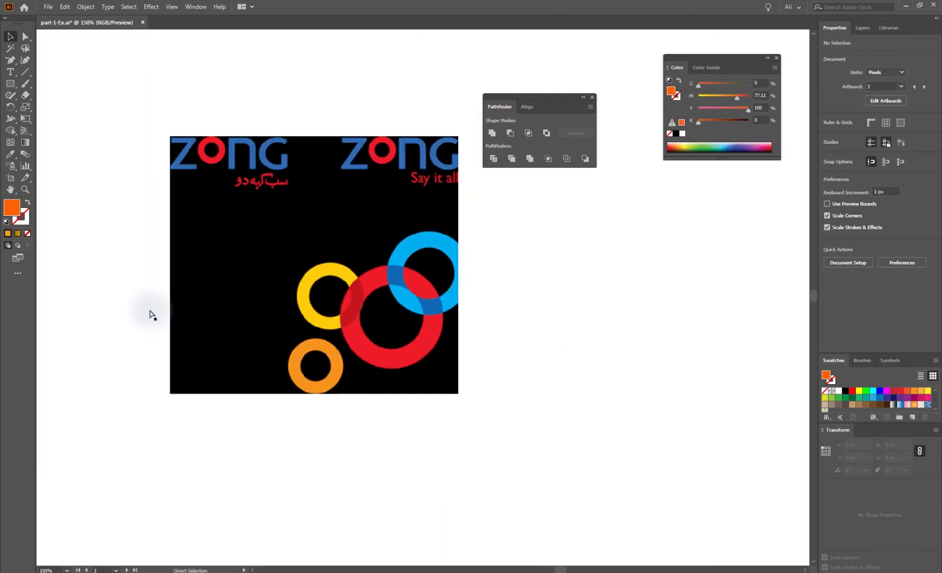
scroll(391, 312, "left", 10)
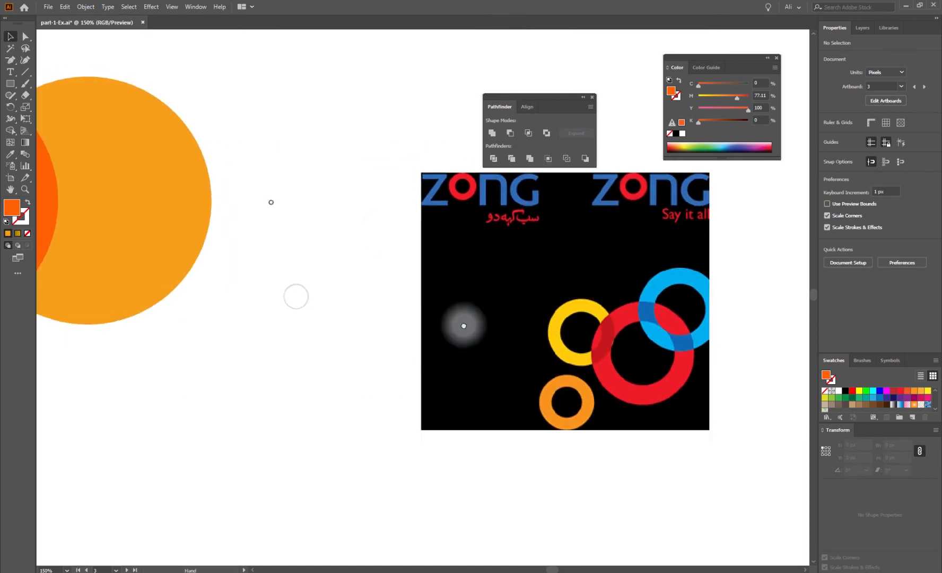
key("ctrl+minus")
key("ctrl+minus")
key("ctrl+minus")
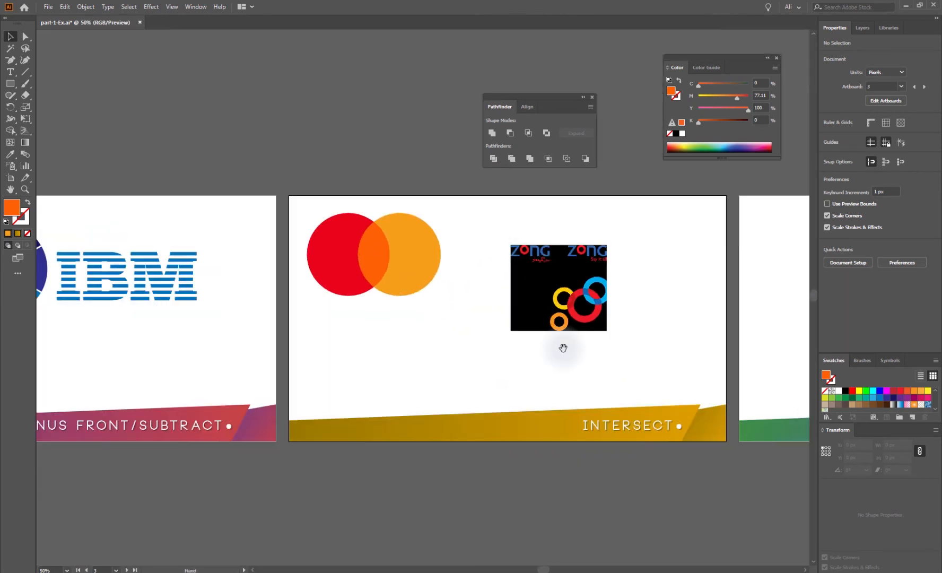
scroll(561, 347, "right", 2)
left_click_drag(350, 287, 350, 345)
key("ctrl+space")
left_click_drag(282, 269, 611, 420)
left_click_drag(446, 318, 465, 368)
left_click_drag(633, 279, 545, 359)
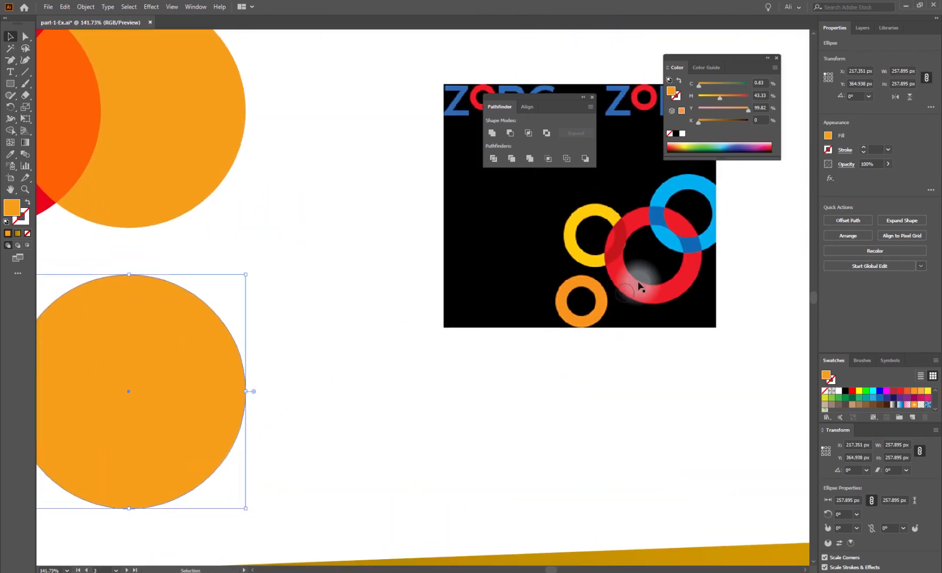
Swap the duplicated circle's fill and stroke, and thicken its orange stroke into a wide ring.
left_click_drag(318, 377, 387, 382)
left_click(28, 203)
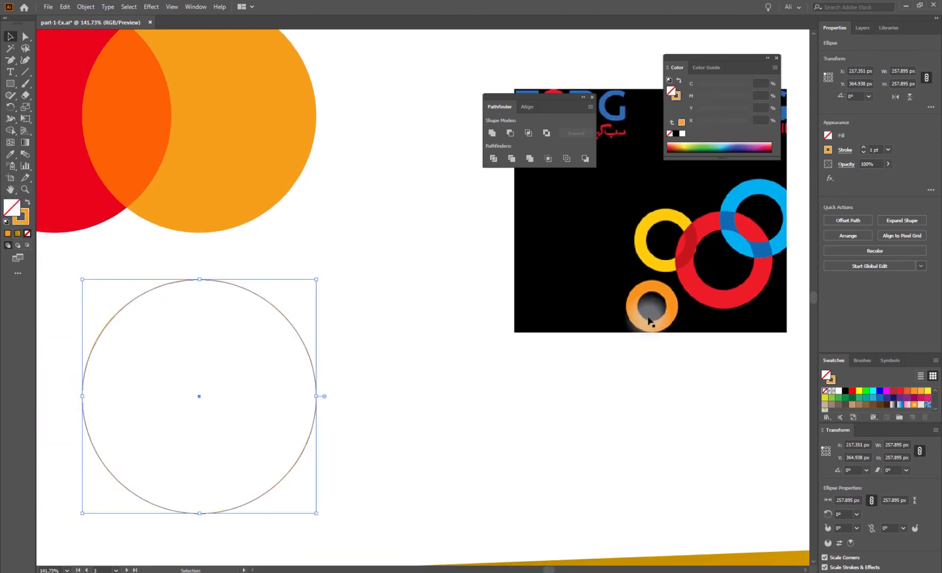
left_click(872, 147)
scroll(873, 148, "up", 20)
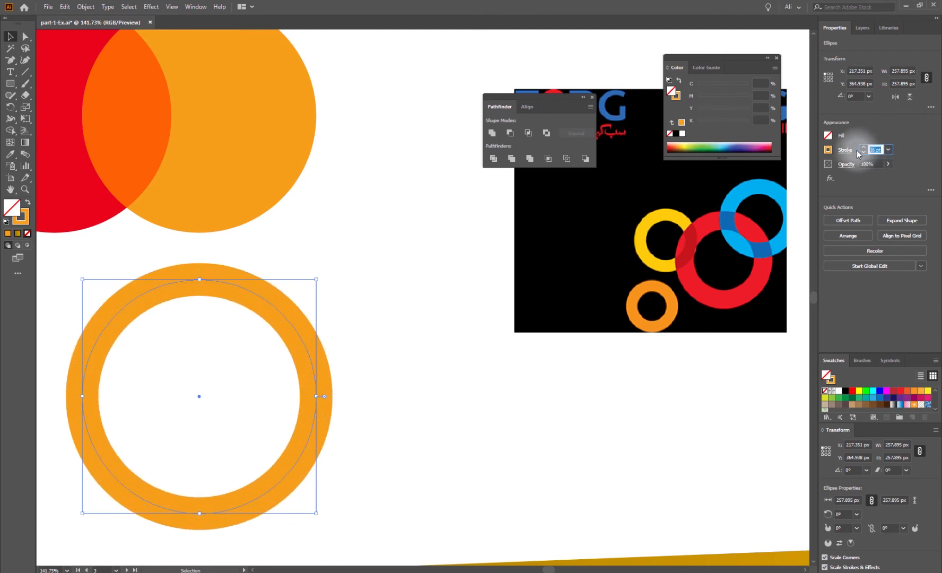
Align the orange ring's stroke to the inside of its path and set the stroke weight to 40 pt.
left_click(848, 150)
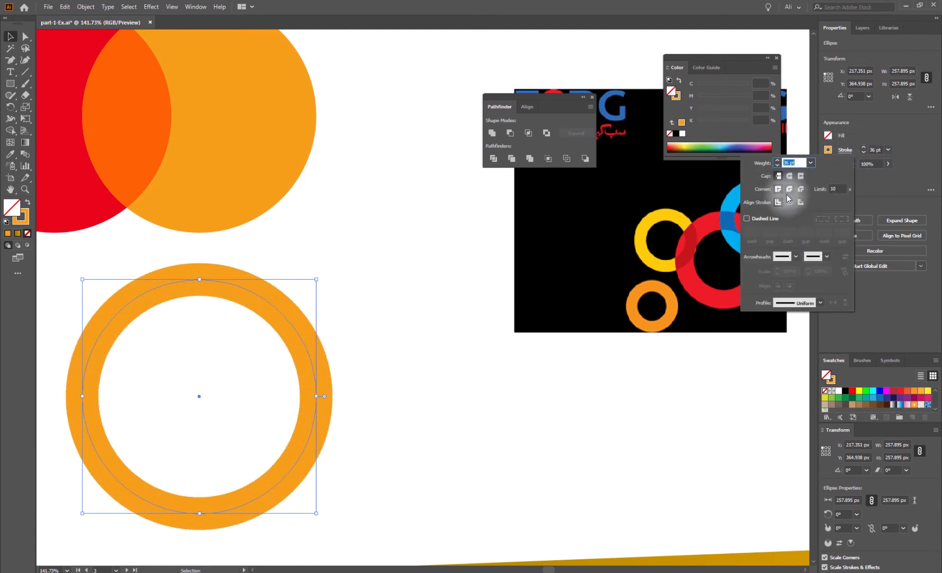
left_click(789, 203)
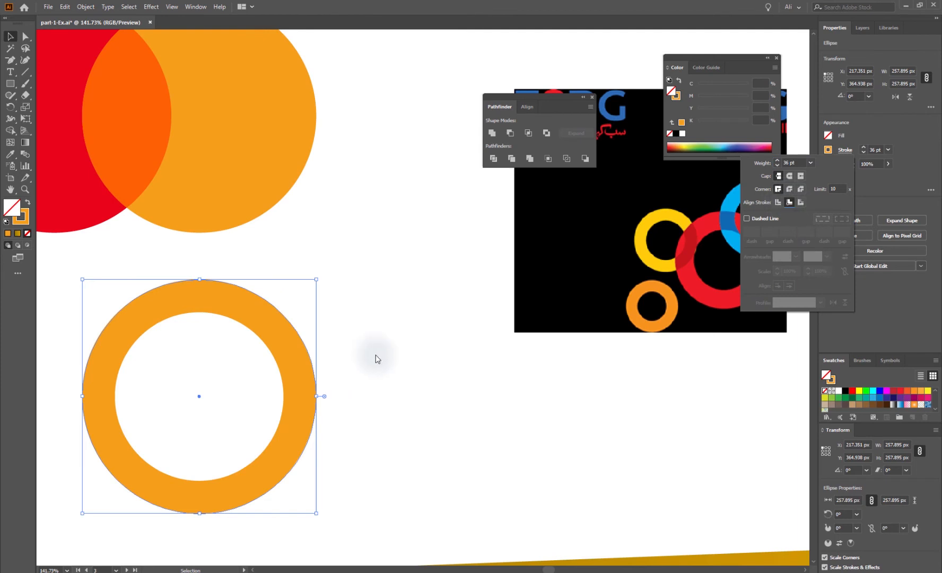
left_click(877, 150)
type("40")
key("Return")
left_click(373, 248)
left_click(291, 392)
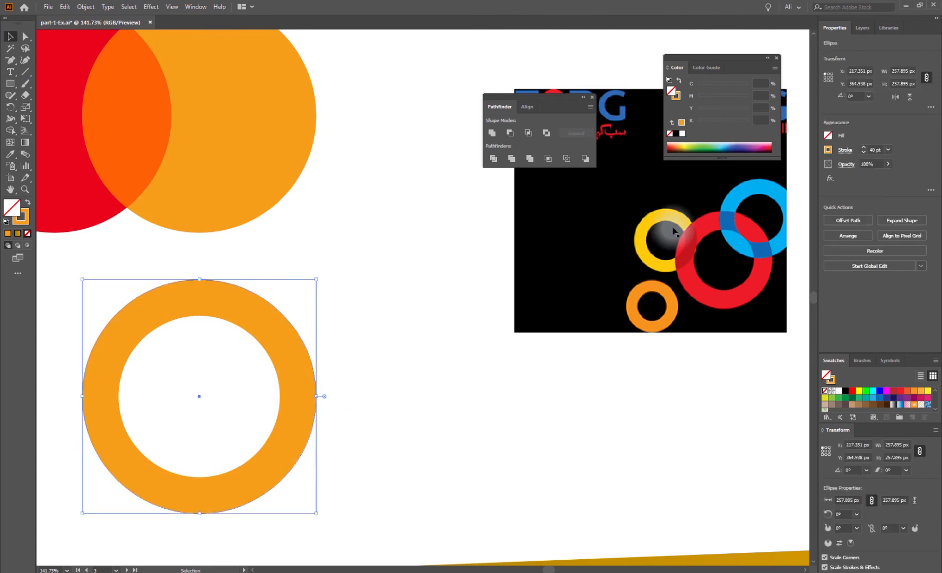
Recolour the orange ring's stroke with the red sampled from the Zong reference image's large ring.
key("i")
left_click(20, 216)
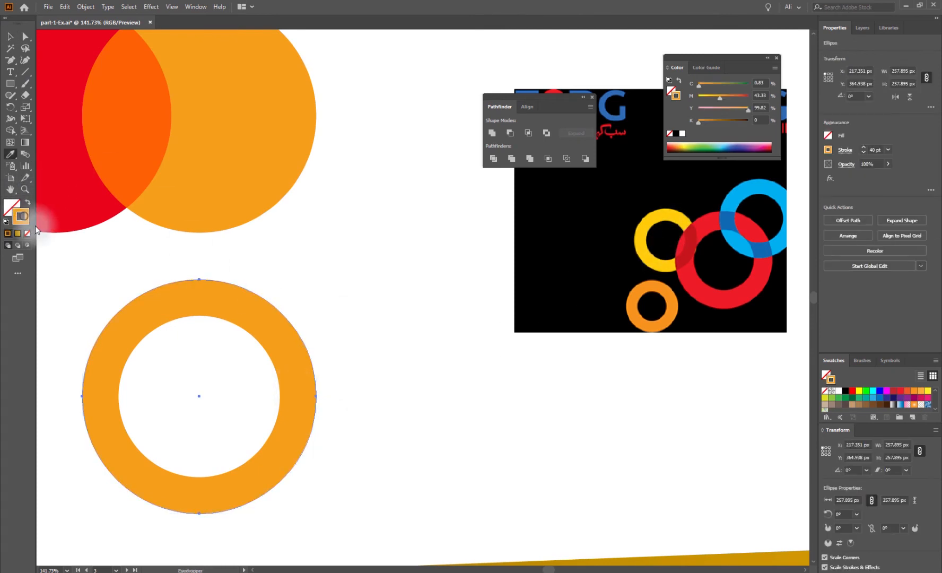
left_click(692, 288)
key("v")
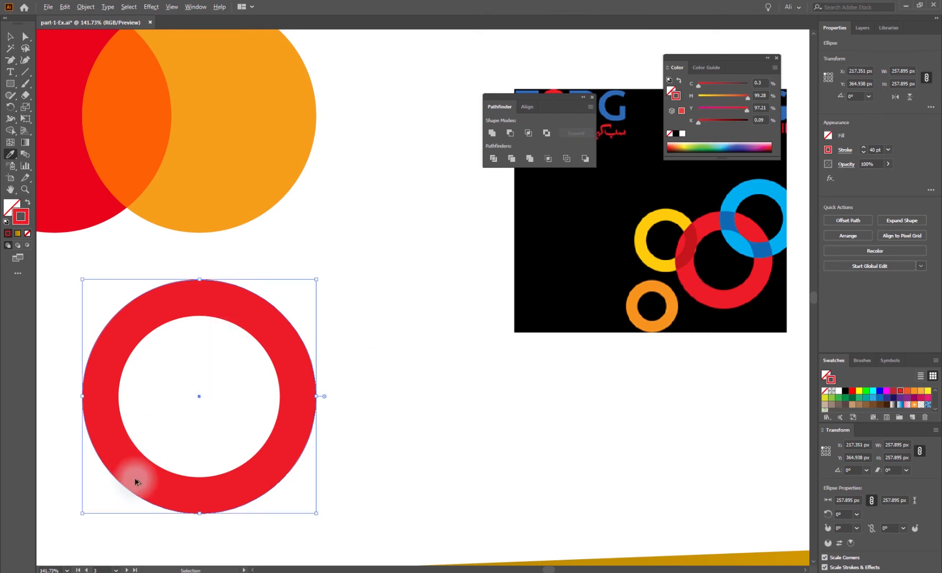
Duplicate the red ring, scale the copy to about 171 px over the original's upper right, and colour it with the reference's light blue.
left_click_drag(135, 482, 284, 363)
left_click_drag(466, 160, 353, 226)
left_click_drag(293, 391, 300, 372)
mouse_move(361, 254)
left_mouse_down()
mouse_move(400, 224)
mouse_move(393, 233)
left_mouse_up()
left_click_drag(279, 361, 257, 378)
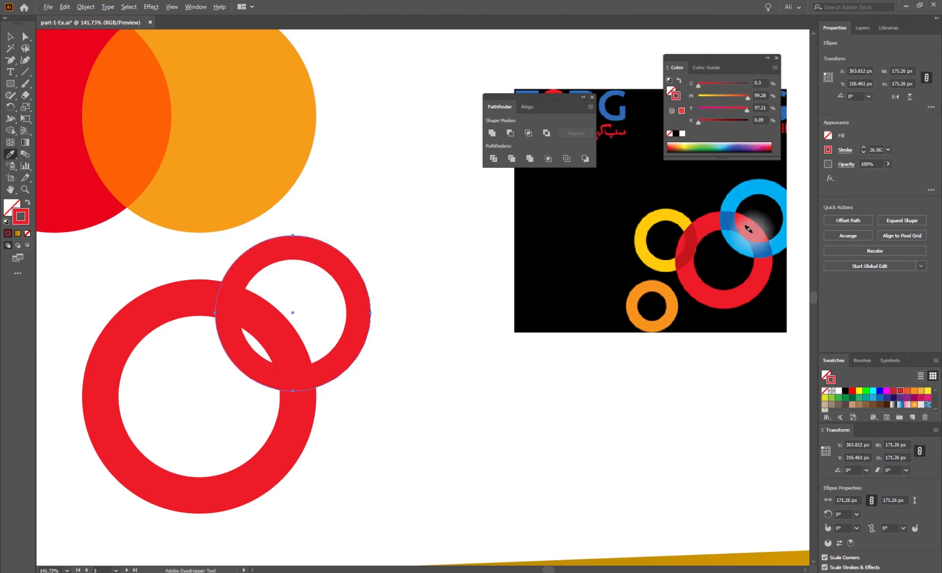
left_click(742, 192)
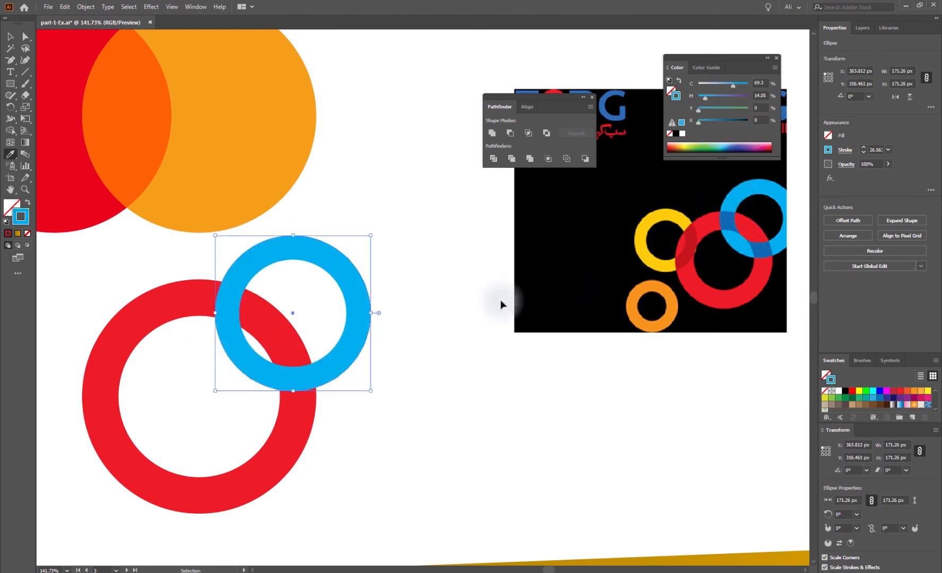
Duplicate the blue ring over the red ring's upper left, sample the reference's yellow, and scale the copy smaller than the blue ring.
left_click_drag(325, 367, 87, 356)
left_click_drag(183, 332, 308, 343)
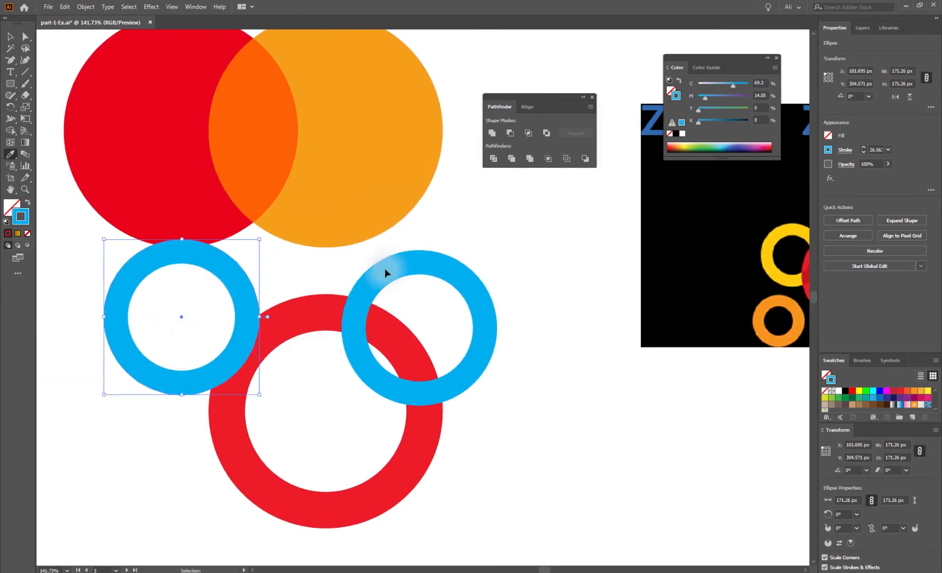
left_click(772, 245)
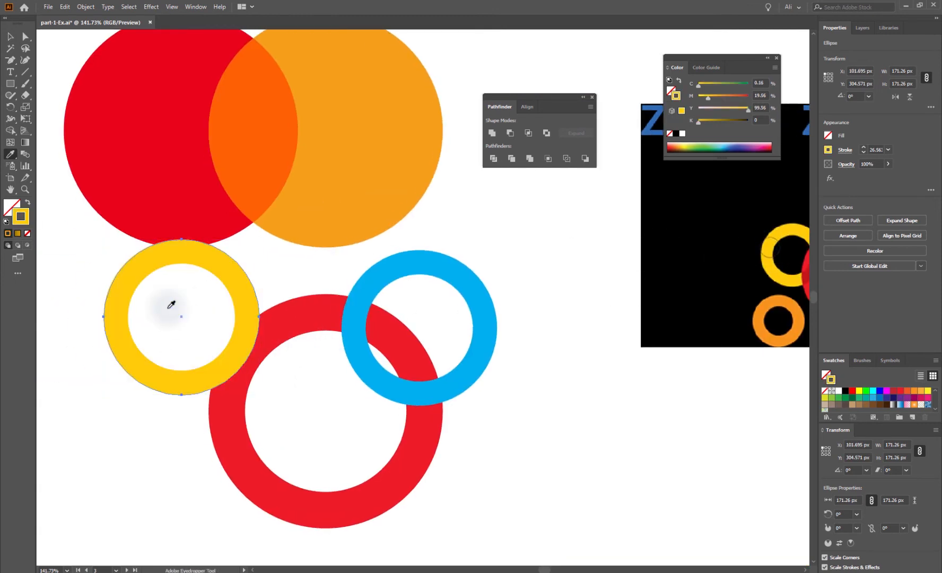
left_click_drag(104, 240, 140, 278)
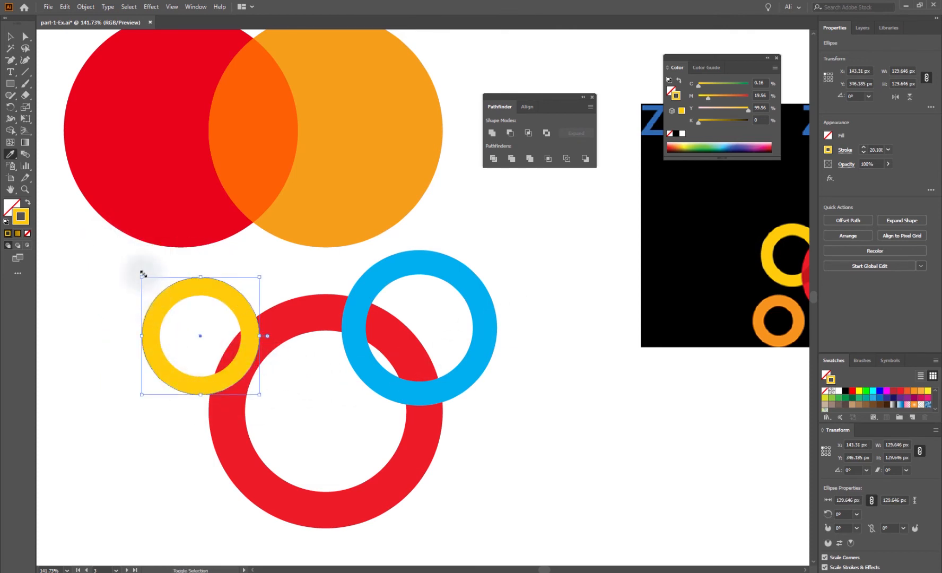
left_click_drag(141, 278, 133, 268)
Duplicate the yellow ring below itself, scale the copy to about 93 px, and colour it with the reference's orange.
left_click_drag(208, 373, 128, 527)
left_click_drag(59, 532, 81, 513)
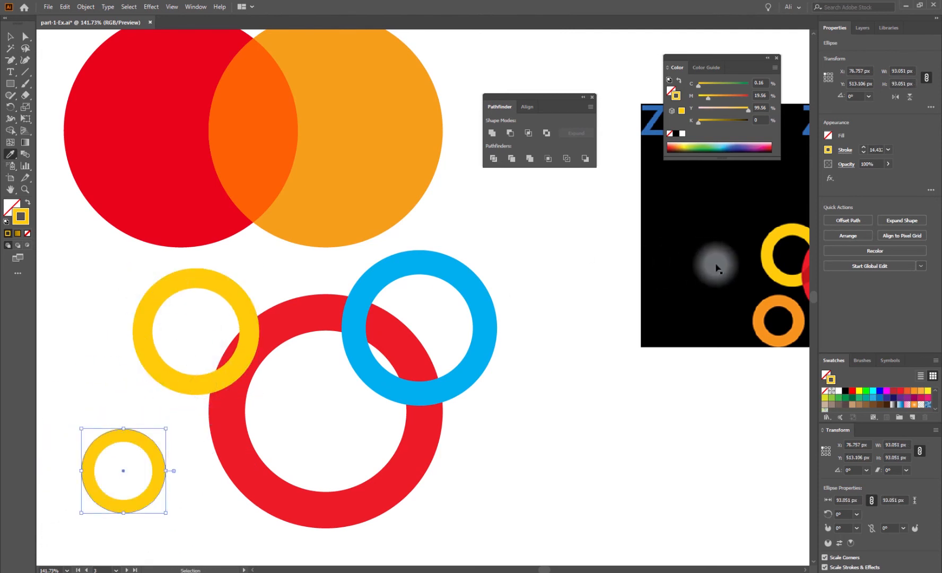
left_click(757, 308)
left_click(10, 36)
left_click_drag(158, 467, 189, 465)
key("space")
left_click_drag(560, 297, 484, 291)
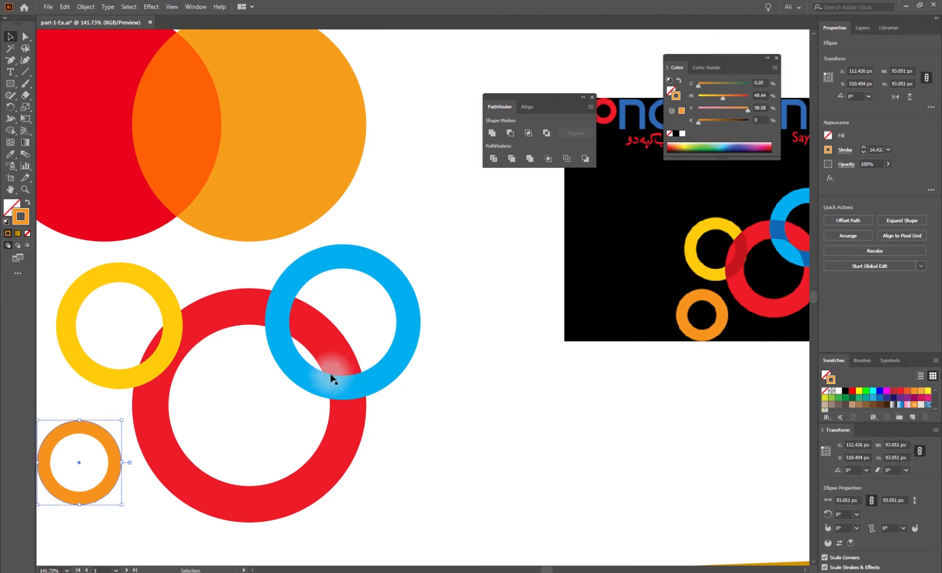
Nudge the blue ring slightly down over the red ring and check the ring paths in Outline view.
mouse_move(304, 377)
left_mouse_down()
mouse_move(319, 366)
mouse_move(297, 385)
left_mouse_up()
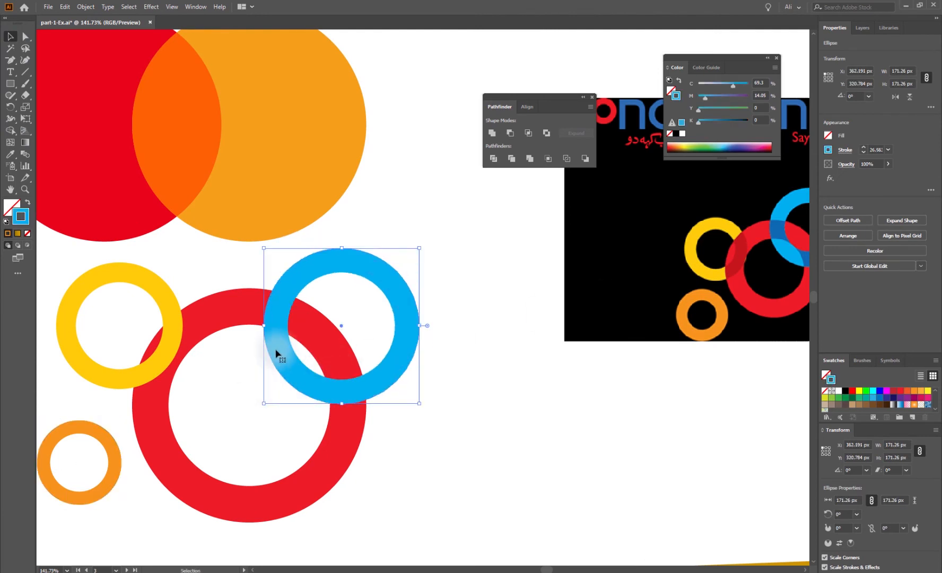
key("ctrl+y")
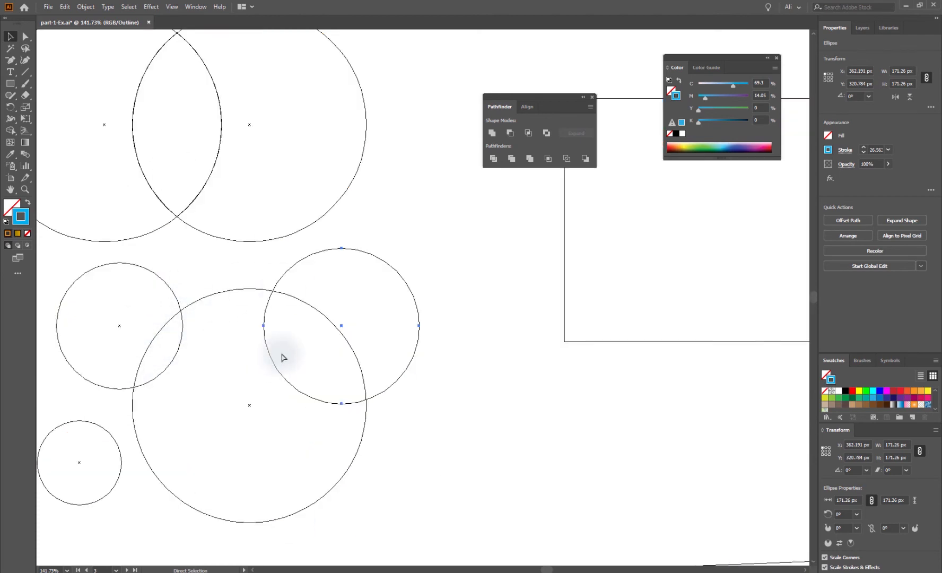
key("ctrl+y")
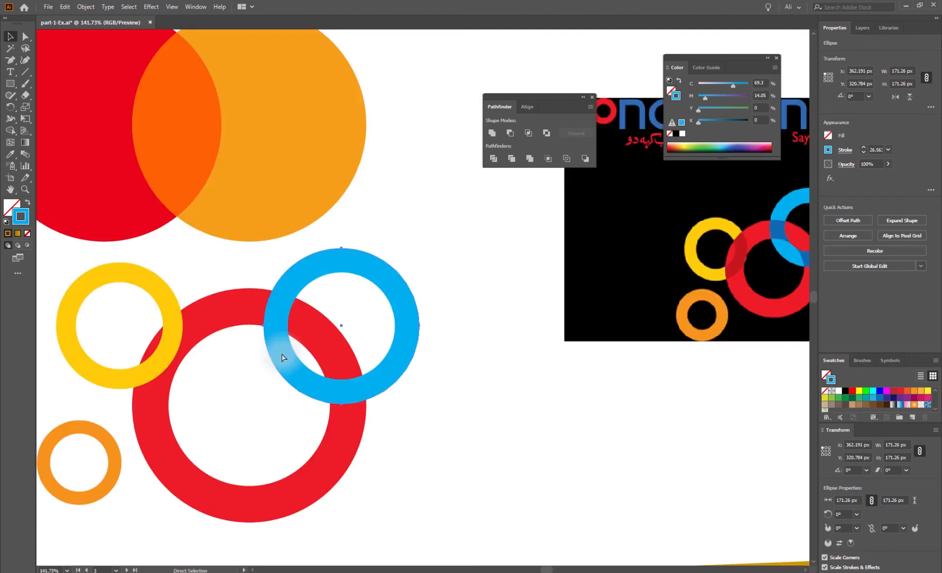
Expand the strokes of all four rings into filled compound paths.
left_click_drag(431, 540, 103, 362)
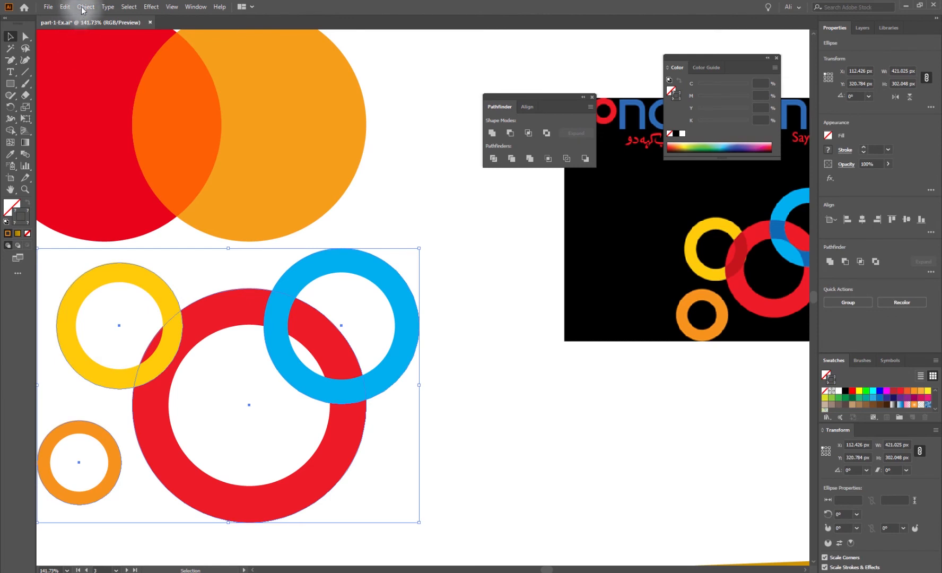
left_click(85, 6)
left_click(102, 133)
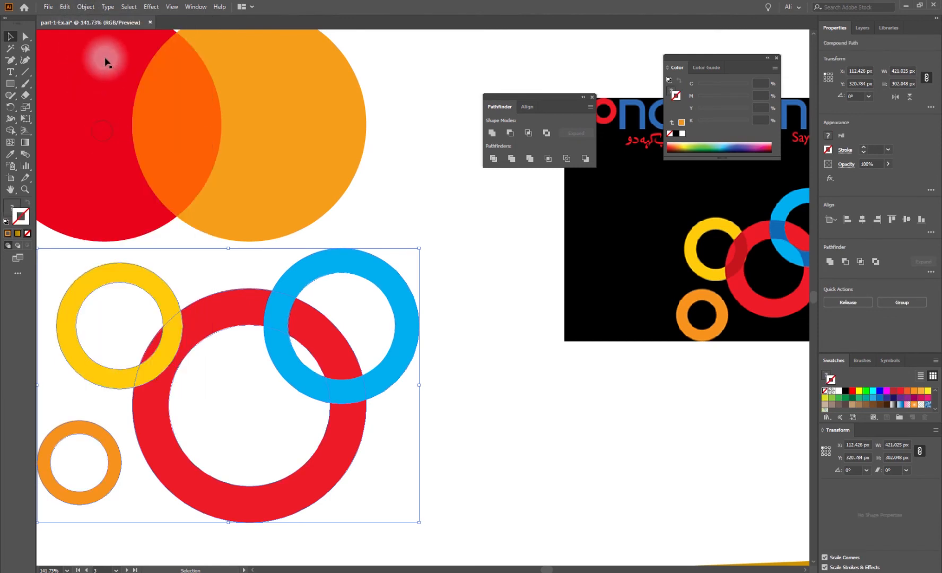
left_click(243, 383)
left_click(461, 402)
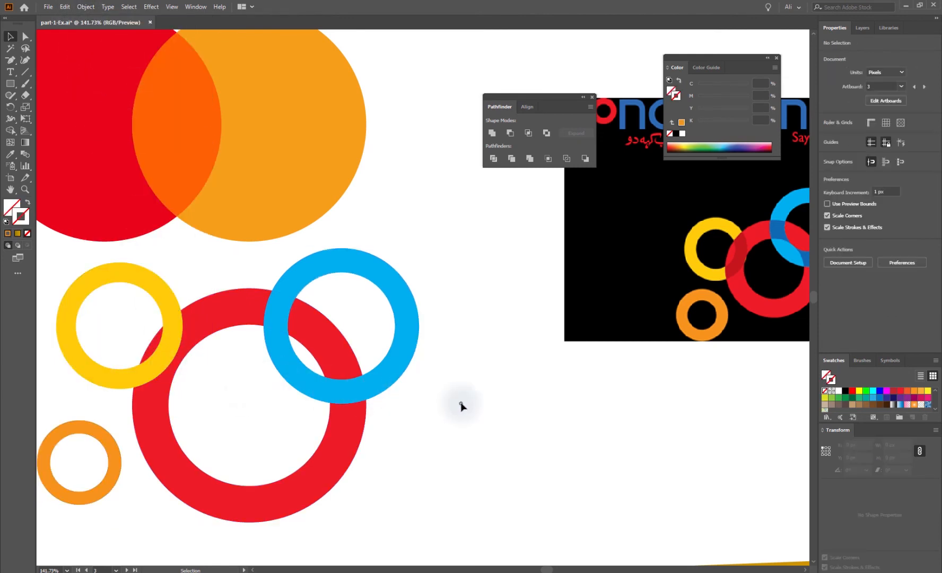
Move the blue ring slightly up and to the right, and enlarge the yellow ring at the red ring's upper left.
left_click(391, 383)
left_click(317, 381)
left_click_drag(300, 374, 317, 368)
left_click_drag(369, 386, 317, 366)
left_click_drag(162, 363, 183, 414)
left_click(253, 404)
scroll(98, 484, "down", 1)
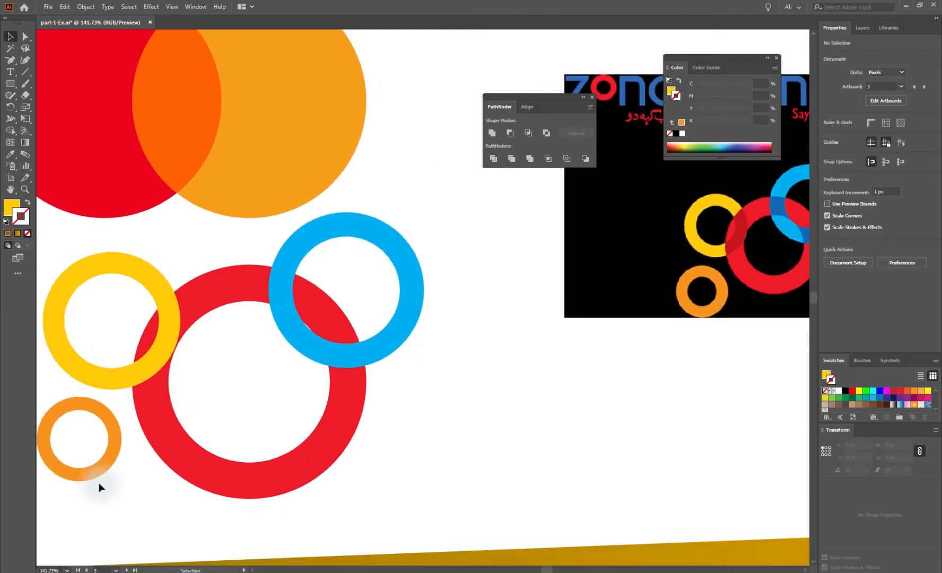
Move the orange ring closer to the red ring and inspect the gap where the red and blue rings' edges meet.
left_click_drag(127, 448, 146, 455)
left_click(146, 457)
left_click_drag(367, 351, 316, 375)
left_click_drag(271, 336, 284, 374)
left_click_drag(183, 370, 463, 387)
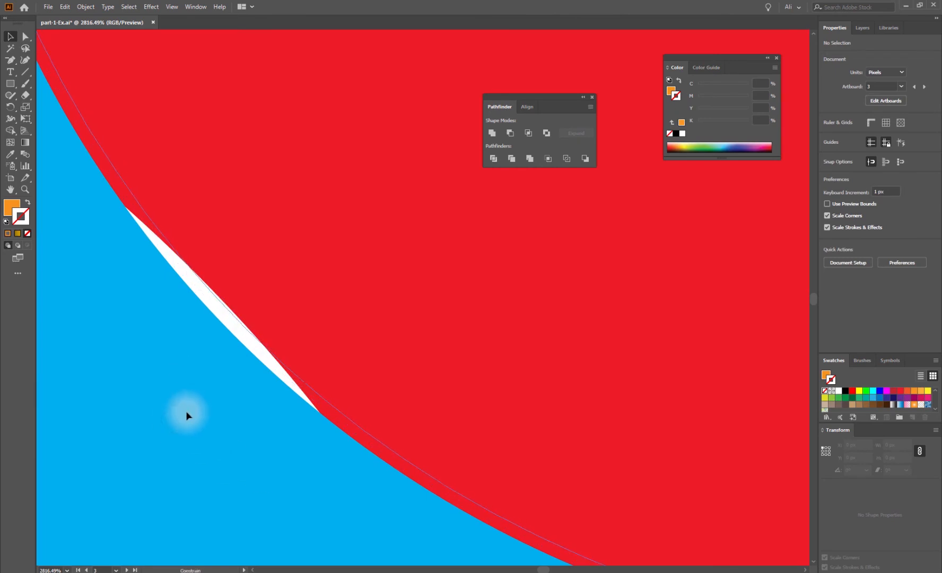
left_click(190, 411)
key("ctrl+0")
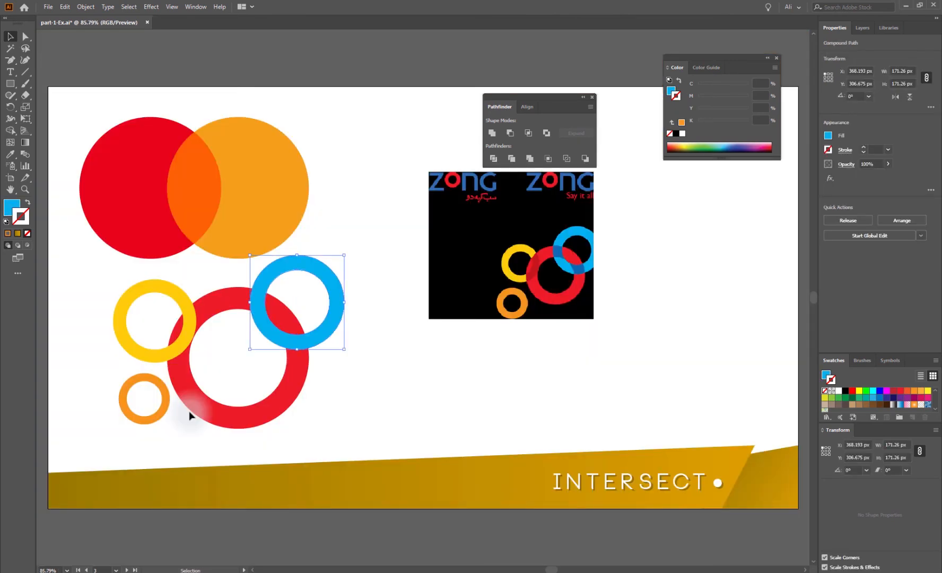
Compare the reference's ring overlap, try Pathfinder Intersect on the original red and blue rings, and undo it.
left_click_drag(553, 238, 624, 307)
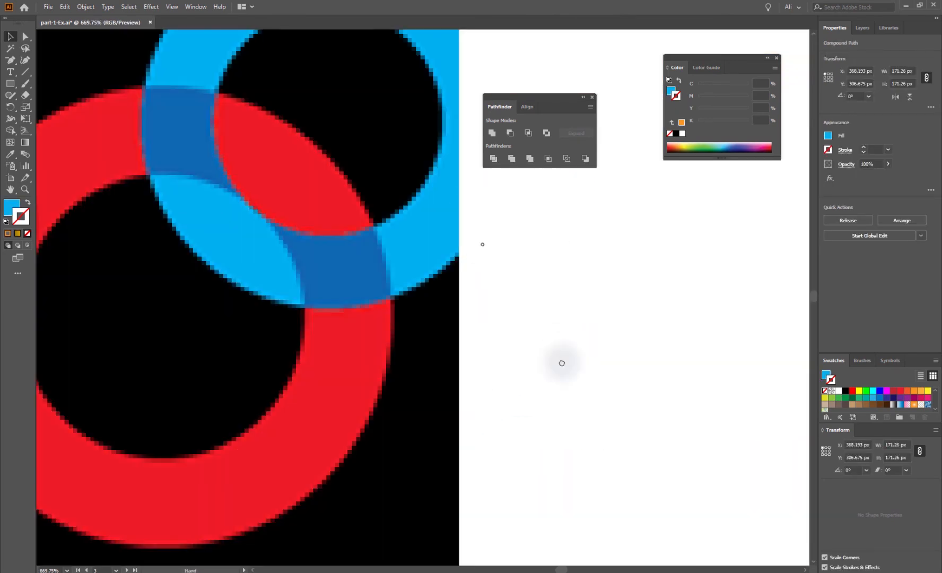
left_click_drag(482, 244, 610, 431)
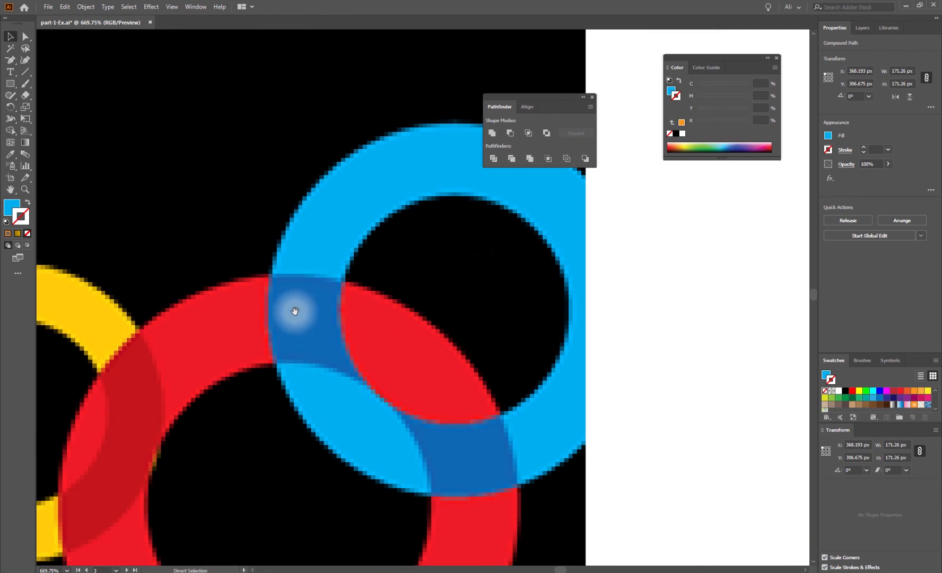
key("ctrl+0")
key("v")
left_click(318, 394)
left_click(277, 315)
left_click(524, 139)
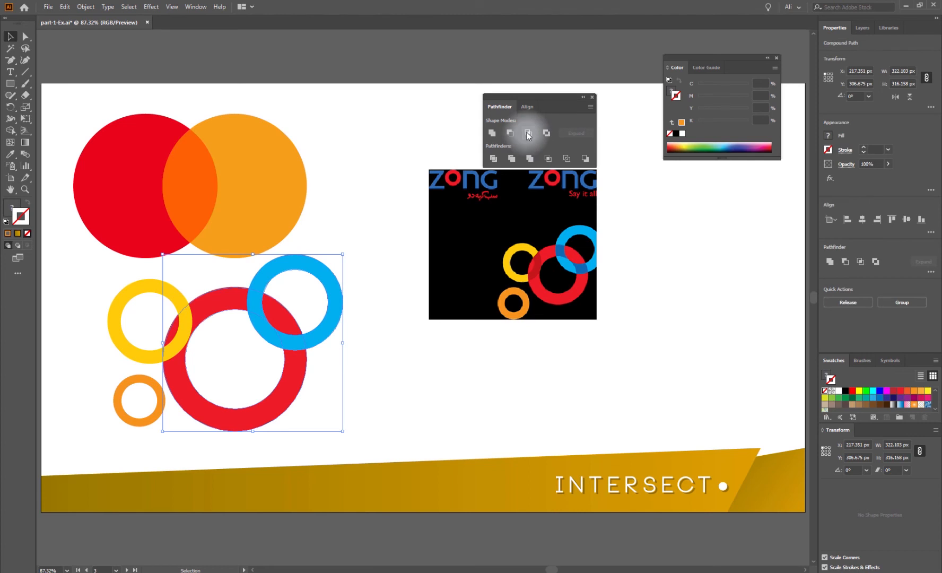
left_click(528, 134)
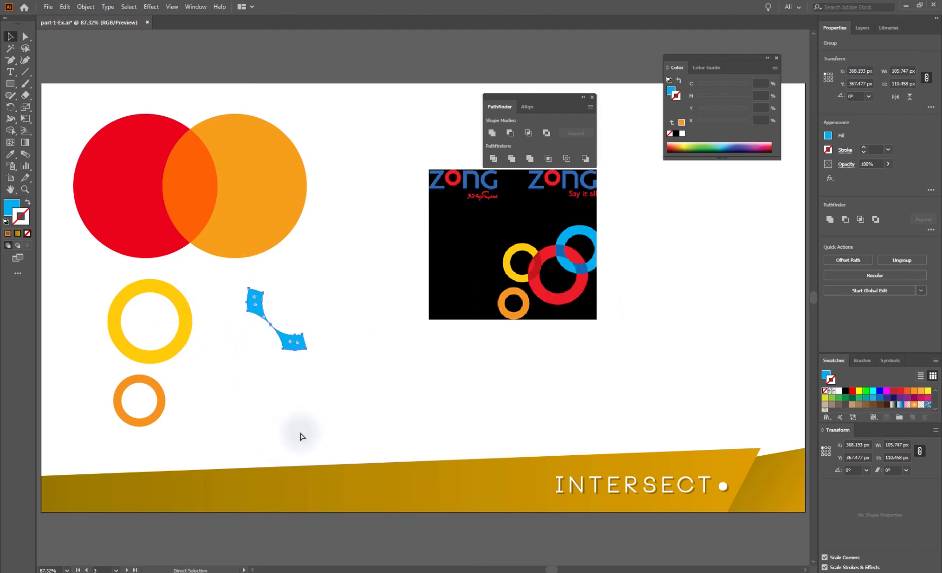
key("ctrl+z")
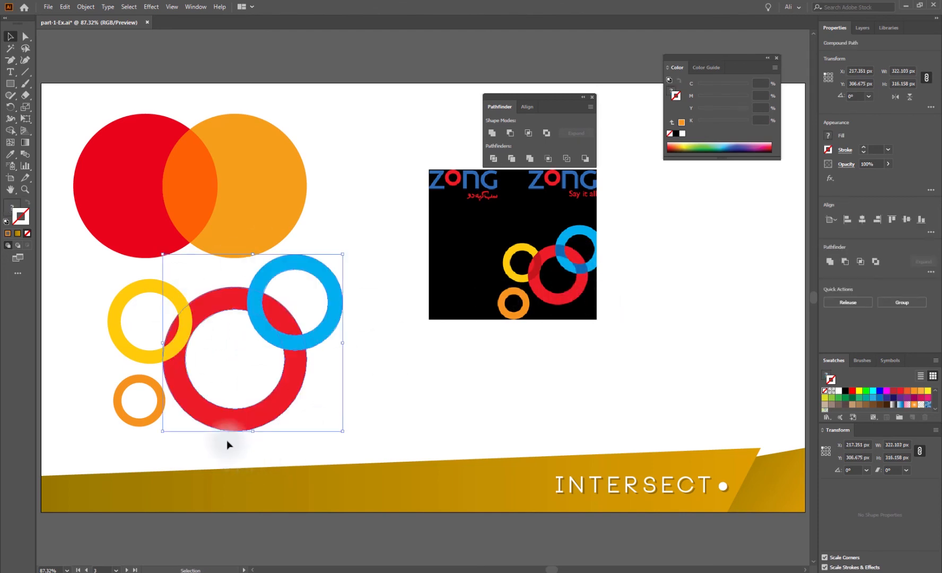
Copy the red and blue rings and paste the copies in front of the originals.
left_click(83, 7)
mouse_move(66, 8)
left_click(80, 55)
left_click(68, 8)
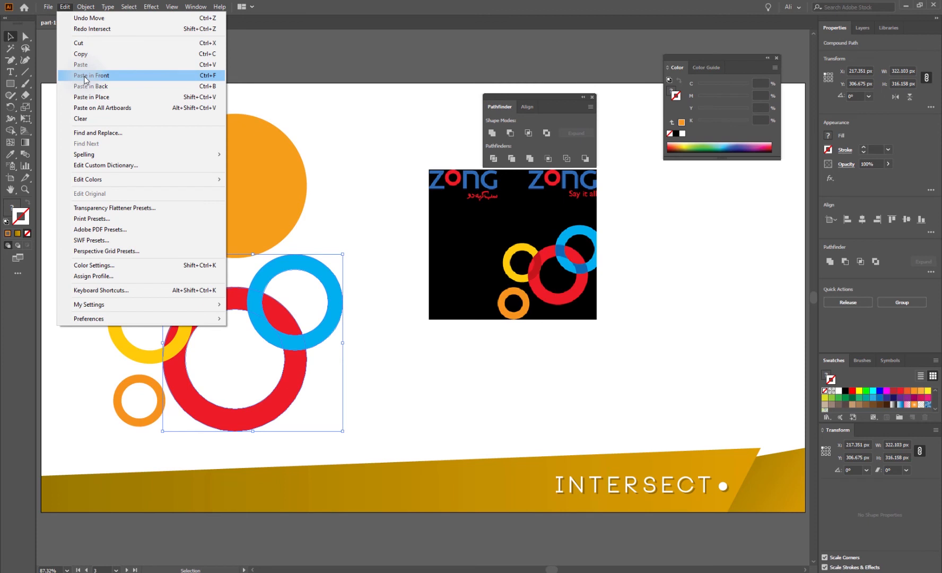
left_click(84, 75)
left_click(335, 379)
Try Pathfinder Intersect on the yellow, red and blue rings together.
left_click_drag(326, 372, 164, 309)
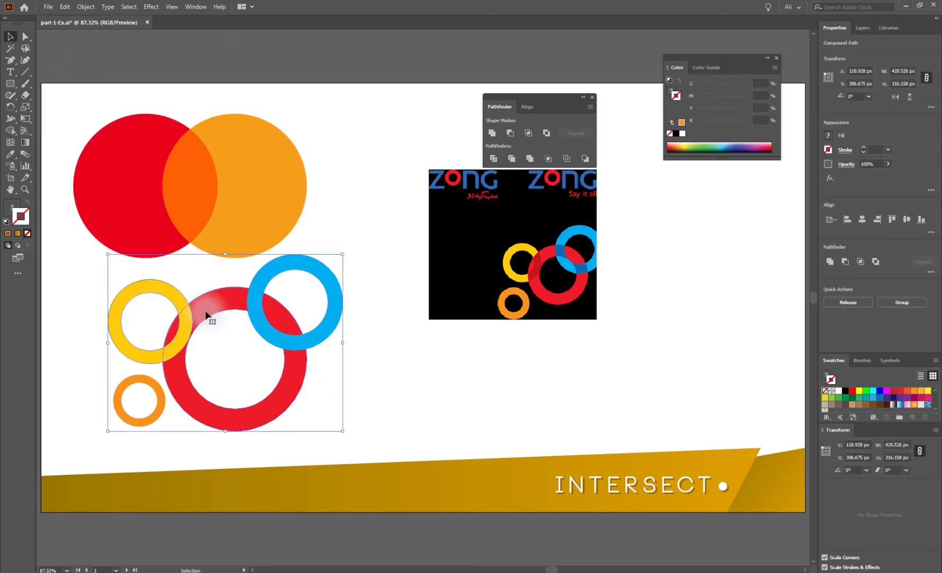
left_click(528, 133)
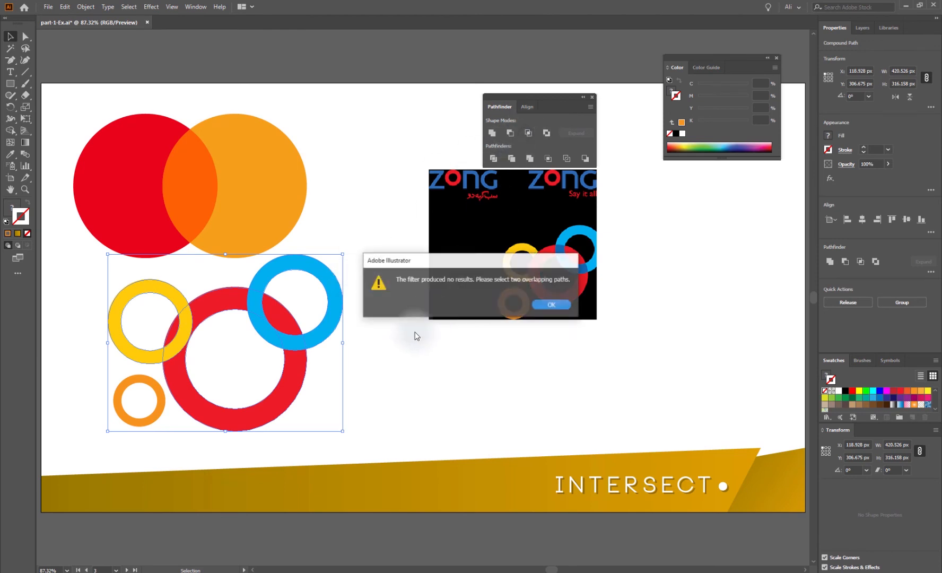
left_click(547, 305)
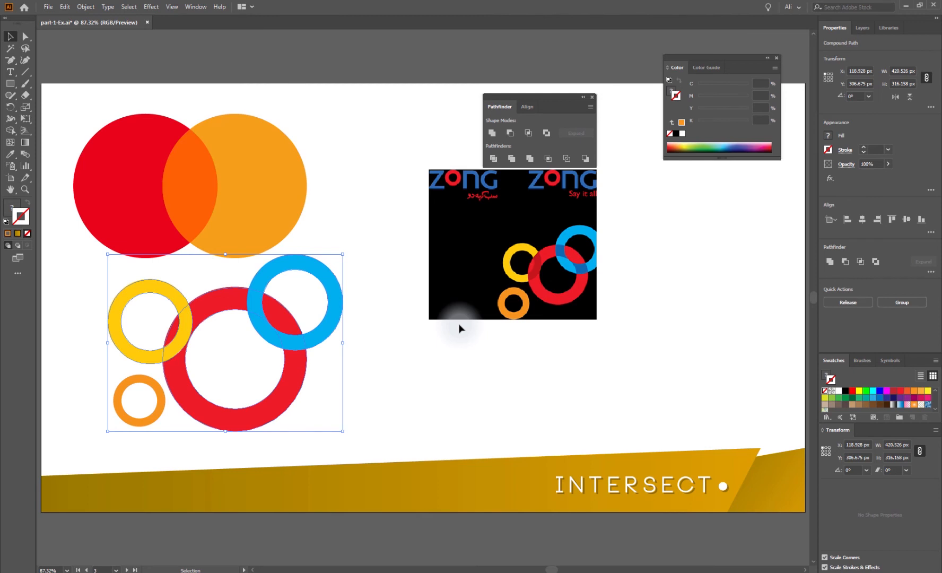
Select only the front copies of the red and blue rings and reduce them to their overlap with Pathfinder Intersect.
left_click(427, 360)
left_click(295, 370, "shift")
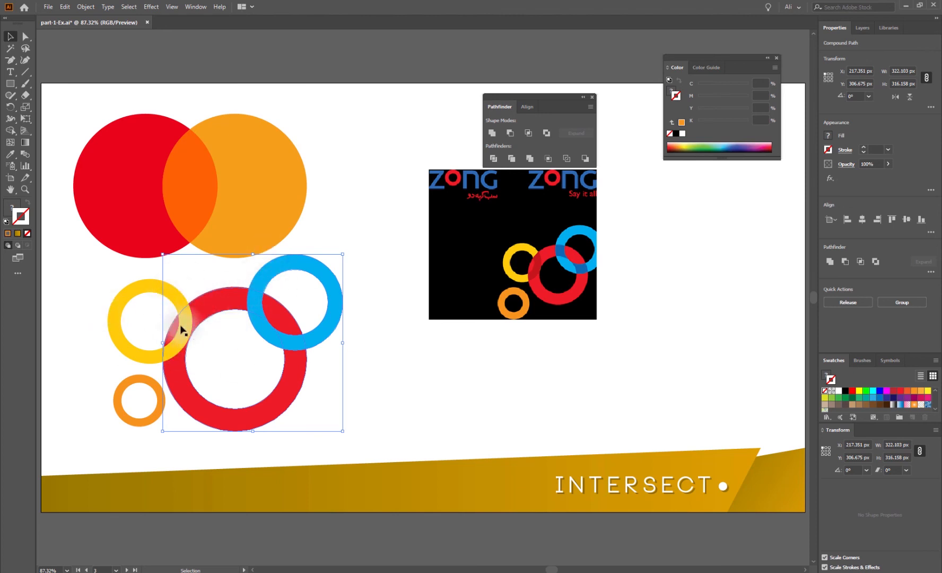
left_click(436, 379)
left_click(337, 316)
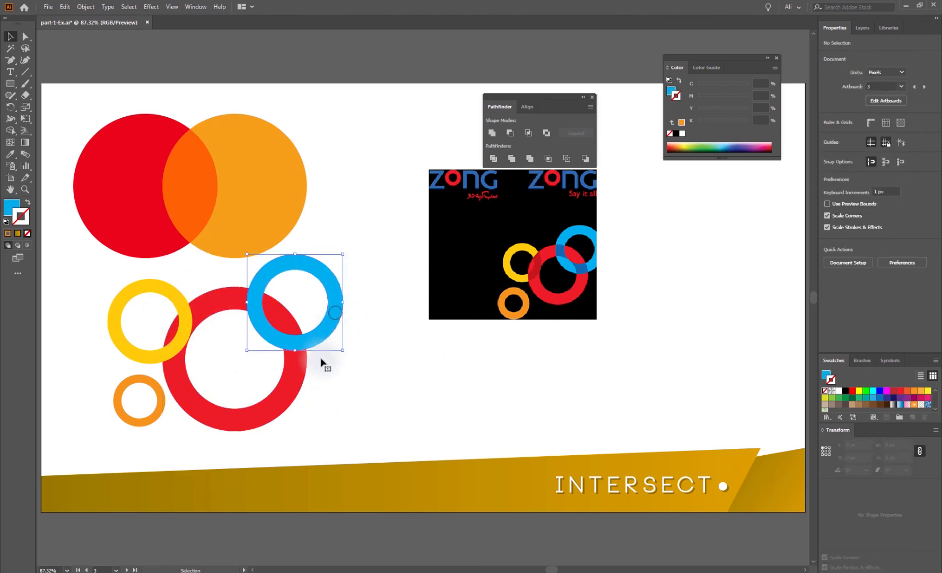
left_click(295, 379, "shift")
left_click_drag(299, 370, 406, 304)
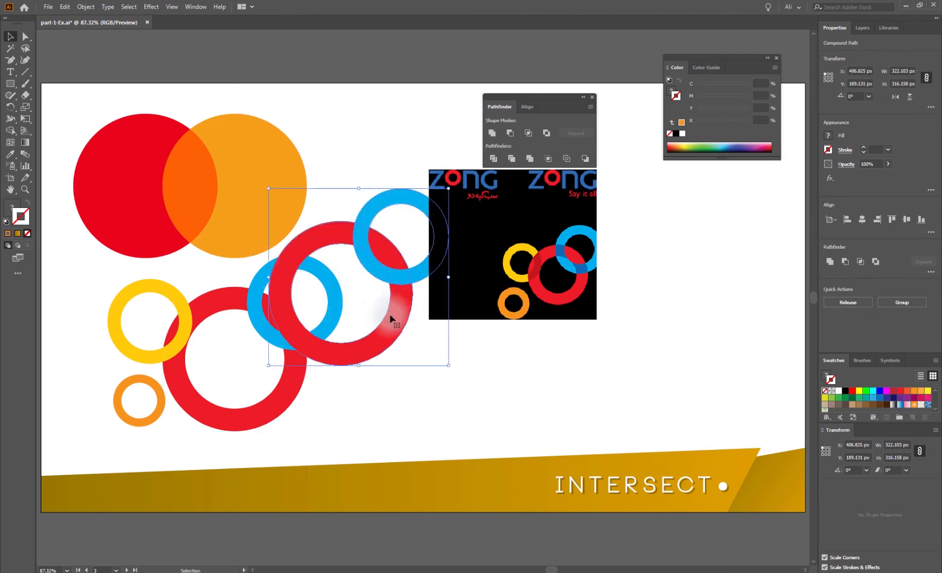
key("ctrl+z")
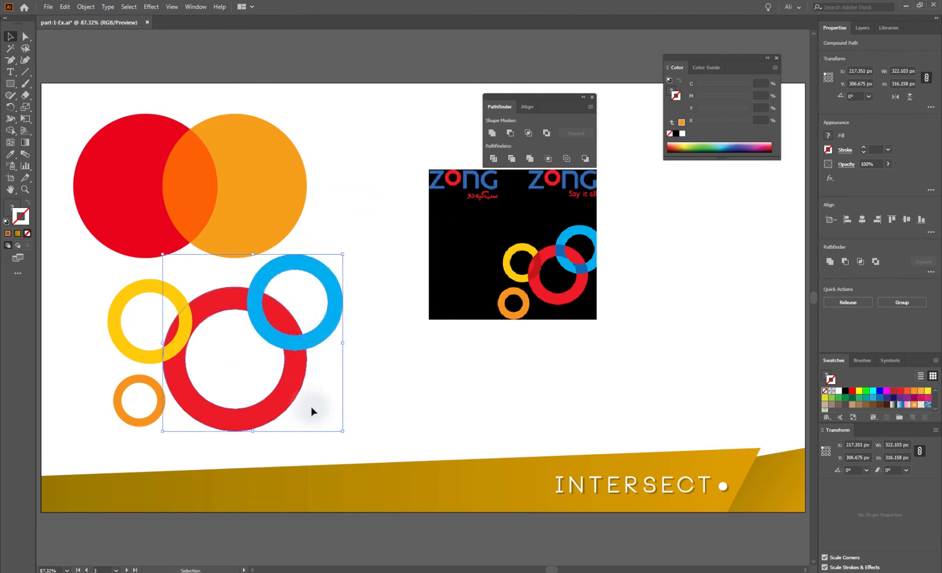
left_click(533, 133)
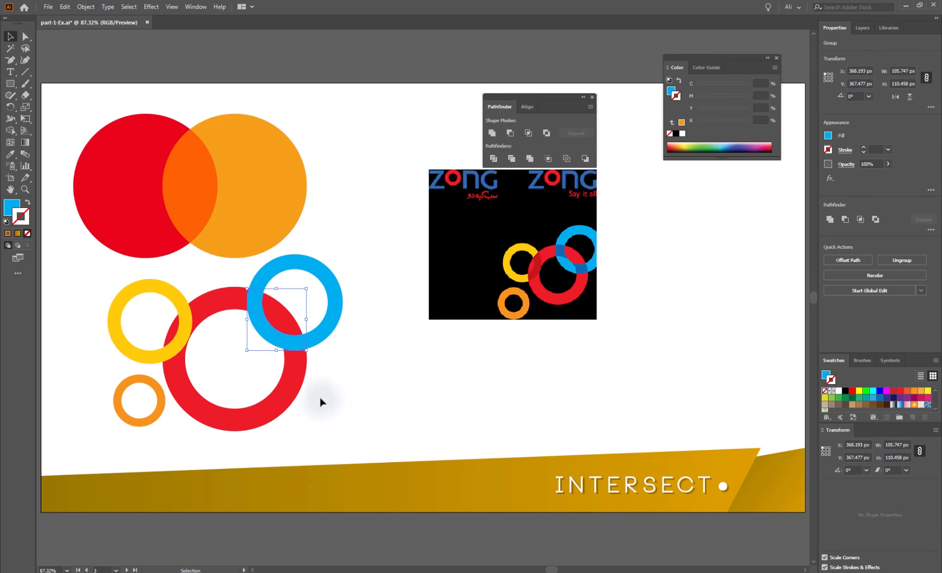
Recolour the red and blue rings' overlap with the dark blue sampled from the reference image using the Eyedropper.
key("i")
left_click(560, 250)
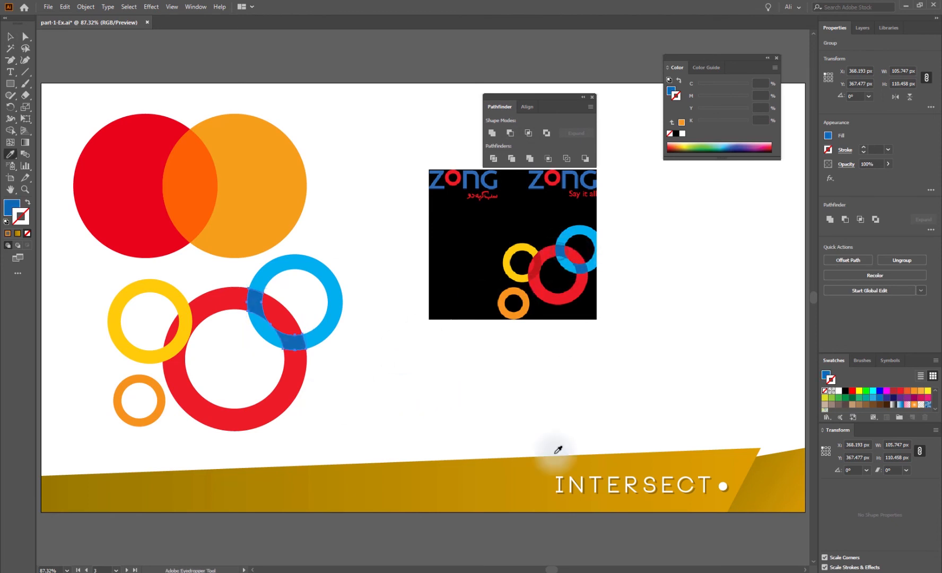
Copy the yellow and red rings, paste the copies in front, and reduce them to their overlap with Pathfinder Intersect.
left_click(183, 318, "ctrl")
left_click(204, 315, "ctrl+shift")
left_click_drag(215, 306, 198, 182)
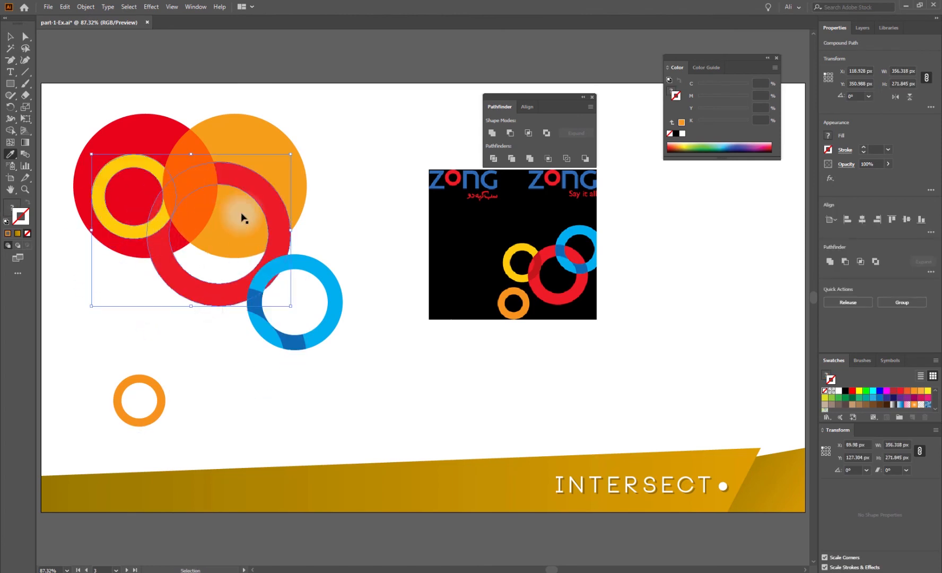
key("ctrl+z")
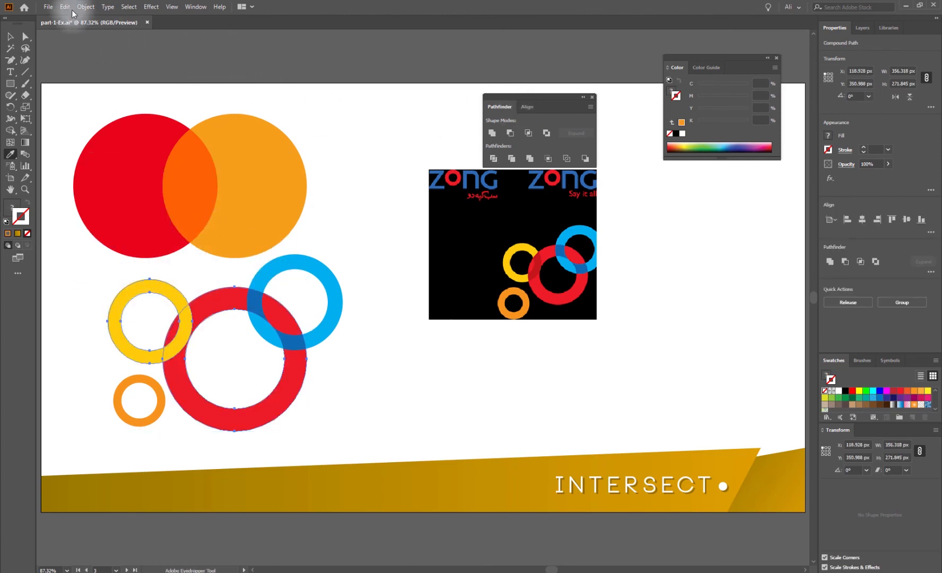
left_click(71, 10)
left_click(78, 54)
left_click(70, 8)
left_click(92, 76)
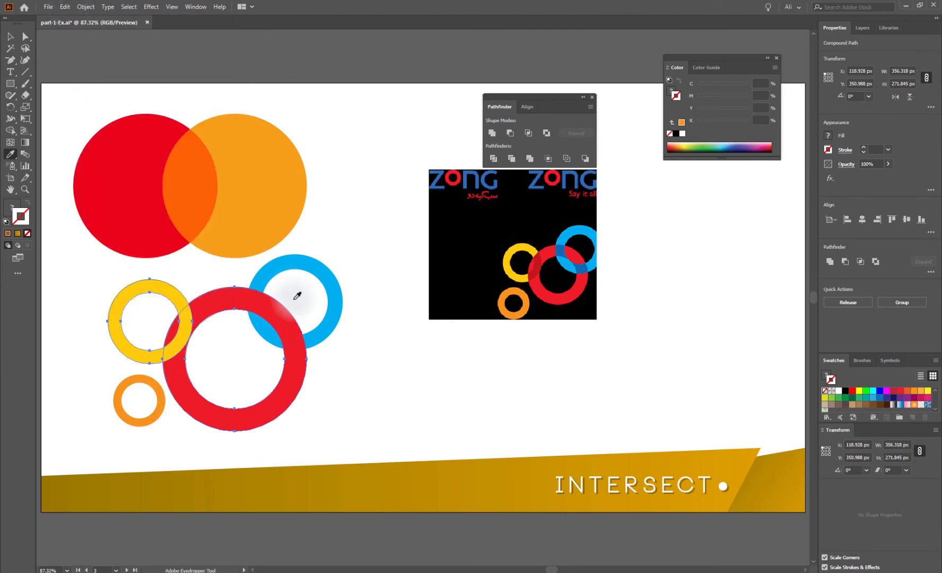
left_click(531, 135)
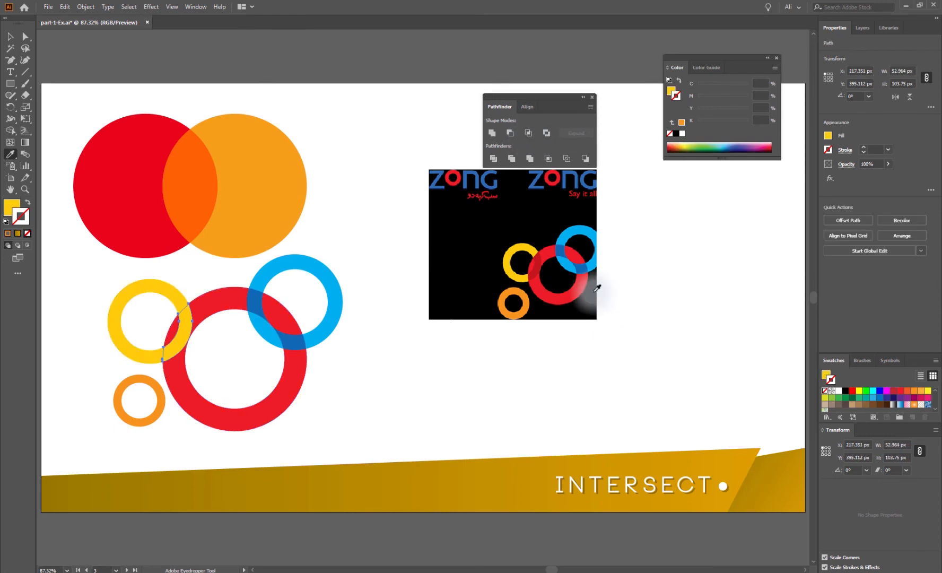
Fill the yellow and red rings' overlap with the reference image's dark red using the Eyedropper, leaving it without a stroke.
left_click(539, 262, "shift")
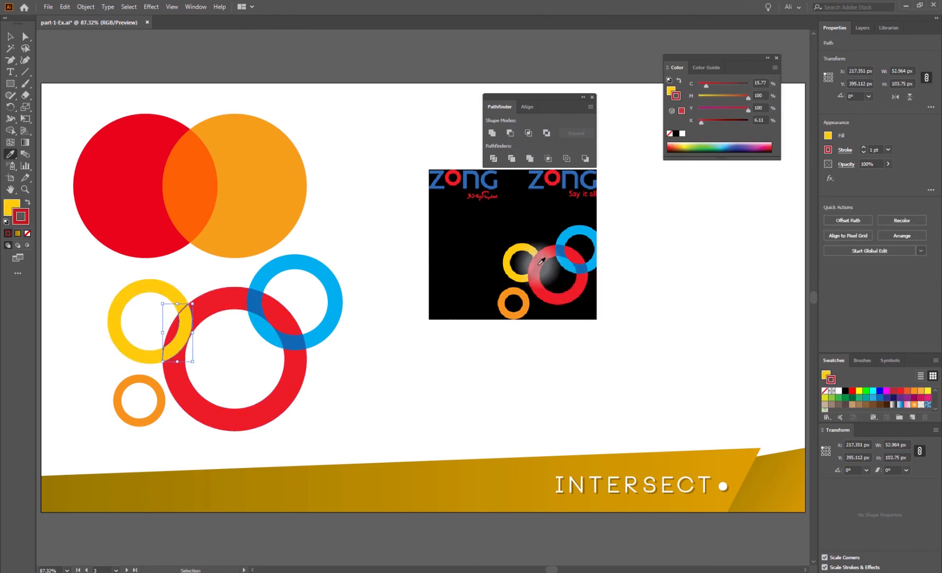
key("ctrl+z")
left_click(539, 262)
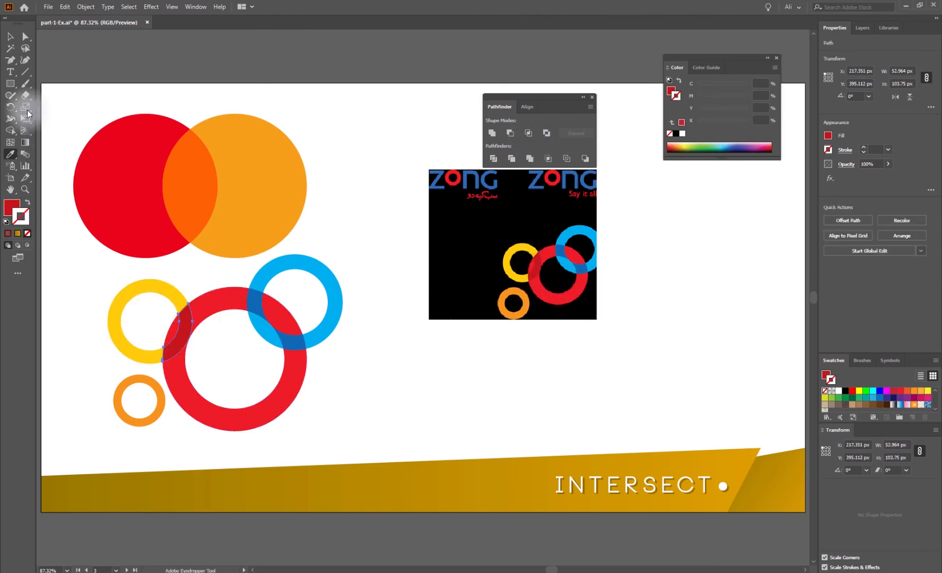
left_click(13, 39)
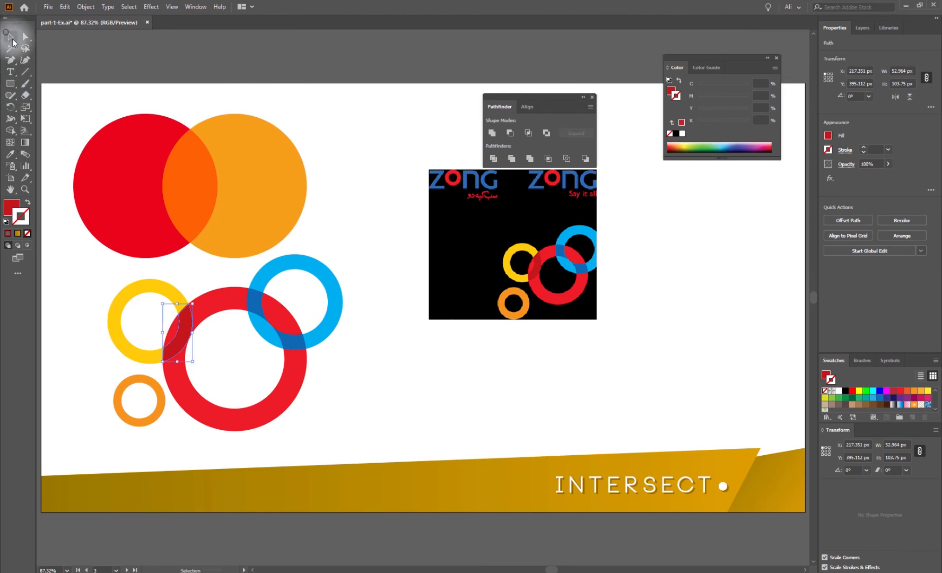
left_click(411, 191)
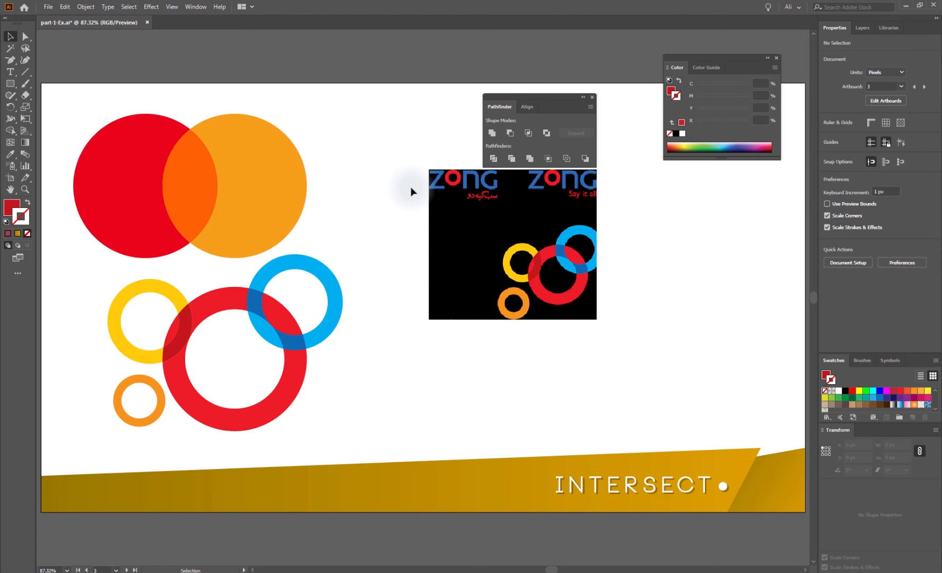
Group all the recreated coloured rings and delete the Zong reference image.
left_click_drag(374, 308, 86, 434)
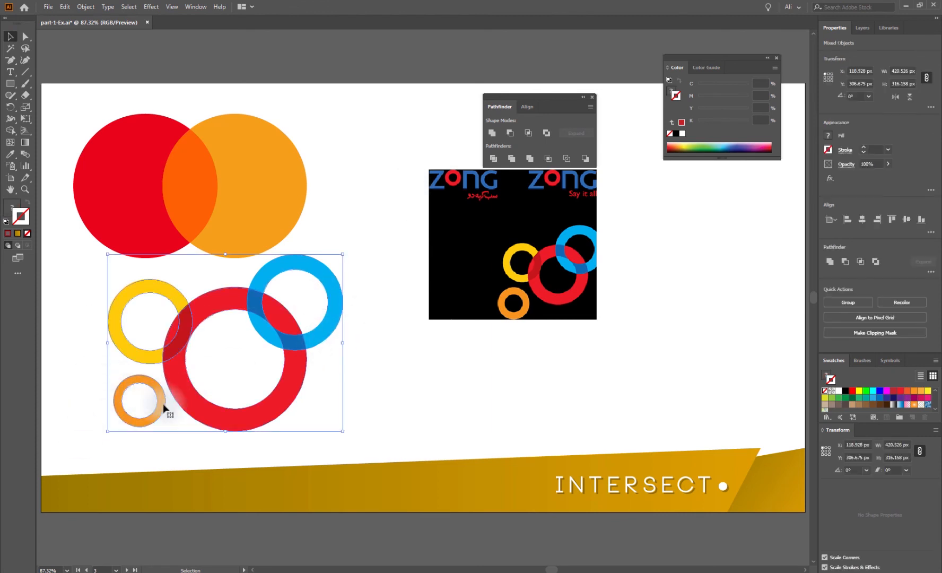
key("a")
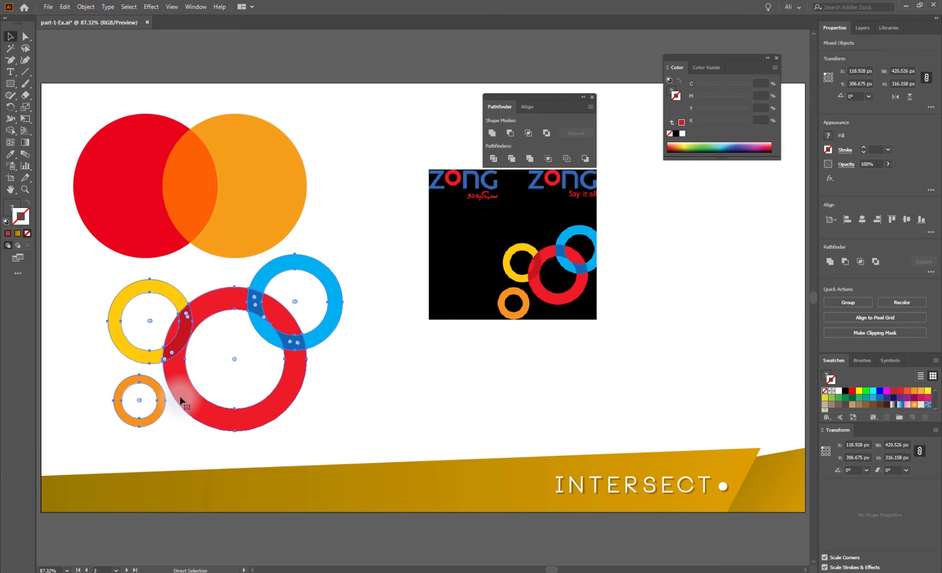
key("ctrl+g")
key("v")
left_click(498, 262)
key("Delete")
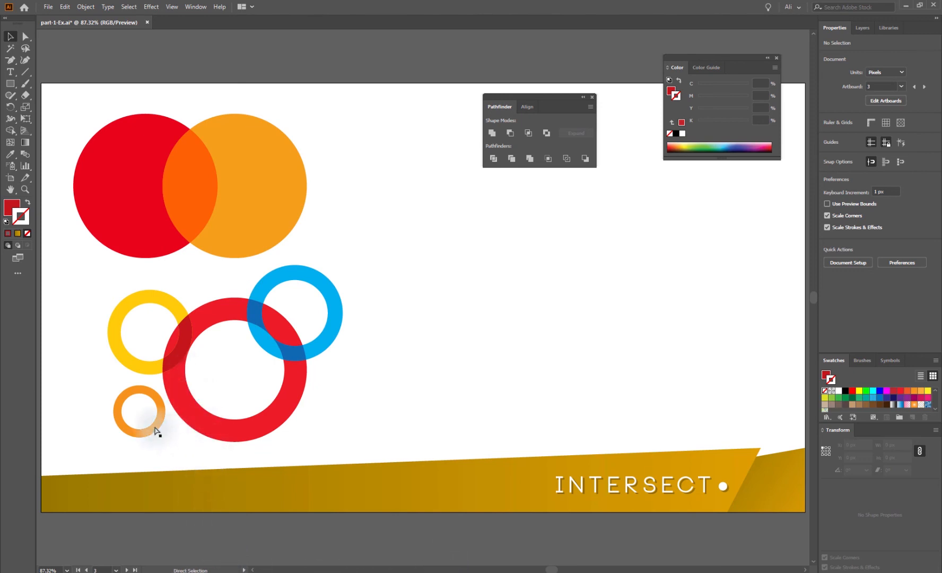
Duplicate the orange ring into an overlapping pair on the empty right half of the artboard, filling the front ring blue with no stroke.
left_click_drag(153, 434, 515, 352)
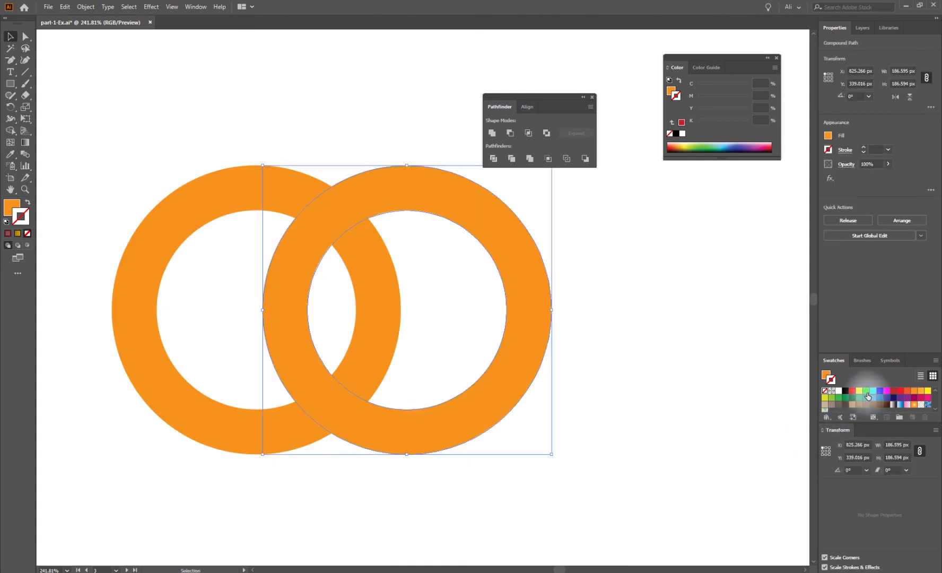
left_click(879, 391)
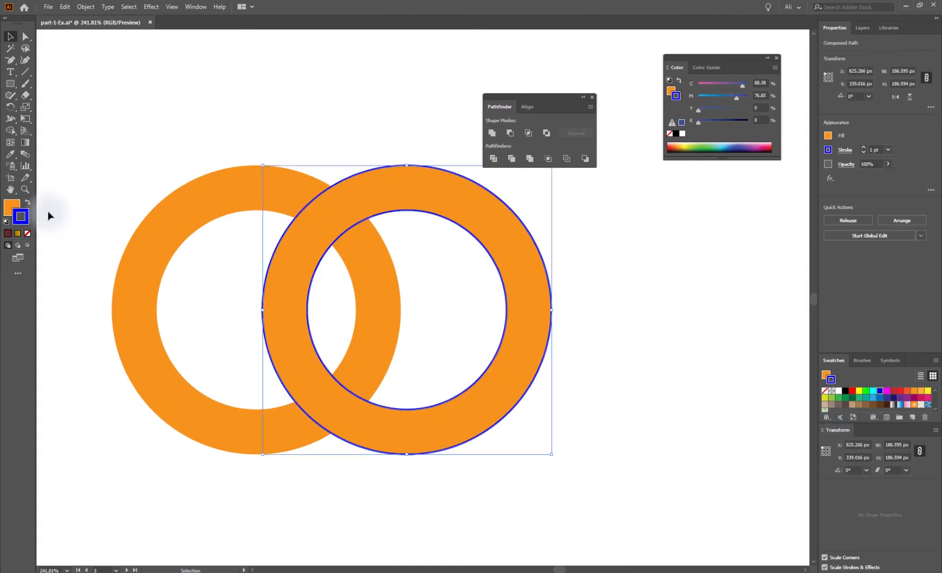
left_click(27, 201)
left_click(27, 212)
left_click(27, 233)
left_click(275, 122)
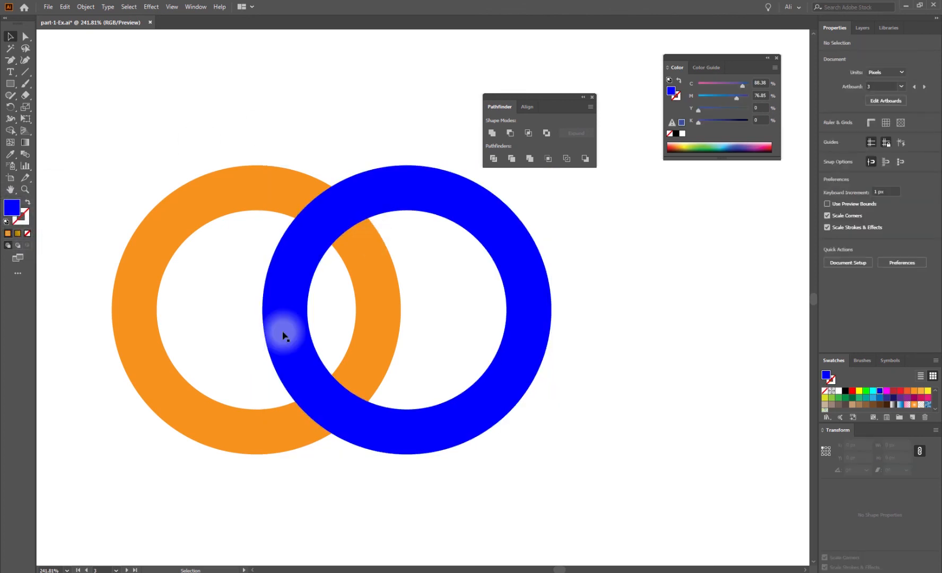
Reposition the blue ring so it overlaps the orange ring, slightly lower and to its right.
left_click_drag(284, 335, 294, 335)
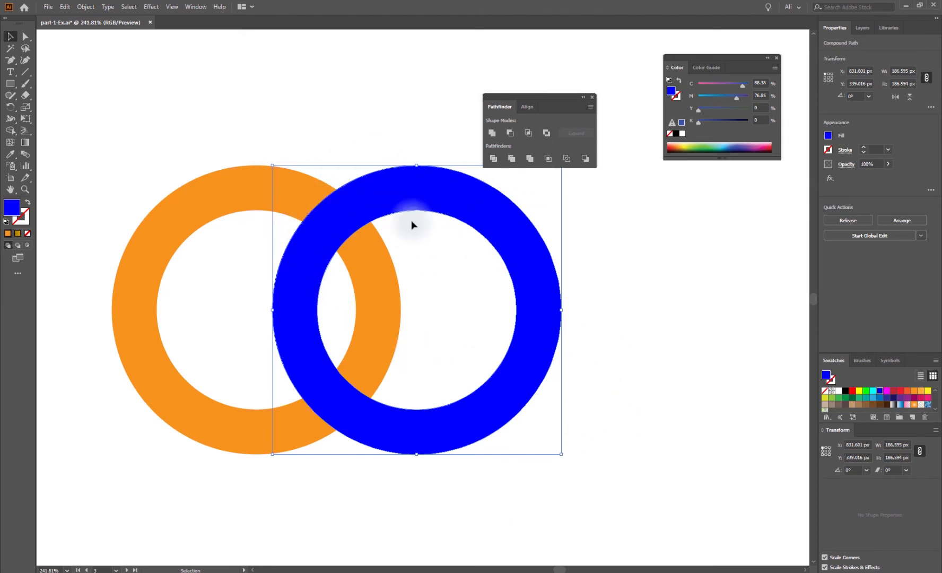
left_click(640, 316)
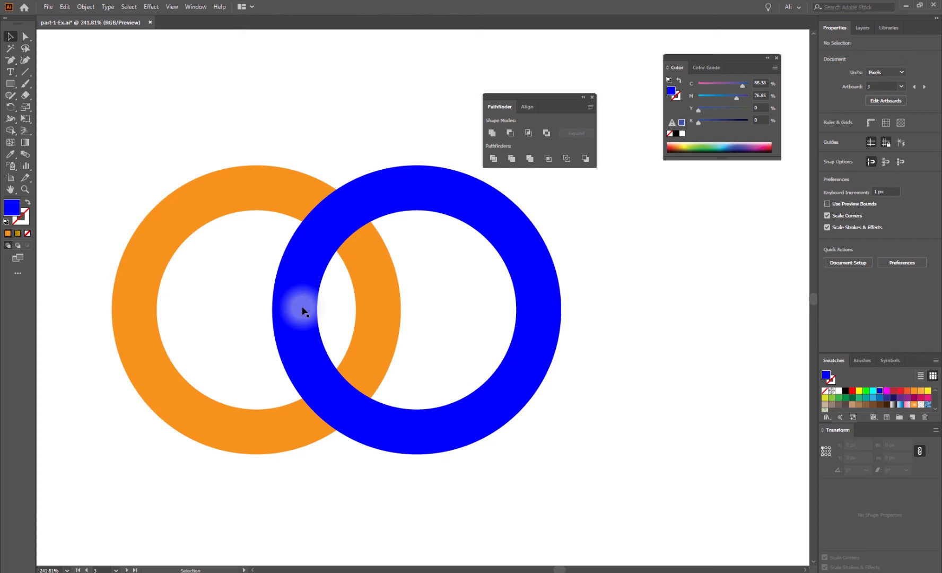
left_click_drag(302, 312, 374, 323)
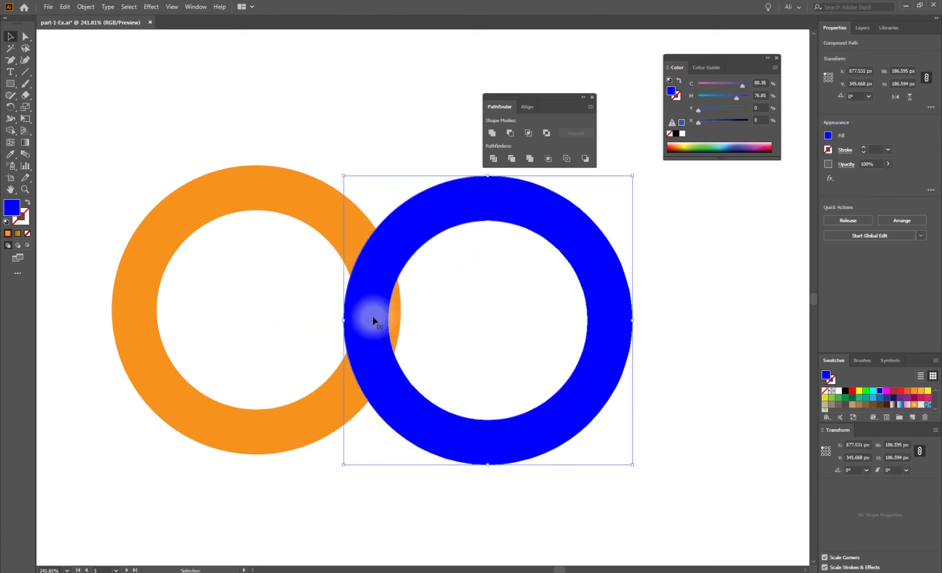
left_click_drag(375, 317, 308, 317)
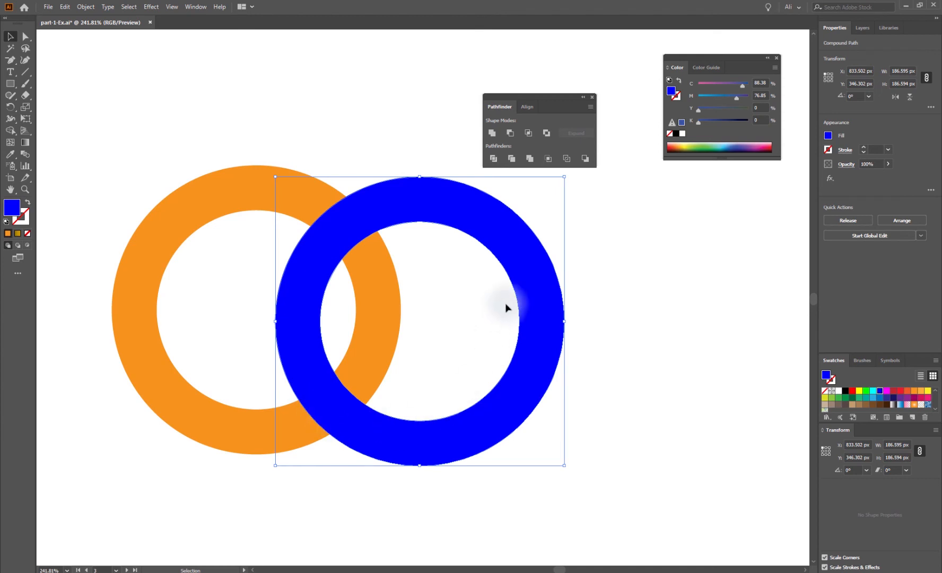
left_click(273, 113)
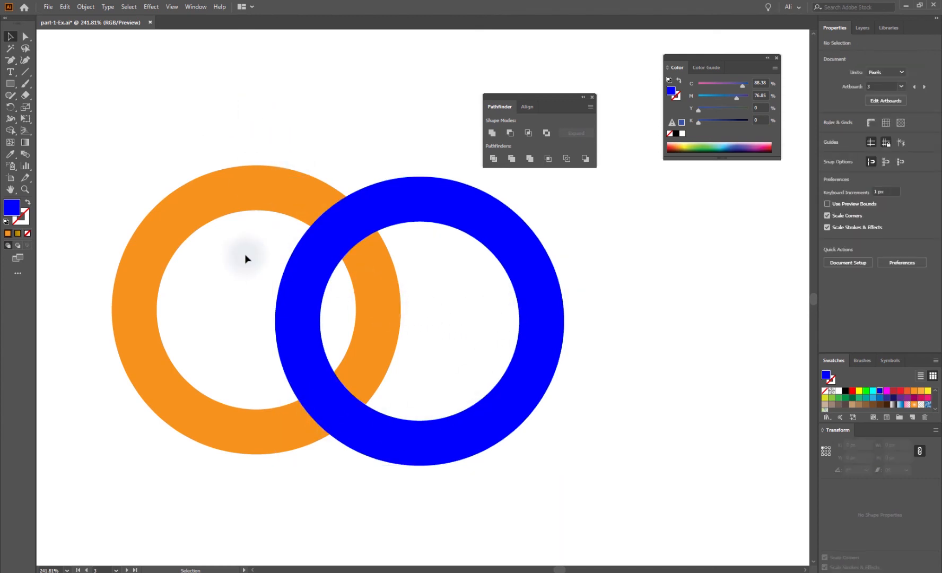
left_click_drag(238, 132, 505, 300)
left_click(512, 158)
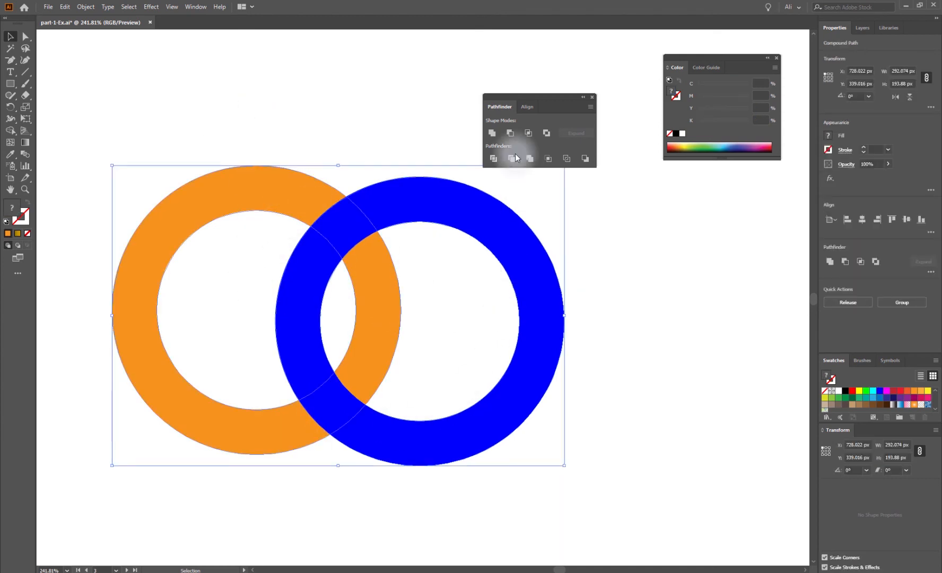
left_click(426, 120)
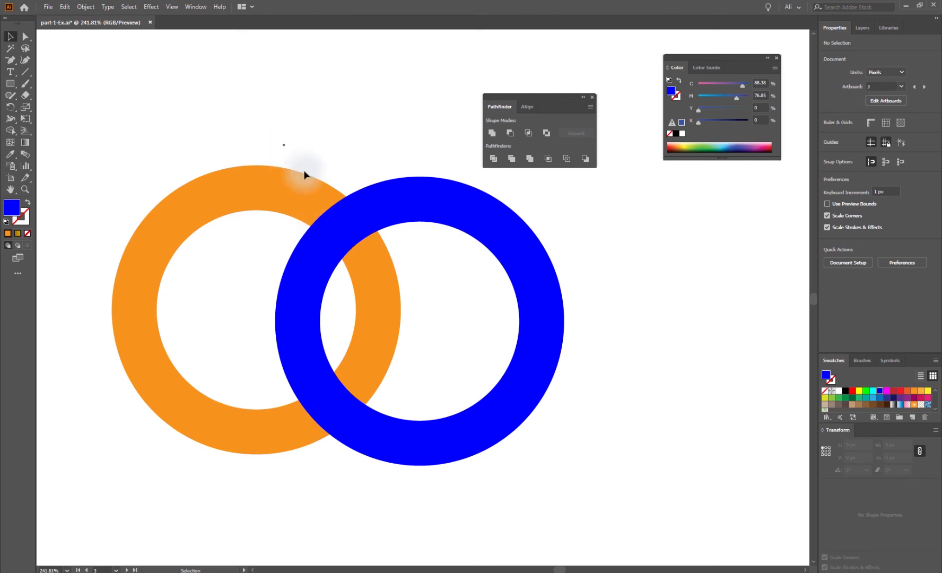
Copy the orange and blue rings and paste the copies exactly in front of the originals.
left_click_drag(283, 144, 363, 210)
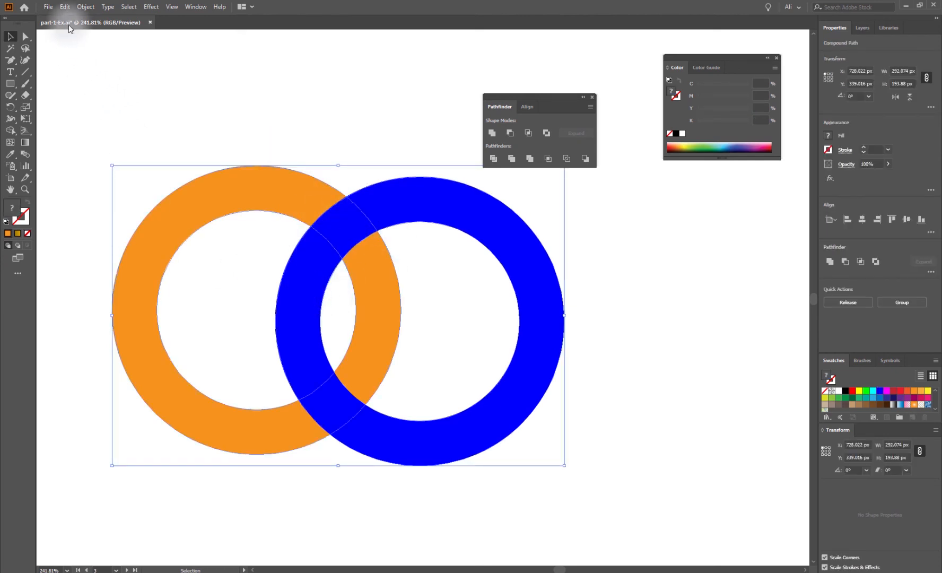
left_click(71, 7)
left_click(78, 53)
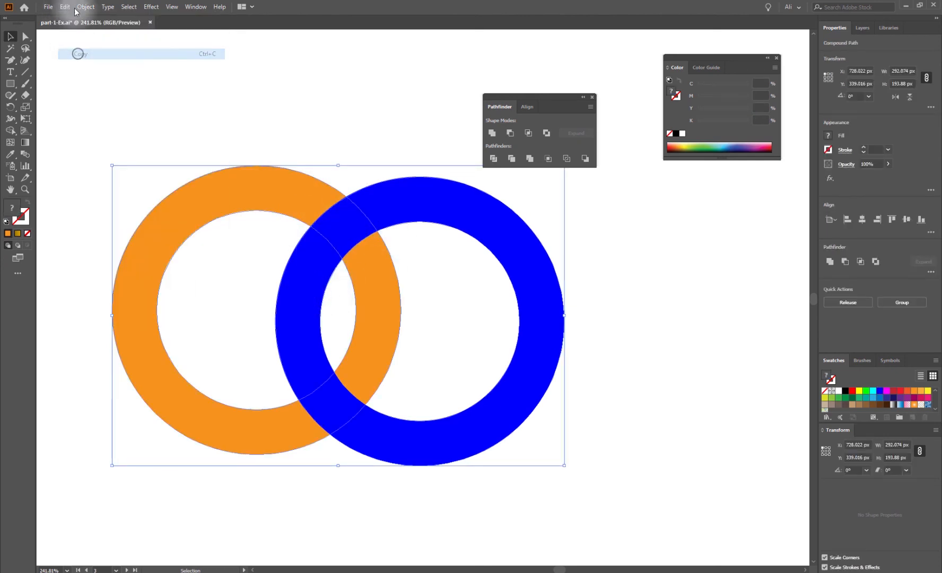
left_click(67, 7)
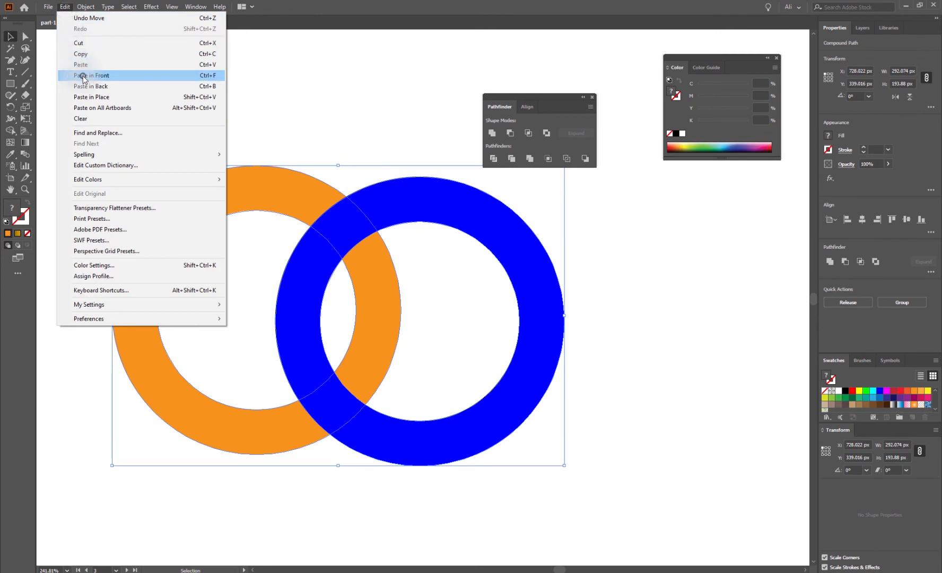
left_click(83, 75)
left_click_drag(352, 231, 351, 110)
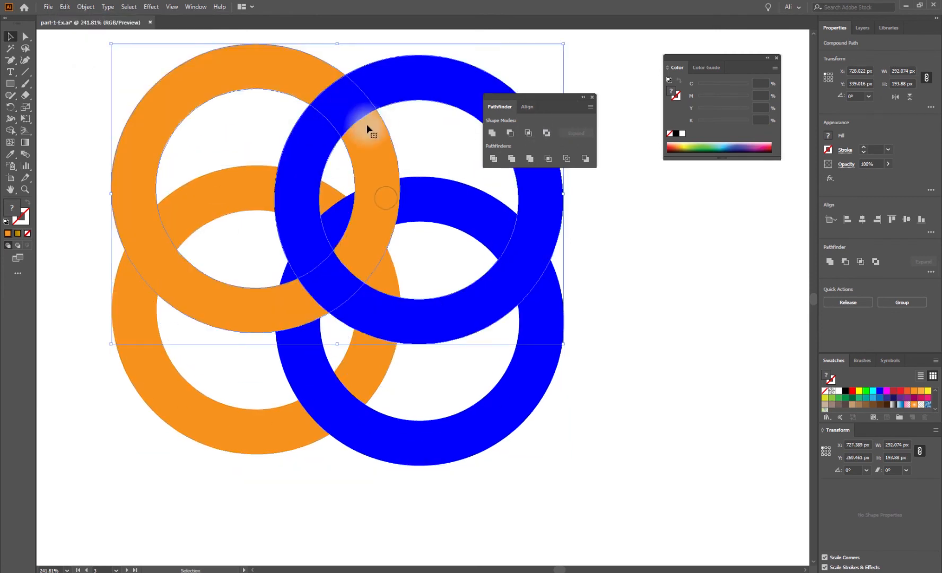
key("ctrl+z")
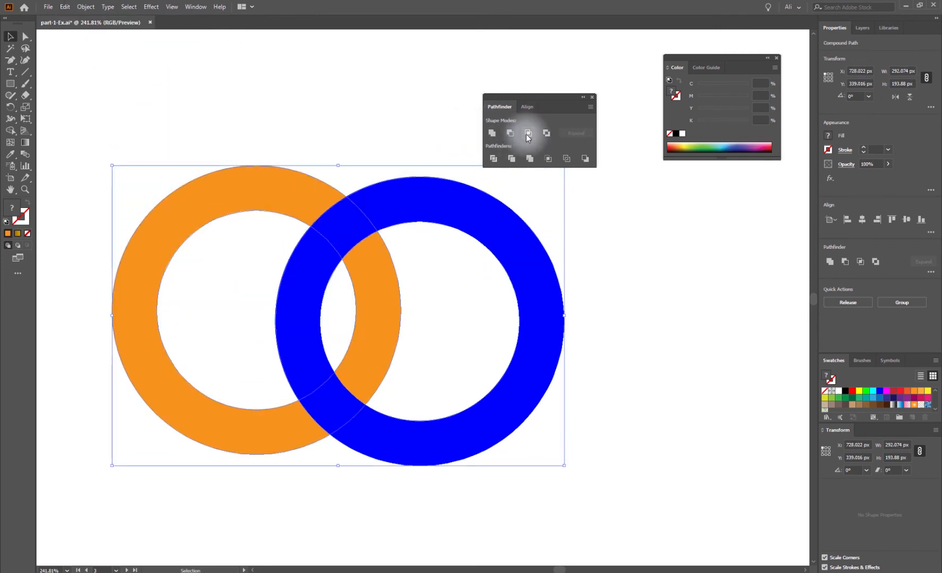
Reduce the front copies of the orange and blue rings to their overlap with Pathfinder Intersect.
left_click(528, 134)
left_click_drag(340, 235, 193, 152)
key("ctrl+z")
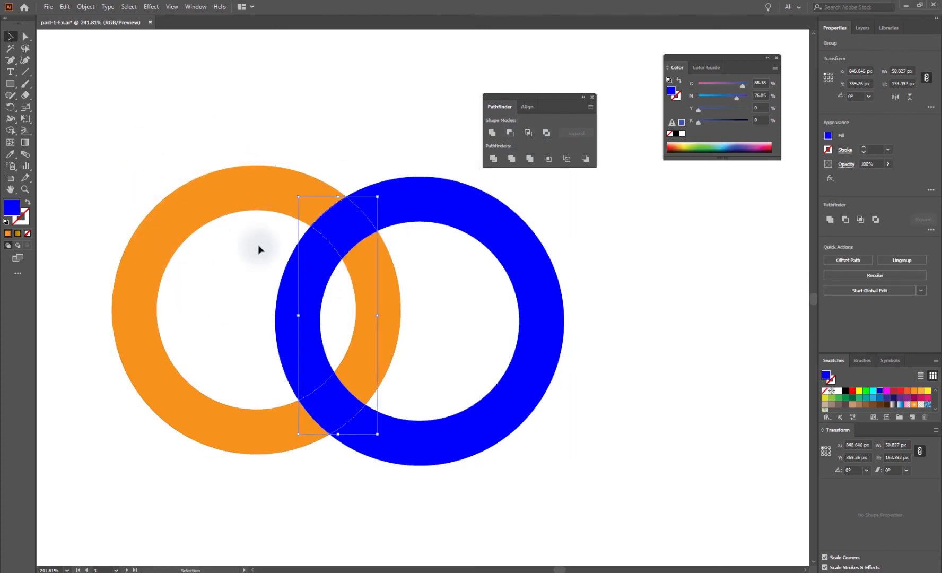
Ungroup the two overlap pieces and delete the upper one.
right_click(335, 224)
left_click(370, 310)
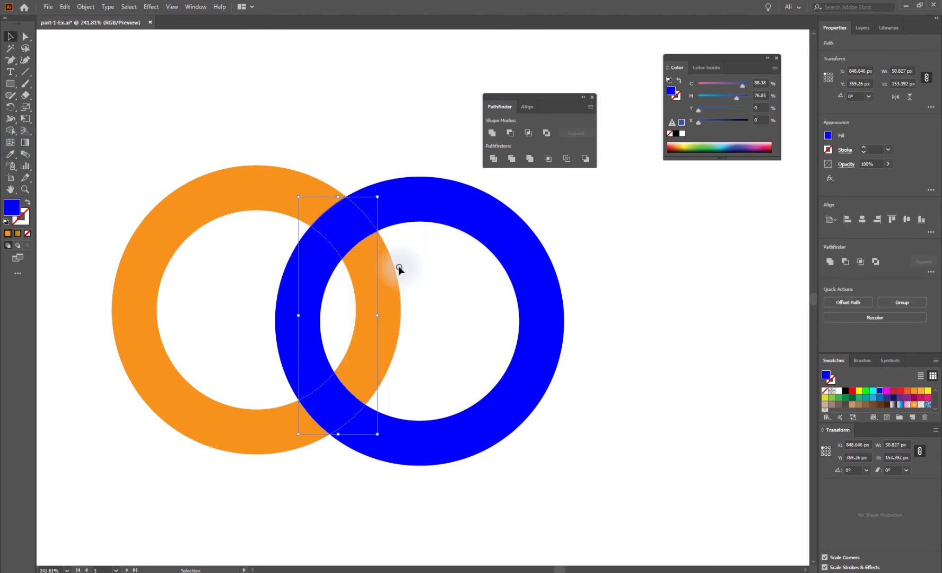
left_click(349, 218)
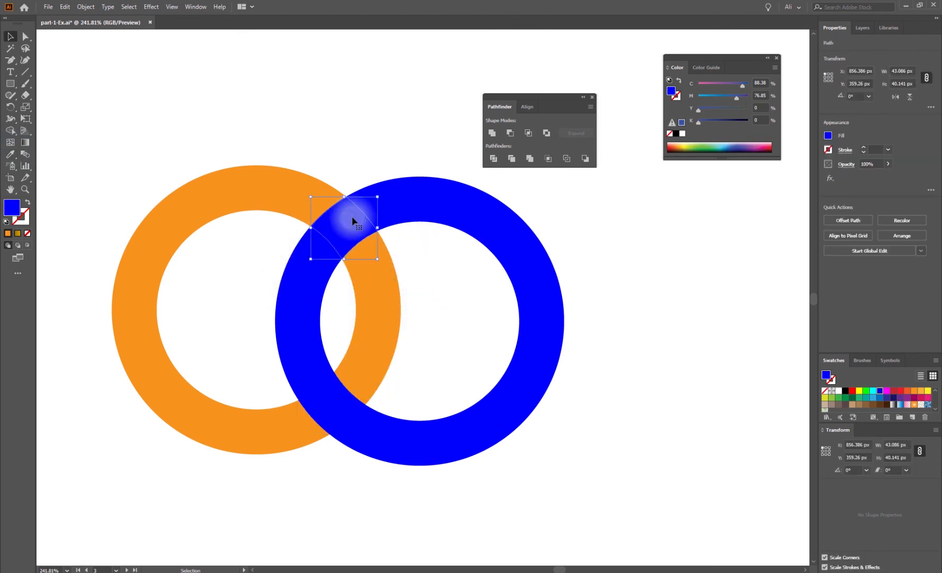
key("Delete")
Recolour the remaining lower overlap piece with the orange ring's fill using the Eyedropper.
left_click_drag(338, 400, 234, 337)
key("ctrl+z")
left_click(11, 154)
left_click(139, 288)
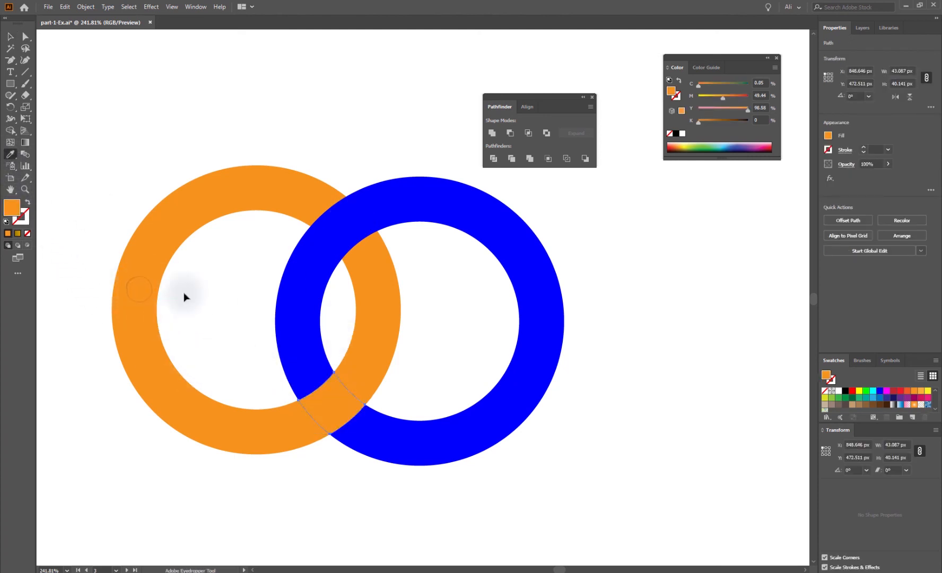
left_click(234, 138, "ctrl")
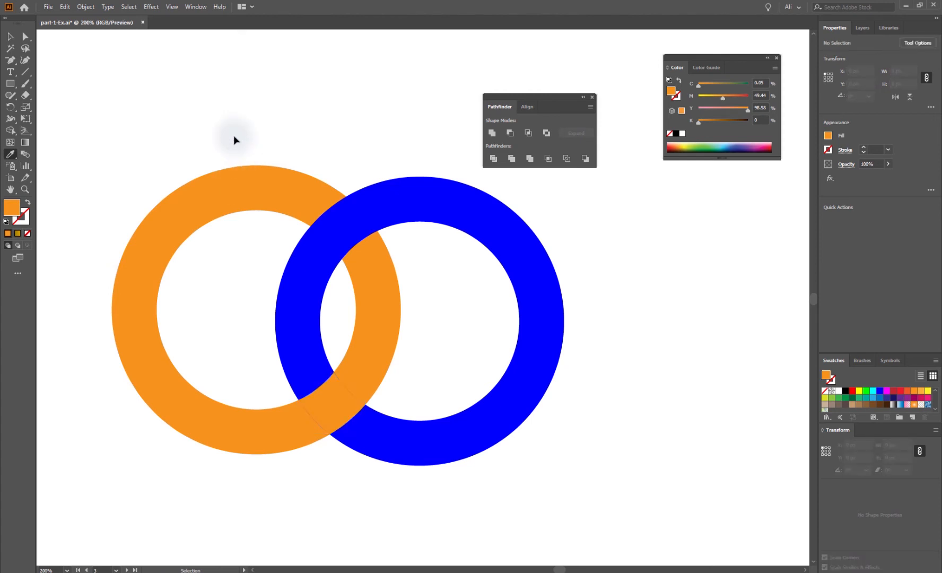
Examine the edges of the orange overlap piece at the rings' lower crossing for colour seams.
key("ctrl+minus")
key("ctrl+minus")
key("ctrl+minus")
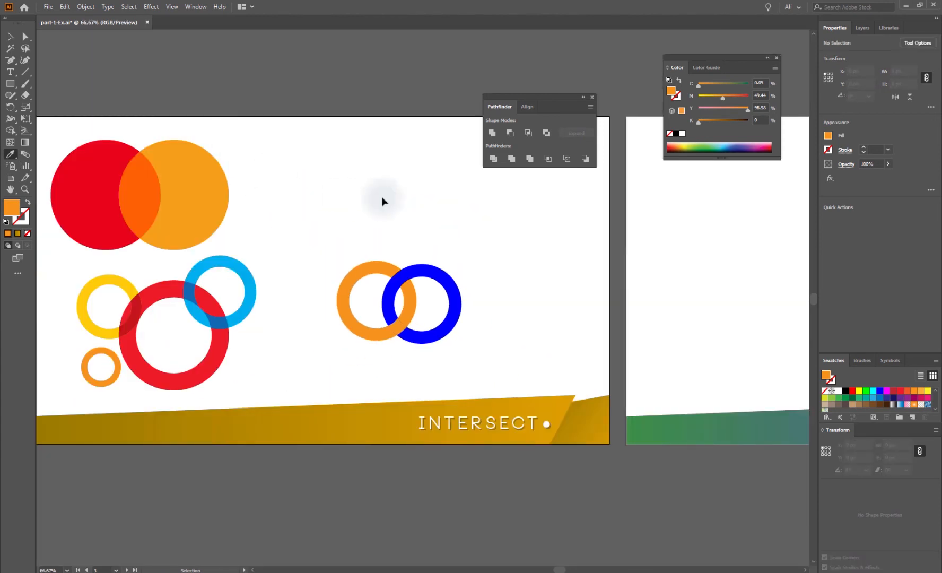
left_click_drag(333, 245, 483, 360)
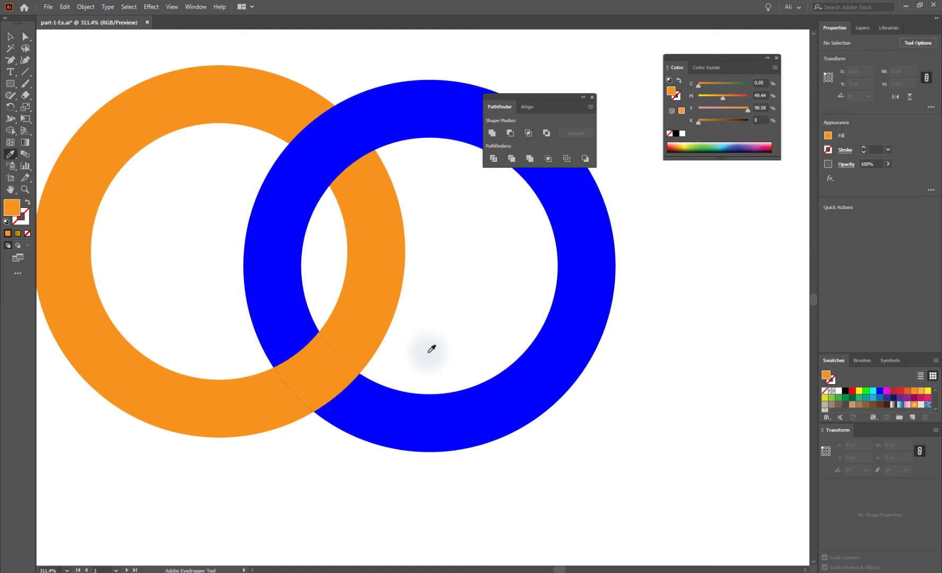
left_click(10, 36)
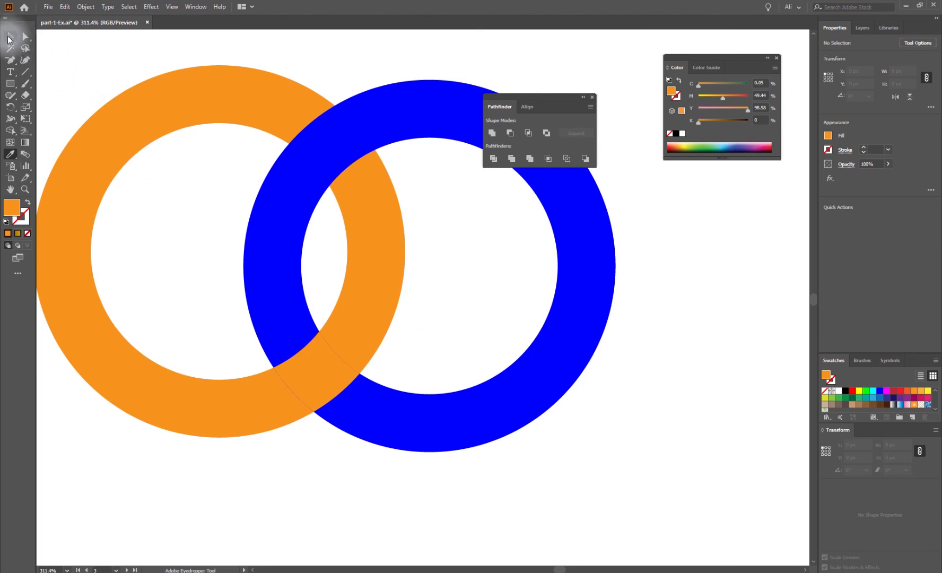
left_click_drag(284, 376, 333, 413)
left_click_drag(349, 320, 349, 324)
left_click_drag(306, 357, 314, 231)
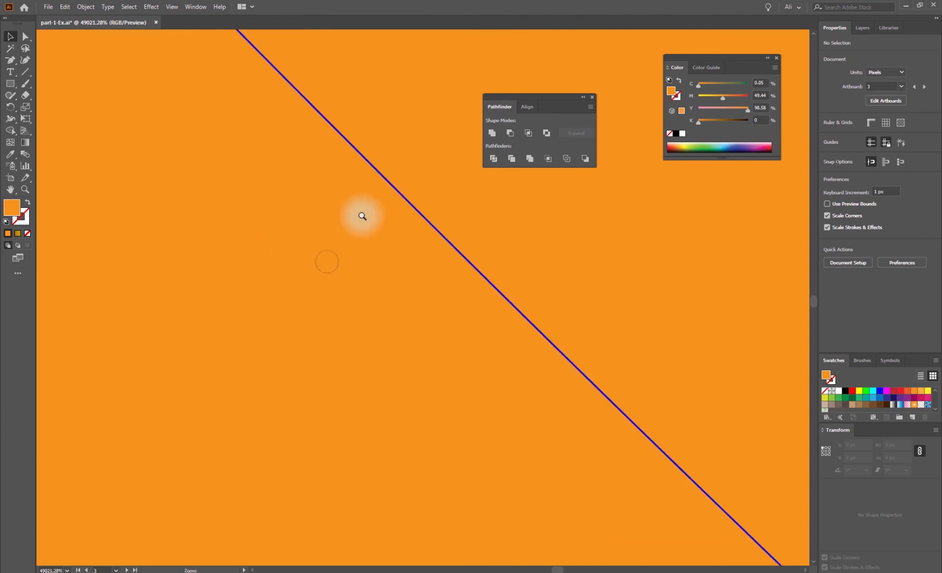
left_click_drag(497, 261, 364, 392)
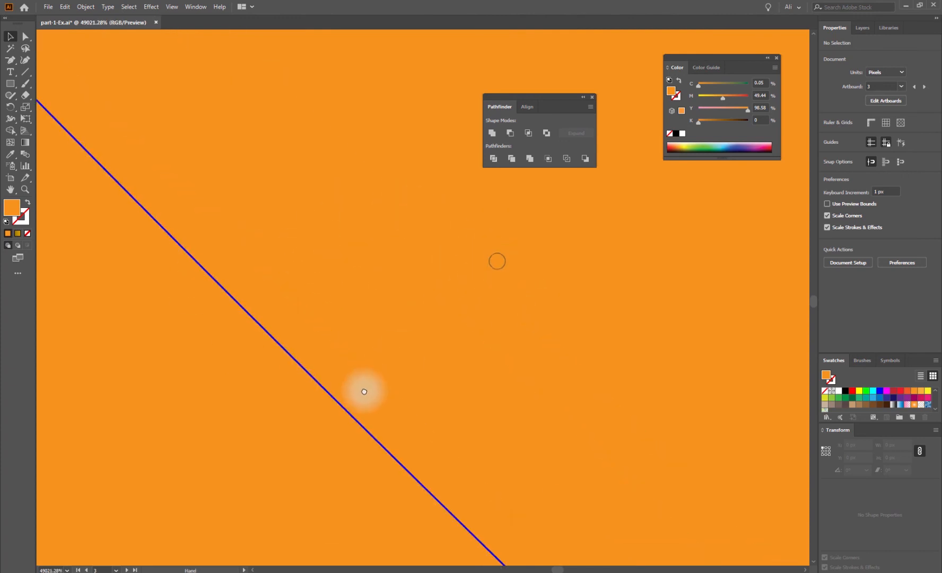
key("ctrl+0")
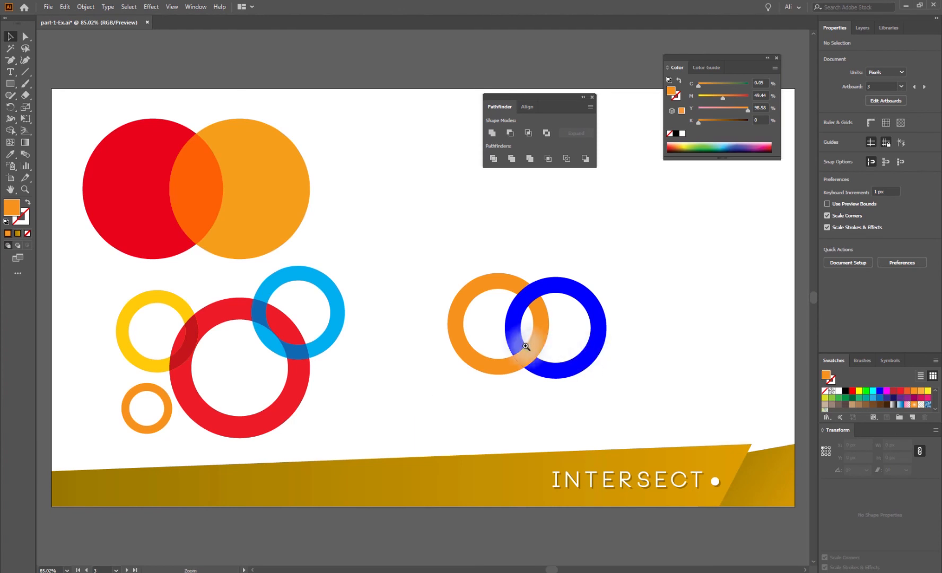
left_click_drag(521, 332, 551, 374)
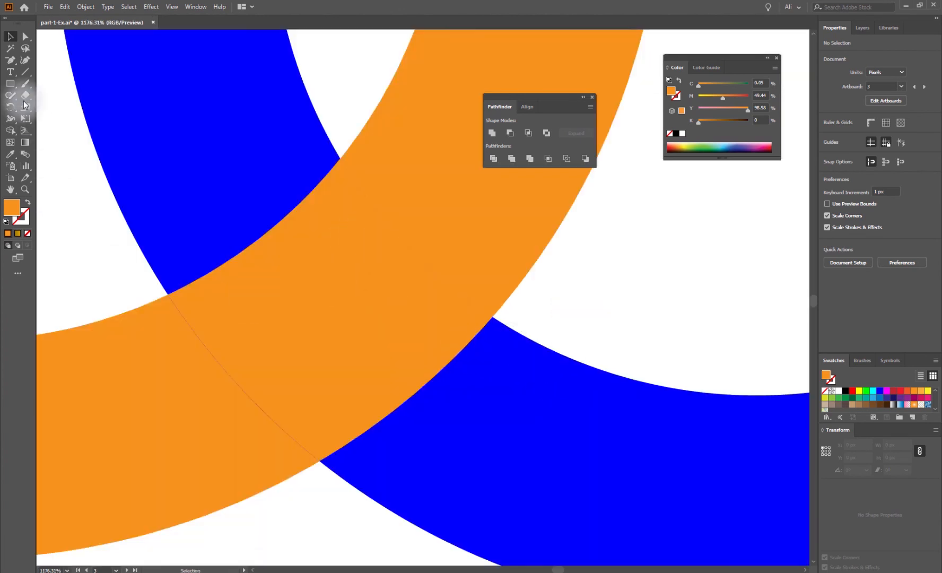
Inspect the lower crossing of the rings in Pixel Preview and return to the normal preview.
left_click(152, 6)
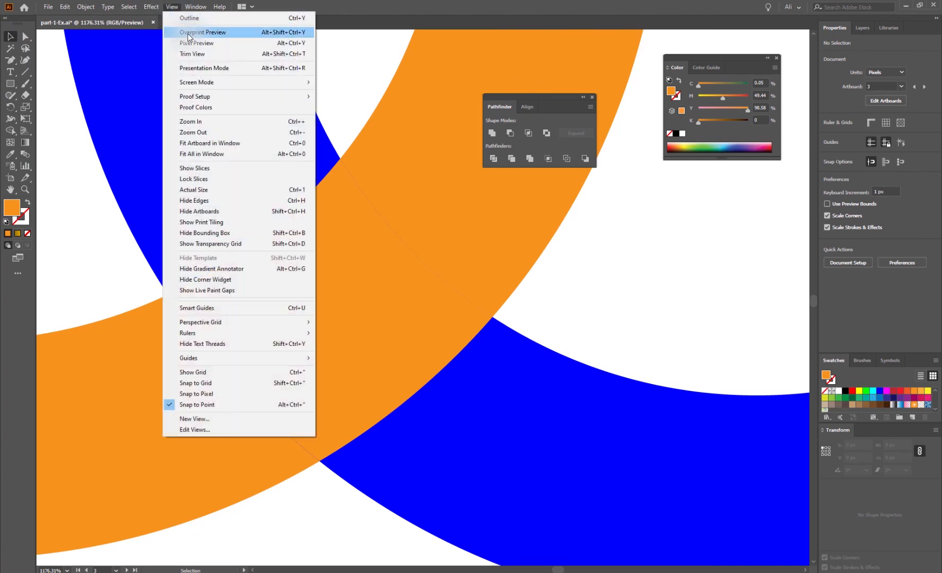
left_click(199, 43)
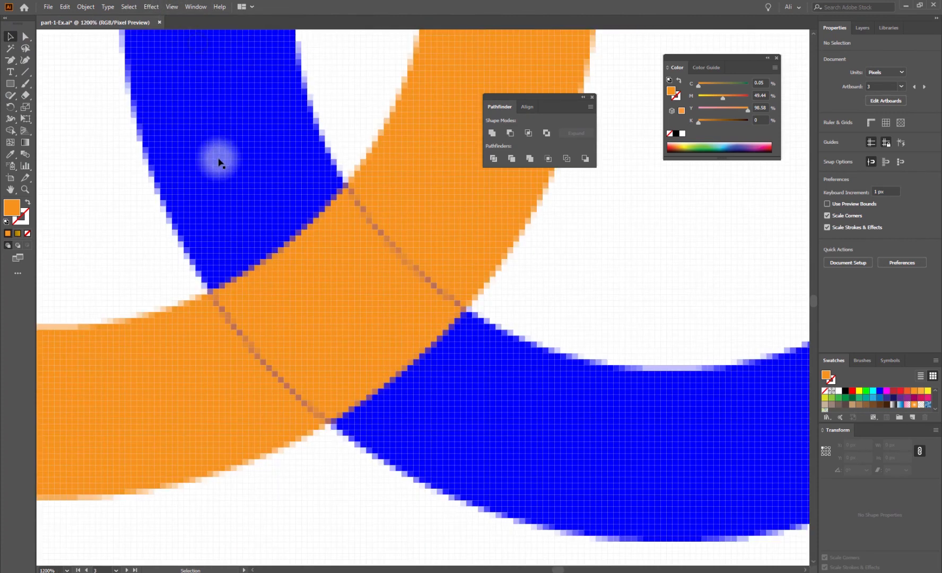
scroll(597, 281, "down", 4)
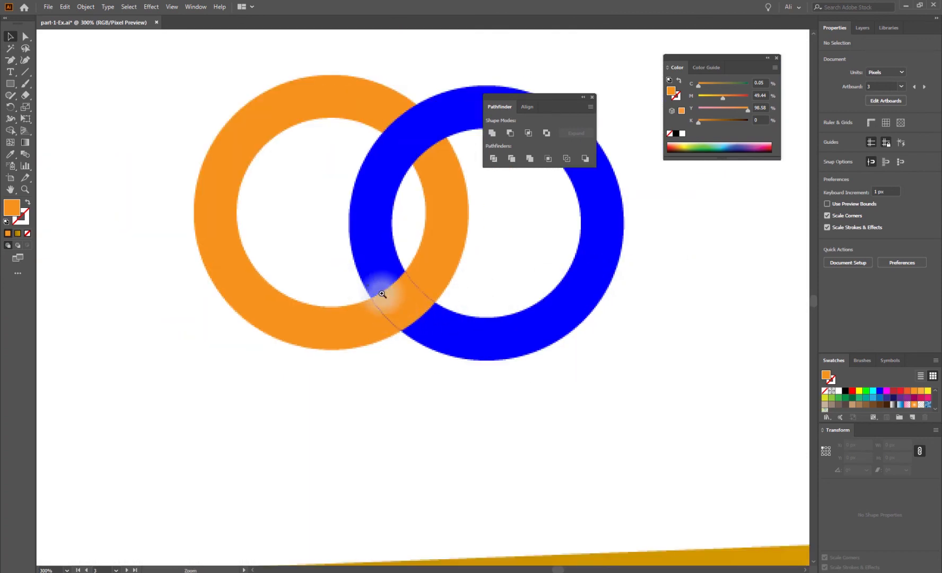
scroll(403, 308, "up", 5)
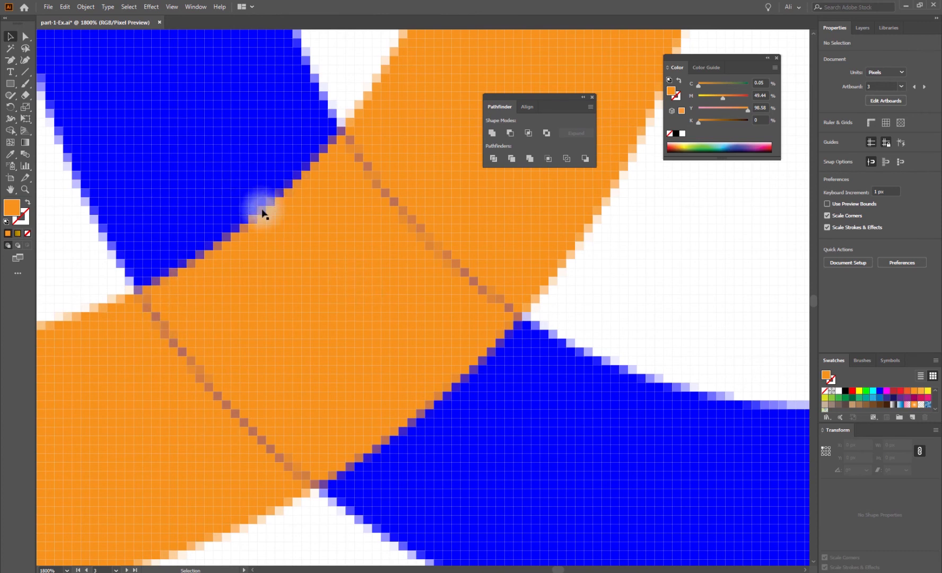
left_click(171, 7)
left_click(191, 43)
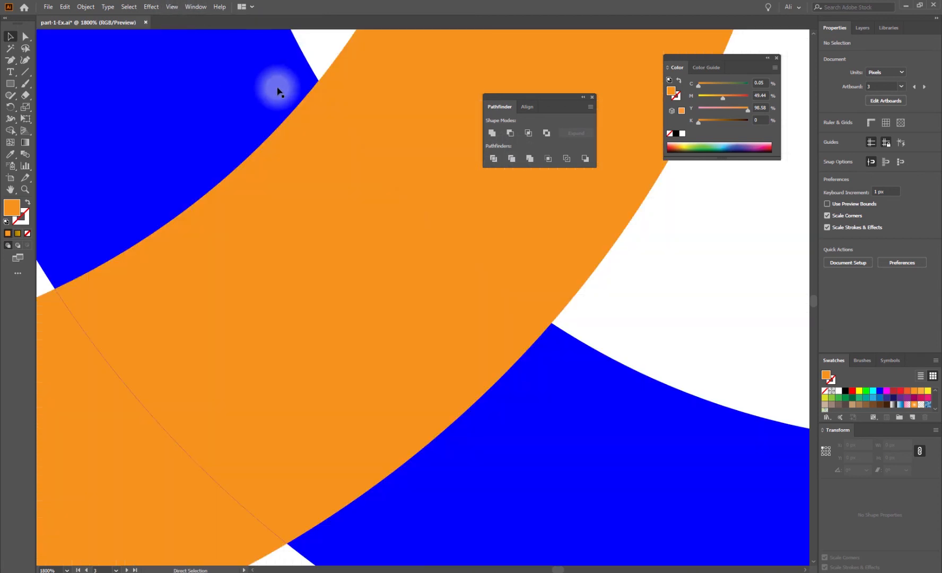
Delete the orange overlap piece covering the rings' lower crossing.
key("ctrl+minus")
key("ctrl+minus")
key("ctrl+minus")
key("ctrl+minus")
key("ctrl+minus")
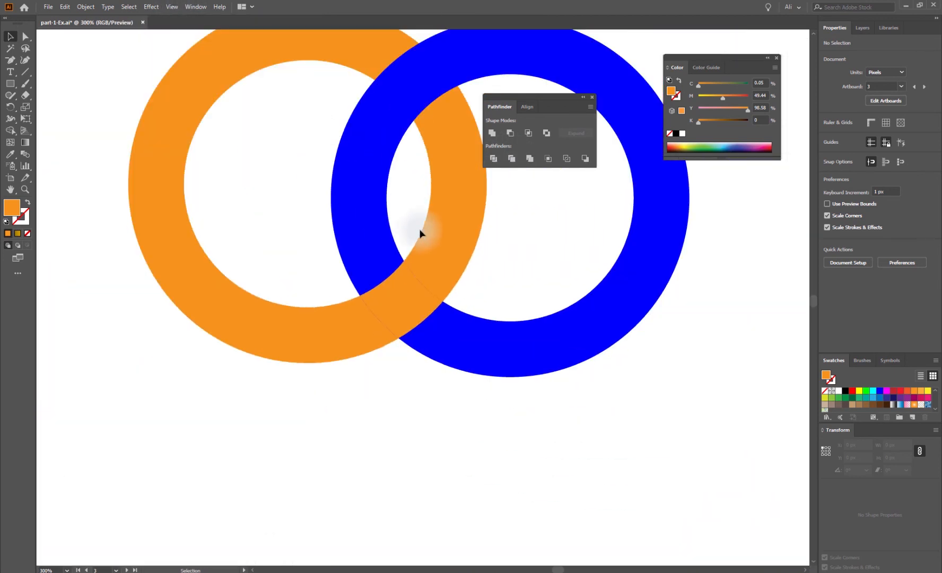
left_click(413, 303)
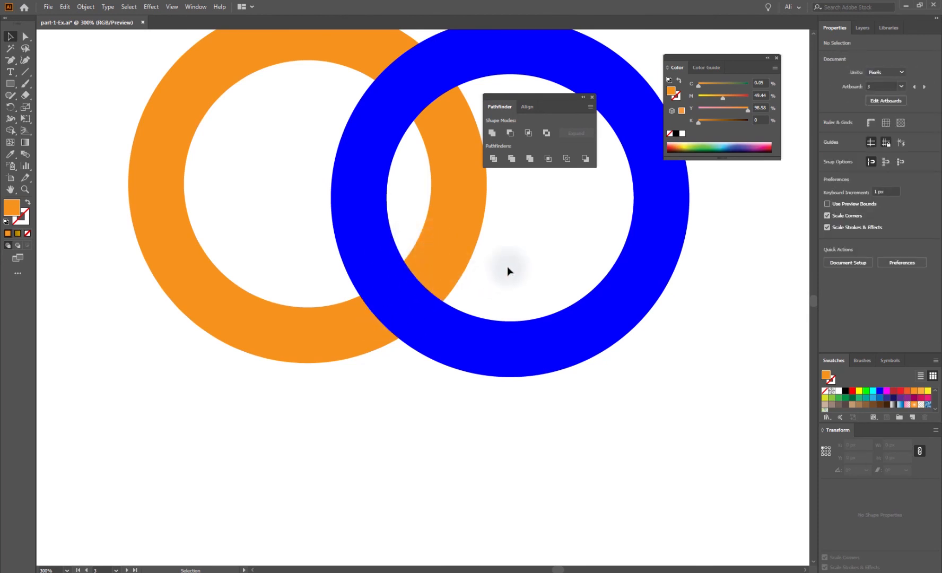
Draw a green rectangle about 78 × 58 px covering the lower crossing of the orange and blue rings.
left_click(8, 85)
left_click_drag(329, 261, 478, 359)
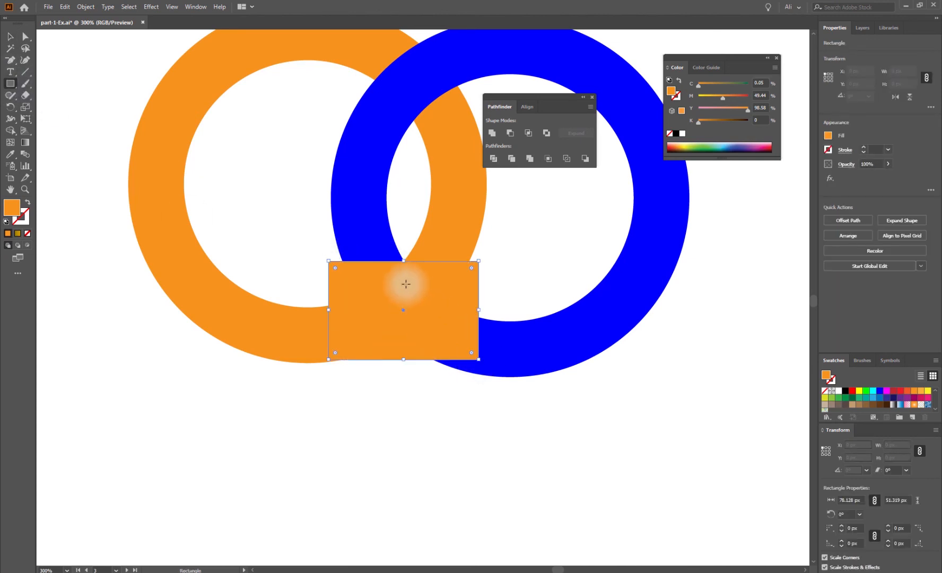
left_click(703, 147)
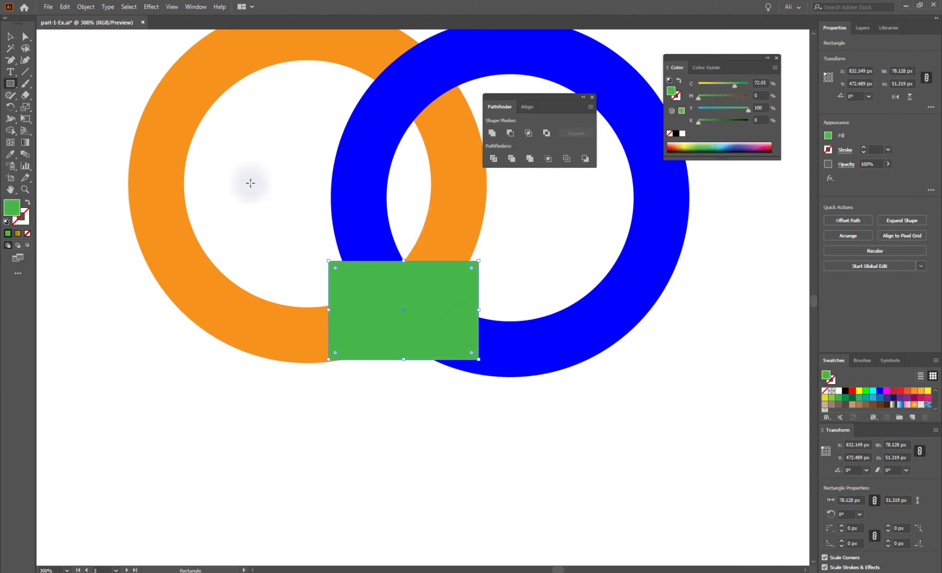
left_click_drag(407, 251, 408, 239)
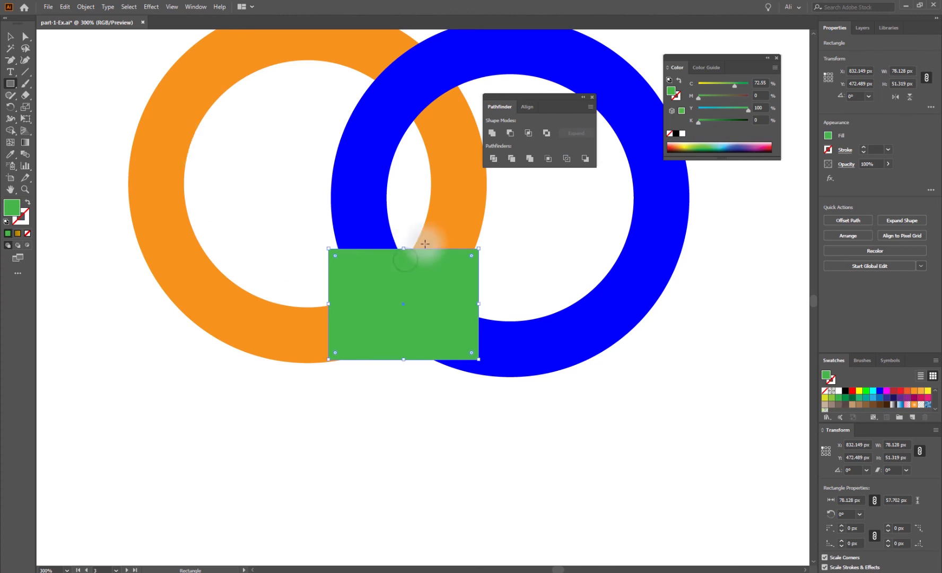
Try Pathfinder Intersect on the green rectangle and the blue ring, and undo it.
left_click(10, 36)
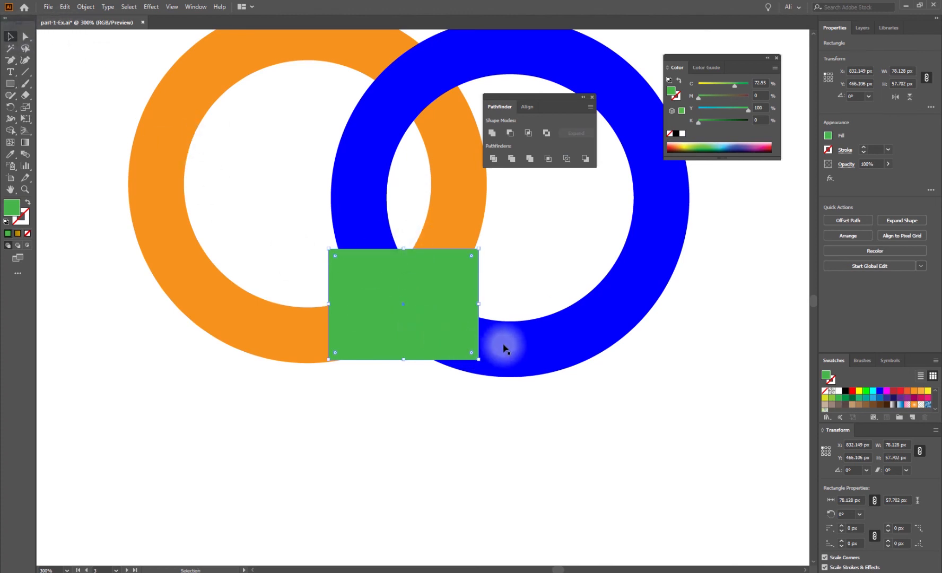
left_click(515, 330, "shift")
left_click(529, 133)
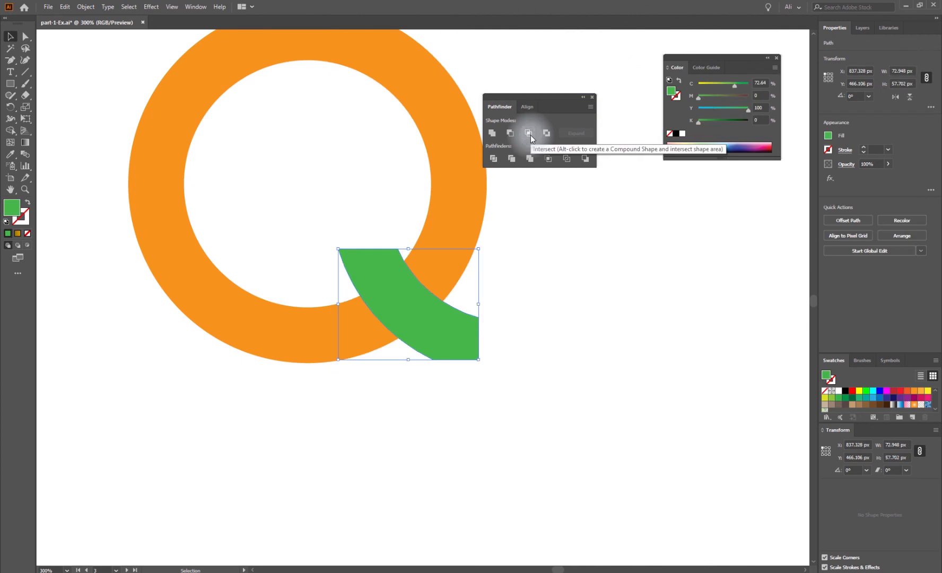
key("ctrl+z")
Try subtracting the green rectangle from the blue ring with Pathfinder Minus Front, and undo the cut.
left_click(510, 133)
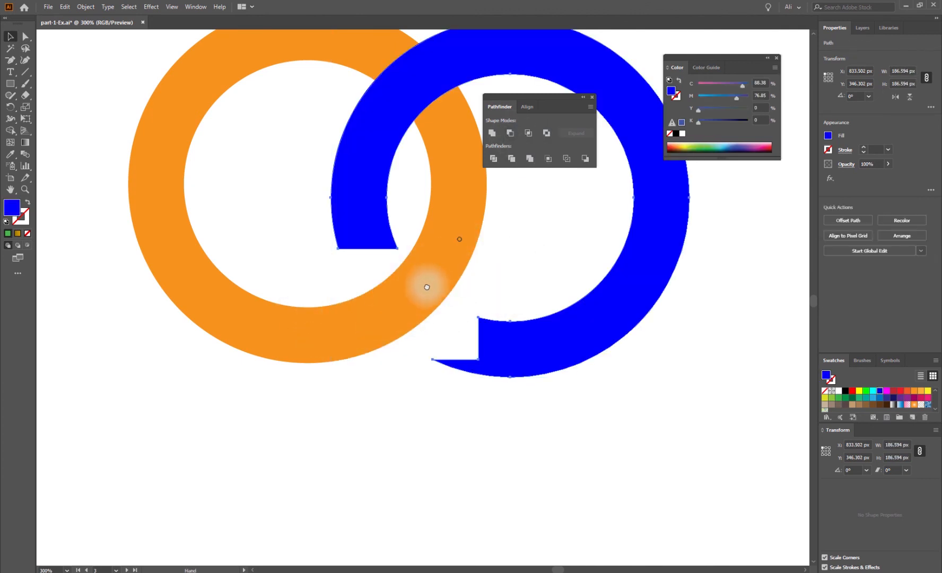
left_click_drag(460, 238, 422, 291)
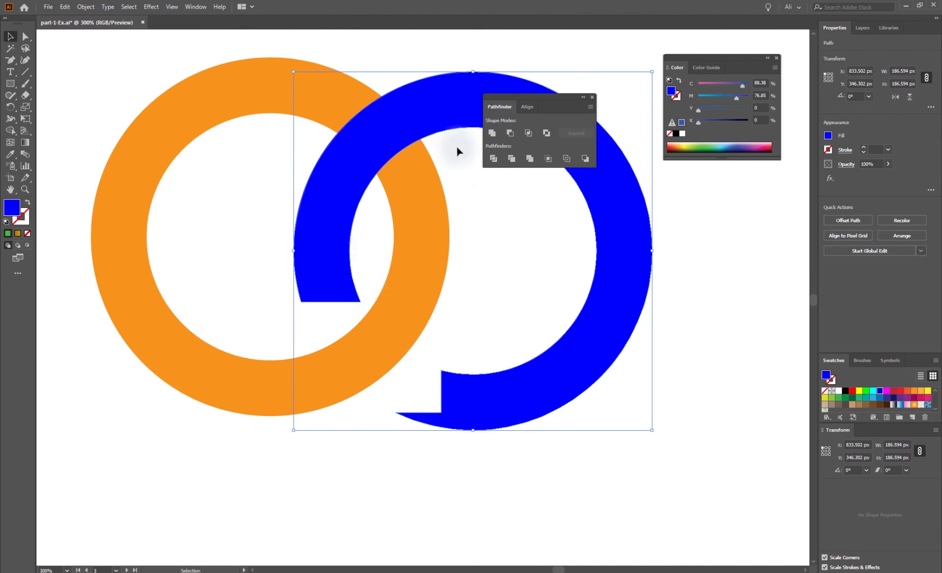
key("a")
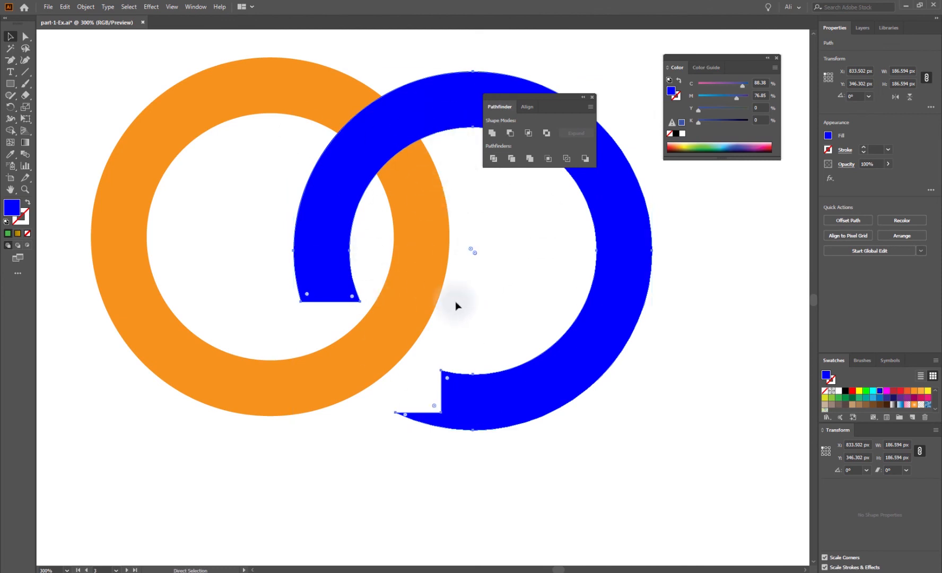
key("Delete")
key("ctrl+z")
key("ctrl+z")
key("ctrl+z")
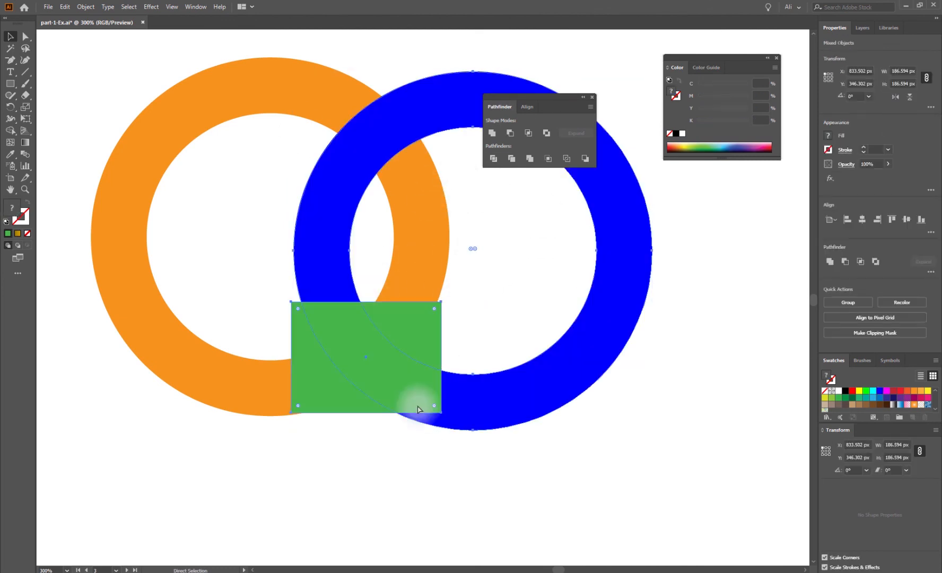
Copy the blue ring and paste the copy exactly in front of the original.
left_click(609, 340)
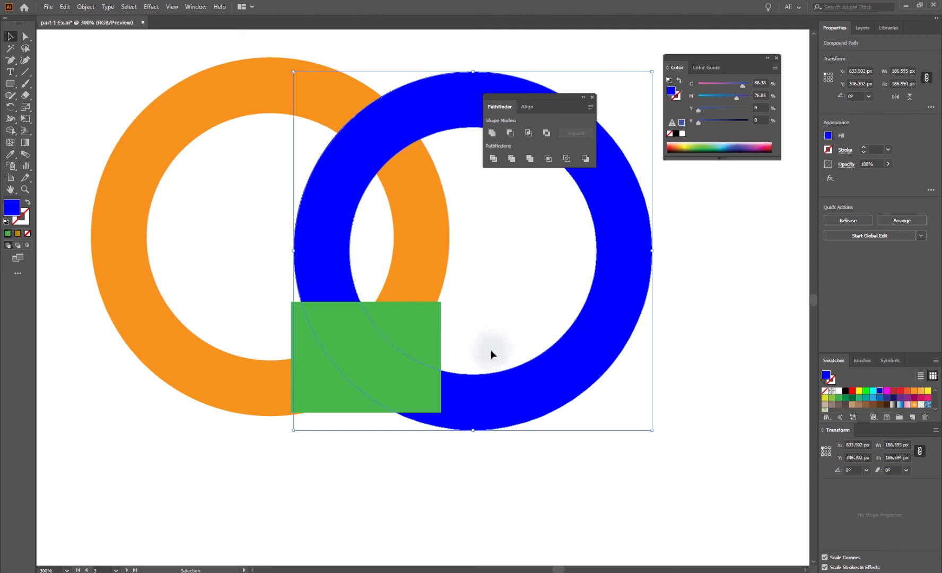
left_click(66, 9)
left_click(85, 53)
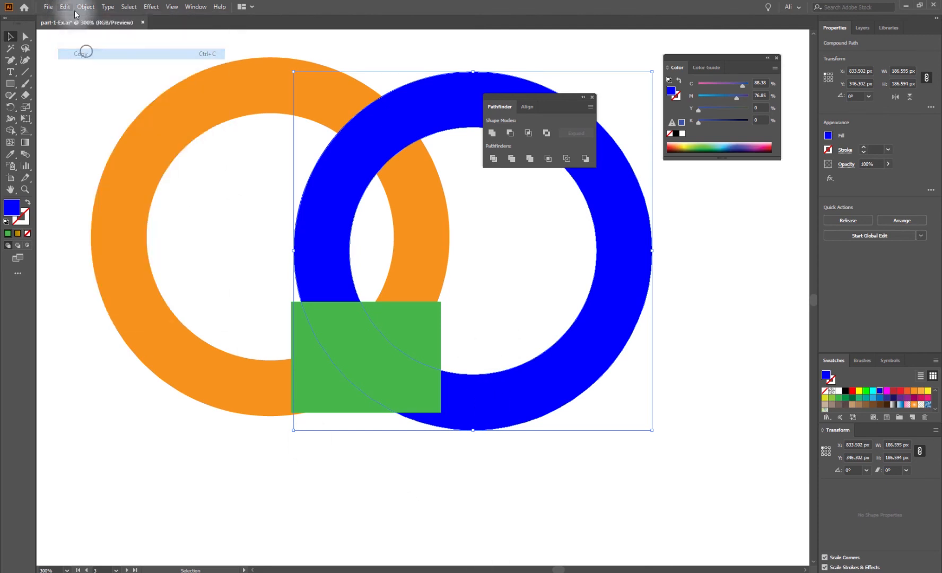
left_click(65, 7)
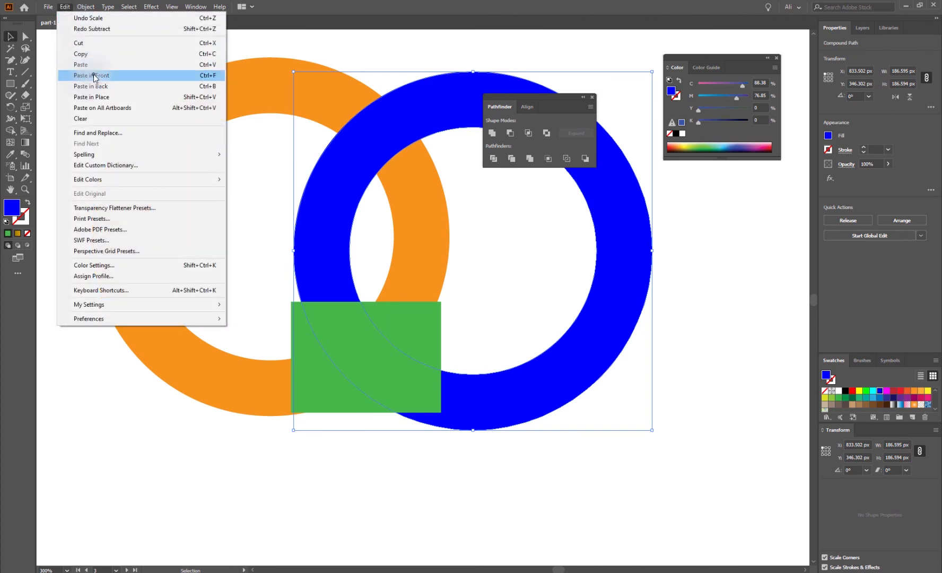
left_click(94, 78)
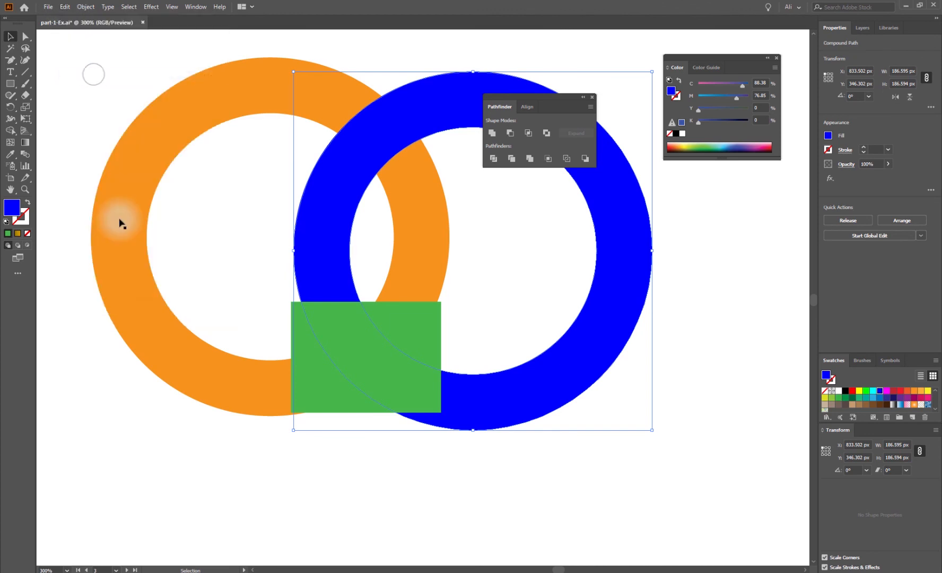
Send the pasted blue ring to the back and move the Pathfinder panel clear of the rings.
right_click(404, 126)
left_click(456, 238)
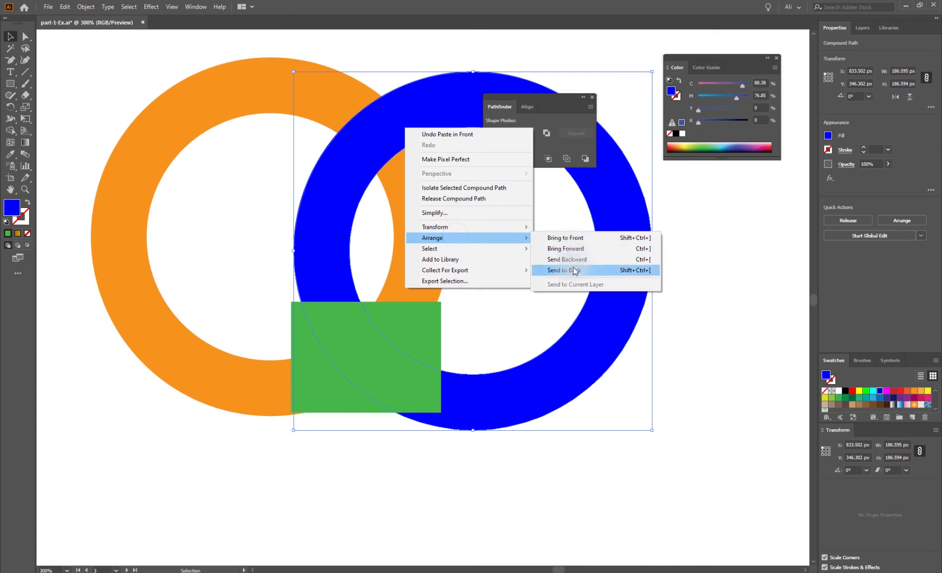
left_click(574, 271)
left_click_drag(373, 123, 423, 163)
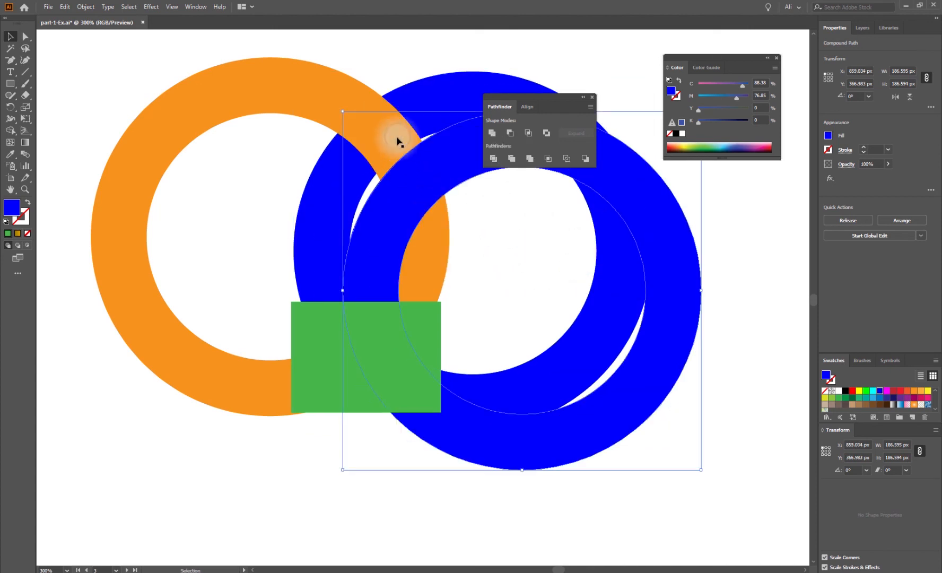
key("ctrl+z")
left_click_drag(544, 101, 731, 214)
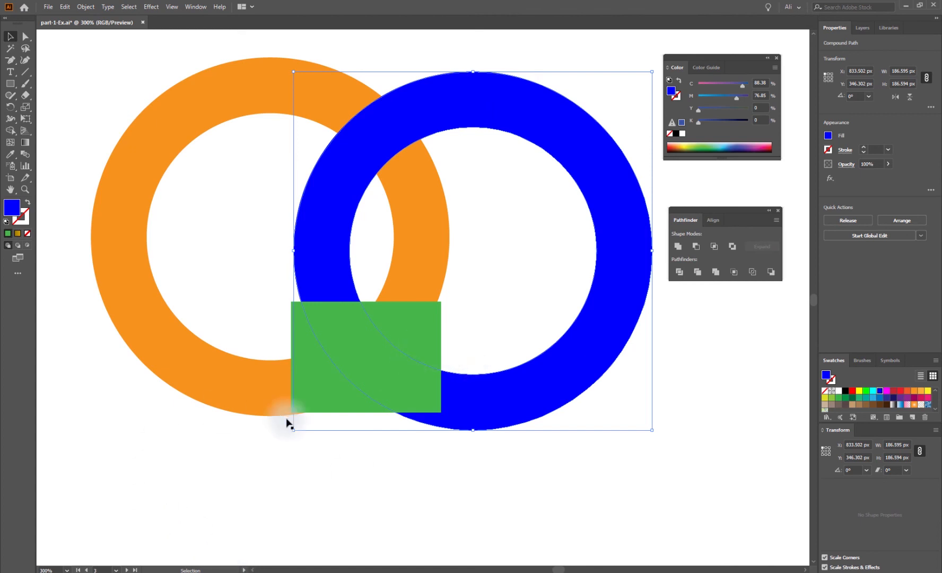
Switch to the browser to view the Google image results for "sandwich", and return to Illustrator.
left_click(600, 570)
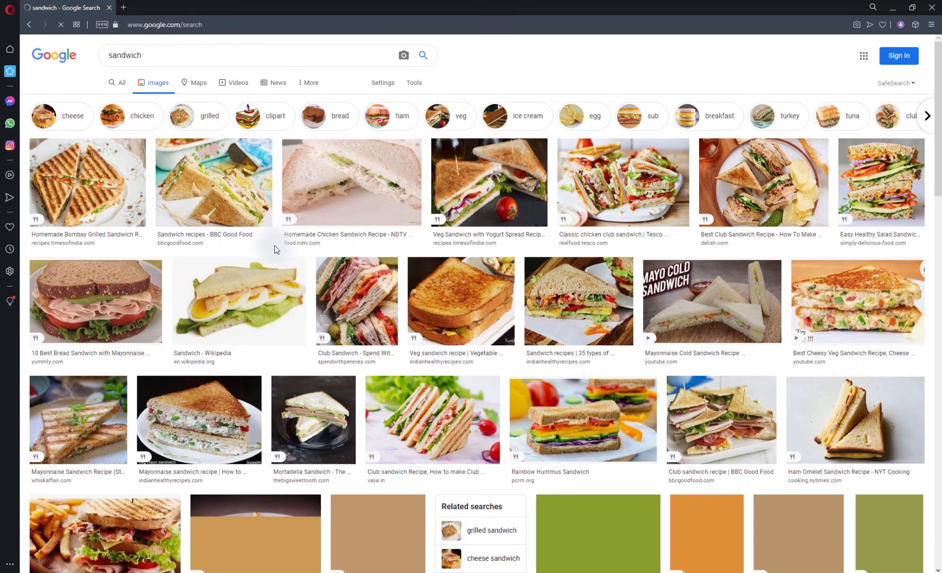
left_click(896, 9)
Pull the green rectangle and both blue rings apart to show their stacking order, and put them back over the crossing.
left_click(475, 133)
left_click_drag(394, 321, 399, 475)
left_click_drag(330, 298, 189, 316)
left_click_drag(529, 110, 311, 91)
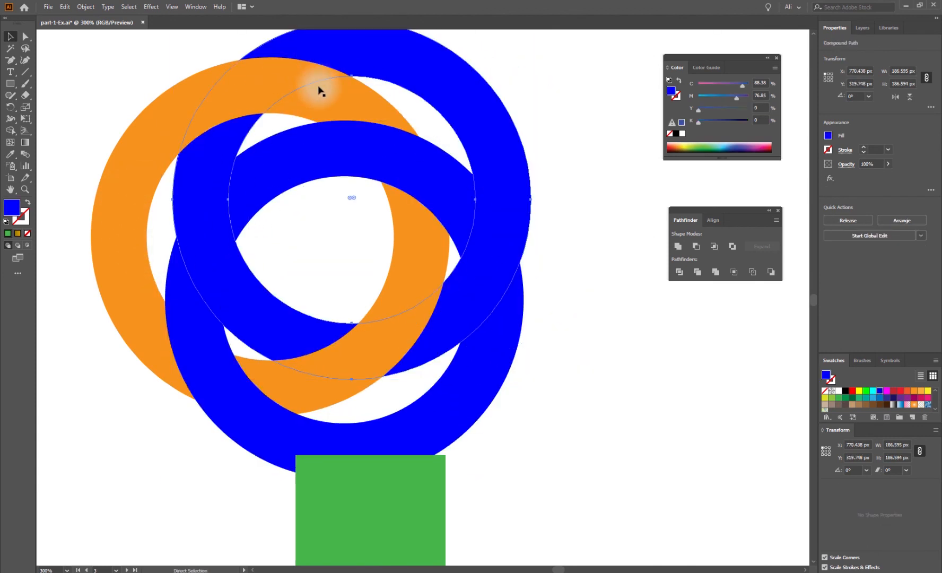
key("ctrl+z")
key("ctrl+z")
left_click_drag(393, 530, 376, 366)
left_click(336, 227)
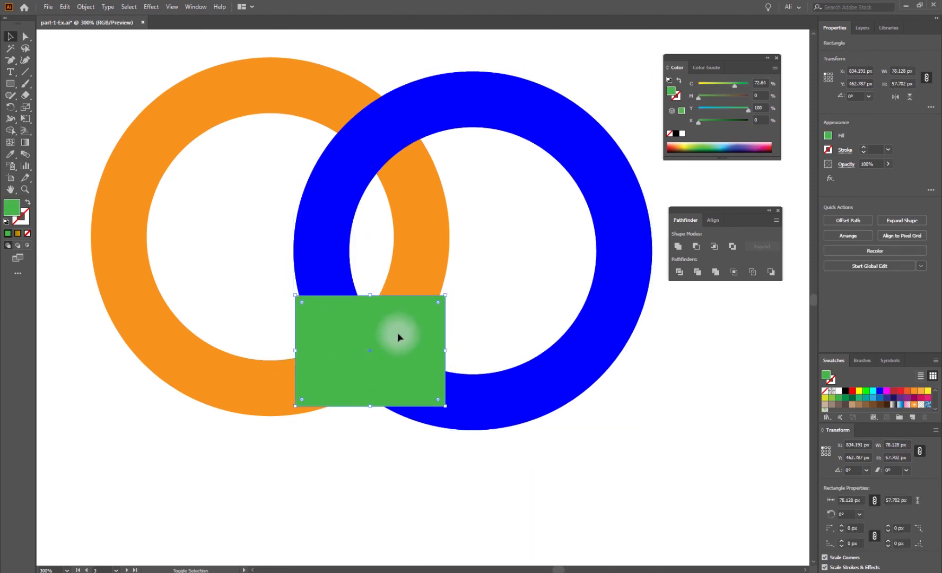
left_click(494, 313)
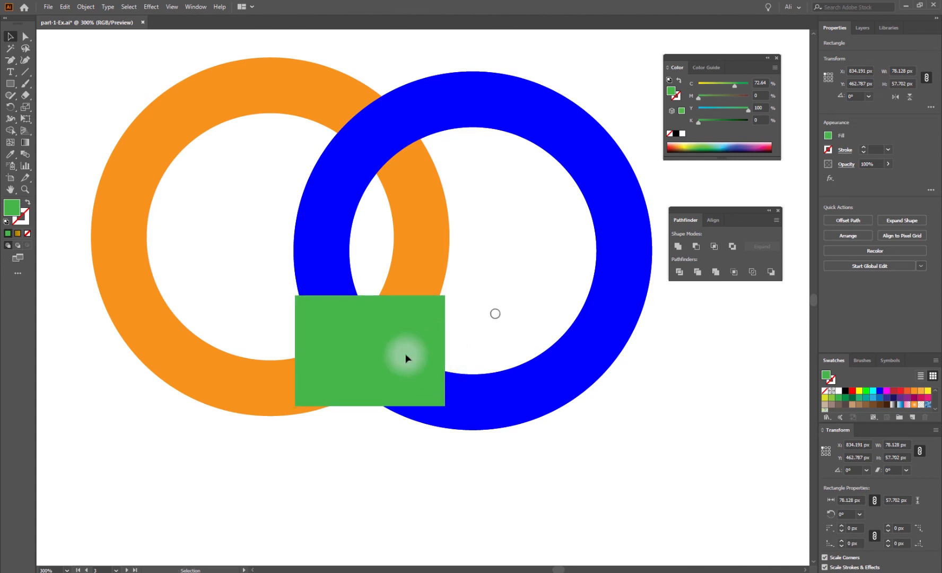
Subtract the green rectangle from the front blue ring with Pathfinder Minus Front so the orange ring crosses over the blue one.
left_click(383, 331)
left_click(542, 277)
left_click(368, 356)
left_click(314, 269, "shift")
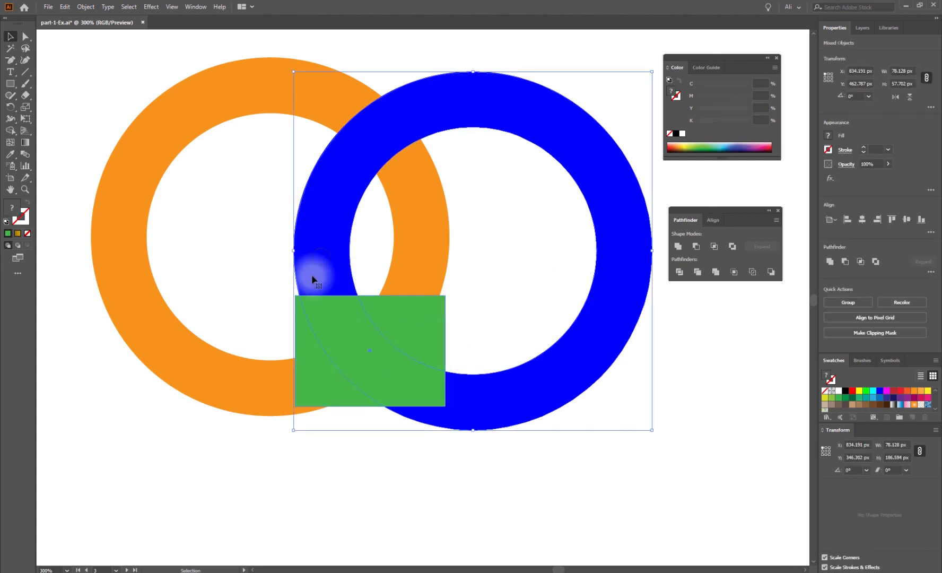
left_click_drag(314, 268, 474, 222)
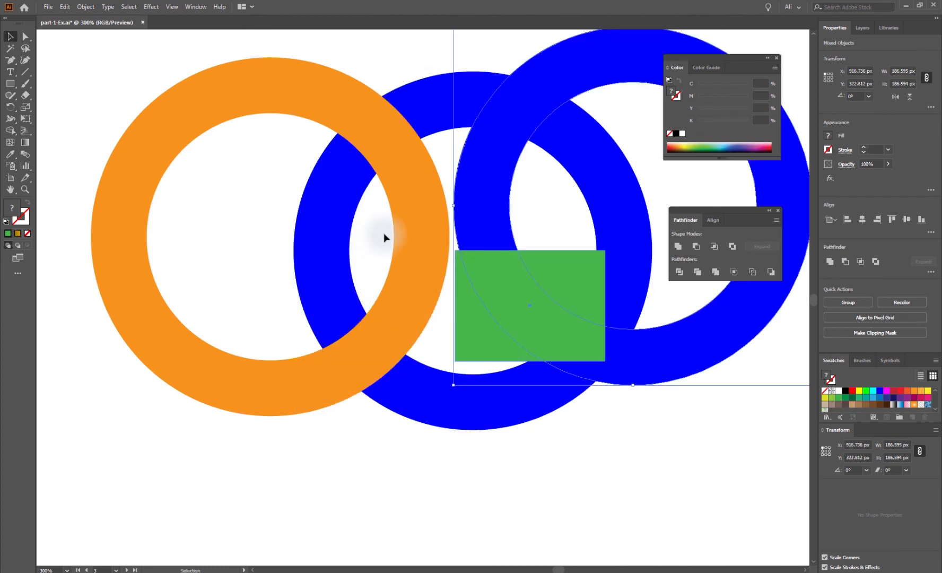
key("ctrl+z")
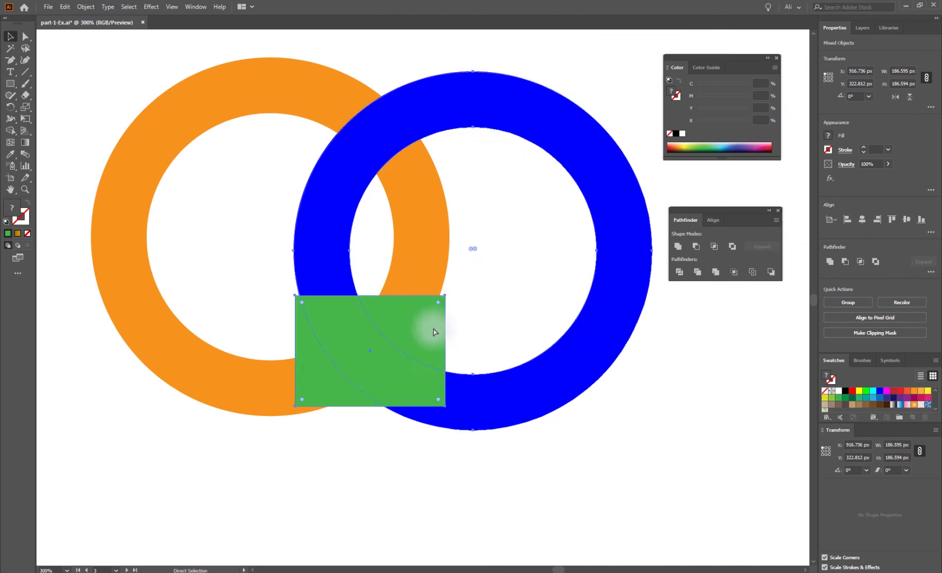
left_click(696, 247)
left_click(489, 264)
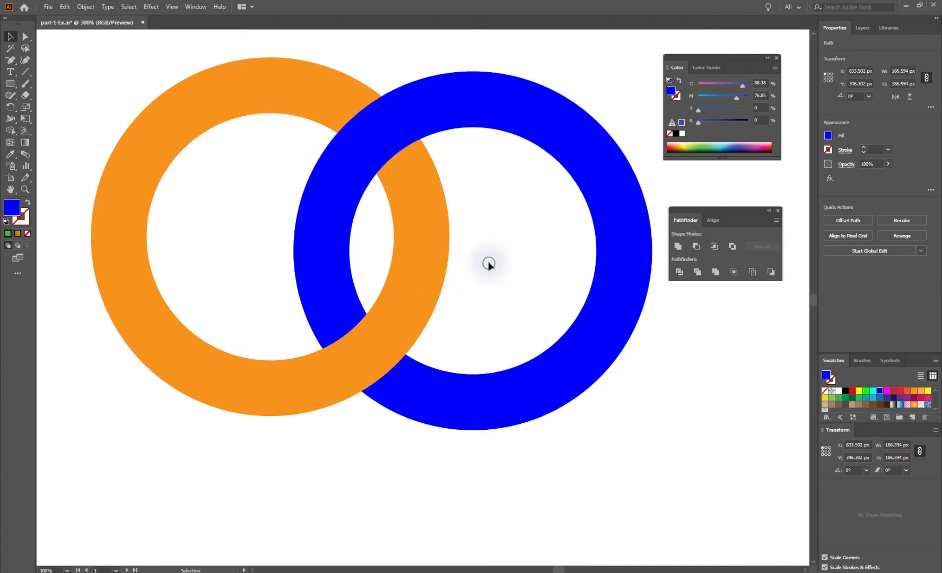
Group the interlocking orange and blue ring pieces, then reposition the group down and to the left and enlarge it slightly.
key("ctrl+1")
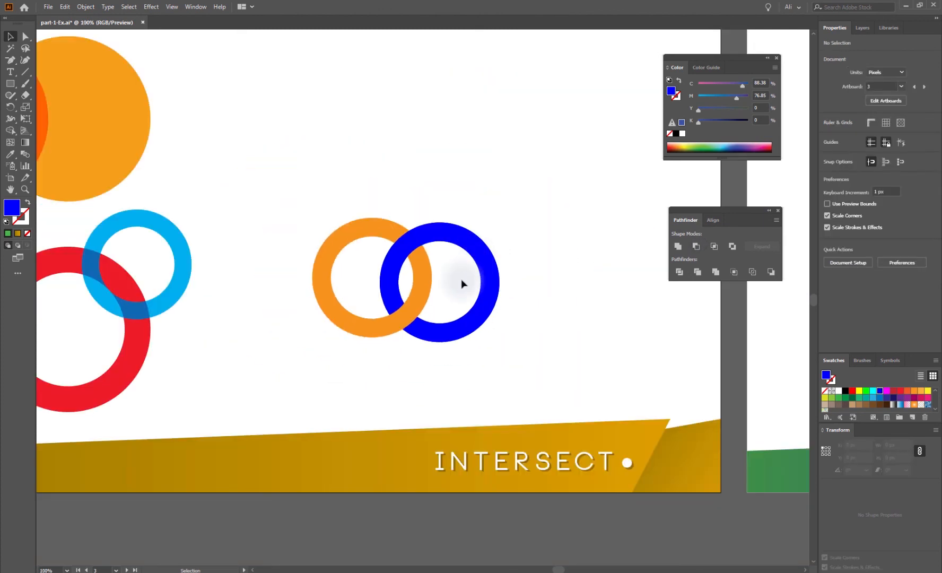
right_click(439, 279)
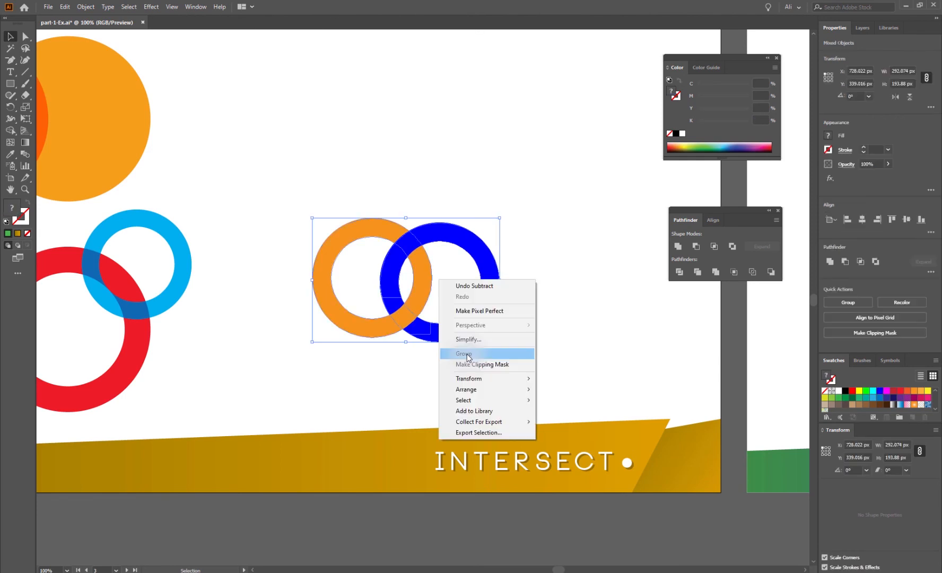
left_click(467, 353)
left_click(566, 346)
left_click_drag(450, 330, 412, 373)
left_click_drag(464, 325, 479, 322)
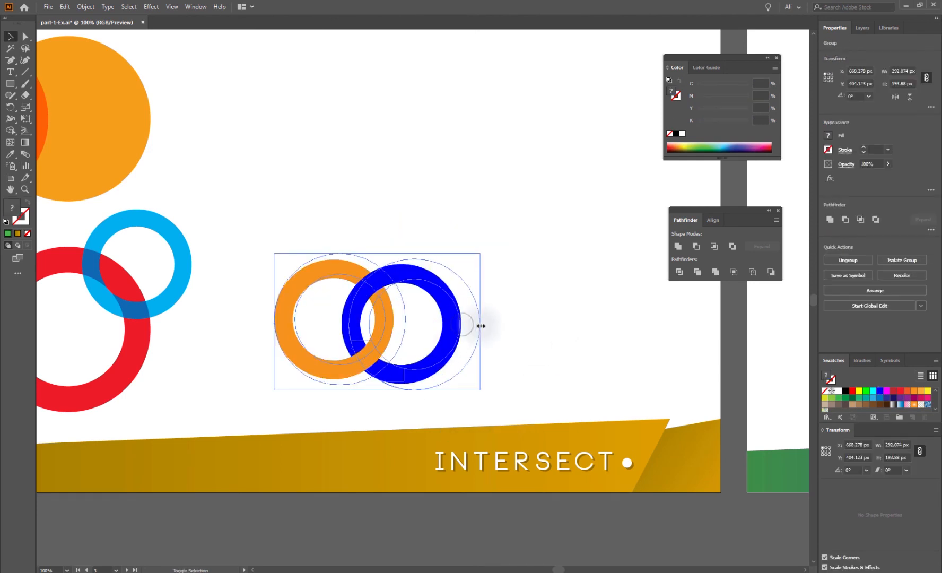
left_click(505, 398)
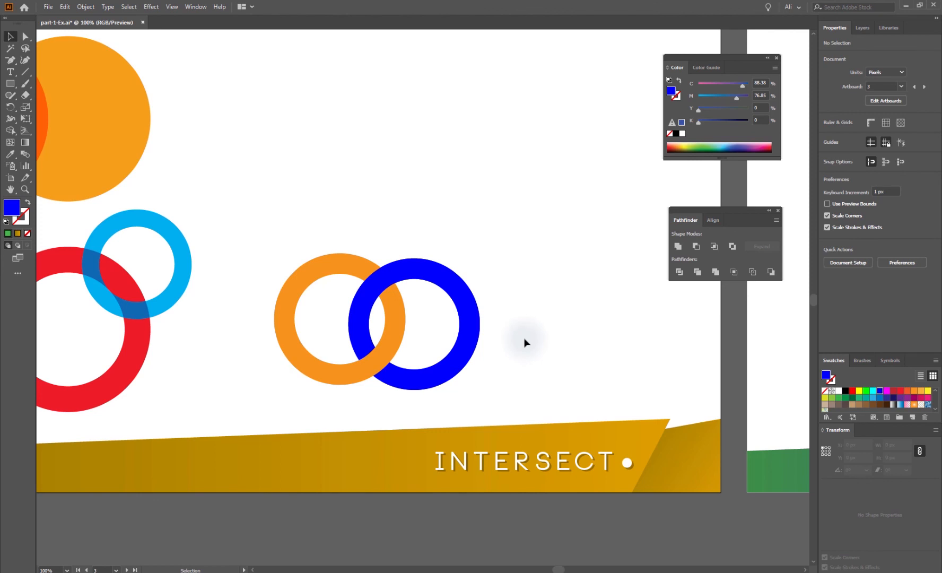
On the Exclude artboard, draw a blue circle about 166 px wide, duplicate it sideways with an overlap, and fill the copy red.
left_click_drag(612, 390, 177, 455)
left_click_drag(481, 442, 273, 434)
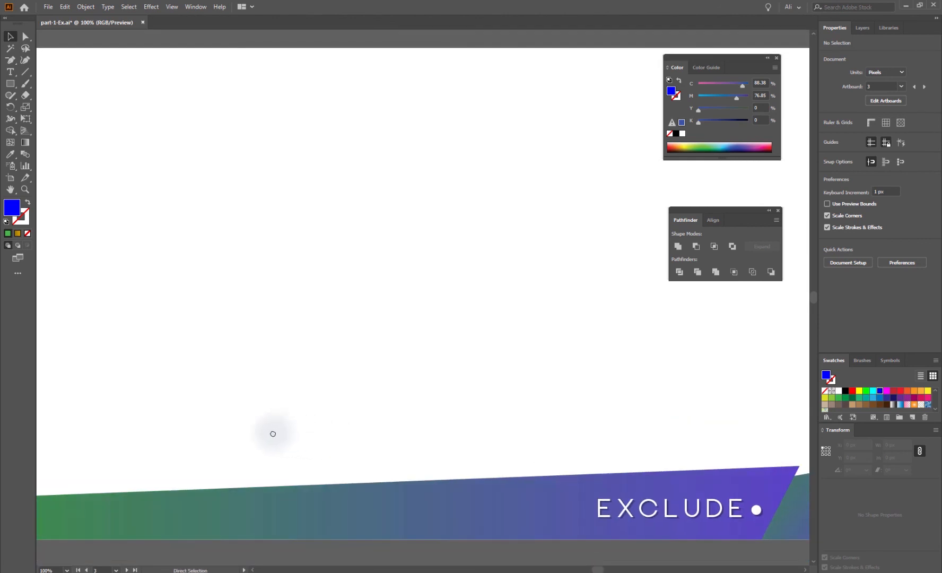
key("ctrl+minus")
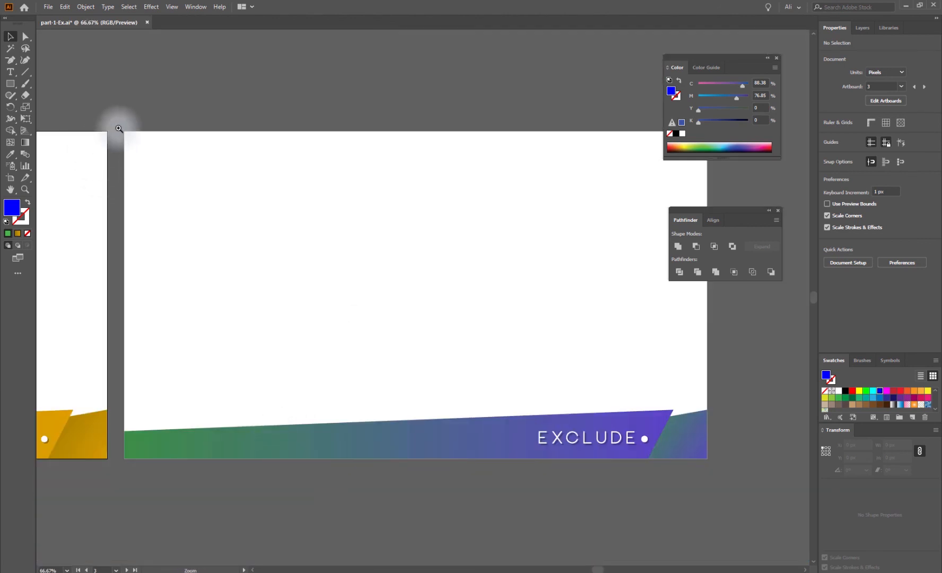
key("ctrl+0")
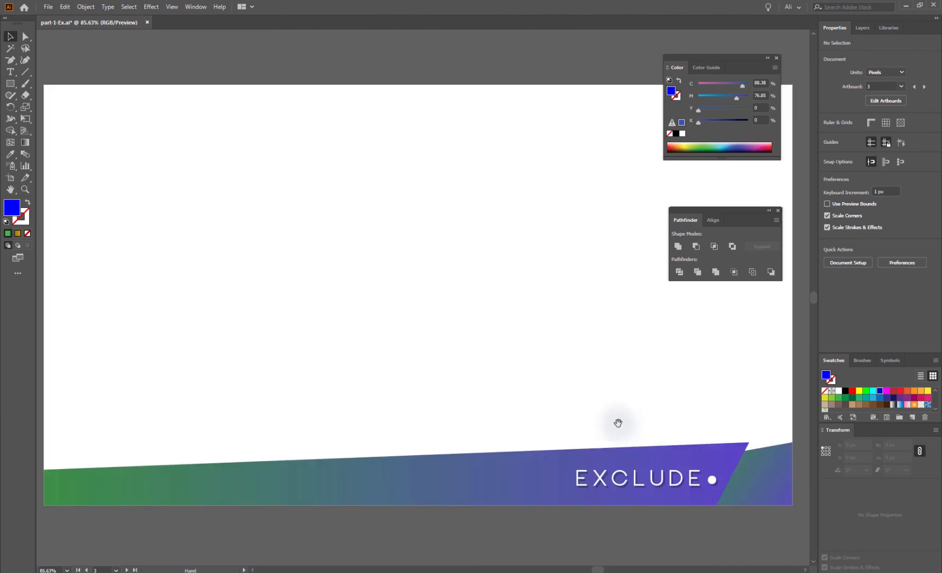
left_click(10, 83)
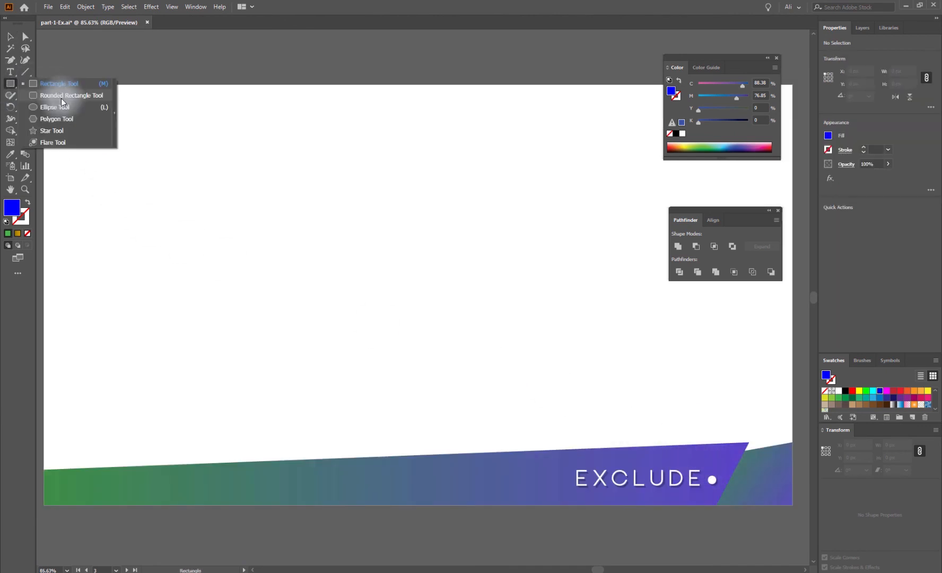
left_click(54, 107)
mouse_move(279, 216)
left_mouse_down()
mouse_move(368, 269)
mouse_move(459, 342)
mouse_move(370, 307)
left_mouse_up()
key("v")
left_click_drag(302, 280, 357, 277)
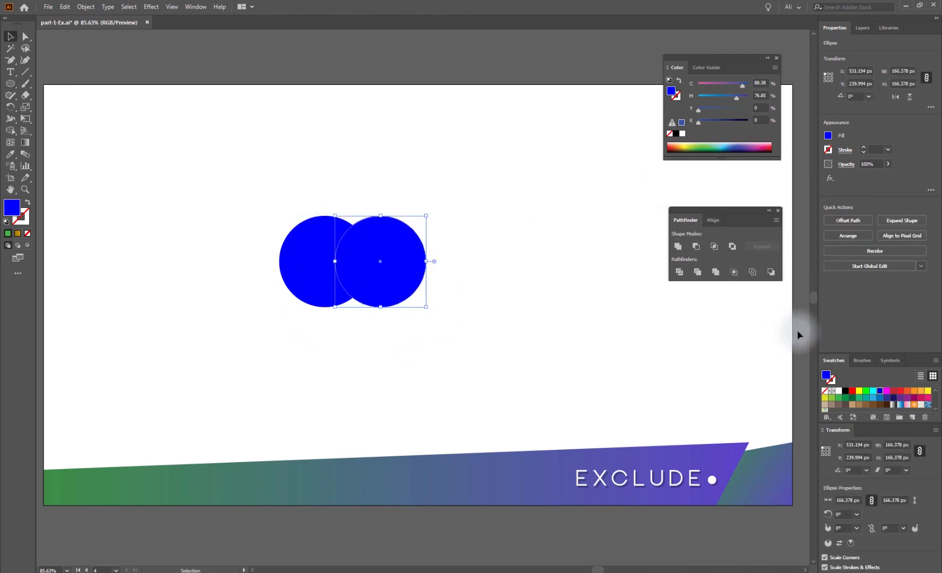
left_click(853, 391)
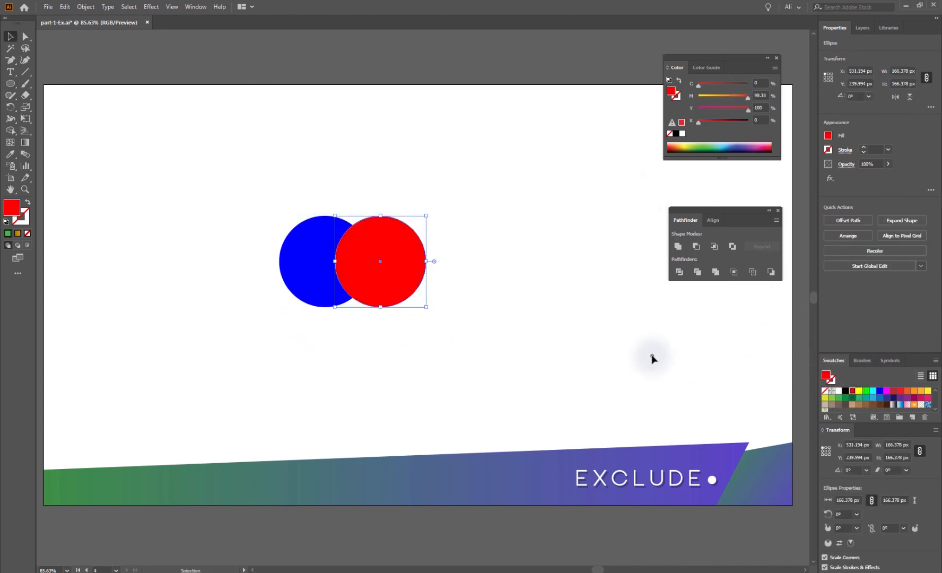
Apply Pathfinder Exclude to the overlapping blue and red circles.
left_click(652, 356)
left_click_drag(417, 190, 233, 373)
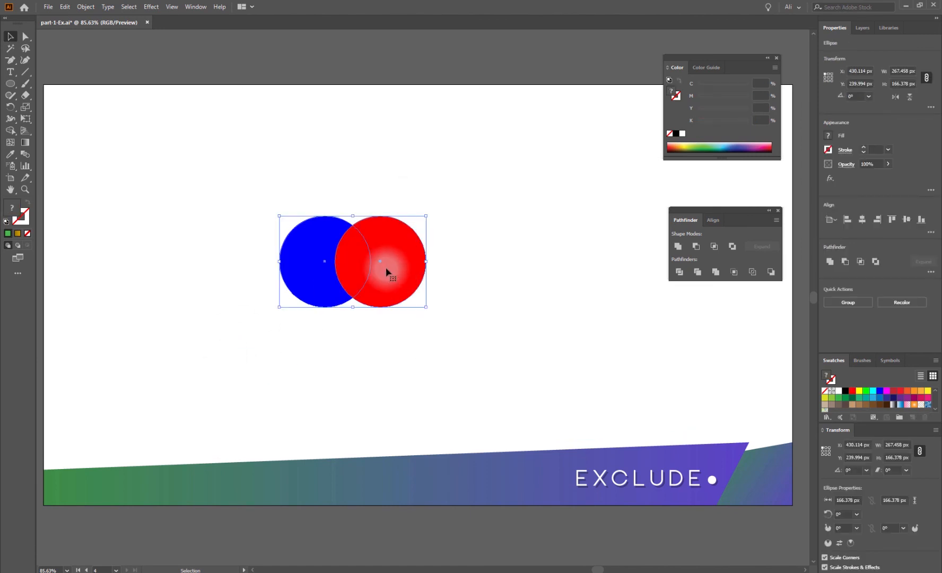
key("space")
left_click_drag(213, 252, 600, 286)
left_click_drag(268, 274, 547, 274)
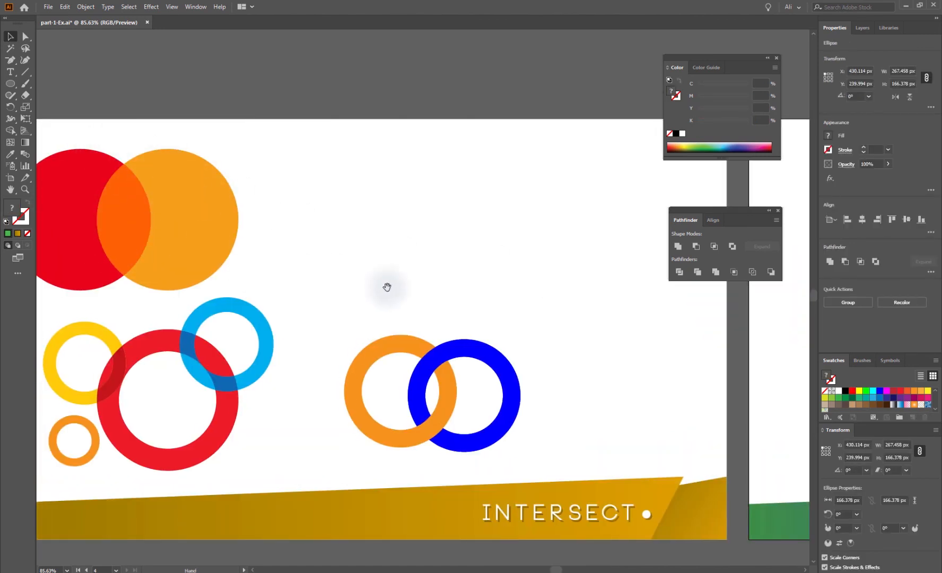
left_click_drag(387, 287, 2, 291)
left_click_drag(477, 312, 212, 305)
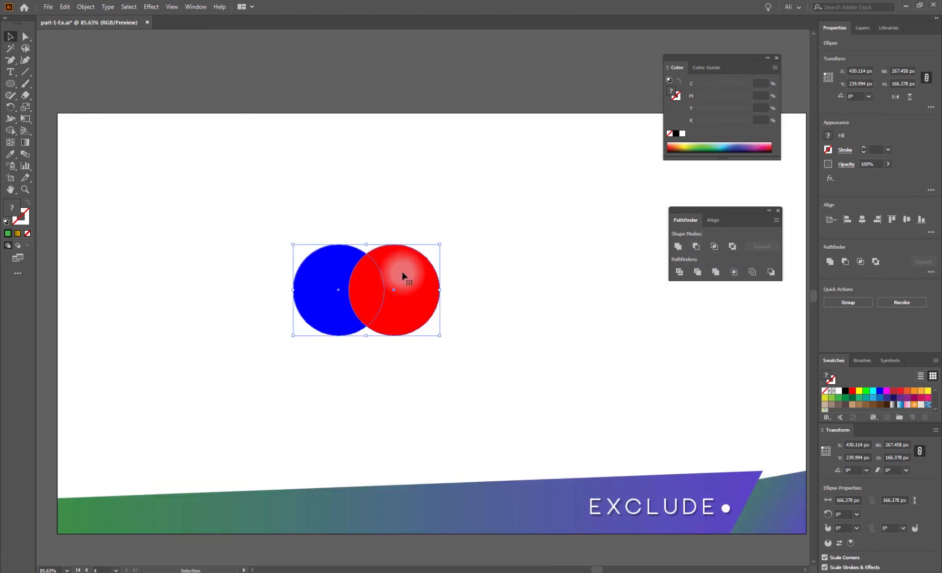
left_click(732, 246)
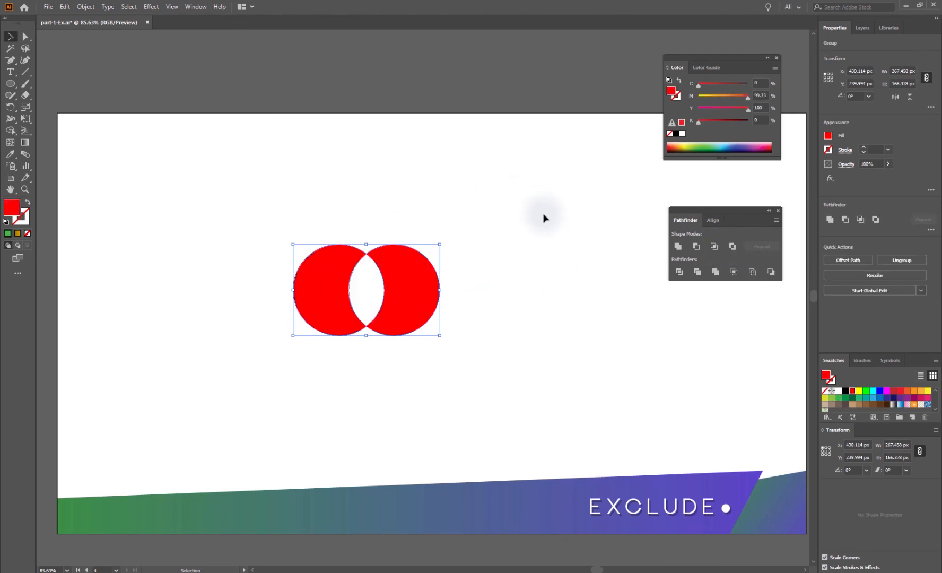
Make the excluded pair light orange at the artboard's upper left, and build a cluster of four overlapping orange circles about 214 px wide.
left_click_drag(921, 390, 263, 217)
left_click(10, 83)
left_click_drag(405, 261, 522, 379)
left_click(10, 36)
left_click(439, 247)
left_click_drag(463, 350, 506, 395)
left_click_drag(555, 223, 378, 416)
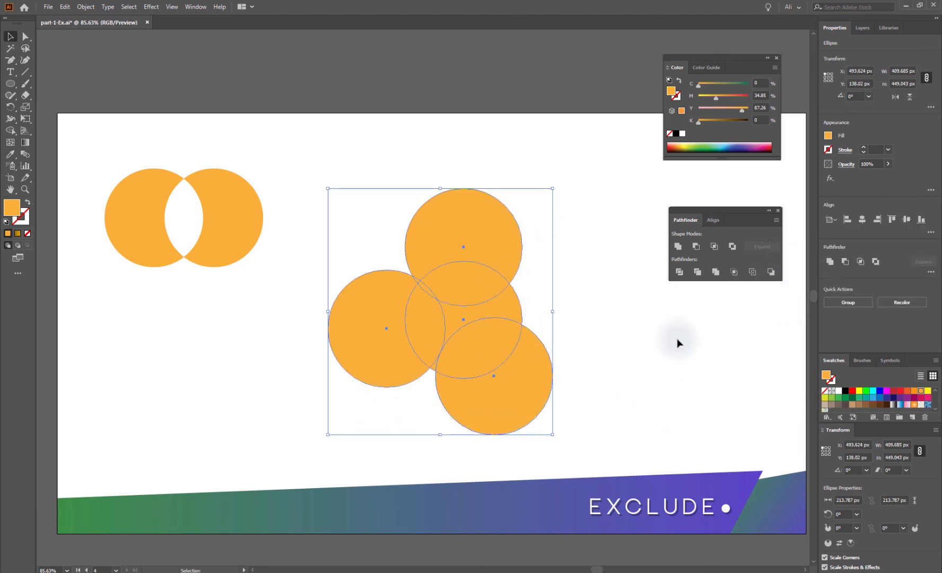
Adjust the outer three circles so each overlaps only the central one, and apply Pathfinder Exclude to all four.
left_click(669, 406)
left_click_drag(516, 394, 531, 398)
left_click_drag(395, 343, 396, 355)
left_click_drag(463, 271, 467, 271)
left_click_drag(571, 254, 389, 424)
left_click(733, 247)
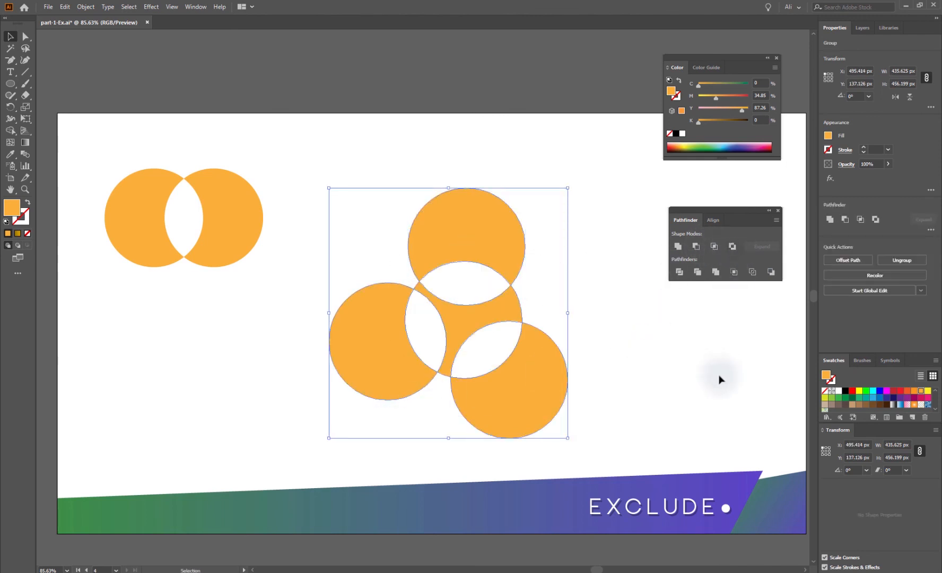
Scale the excluded four-circle group down about its centre to about 314 px wide.
left_click(602, 347)
left_click(512, 317)
left_click_drag(568, 438, 499, 366)
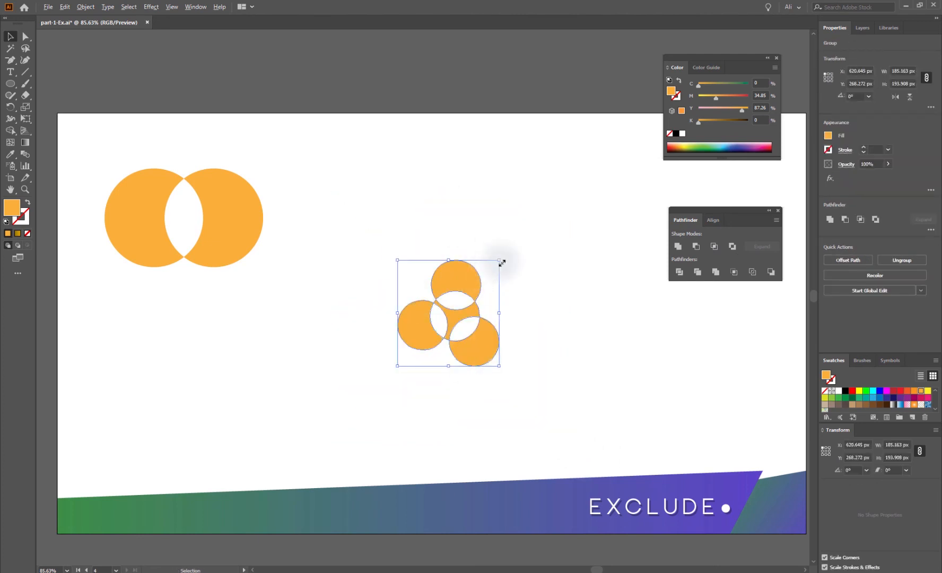
left_click_drag(502, 261, 534, 222)
key("a")
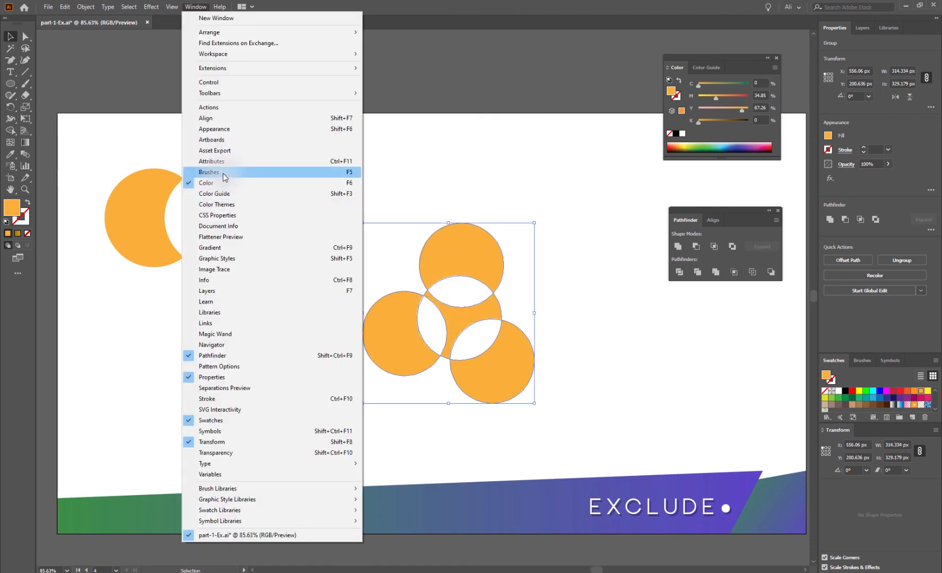
Show the transparency grid to inspect the cut-out overlaps, and hide the grid again.
mouse_move(172, 8)
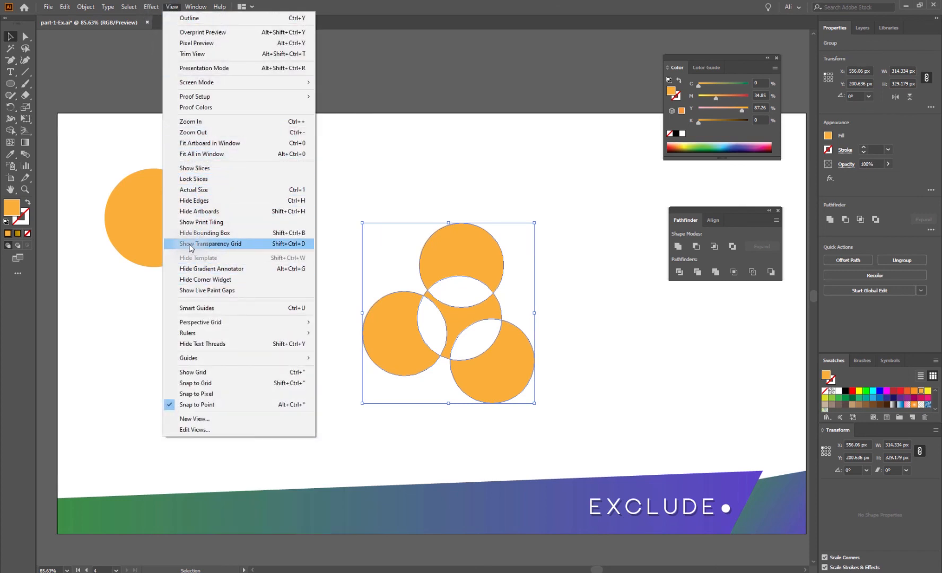
left_click(289, 244)
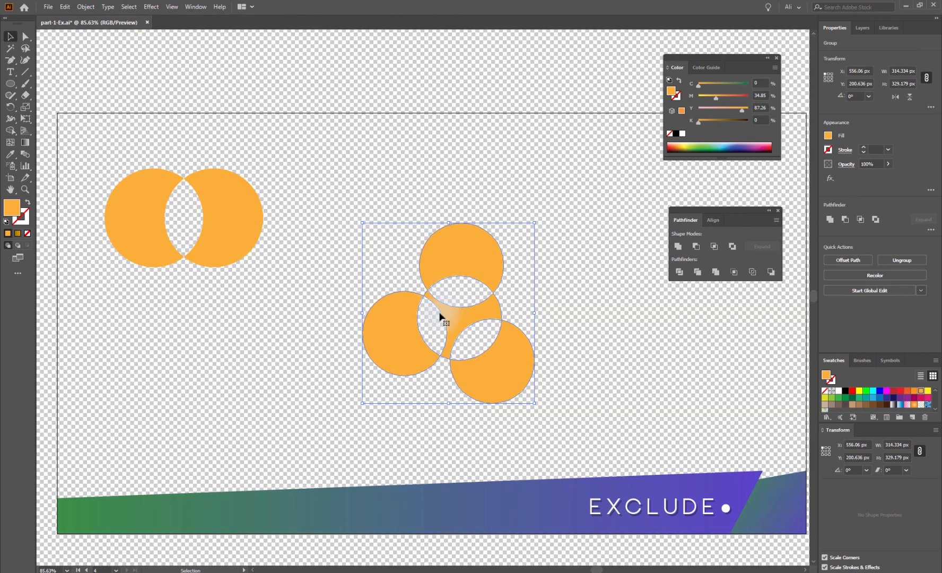
left_click(171, 6)
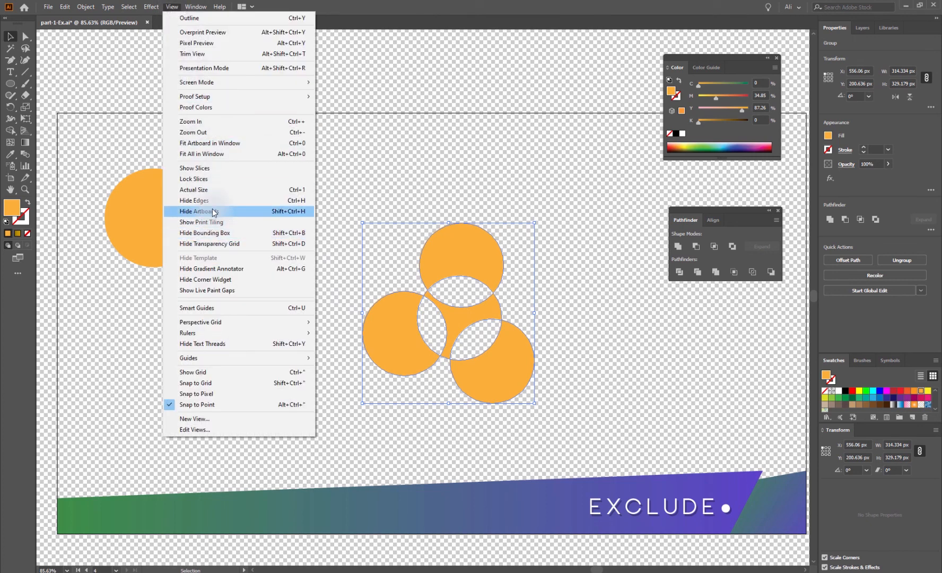
left_click(202, 245)
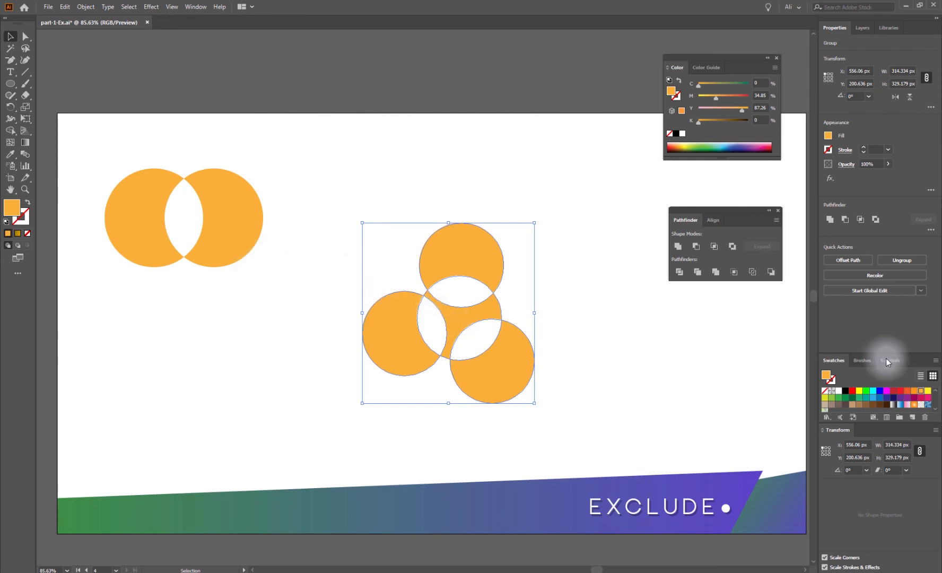
Fill the four-circle group bright green, shrink it, and place it below the orange pair.
left_click(480, 380)
left_click(866, 392)
left_click(602, 388)
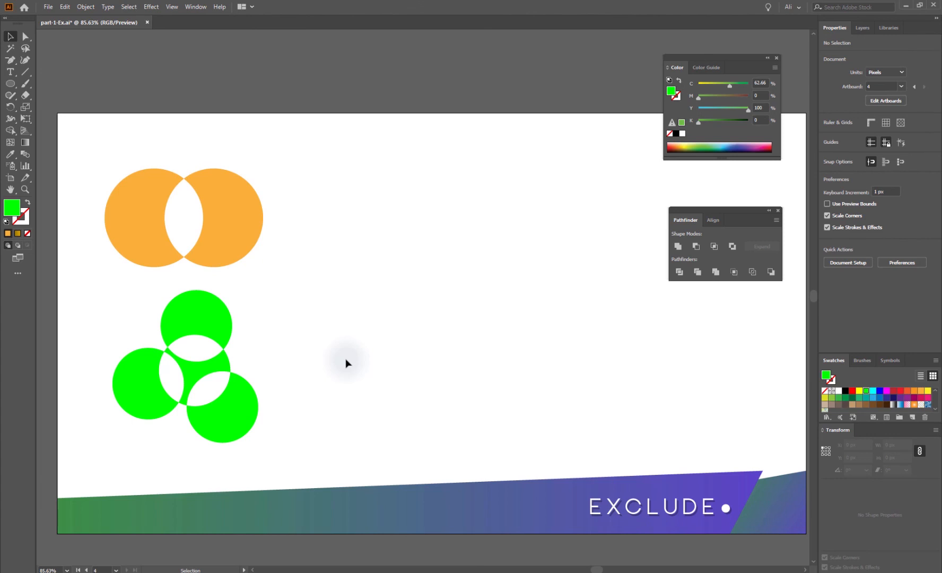
Draw a green circle about 331 px wide mid-artboard, and add a large black "&" text overlapping its right side.
left_click(10, 83)
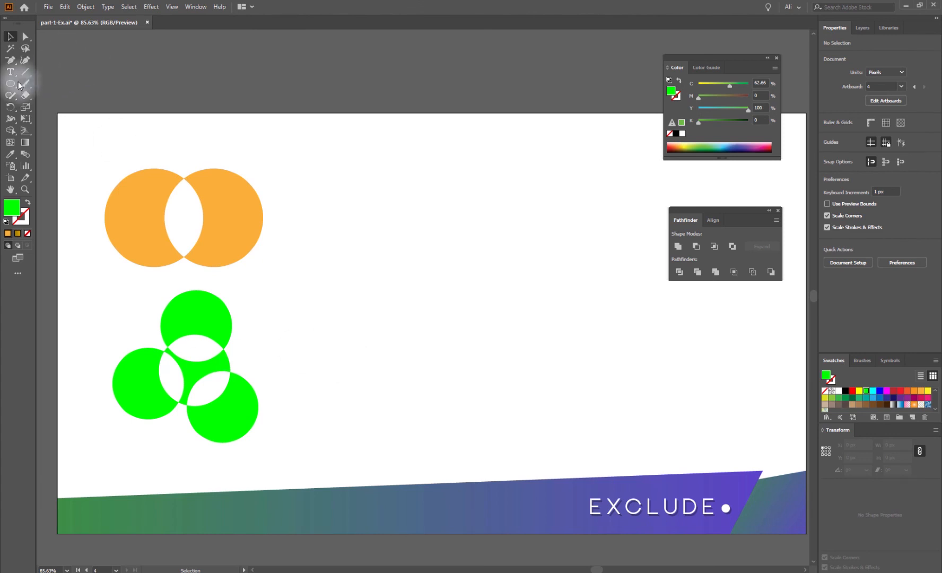
left_click_drag(486, 356, 543, 399)
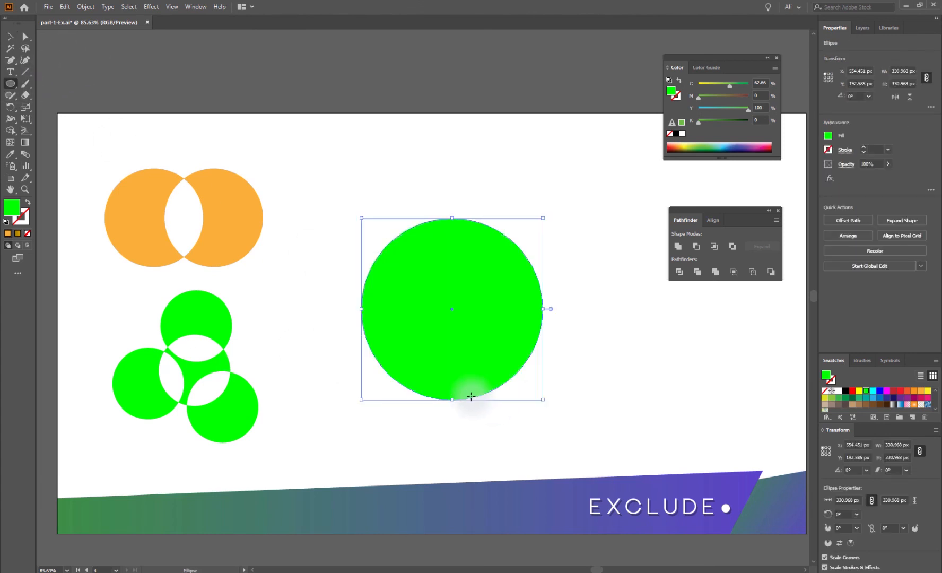
left_click(10, 71)
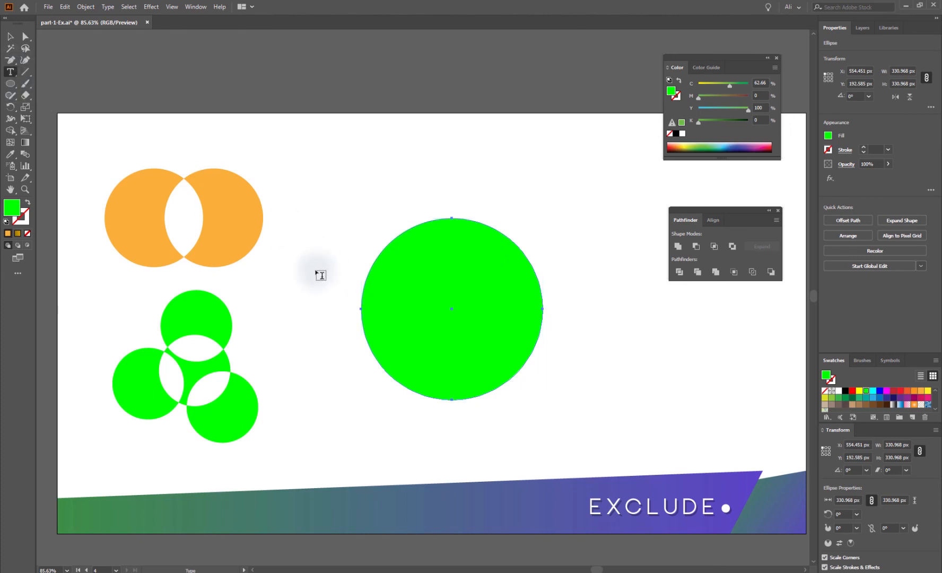
left_click(321, 288)
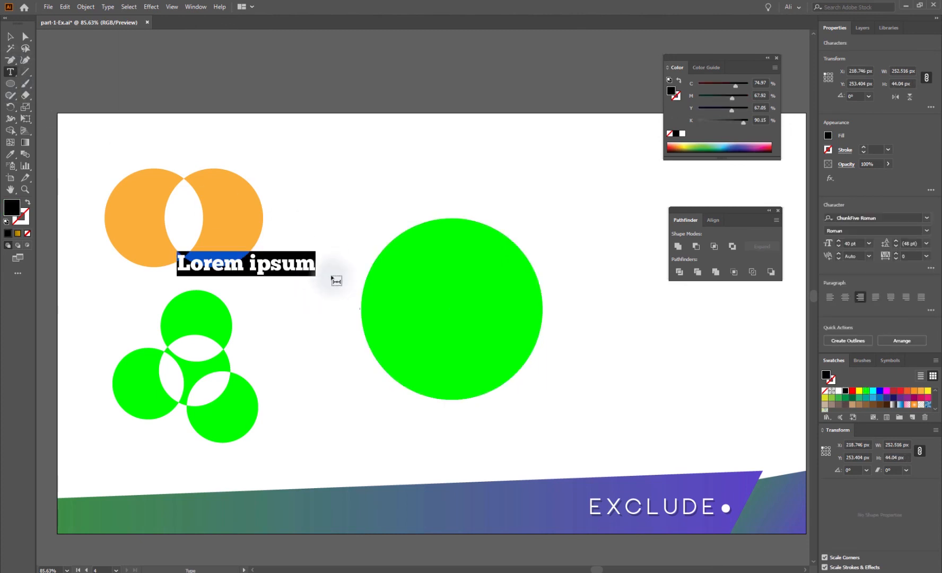
type("&")
key("Escape")
left_click_drag(317, 264, 425, 263)
left_click_drag(383, 295, 575, 321)
Duplicate the large green circle in place and scale the copy down about its centre to about 202 px wide.
left_click(410, 304)
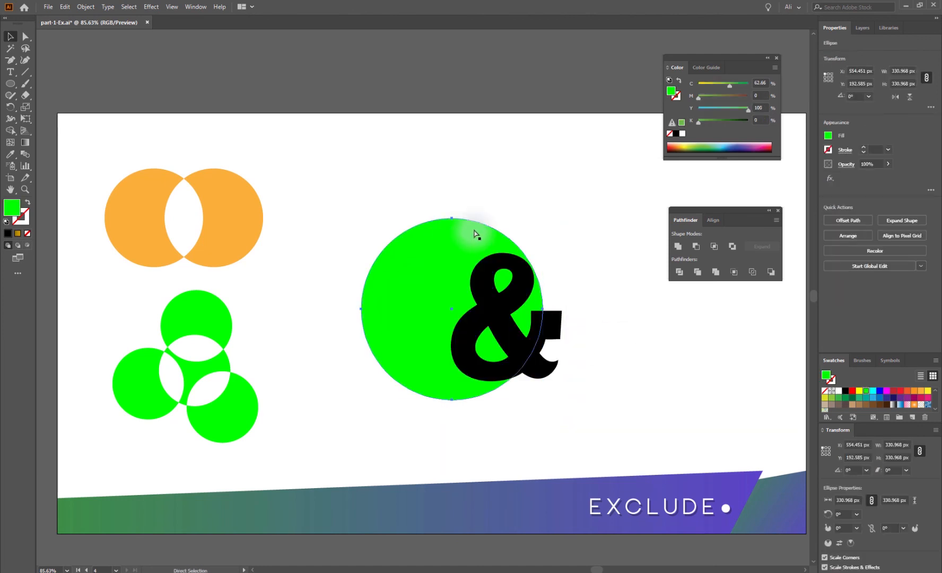
key("v")
key("a")
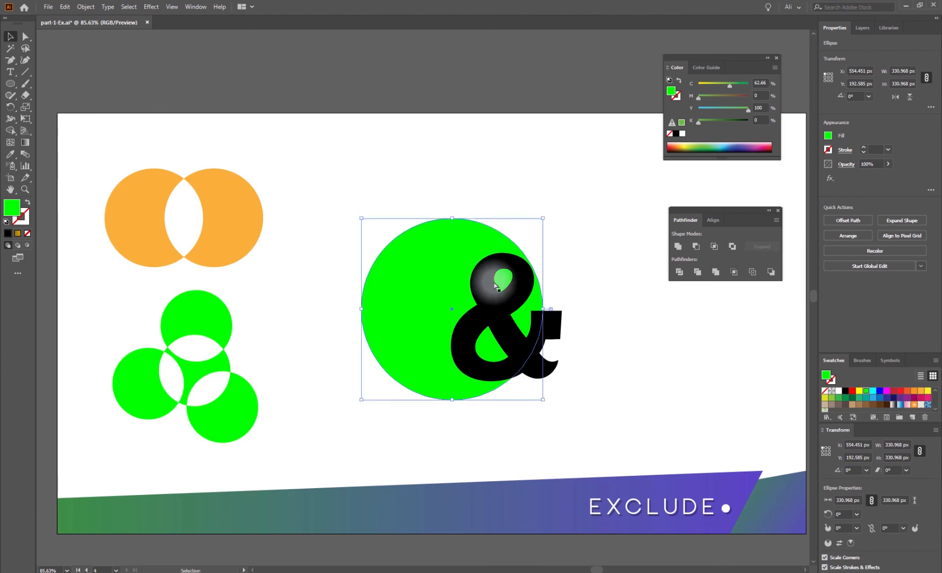
key("v")
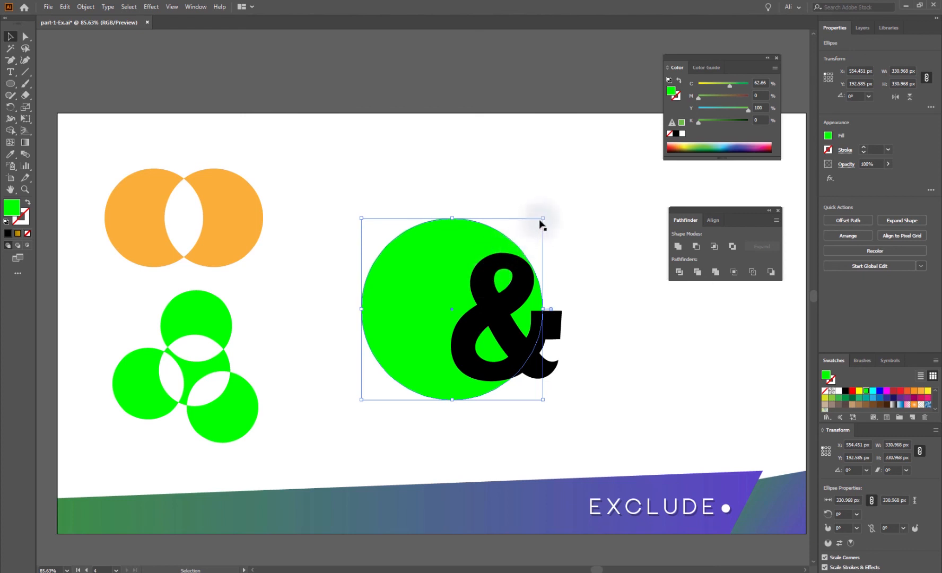
left_click_drag(542, 217, 508, 253)
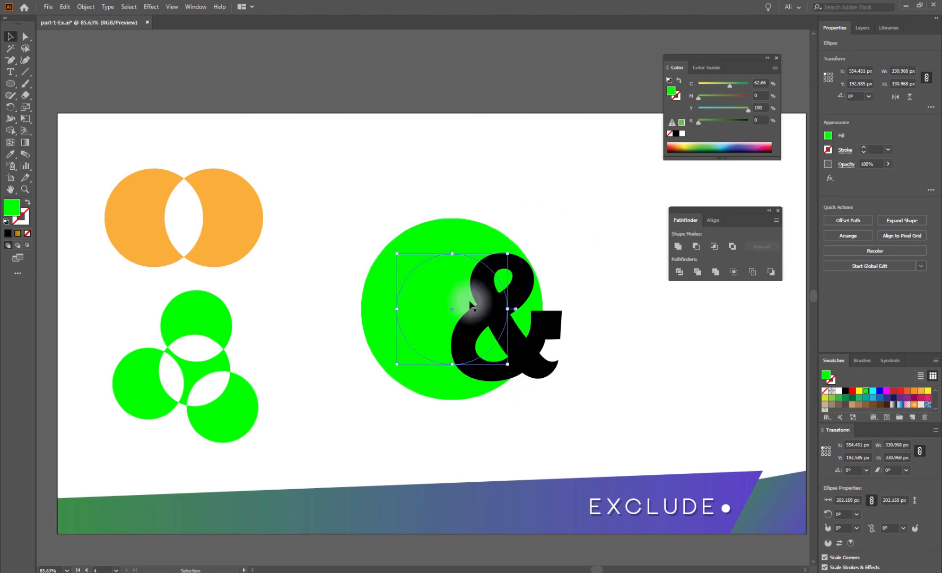
Turn the smaller circle into an unfilled ring with a 15 pt yellow stroke, and enlarge it about its centre to about 225 px wide.
left_click(28, 203)
double_click(21, 219)
left_click(612, 297)
left_click(703, 199)
left_click(875, 150)
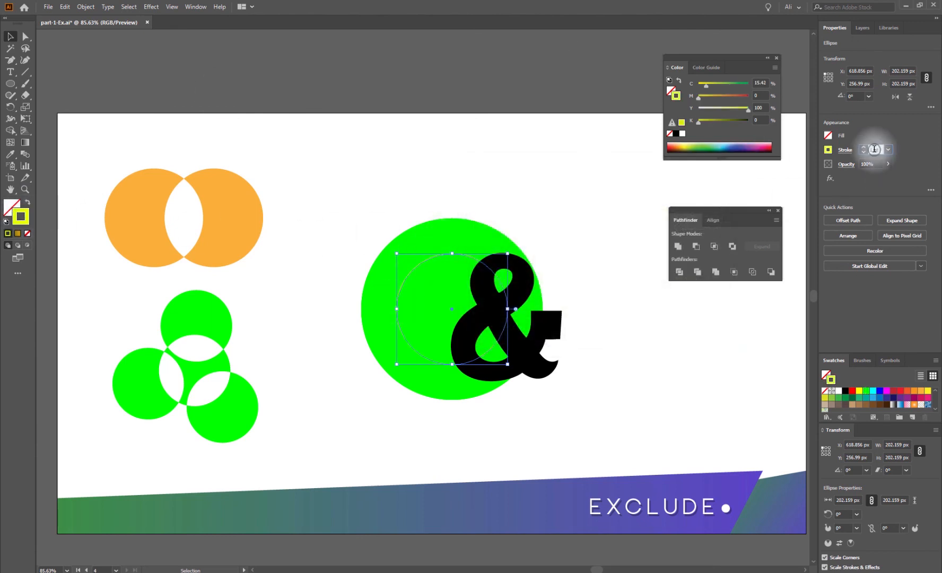
type("15")
key("Return")
left_click_drag(395, 250, 385, 237)
Fill the large circle behind the ring with dark green and leave it without a stroke.
left_click(440, 228)
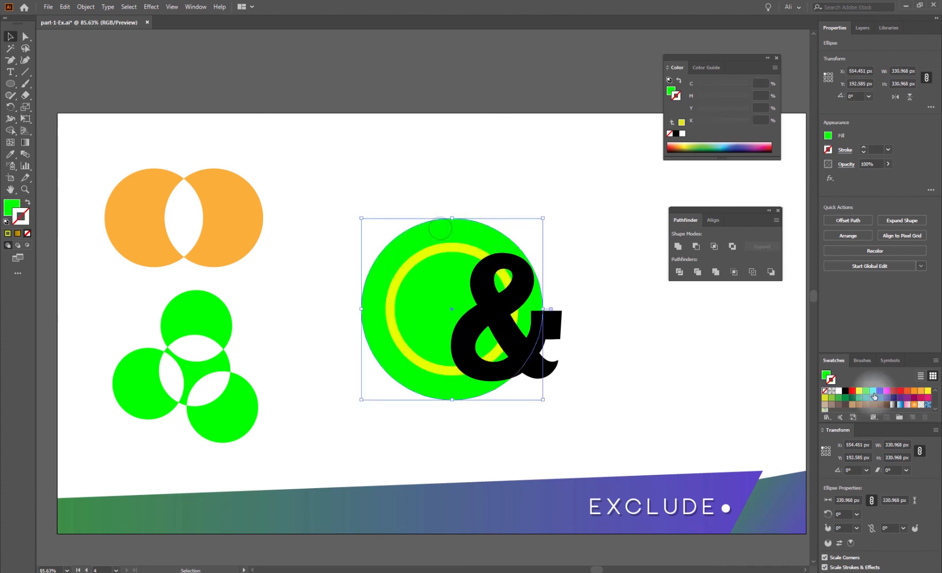
left_click(854, 399)
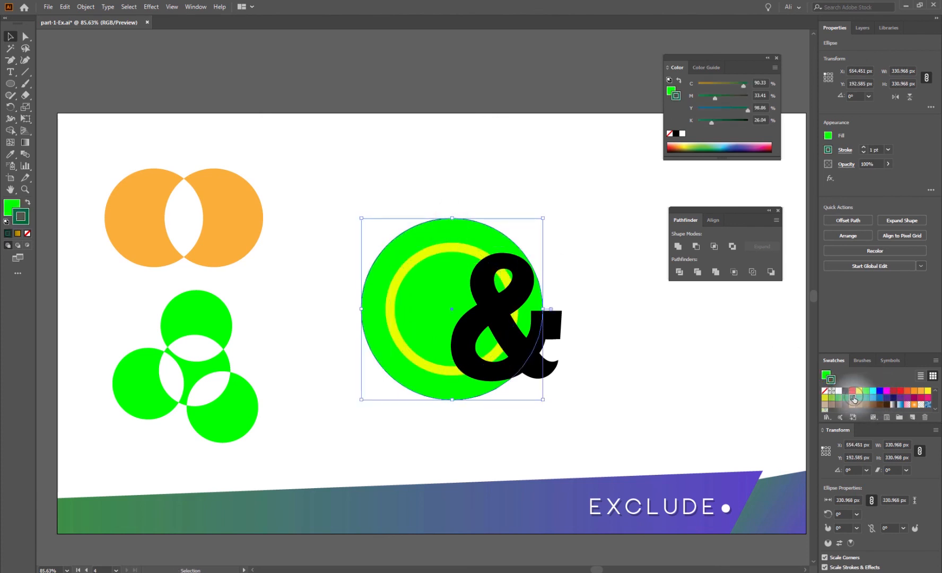
left_click(27, 203)
left_click(361, 169)
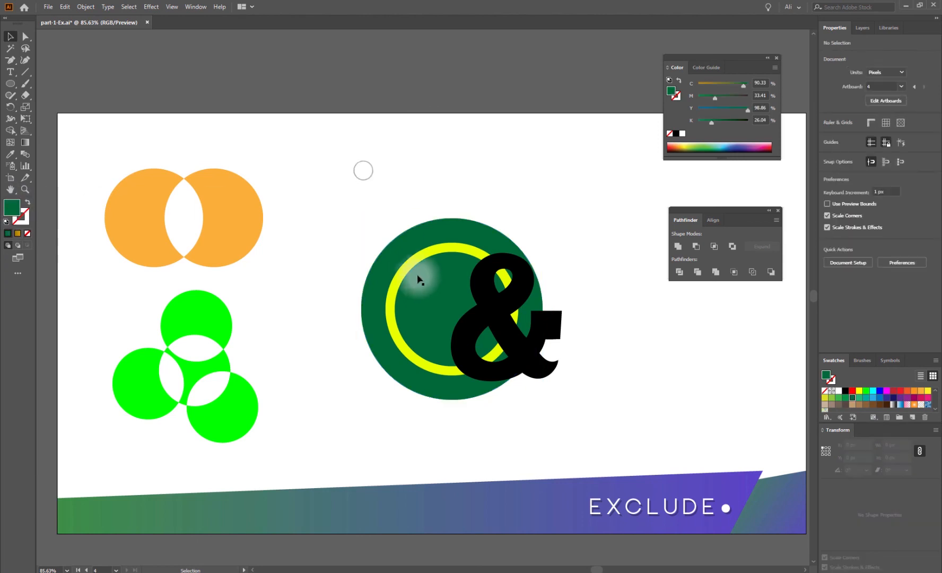
Recolour the ring's stroke with a warmer yellow.
left_click(413, 264)
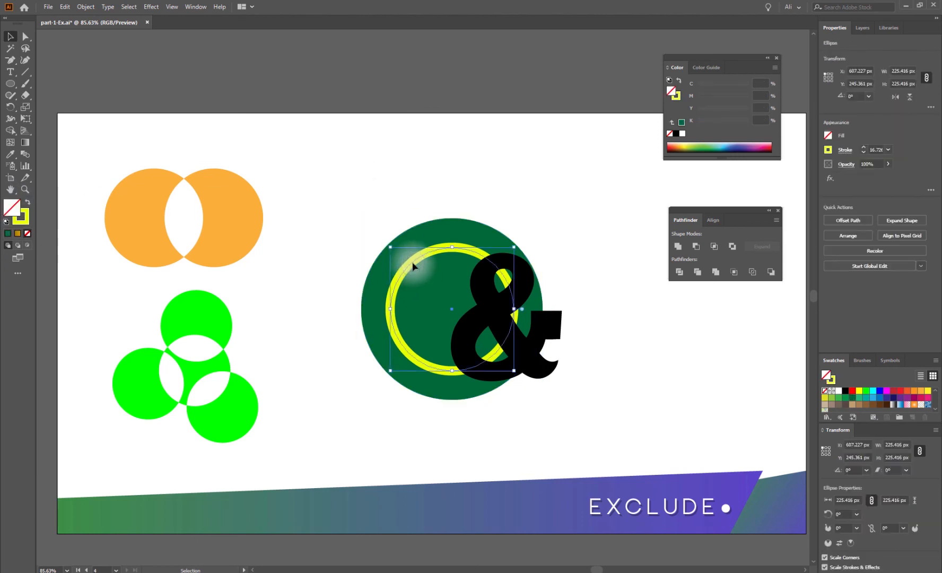
left_click(621, 258)
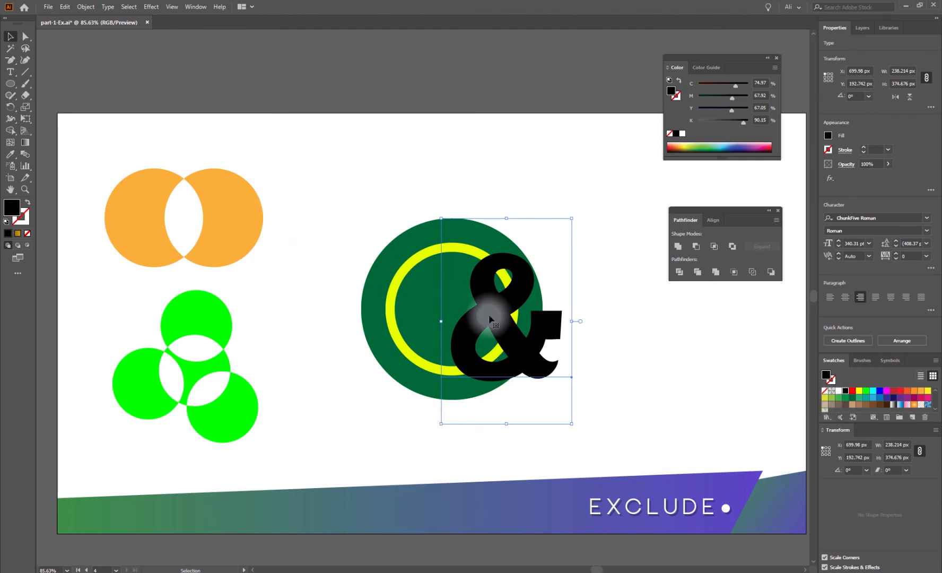
left_click(391, 312)
key("x")
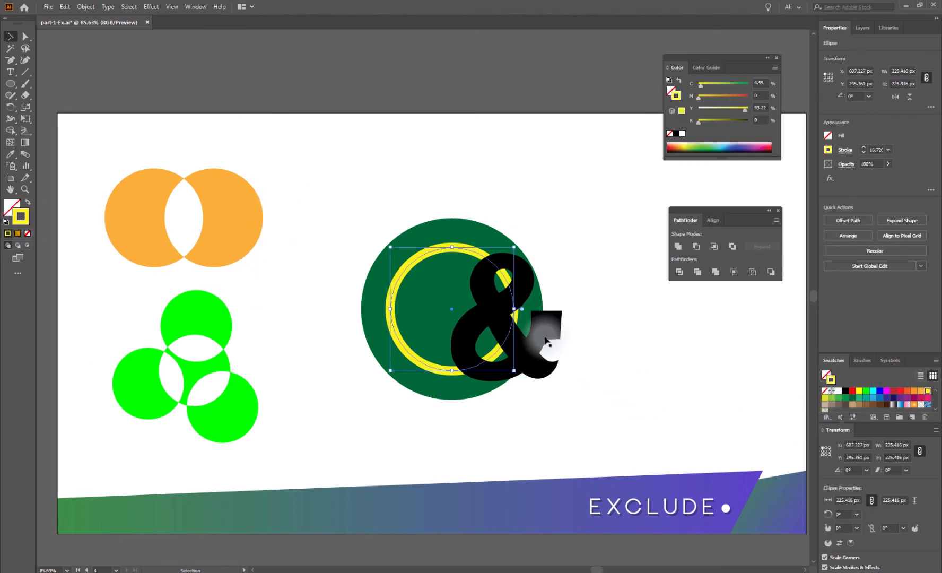
Move the black "&" about 7 px to the right and check up close how it overlaps the ring.
left_click(546, 340)
left_click(694, 338)
left_click_drag(531, 359, 533, 328)
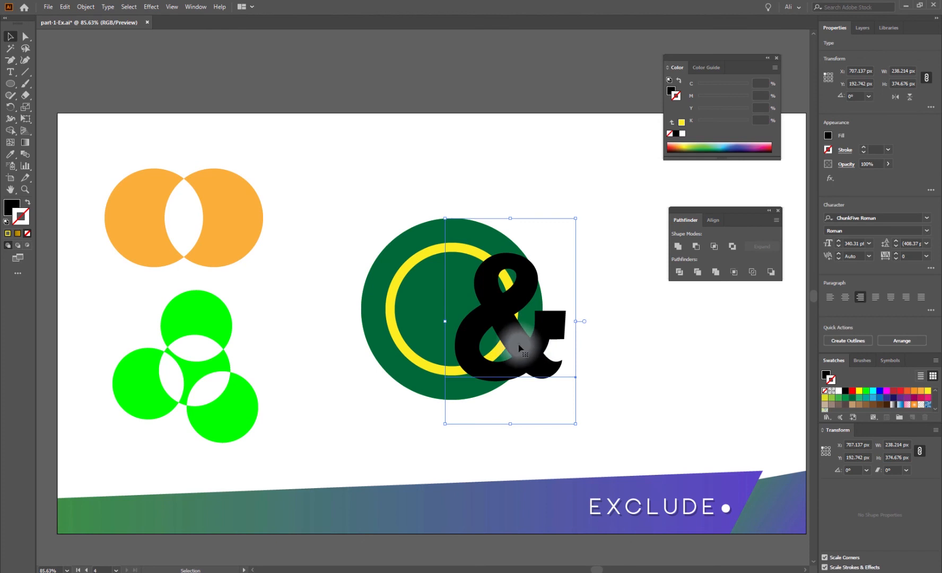
key("a")
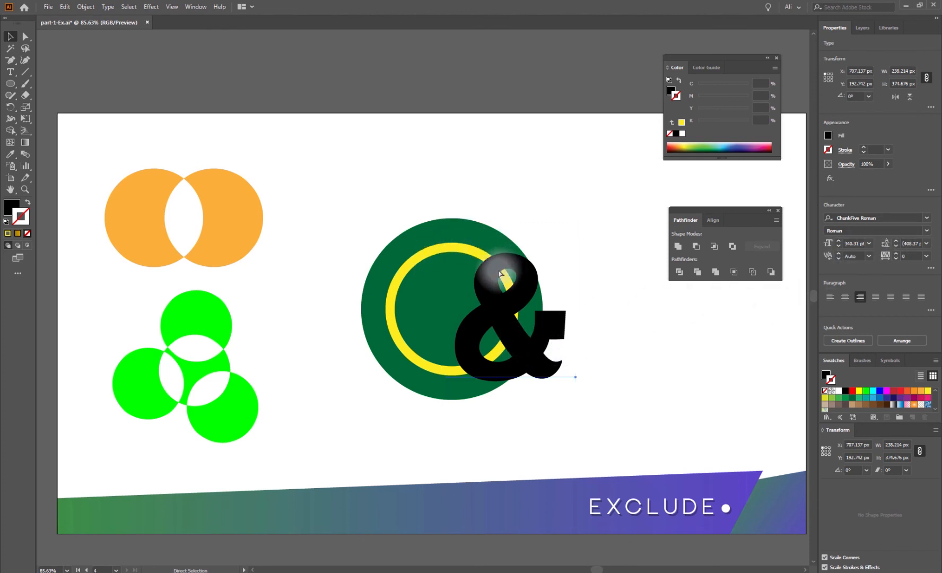
scroll(529, 320, "up", 6)
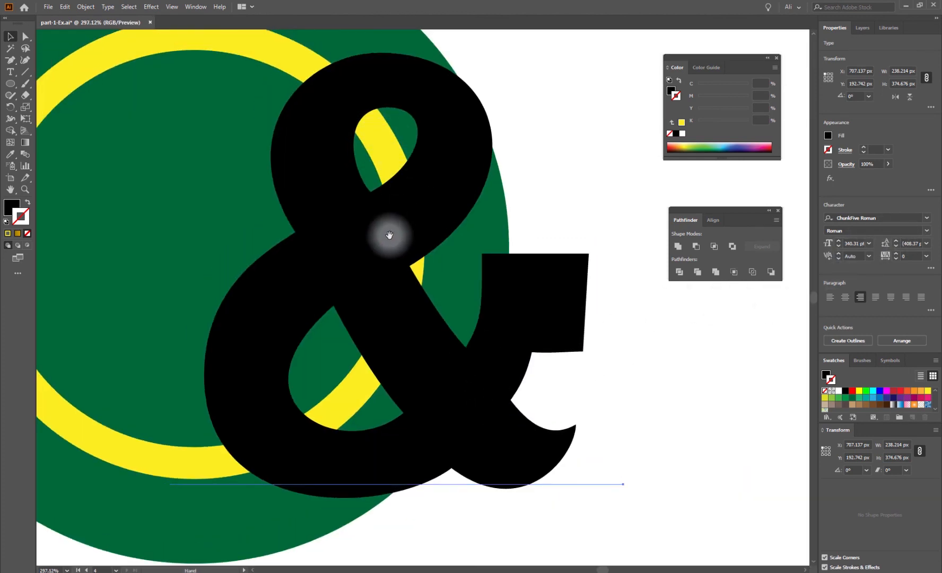
scroll(391, 230, "down", 5)
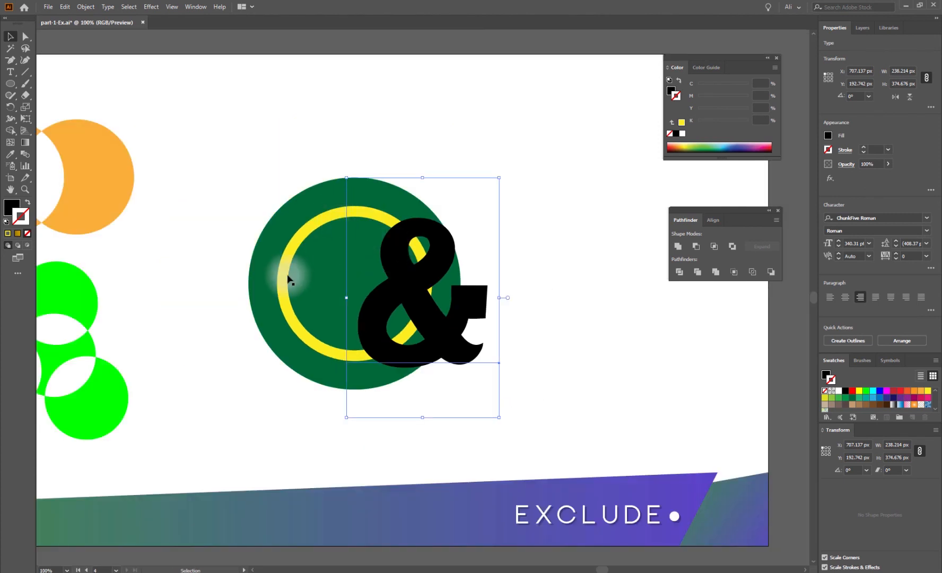
Expand the yellow ring's fill and stroke into a filled shape.
left_click(284, 276)
left_click(86, 6)
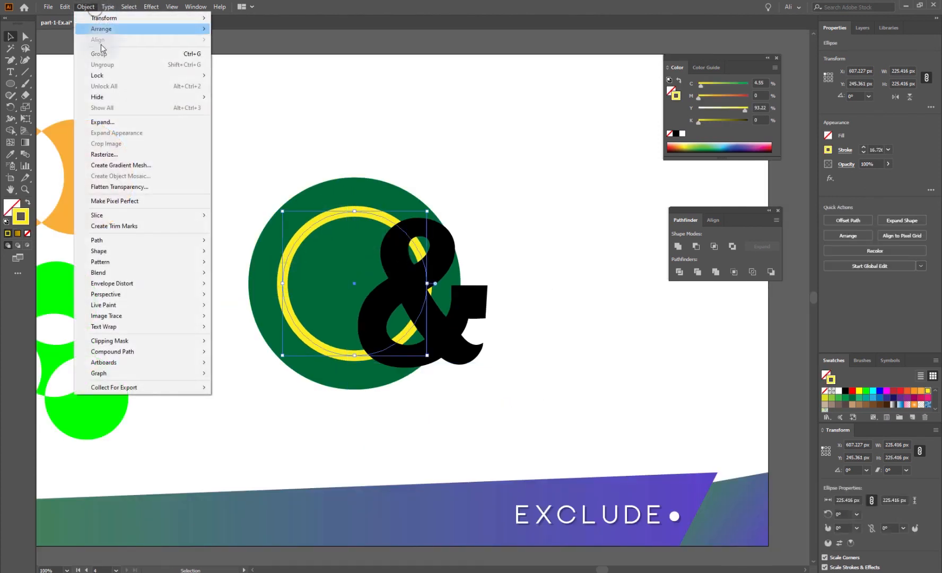
left_click(103, 121)
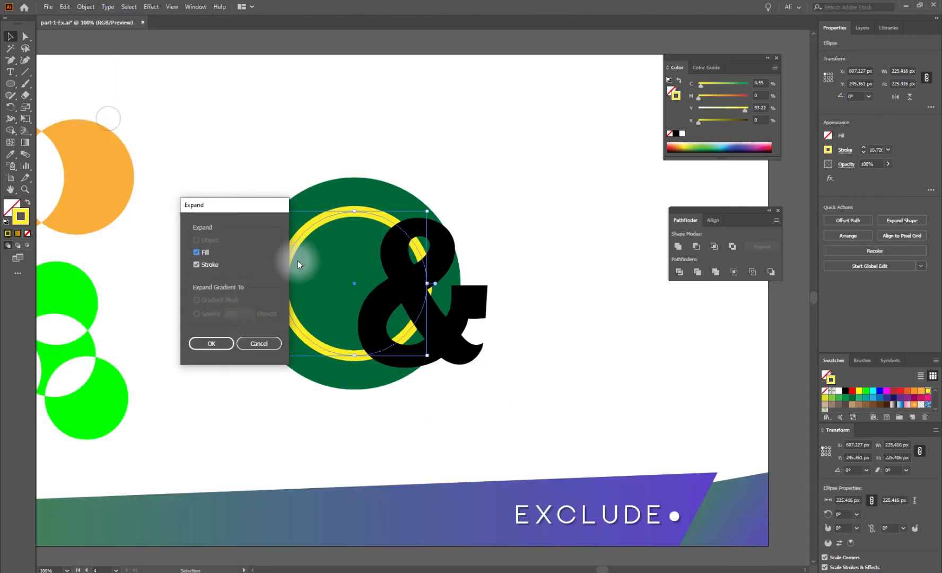
left_click(216, 343)
left_click(353, 224)
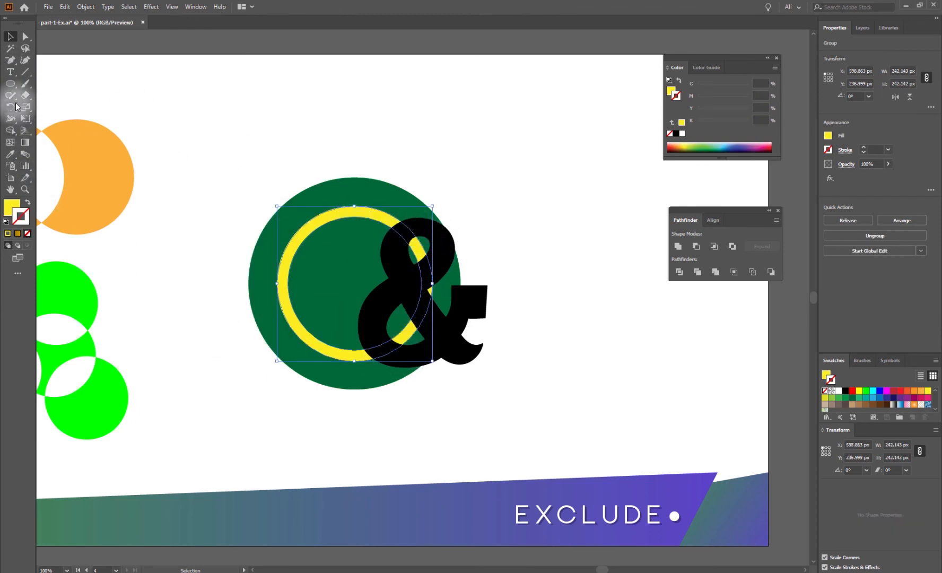
Draw a closed polygon with the Pen tool over the ampersand, covering the ring's right-hand section, and fill it red.
left_click(10, 60)
left_click(59, 60)
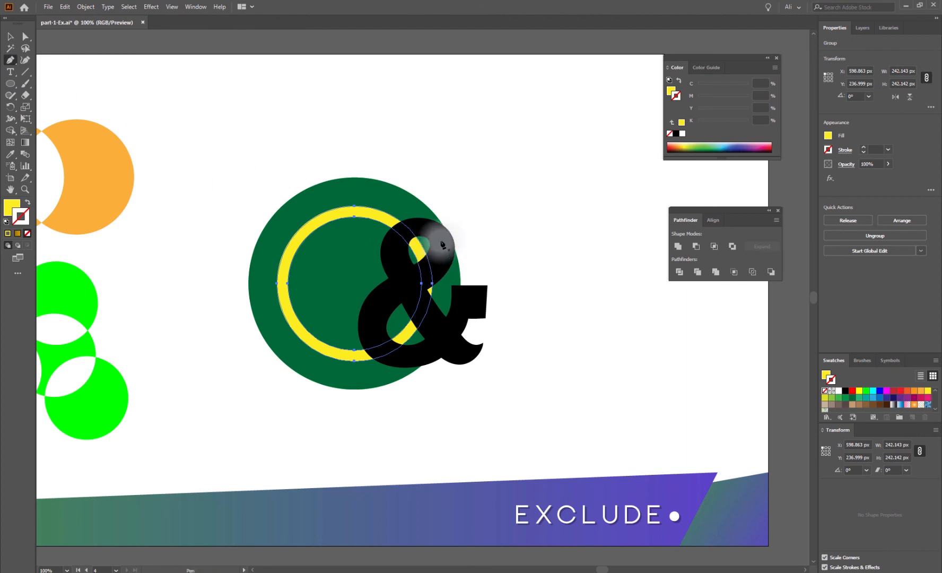
left_click(428, 227)
left_click(402, 238)
left_click(403, 269)
left_click(401, 294)
left_click(375, 330)
left_click(389, 360)
left_click(412, 359)
left_click(436, 333)
left_click(445, 272)
left_click(429, 227)
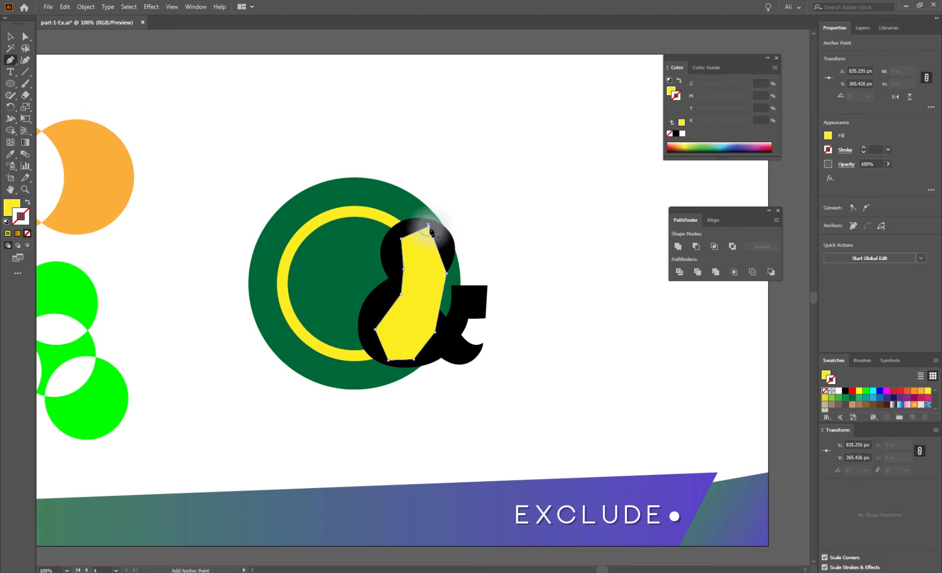
left_click(10, 37)
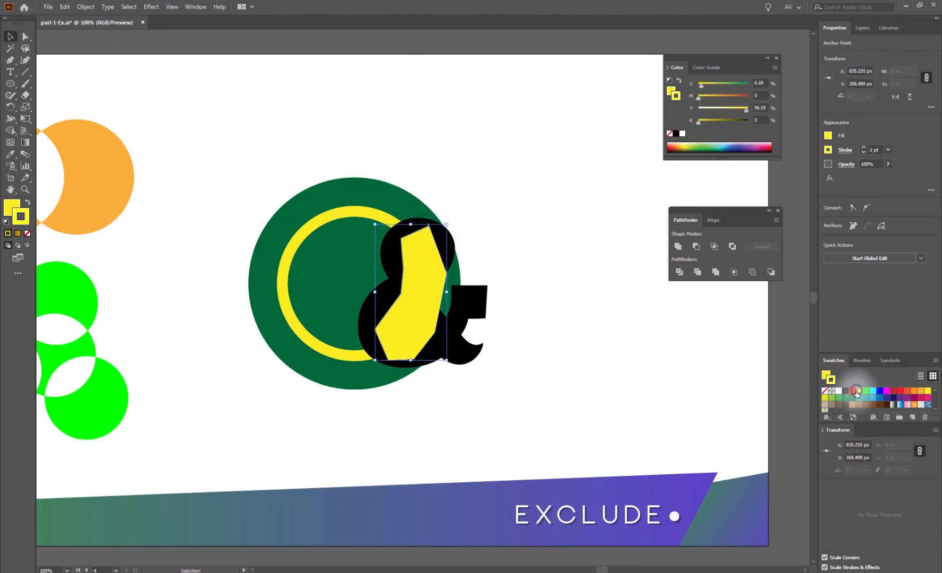
left_click(855, 391)
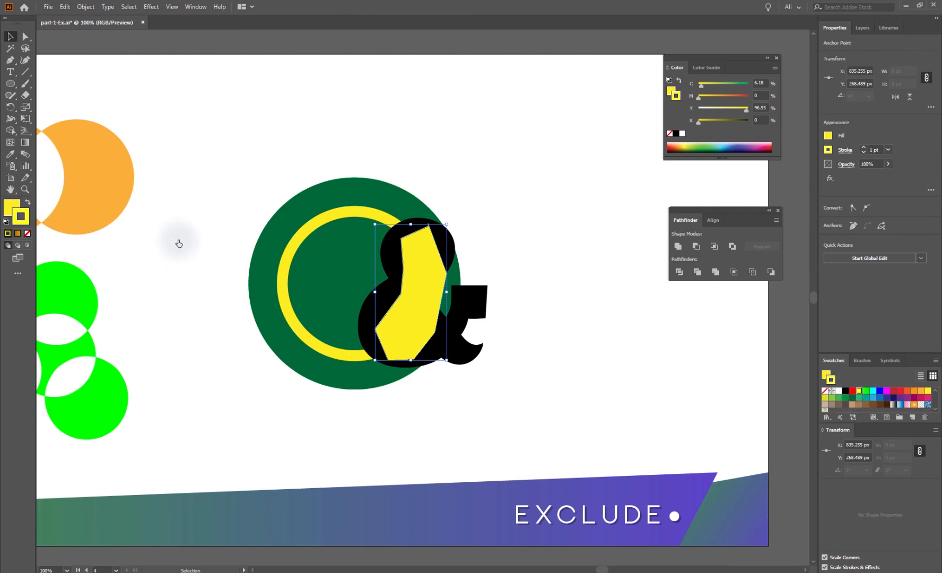
Subtract the red polygon from the yellow ring with Minus Front.
left_click(351, 215, "shift")
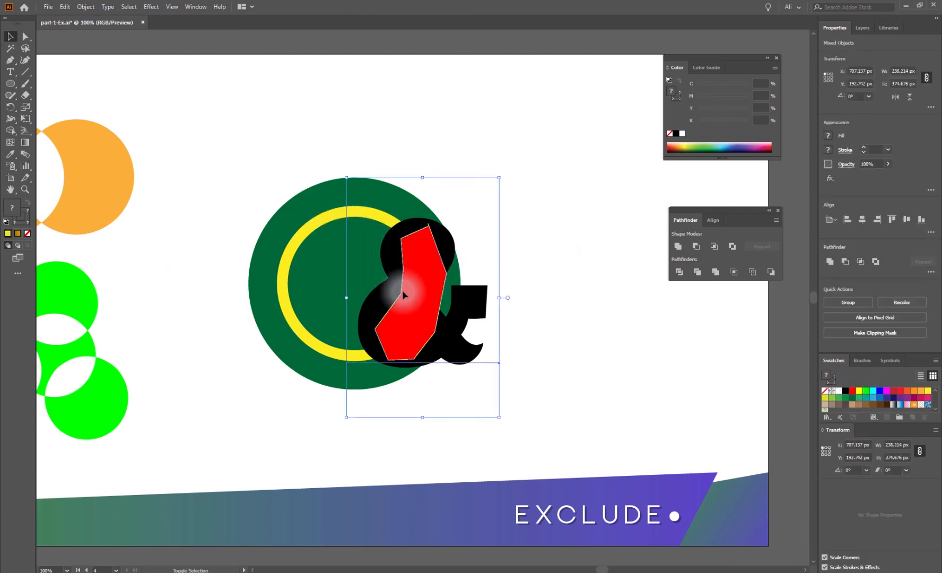
left_click(370, 342, "shift")
left_click(346, 348, "shift")
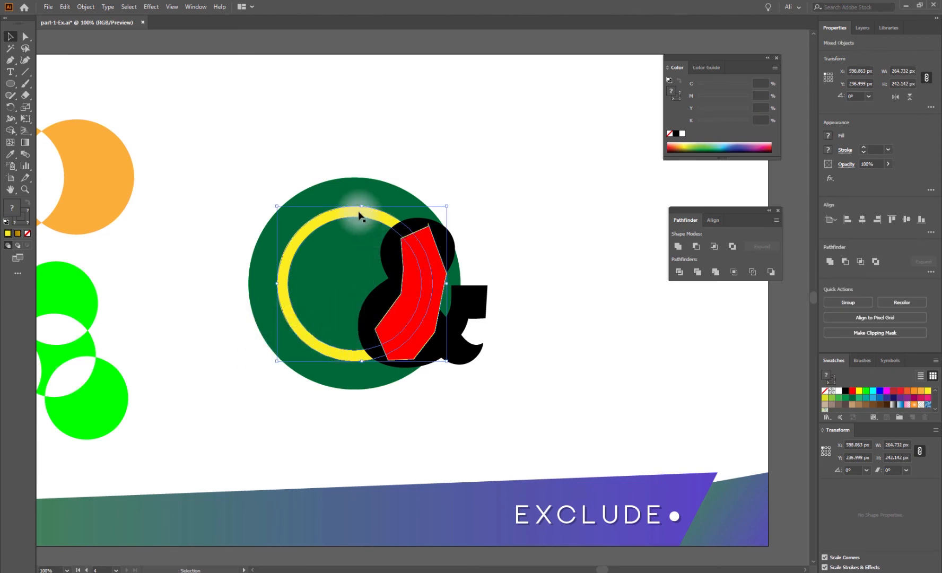
left_click(695, 247)
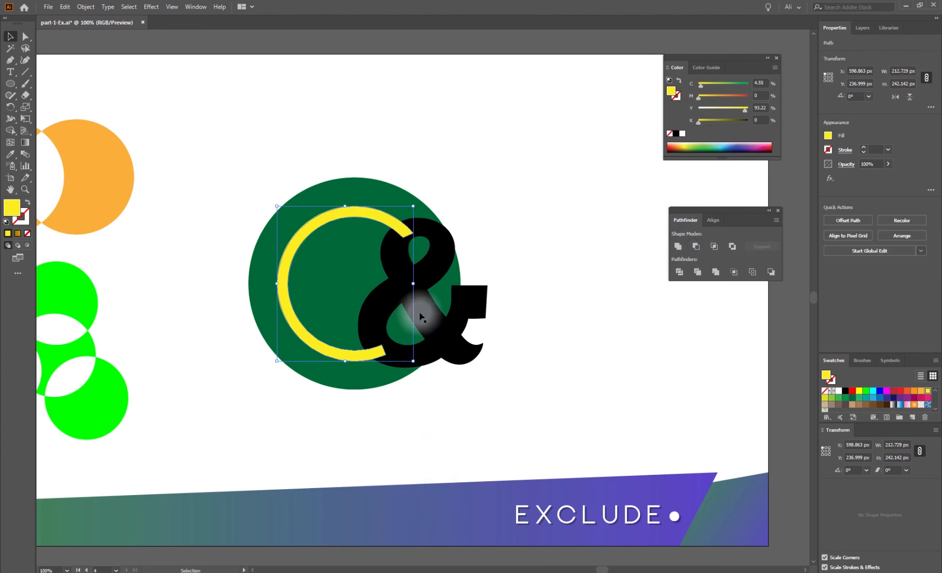
left_click(527, 314)
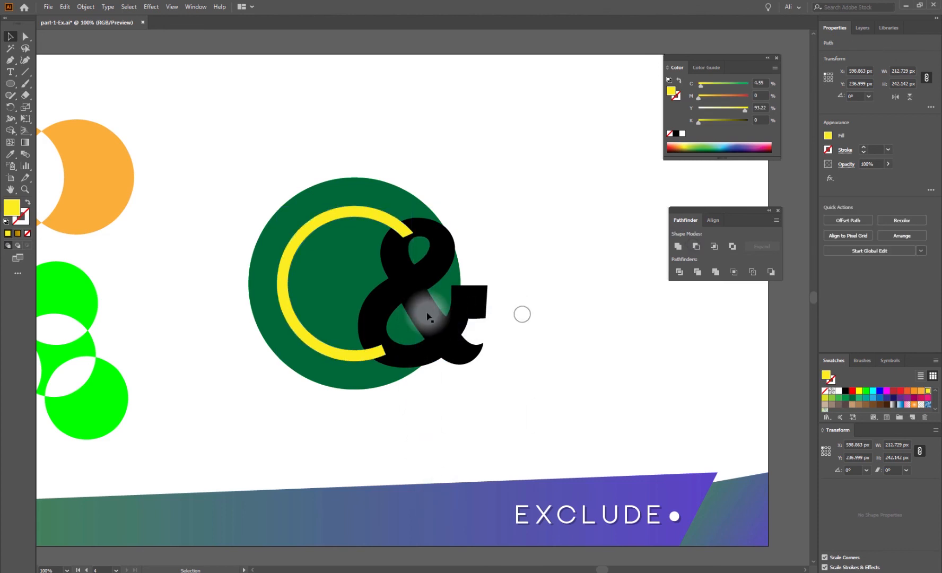
Move the black "&" about 11 px to the right, keeping it overlapping both ends of the open ring.
left_click(398, 283)
left_click_drag(447, 326, 455, 335)
left_click(583, 374)
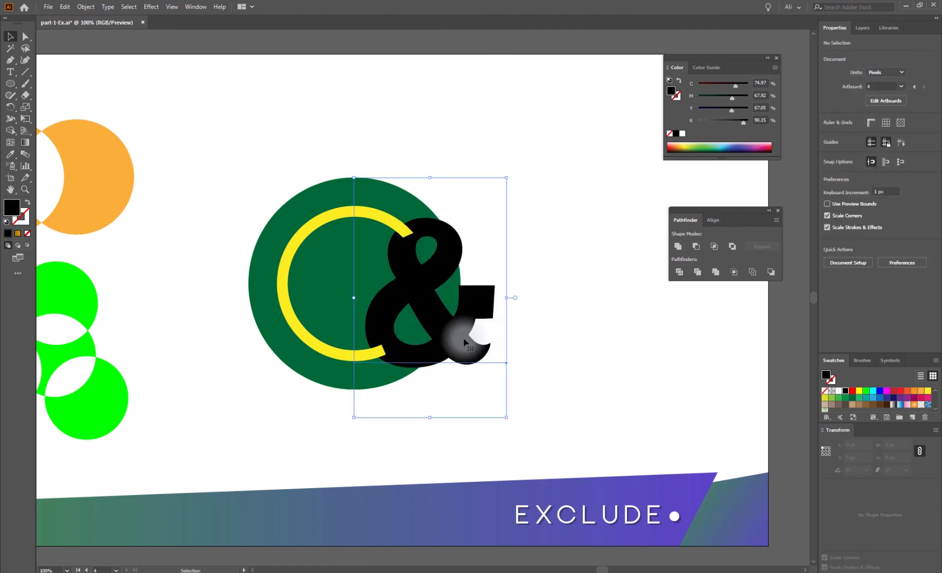
Convert the "&" text to outlines.
left_click(464, 340)
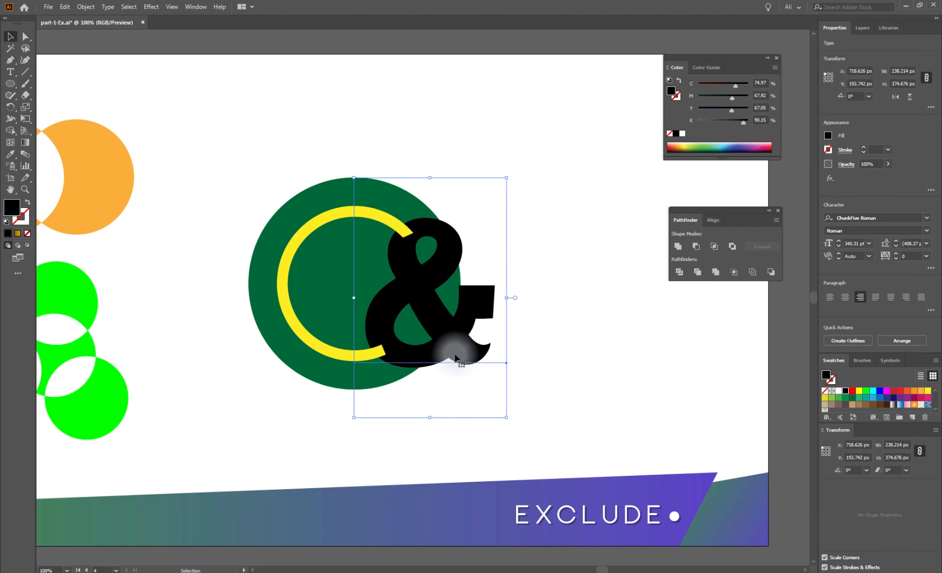
right_click(445, 335)
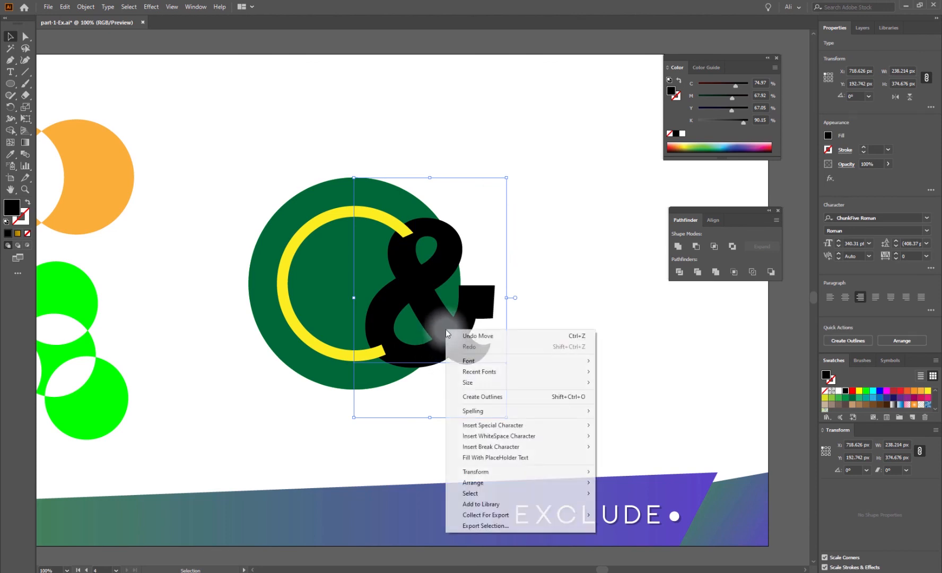
left_click(483, 397)
left_click(599, 363)
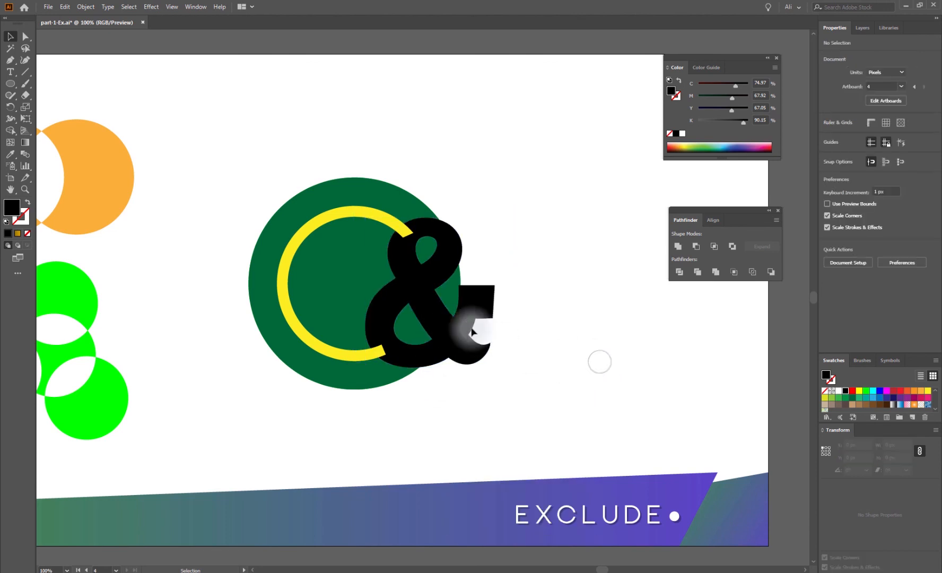
Unite the outlined ampersand and the open yellow ring into one shape.
left_click(447, 328)
left_click(342, 352, "shift")
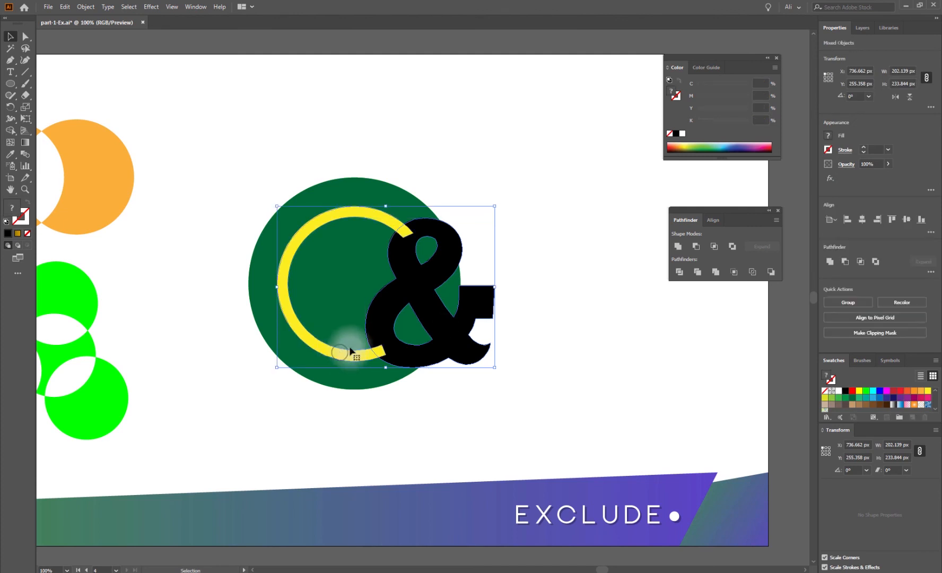
left_click(676, 246)
left_click(621, 399)
left_click(497, 334)
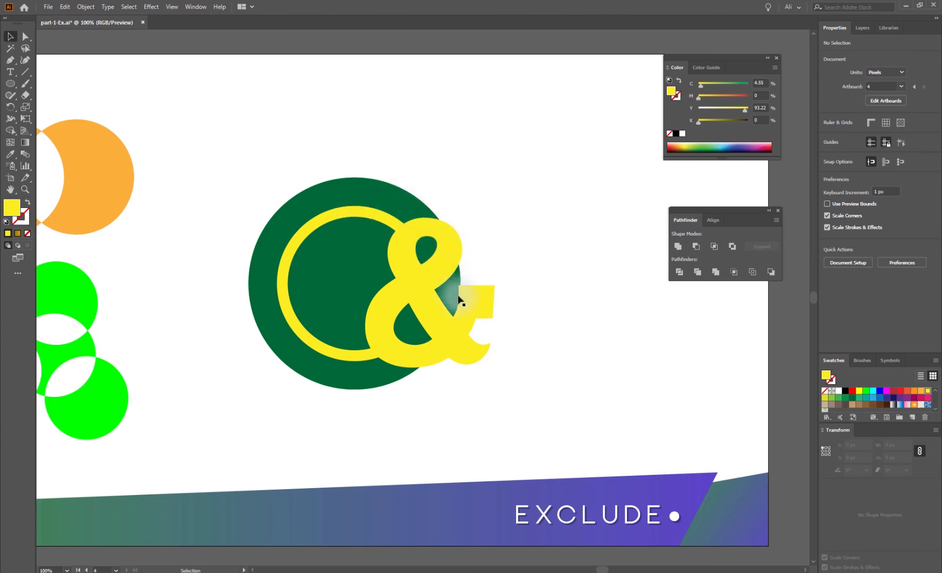
Exclude the overlap between the dark green circle and the yellow ampersand shape, and fill the result dark green.
left_click_drag(542, 216, 456, 308)
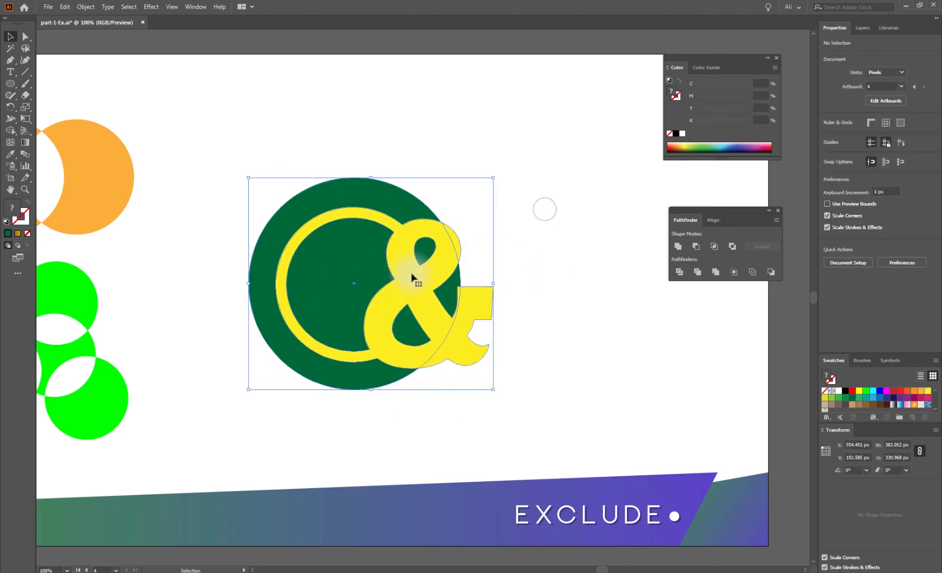
left_click(732, 248)
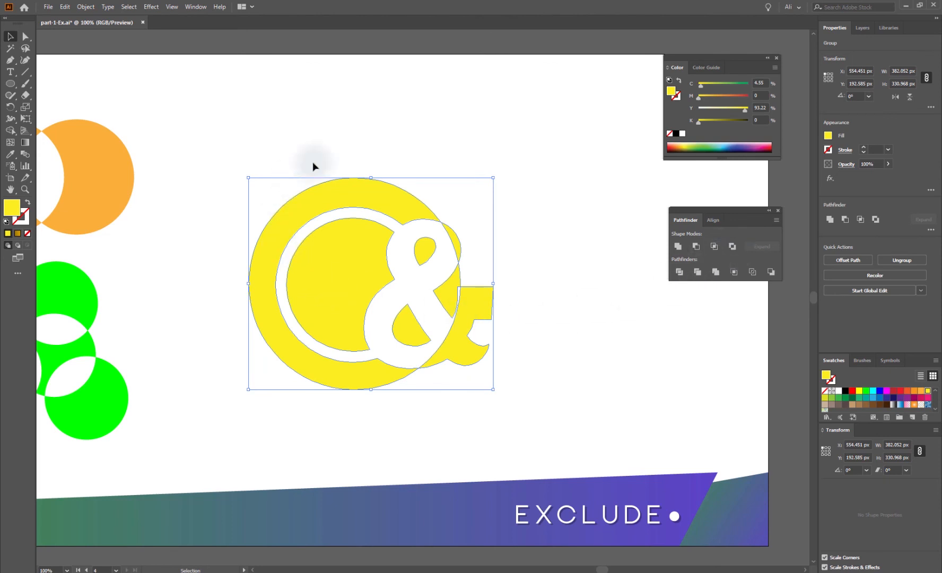
left_click(845, 399)
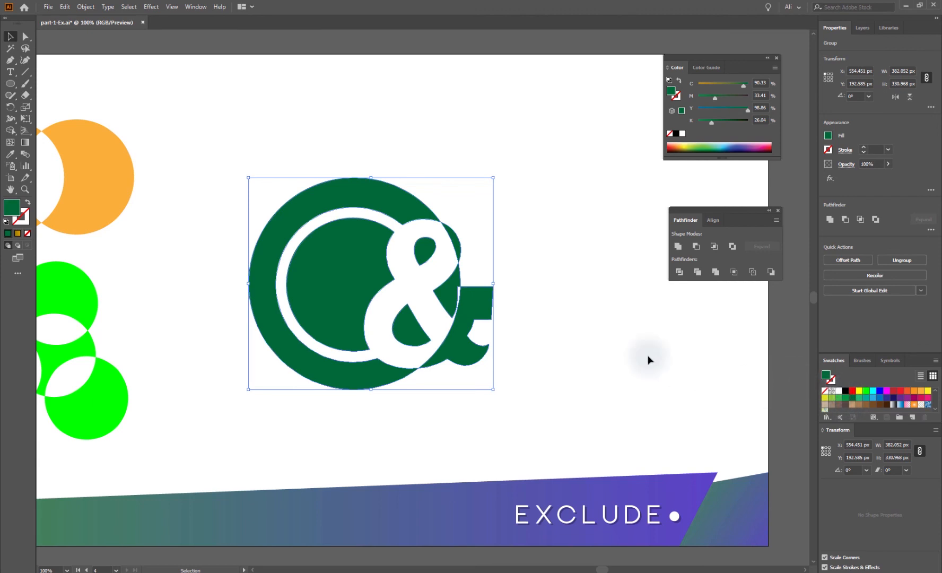
left_click(620, 351)
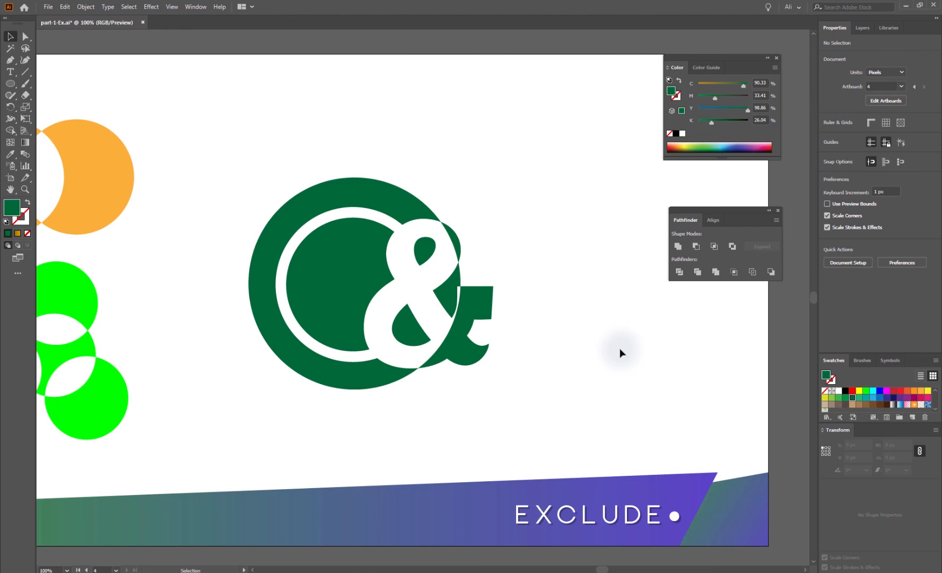
key("ctrl+alt+0")
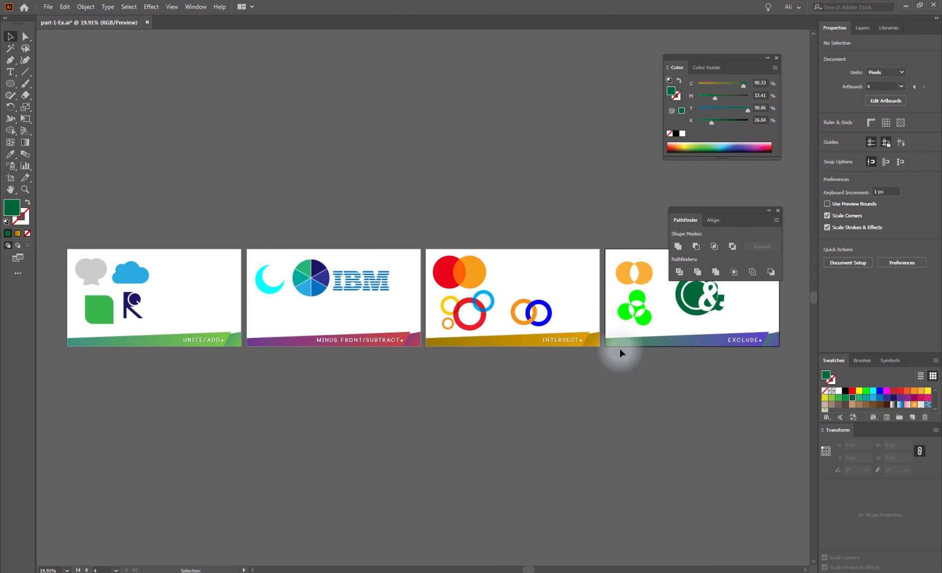